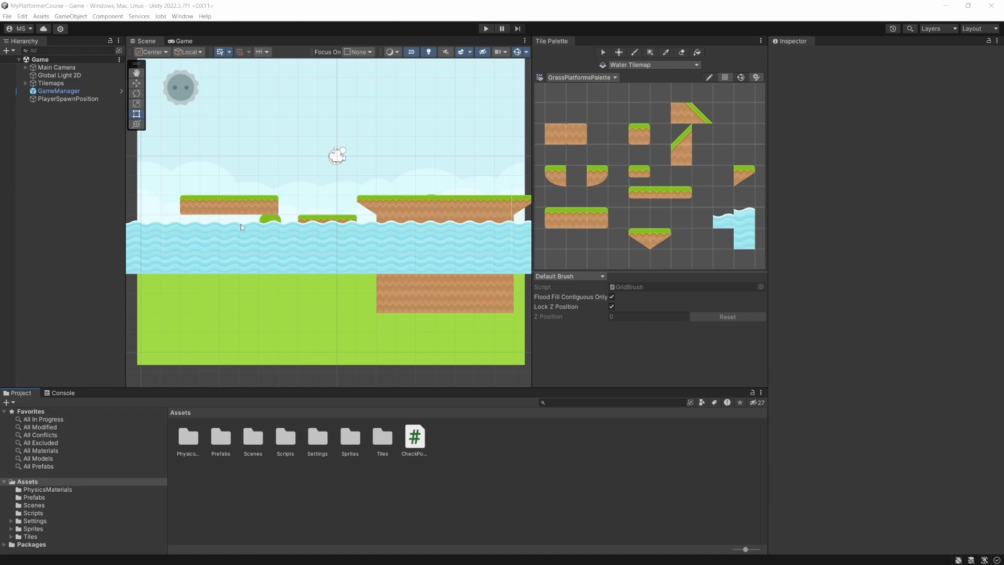
- Erase the first water tiles near the far-left end of the background on the Water Tilemap
{"action": "left_click", "coordinate": [178, 41]}
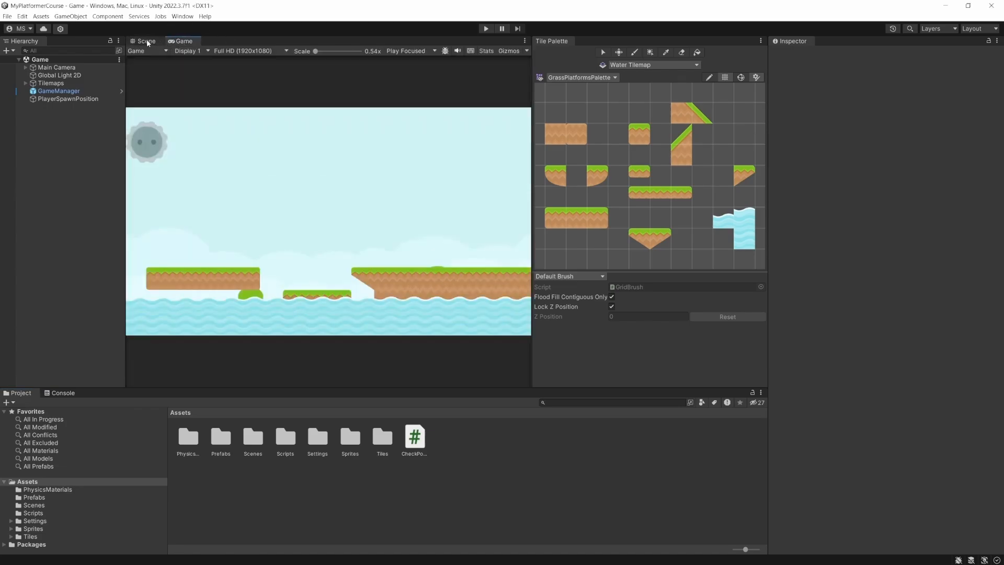
{"action": "left_click", "coordinate": [146, 41]}
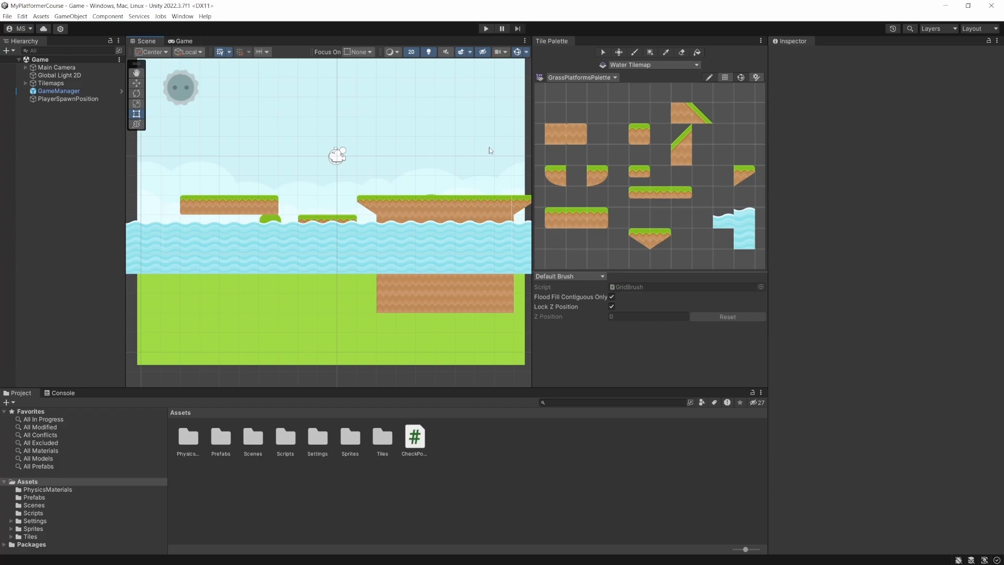
{"action": "left_click", "coordinate": [682, 53]}
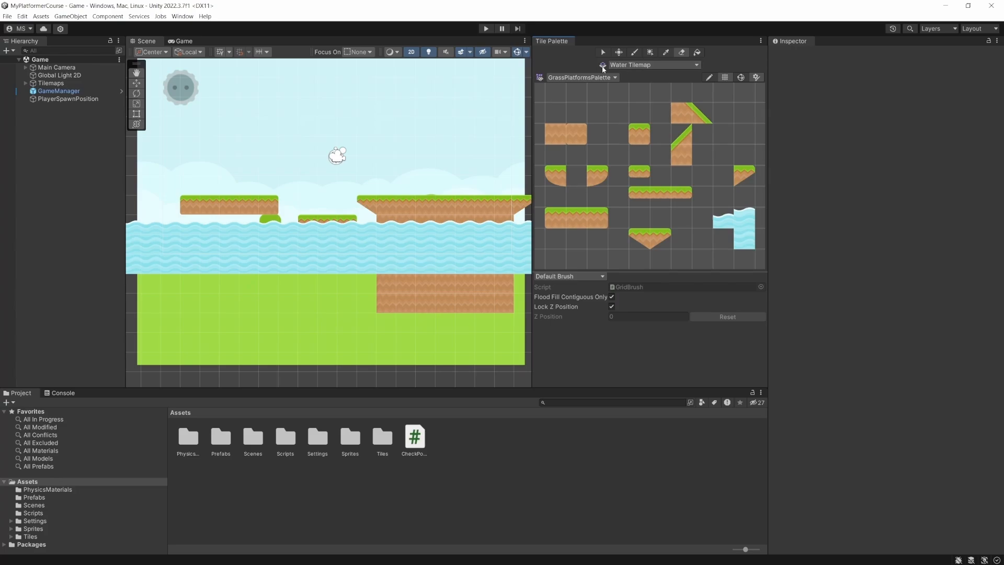
{"action": "mouse_move", "coordinate": [143, 219]}
{"action": "left_mouse_down"}
{"action": "mouse_move", "coordinate": [135, 251]}
{"action": "mouse_move", "coordinate": [146, 243]}
{"action": "mouse_move", "coordinate": [163, 265]}
{"action": "left_mouse_up"}
{"action": "scroll", "coordinate": [163, 264], "scroll_direction": "down", "scroll_amount": 2}
{"action": "scroll", "coordinate": [163, 264], "scroll_direction": "down", "scroll_amount": 7}
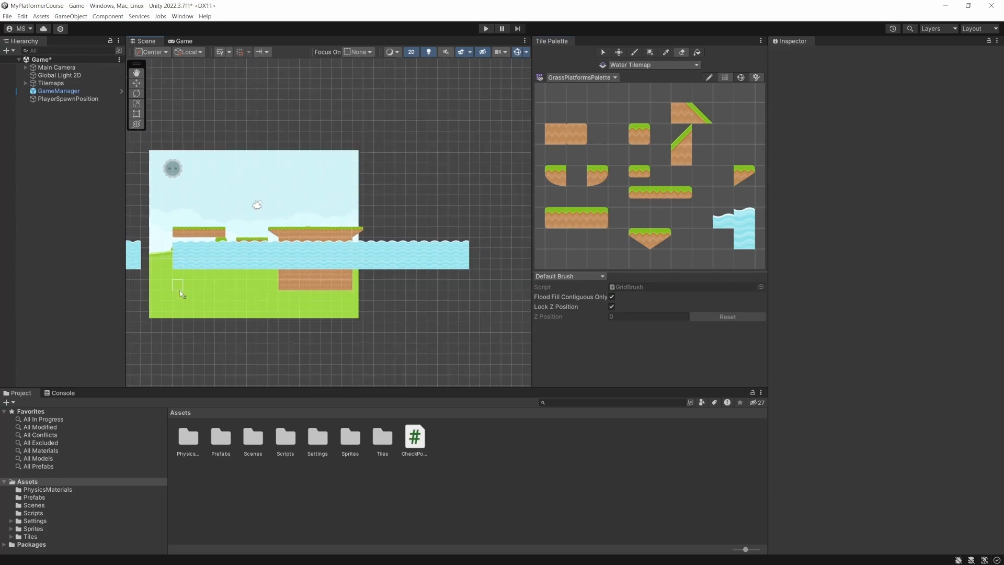
- Erase the Water Tilemap's tiles from the far-left end through the area beneath the two smaller grass platforms
{"action": "key", "text": "q"}
{"action": "left_click_drag", "start_coordinate": [192, 286], "coordinate": [275, 284]}
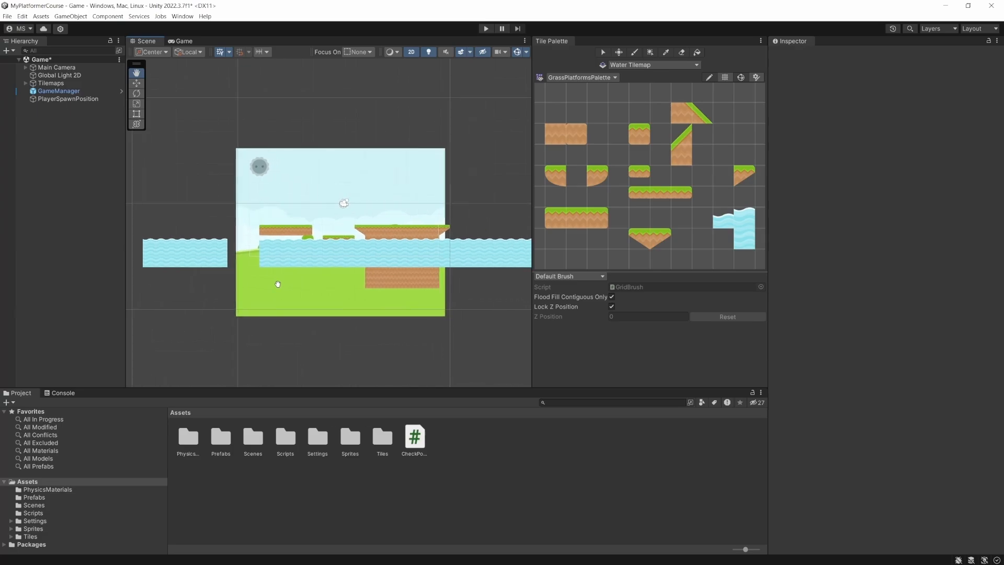
{"action": "left_click", "coordinate": [682, 53]}
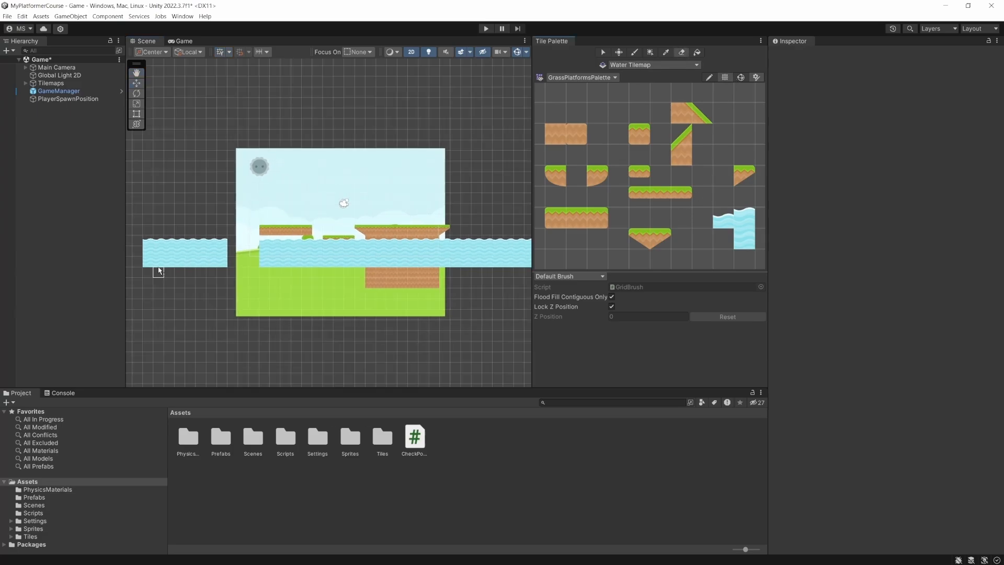
{"action": "mouse_move", "coordinate": [154, 271]}
{"action": "left_mouse_down"}
{"action": "mouse_move", "coordinate": [149, 257]}
{"action": "mouse_move", "coordinate": [261, 256]}
{"action": "mouse_move", "coordinate": [344, 228]}
{"action": "left_mouse_up"}
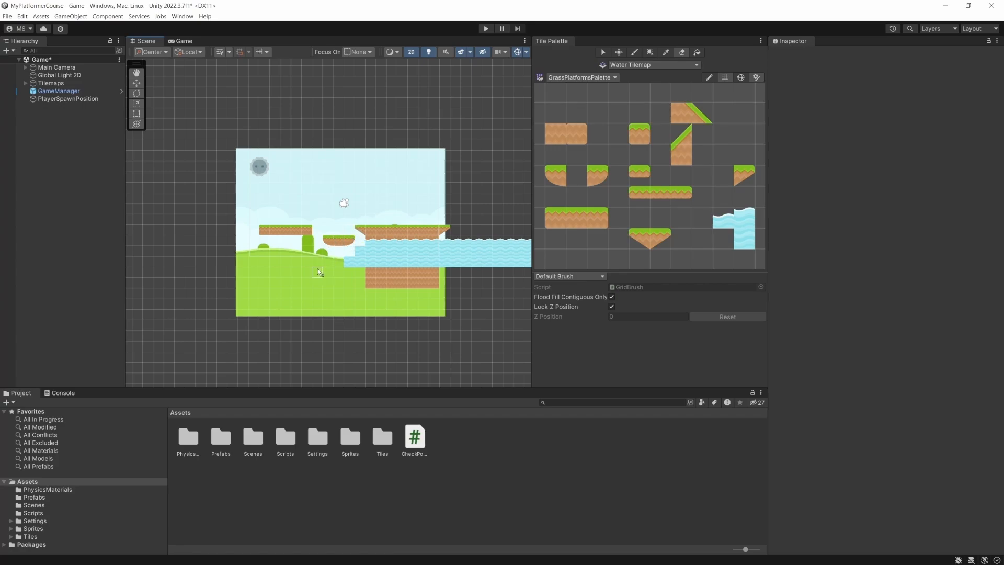
{"action": "scroll", "coordinate": [314, 266], "scroll_direction": "up", "scroll_amount": 4}
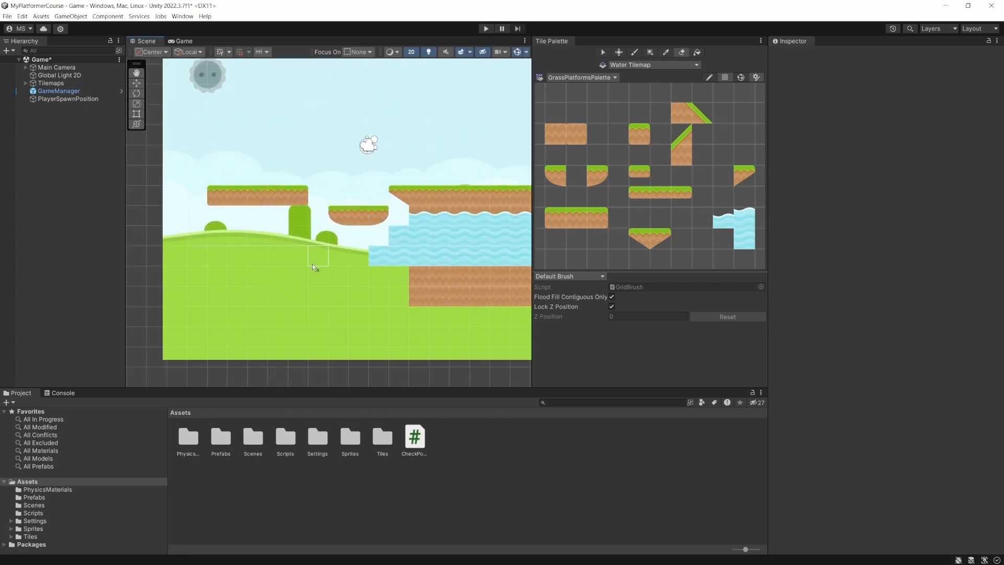
{"action": "left_click", "coordinate": [415, 211]}
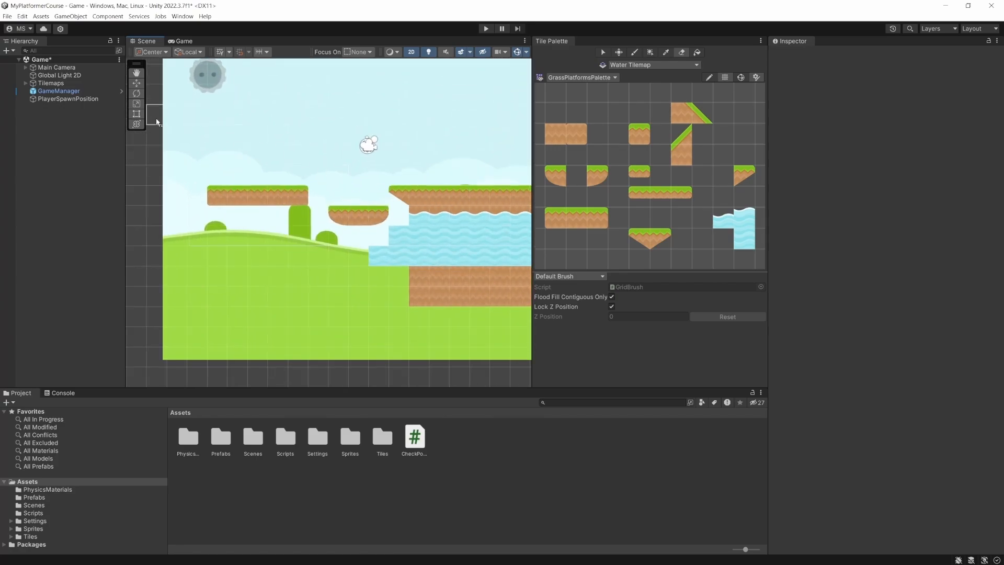
- Select the Water Tilemap under Tilemaps and erase the water tiles covering the large dirt platform
{"action": "left_click", "coordinate": [26, 83]}
{"action": "left_click", "coordinate": [62, 100]}
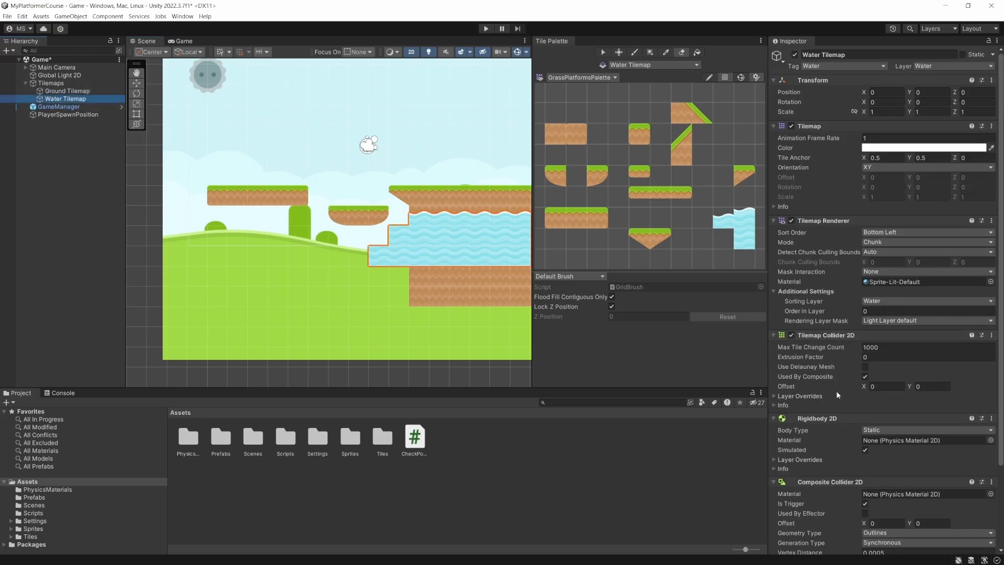
{"action": "scroll", "coordinate": [836, 391], "scroll_direction": "down", "scroll_amount": 3}
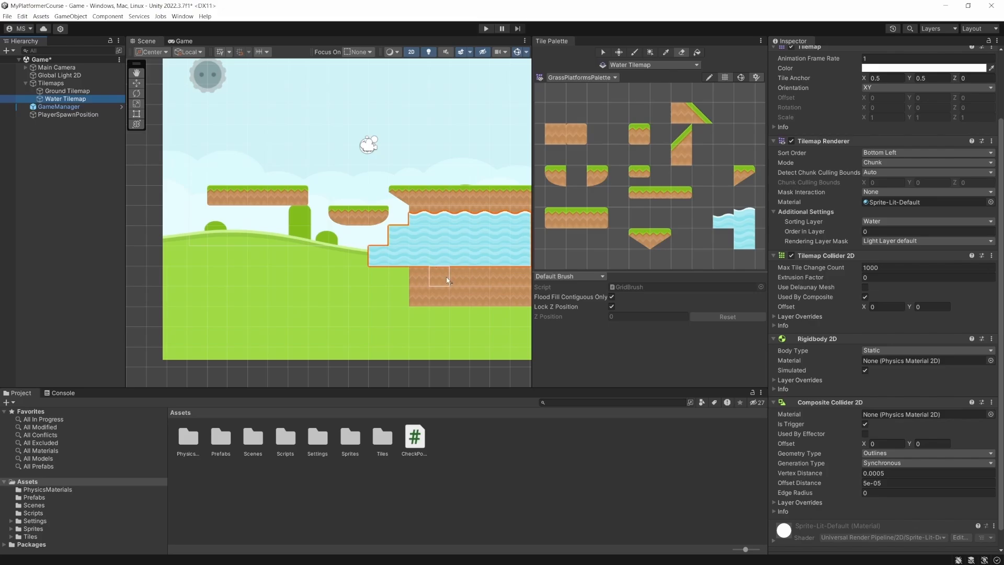
{"action": "middle_click_drag", "start_coordinate": [446, 275], "coordinate": [222, 251]}
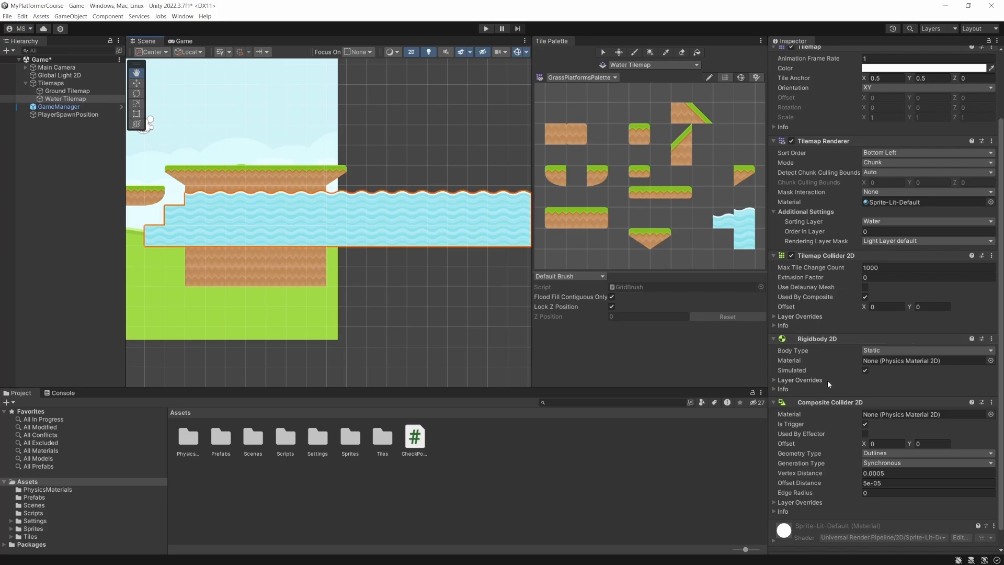
{"action": "middle_click_drag", "start_coordinate": [238, 278], "coordinate": [288, 275]}
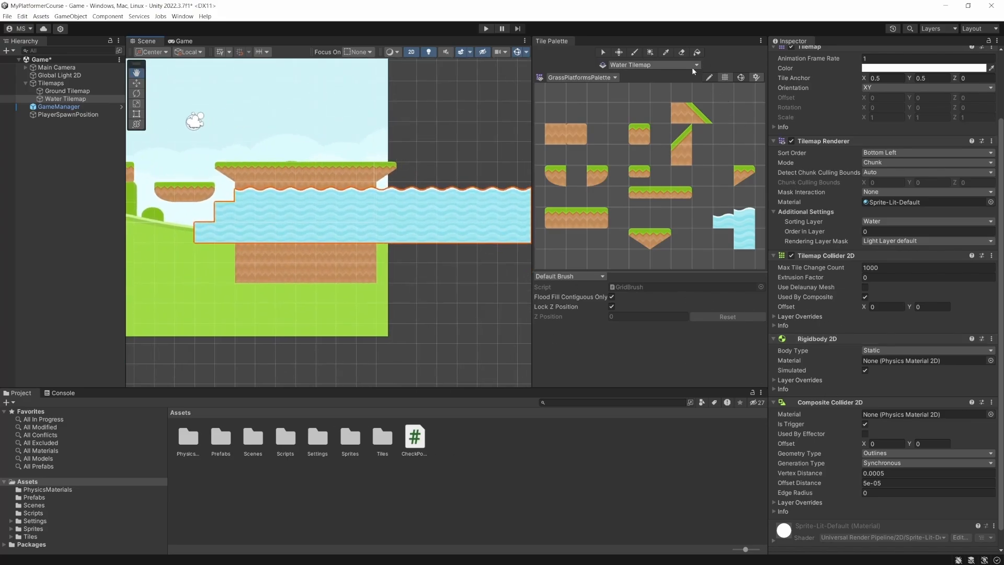
{"action": "left_click", "coordinate": [681, 53]}
{"action": "mouse_move", "coordinate": [286, 193]}
{"action": "left_mouse_down"}
{"action": "mouse_move", "coordinate": [219, 211]}
{"action": "mouse_move", "coordinate": [254, 173]}
{"action": "mouse_move", "coordinate": [275, 226]}
{"action": "mouse_move", "coordinate": [361, 189]}
{"action": "mouse_move", "coordinate": [336, 227]}
{"action": "mouse_move", "coordinate": [420, 190]}
{"action": "mouse_move", "coordinate": [349, 250]}
{"action": "left_mouse_up"}
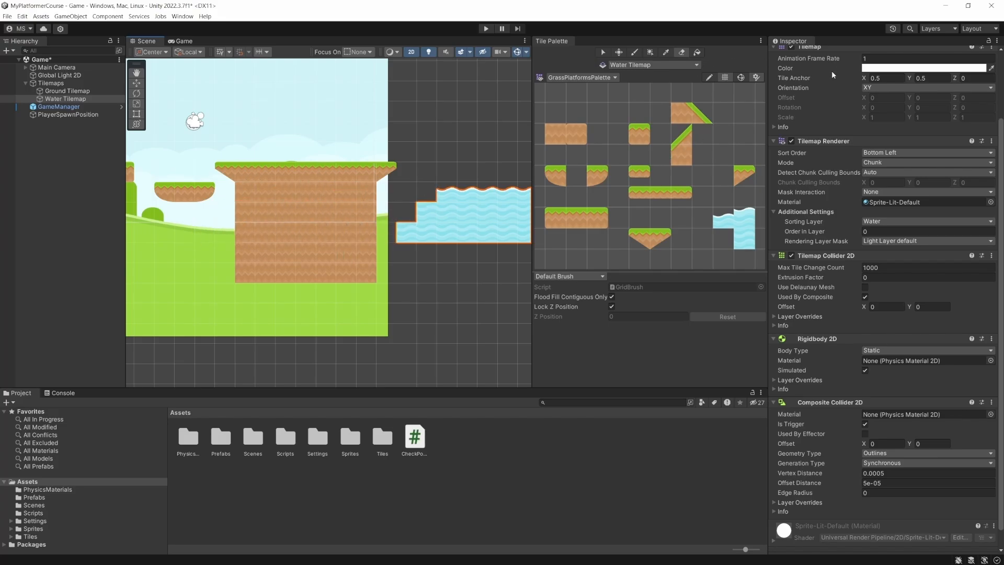
- Toggle the Water Tilemap's renderer off and back on, and erase all remaining water tiles beyond the large dirt platform
{"action": "left_click", "coordinate": [790, 140]}
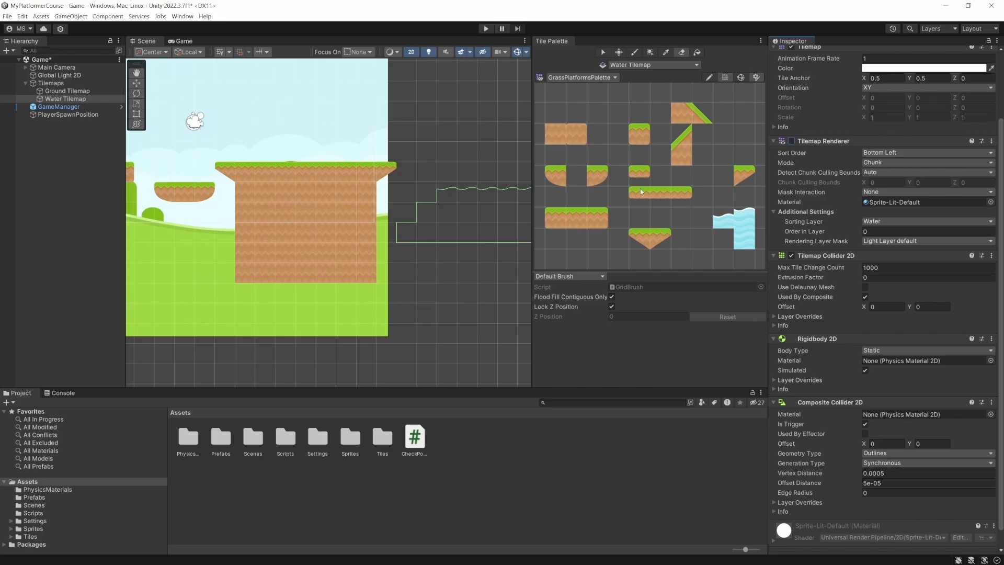
{"action": "left_click", "coordinate": [792, 140]}
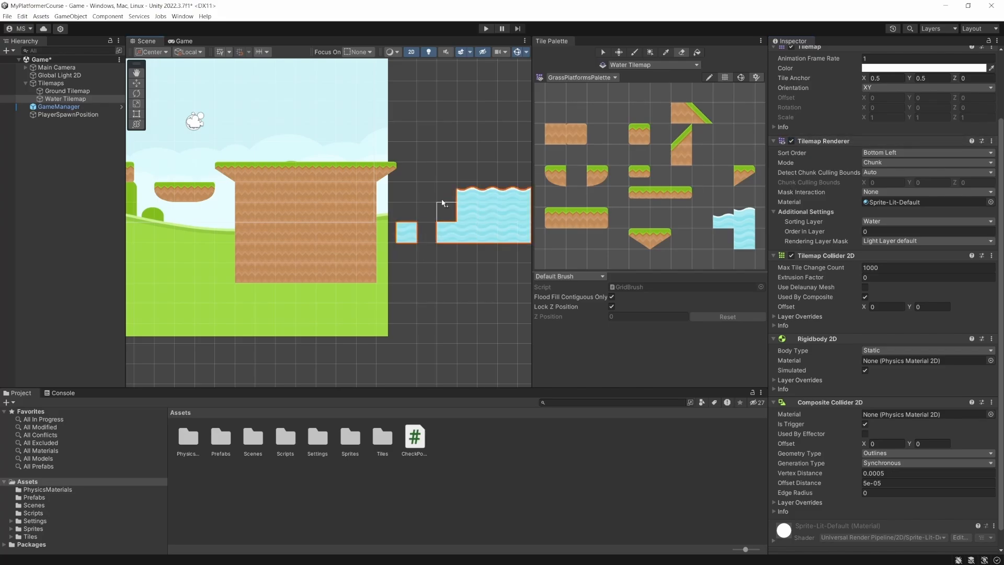
{"action": "mouse_move", "coordinate": [442, 203]}
{"action": "left_mouse_down"}
{"action": "mouse_move", "coordinate": [486, 175]}
{"action": "mouse_move", "coordinate": [503, 194]}
{"action": "mouse_move", "coordinate": [480, 241]}
{"action": "left_mouse_up"}
{"action": "scroll", "coordinate": [479, 241], "scroll_direction": "down", "scroll_amount": 7}
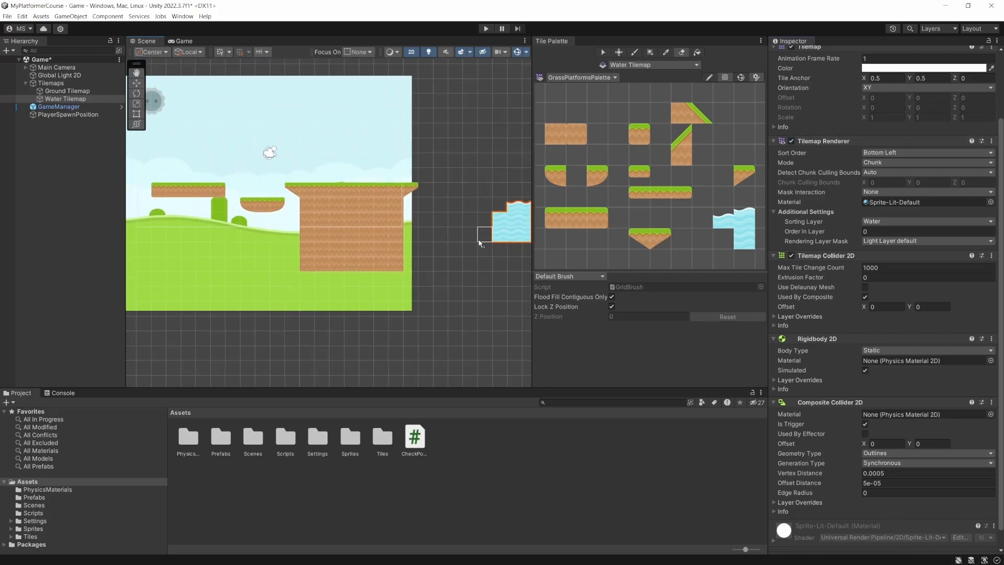
{"action": "key", "text": "w"}
{"action": "middle_click_drag", "start_coordinate": [473, 242], "coordinate": [307, 242]}
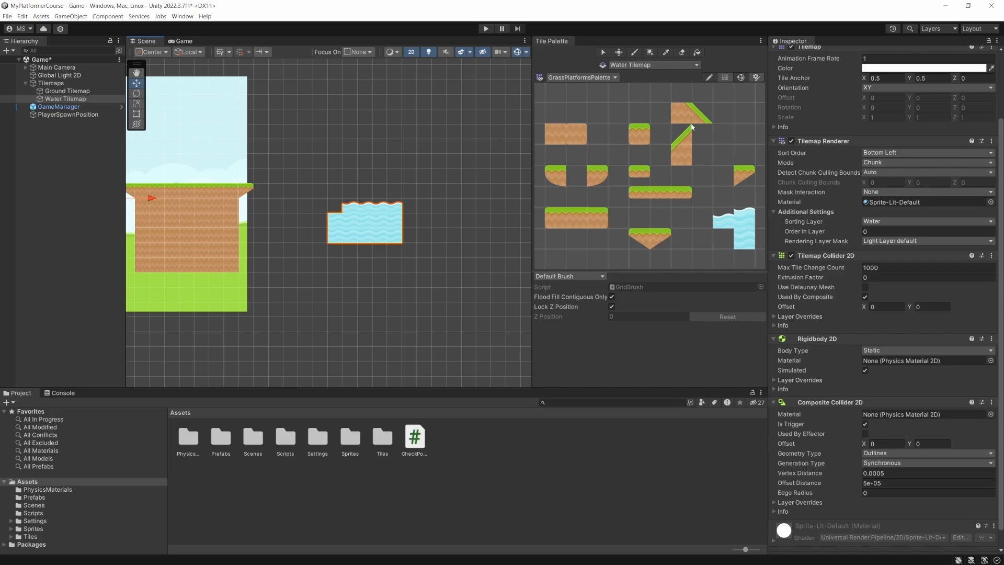
{"action": "left_click", "coordinate": [684, 53]}
{"action": "mouse_move", "coordinate": [396, 205]}
{"action": "left_mouse_down"}
{"action": "mouse_move", "coordinate": [289, 239]}
{"action": "mouse_move", "coordinate": [335, 237]}
{"action": "left_mouse_up"}
{"action": "middle_click_drag", "start_coordinate": [290, 251], "coordinate": [570, 268]}
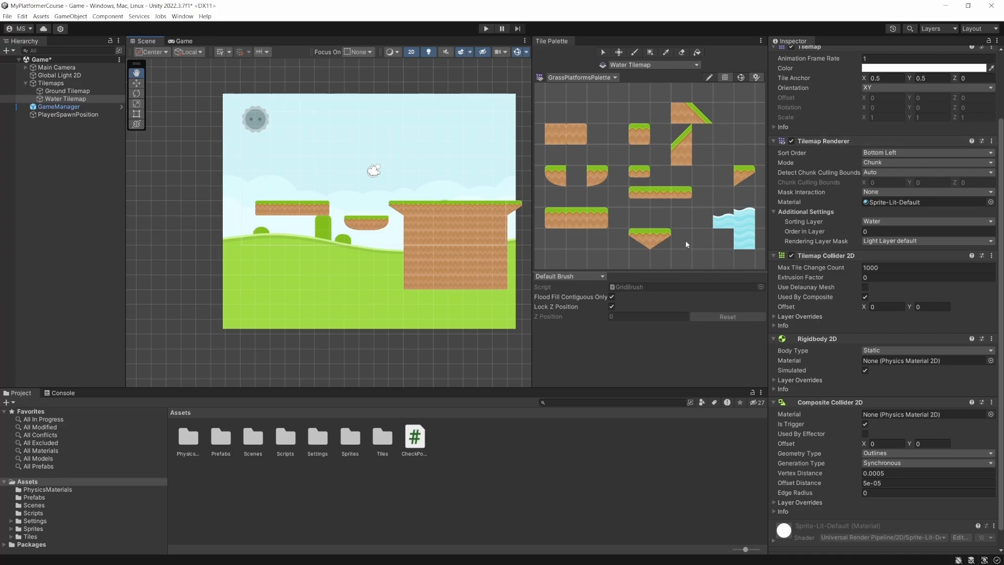
- Paint a lower row of wave-surface water tiles across the background, passing over the large dirt platform
{"action": "left_click", "coordinate": [634, 51]}
{"action": "left_click", "coordinate": [369, 244]}
{"action": "left_click_drag", "start_coordinate": [295, 235], "coordinate": [217, 239]}
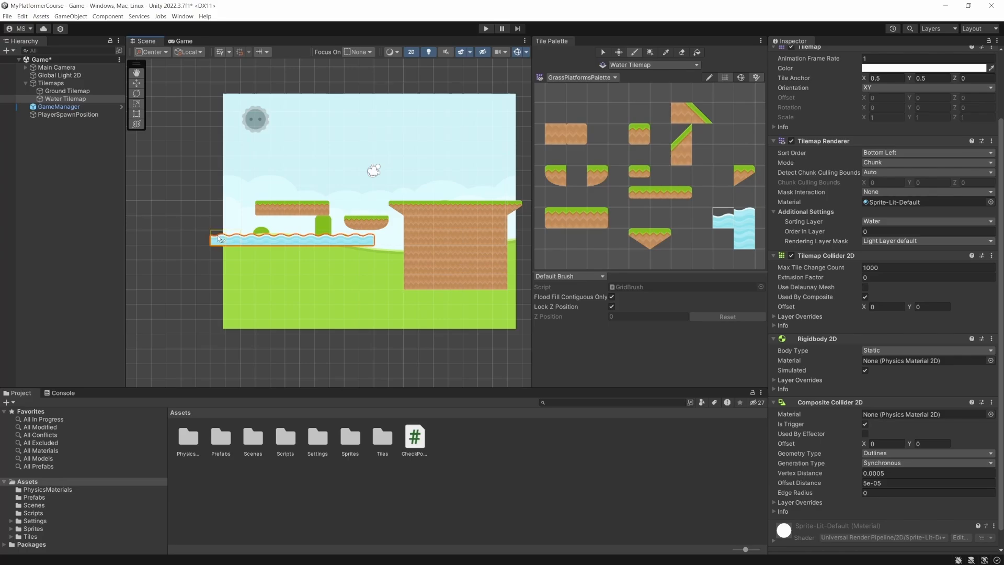
{"action": "left_click", "coordinate": [181, 41]}
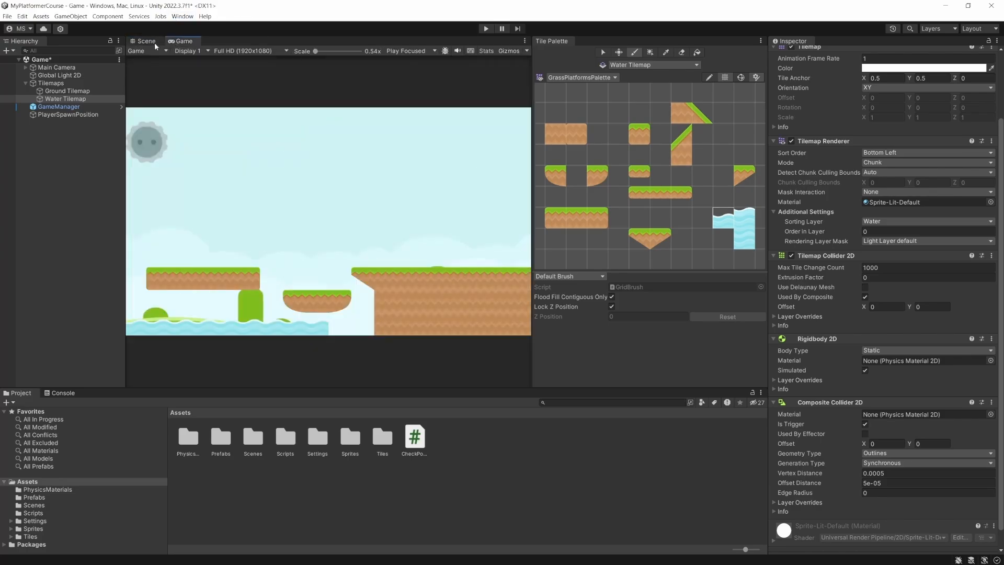
{"action": "left_click", "coordinate": [155, 43]}
{"action": "left_click_drag", "start_coordinate": [394, 237], "coordinate": [521, 241]}
{"action": "key", "text": "w"}
{"action": "middle_click_drag", "start_coordinate": [520, 241], "coordinate": [334, 247]}
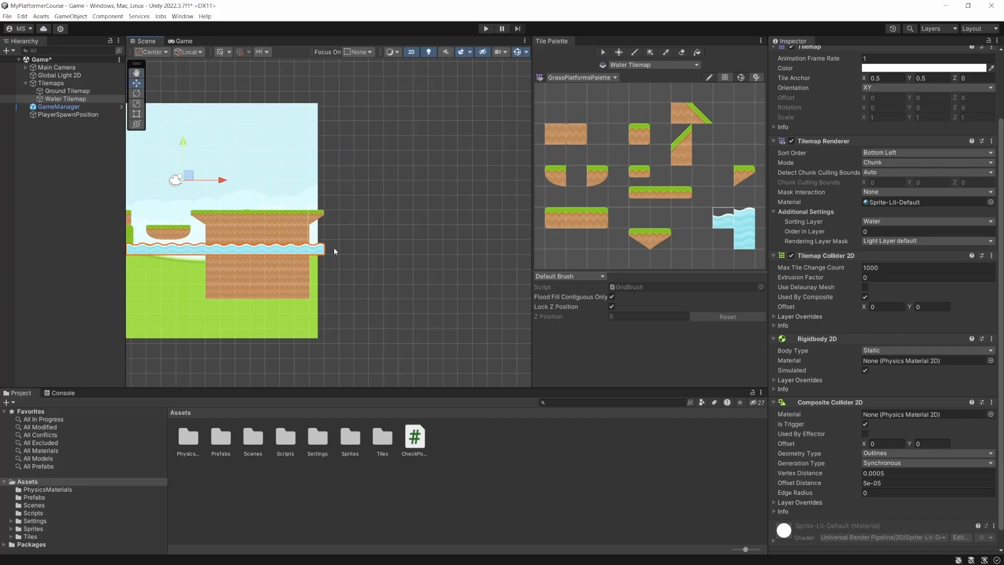
- Extend the wave-surface row and fill the row directly beneath it with full water tiles
{"action": "left_click", "coordinate": [633, 54]}
{"action": "mouse_move", "coordinate": [340, 252]}
{"action": "left_mouse_down"}
{"action": "mouse_move", "coordinate": [501, 250]}
{"action": "mouse_move", "coordinate": [426, 263]}
{"action": "mouse_move", "coordinate": [181, 262]}
{"action": "mouse_move", "coordinate": [453, 277]}
{"action": "mouse_move", "coordinate": [267, 280]}
{"action": "left_mouse_up"}
{"action": "left_click", "coordinate": [737, 236]}
{"action": "key", "text": "q"}
{"action": "left_click", "coordinate": [743, 244]}
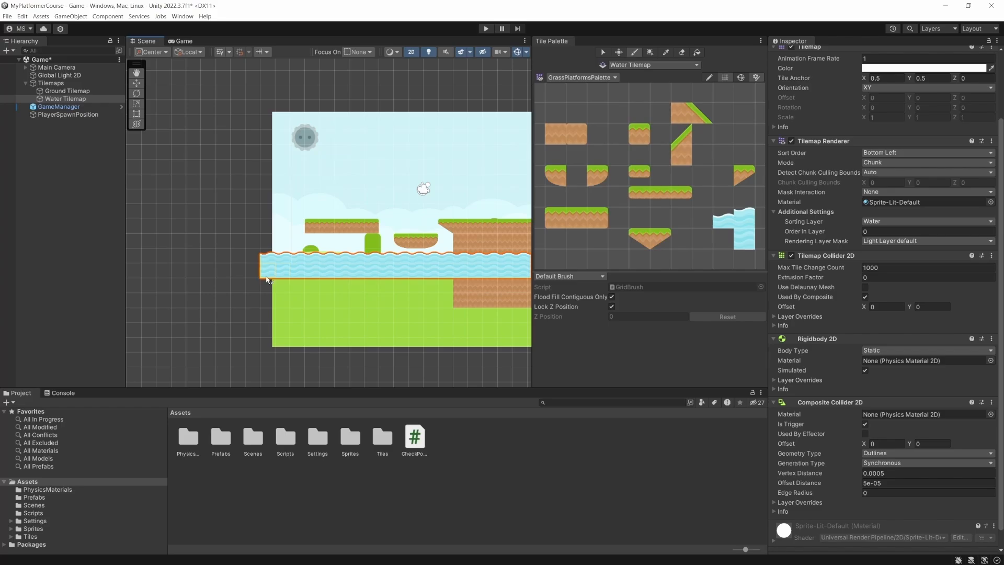
- Play-test the scene by running and jumping the player across the platforms, and stop the game
{"action": "left_click", "coordinate": [486, 28]}
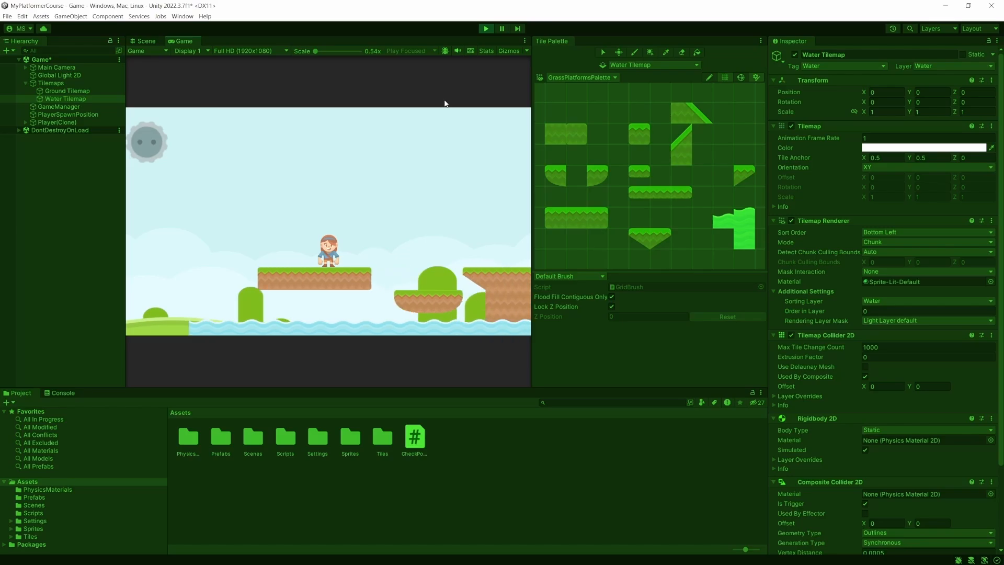
{"action": "key", "text": "d"}
{"action": "key", "text": "space"}
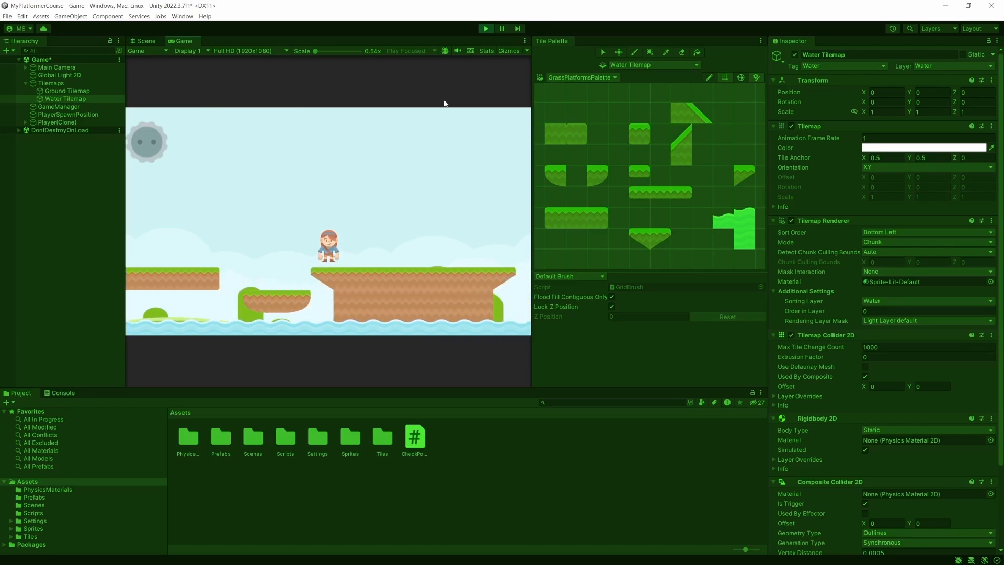
{"action": "key", "text": "d"}
{"action": "left_click", "coordinate": [486, 28]}
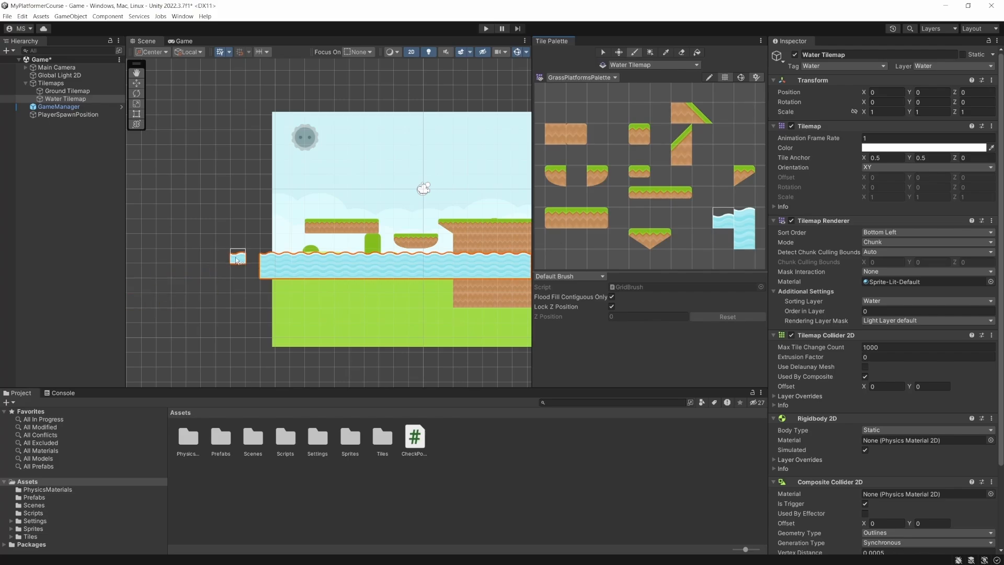
- Extend the wave-surface row and the full water row beneath it past the background's left edge, and save the scene
{"action": "left_click_drag", "start_coordinate": [253, 258], "coordinate": [137, 258]}
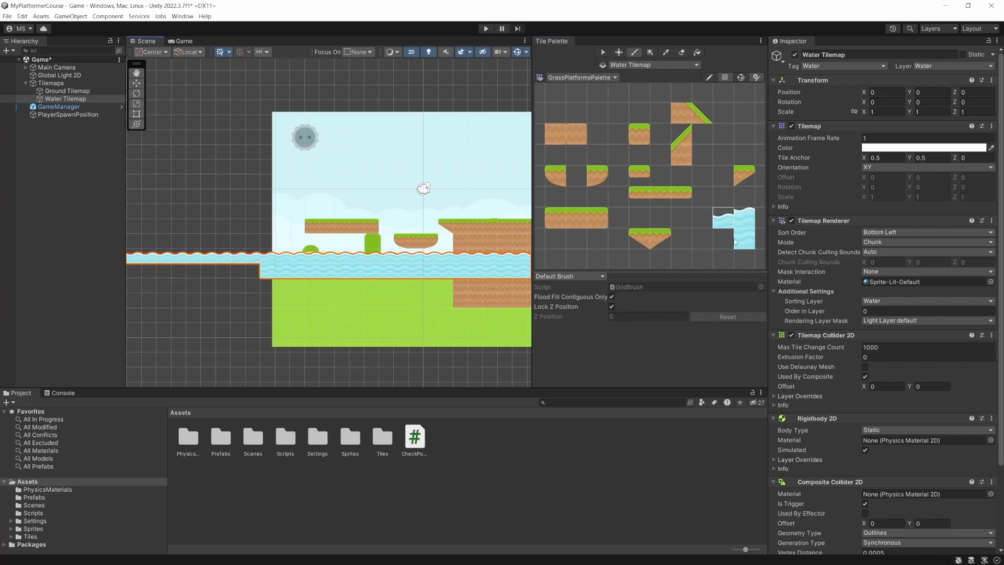
{"action": "left_click", "coordinate": [735, 241]}
{"action": "left_click_drag", "start_coordinate": [313, 268], "coordinate": [127, 274]}
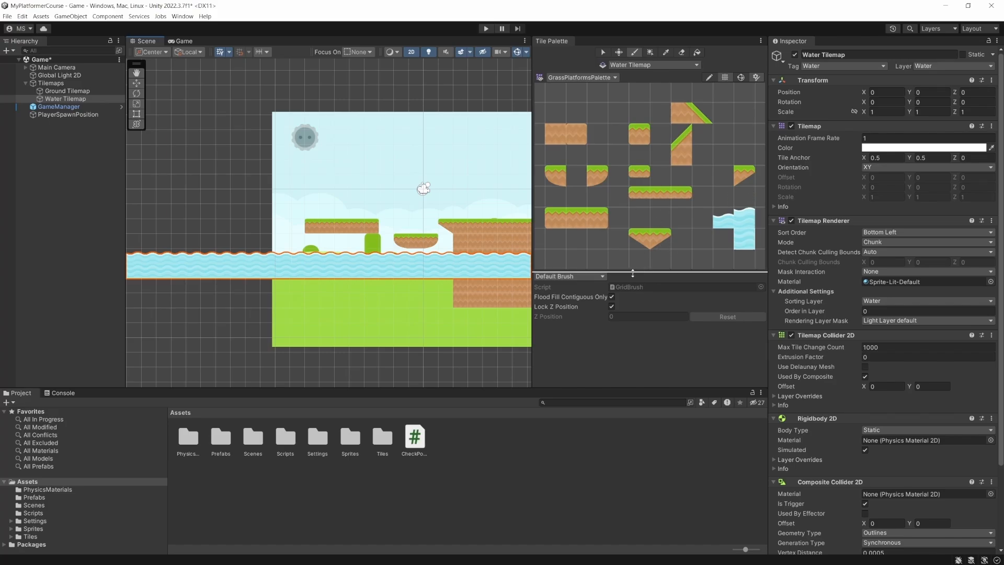
{"action": "key", "text": "ctrl+s"}
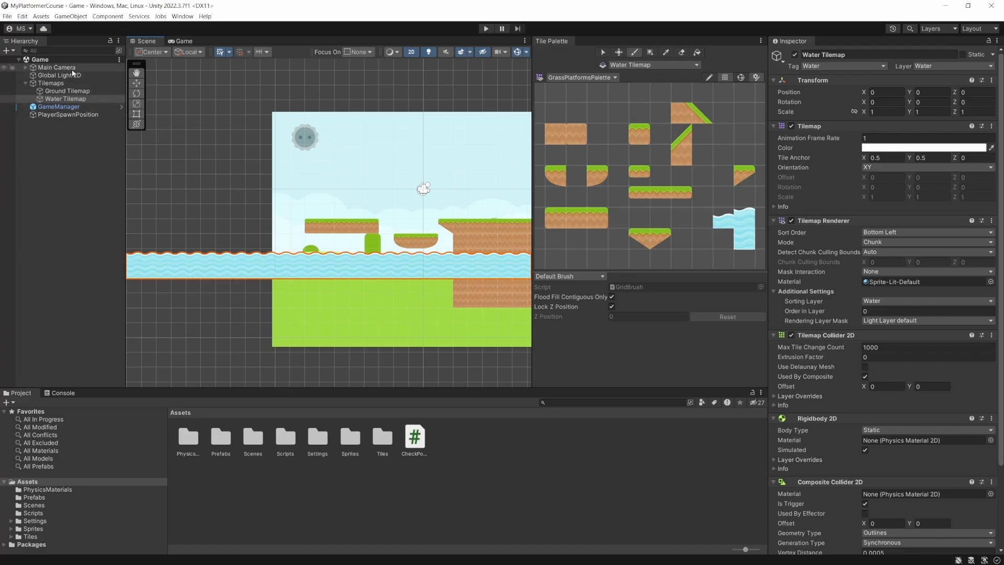
- Rename the Game scene in the Scenes folder as Level_01
{"action": "left_click", "coordinate": [34, 505]}
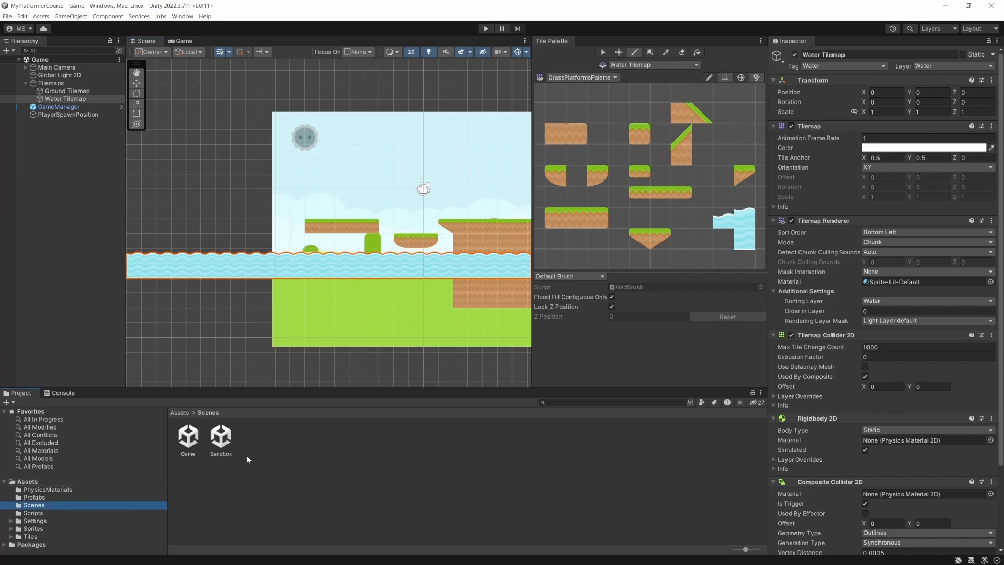
{"action": "left_click", "coordinate": [187, 444]}
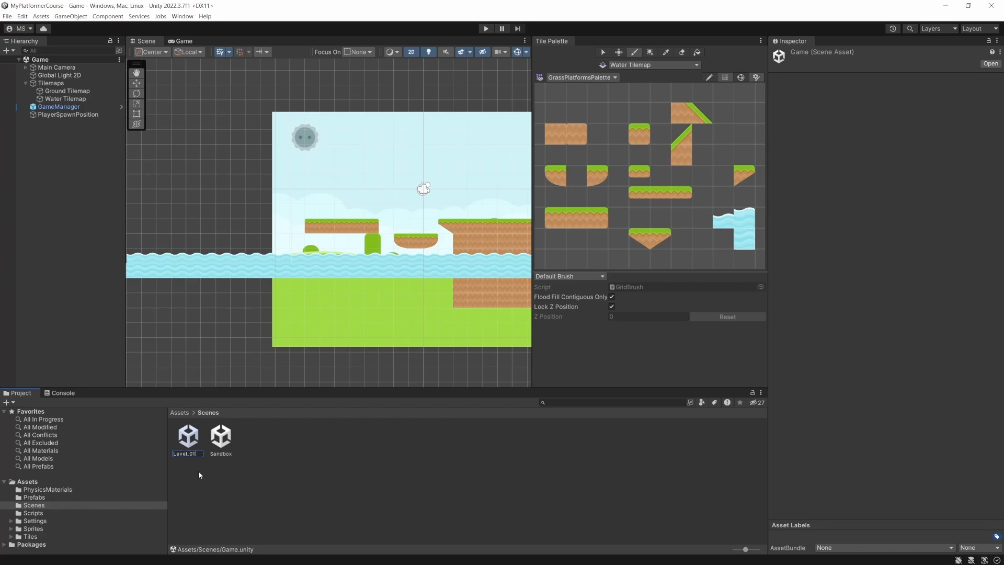
{"action": "key", "text": "Return"}
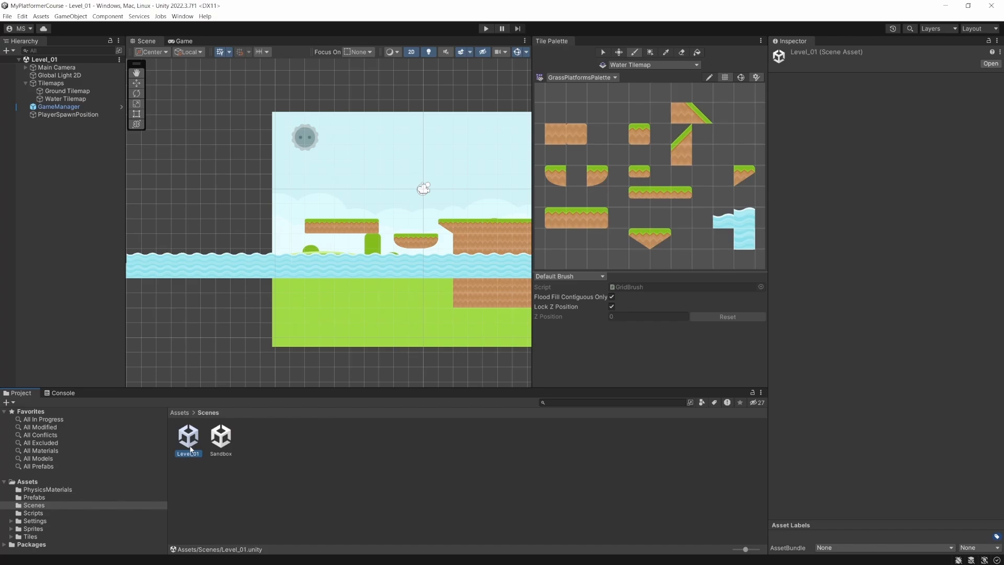
- Duplicate the Level_01 scene, name the copy Level_02, and open it
{"action": "key", "text": "ctrl+d"}
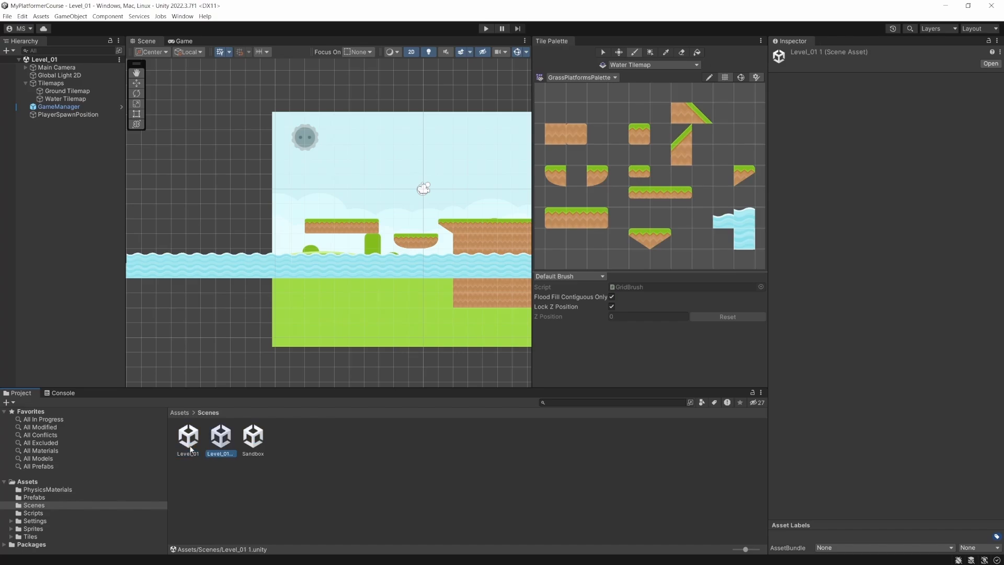
{"action": "key", "text": "F2"}
{"action": "type", "text": "Level_02"}
{"action": "key", "text": "Return"}
{"action": "double_click", "coordinate": [218, 437]}
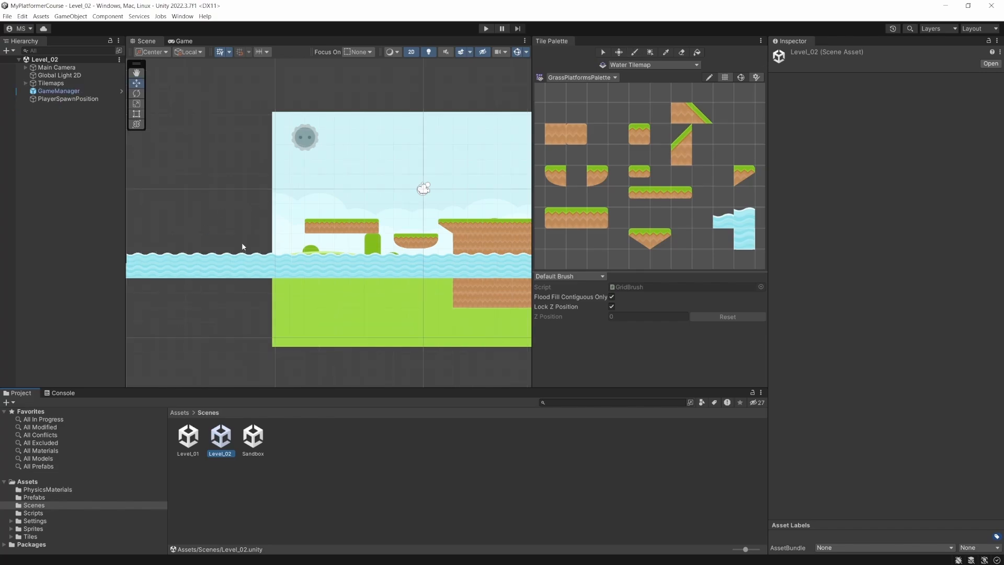
{"action": "middle_click_drag", "start_coordinate": [303, 257], "coordinate": [276, 209]}
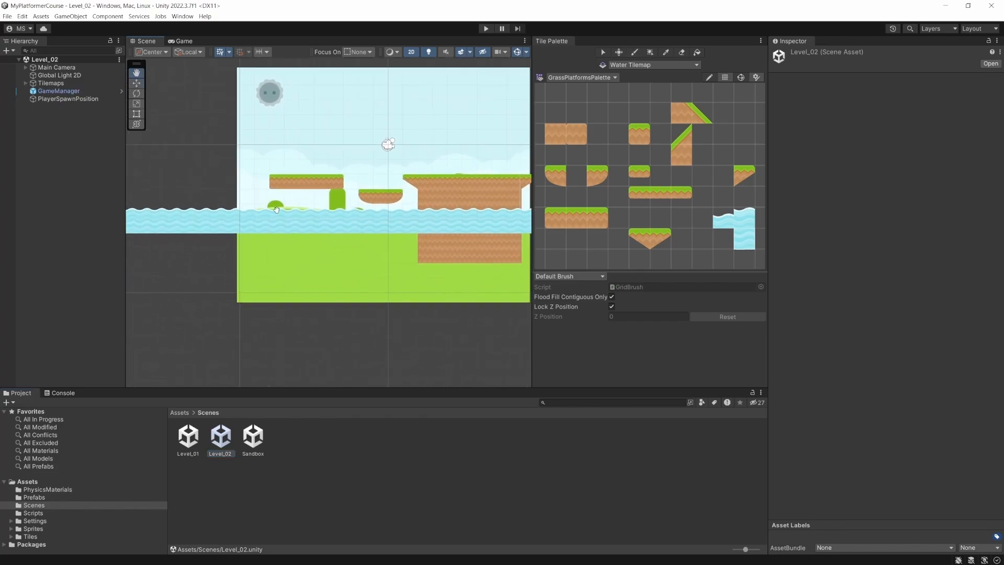
{"action": "scroll", "coordinate": [276, 209], "scroll_direction": "down", "scroll_amount": 5}
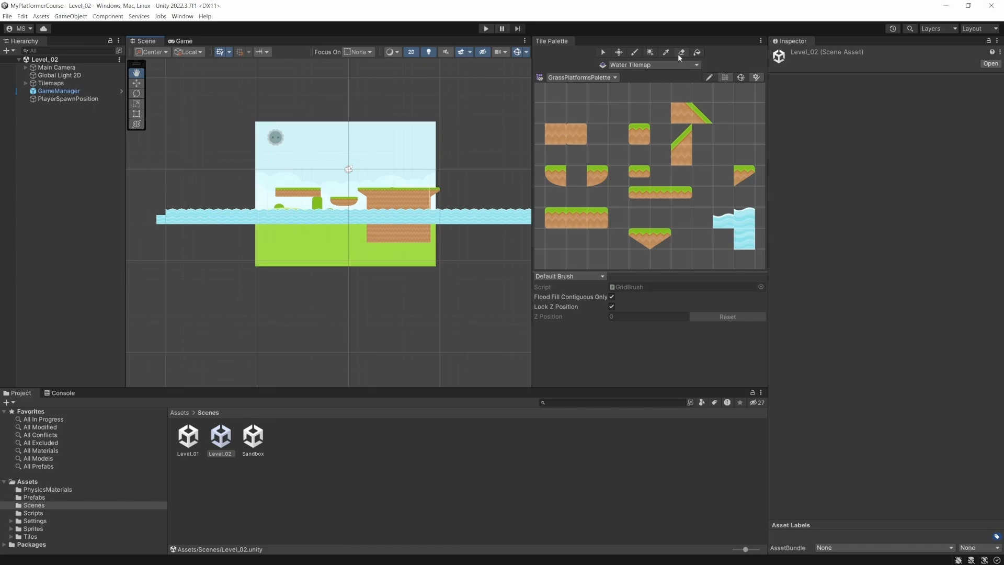
- Select the Water Tilemap object under Tilemaps in the Level_02 scene
{"action": "left_click", "coordinate": [191, 220]}
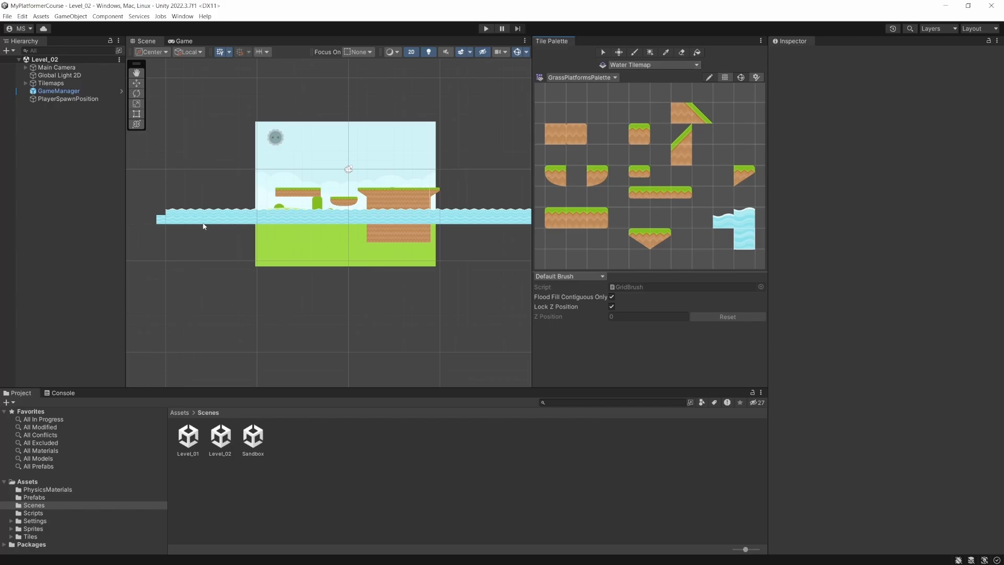
{"action": "key", "text": "w"}
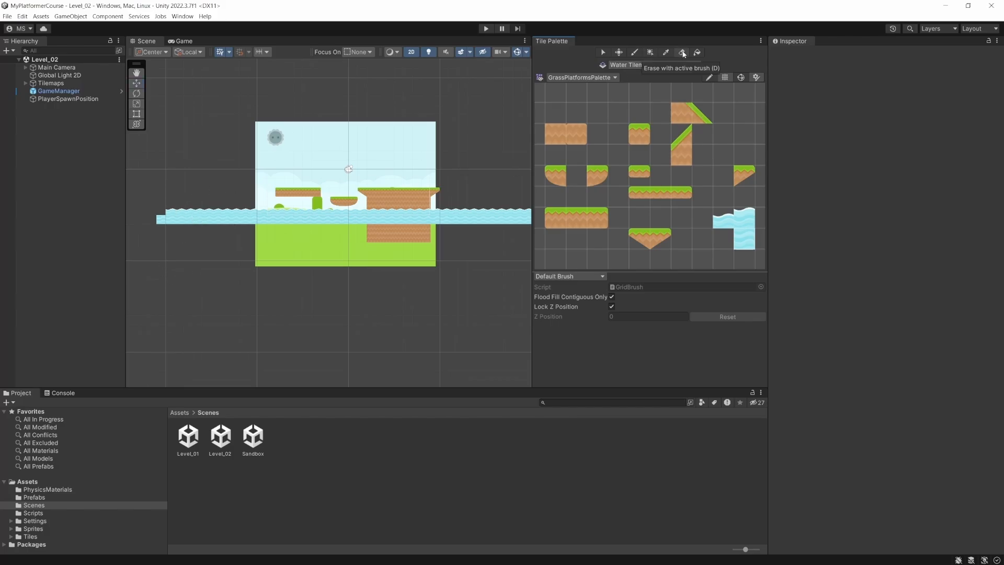
{"action": "left_click", "coordinate": [287, 215]}
{"action": "scroll", "coordinate": [285, 216], "scroll_direction": "up", "scroll_amount": 3}
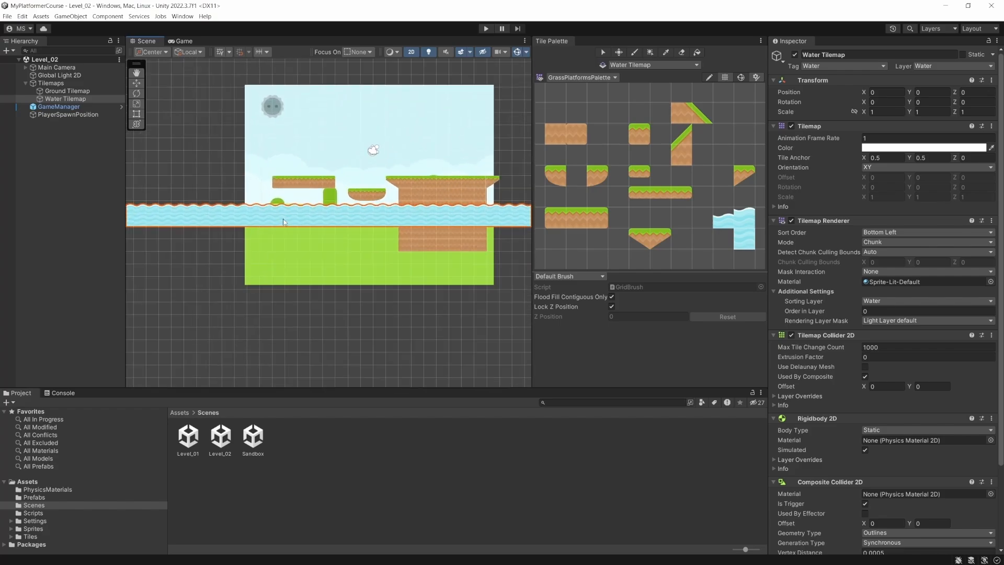
{"action": "left_click", "coordinate": [56, 85]}
{"action": "left_click", "coordinate": [61, 99]}
{"action": "left_click", "coordinate": [228, 217]}
{"action": "scroll", "coordinate": [229, 217], "scroll_direction": "down", "scroll_amount": 1}
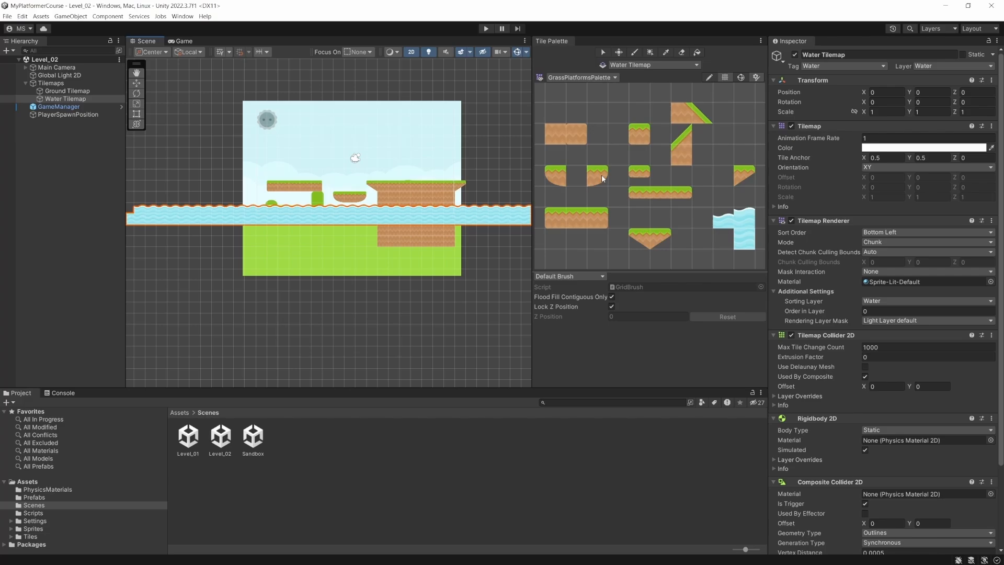
- Pick an empty palette cell and paint it at the left end of the water
{"action": "left_click", "coordinate": [720, 206]}
{"action": "key", "text": "q"}
{"action": "left_click_drag", "start_coordinate": [177, 225], "coordinate": [219, 231]}
{"action": "key", "text": "w"}
{"action": "left_click", "coordinate": [716, 196]}
{"action": "left_click", "coordinate": [161, 213]}
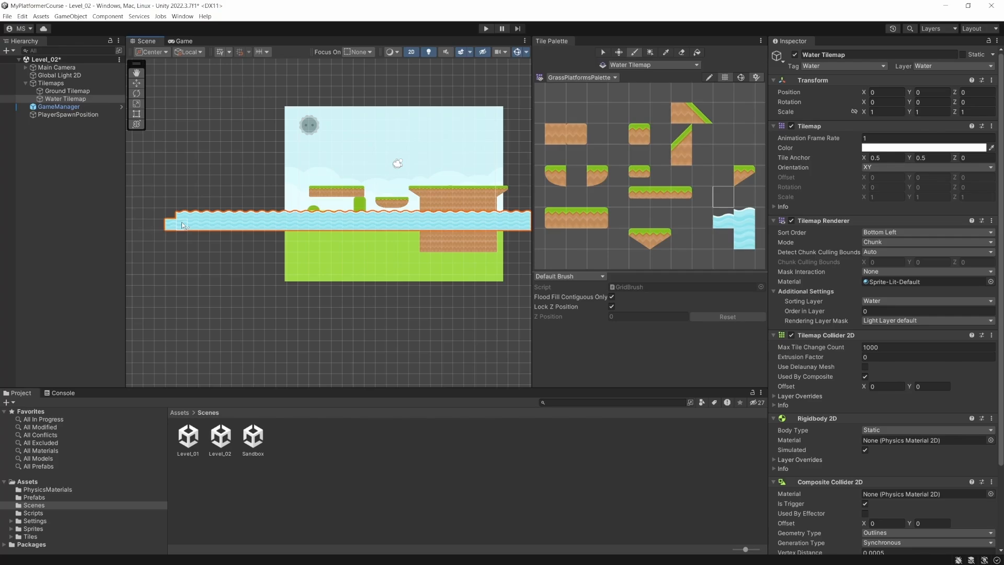
- Erase all the water tiles from the Water Tilemap across the full width of the level
{"action": "left_click", "coordinate": [683, 52]}
{"action": "mouse_move", "coordinate": [213, 219]}
{"action": "left_mouse_down"}
{"action": "mouse_move", "coordinate": [171, 220]}
{"action": "mouse_move", "coordinate": [217, 215]}
{"action": "mouse_move", "coordinate": [236, 228]}
{"action": "mouse_move", "coordinate": [463, 206]}
{"action": "mouse_move", "coordinate": [323, 227]}
{"action": "mouse_move", "coordinate": [507, 226]}
{"action": "left_mouse_up"}
{"action": "mouse_move", "coordinate": [503, 214]}
{"action": "left_mouse_down"}
{"action": "mouse_move", "coordinate": [523, 224]}
{"action": "mouse_move", "coordinate": [372, 247]}
{"action": "left_mouse_up"}
{"action": "key", "text": "q"}
{"action": "mouse_move", "coordinate": [463, 236]}
{"action": "left_mouse_down"}
{"action": "mouse_move", "coordinate": [371, 246]}
{"action": "mouse_move", "coordinate": [318, 236]}
{"action": "mouse_move", "coordinate": [451, 233]}
{"action": "left_mouse_up"}
{"action": "key", "text": "w"}
{"action": "left_click", "coordinate": [681, 52]}
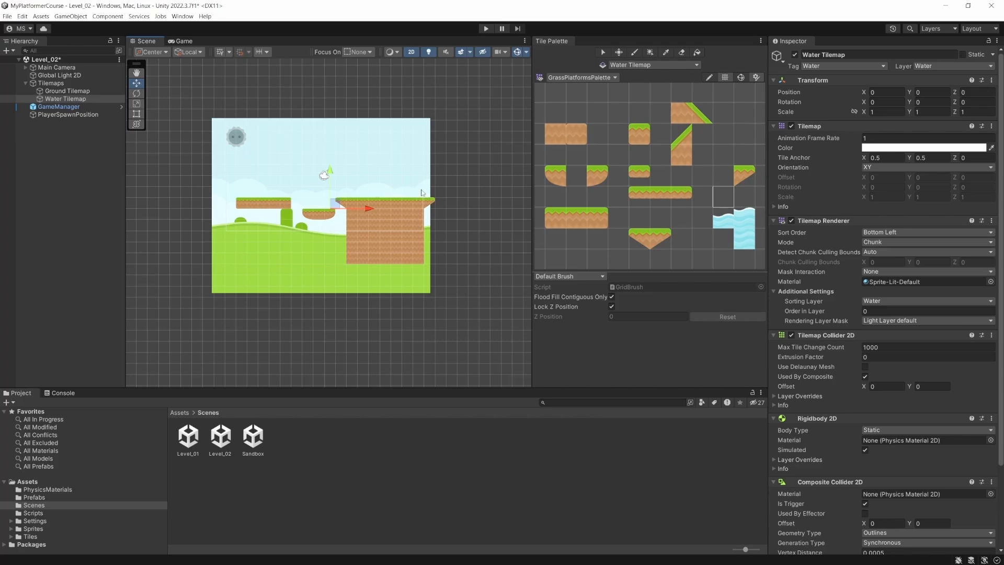
- Make the Ground Tilemap the active tilemap, erase all its platform tiles, and save the scene
{"action": "left_click", "coordinate": [642, 66]}
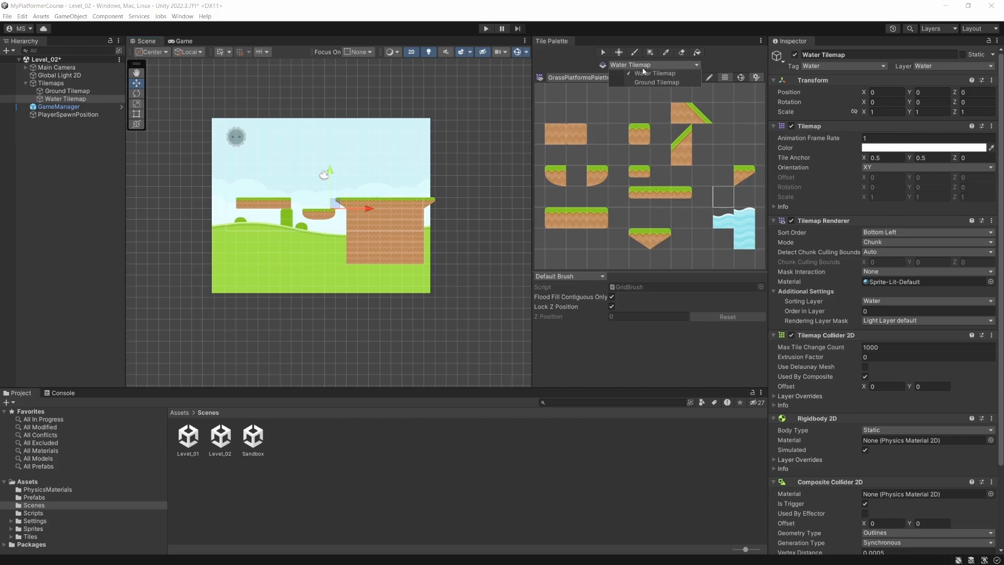
{"action": "left_click", "coordinate": [647, 82]}
{"action": "left_click", "coordinate": [616, 118]}
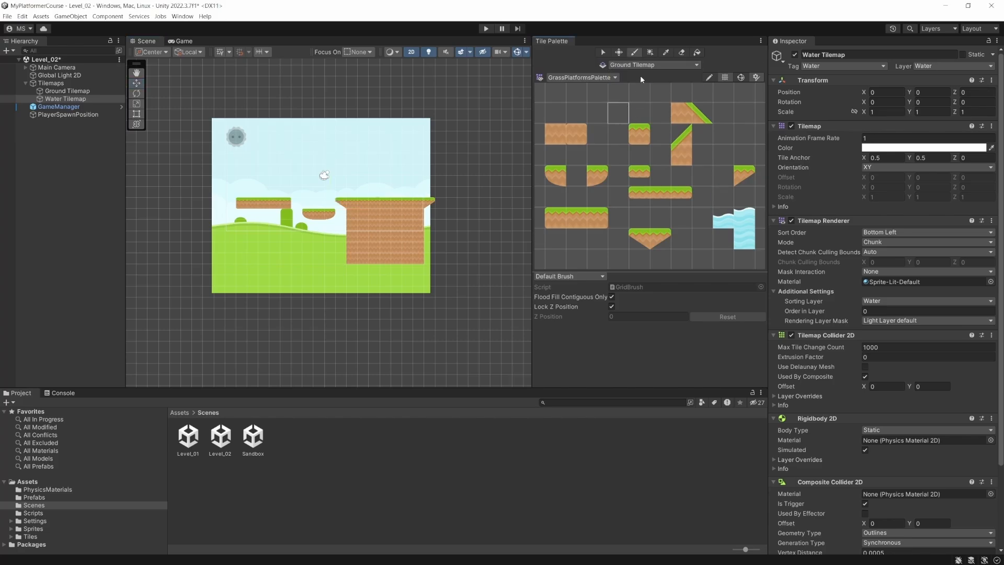
{"action": "mouse_move", "coordinate": [289, 204]}
{"action": "left_mouse_down"}
{"action": "mouse_move", "coordinate": [235, 203]}
{"action": "mouse_move", "coordinate": [418, 198]}
{"action": "mouse_move", "coordinate": [379, 236]}
{"action": "mouse_move", "coordinate": [302, 245]}
{"action": "mouse_move", "coordinate": [330, 233]}
{"action": "mouse_move", "coordinate": [342, 243]}
{"action": "left_mouse_up"}
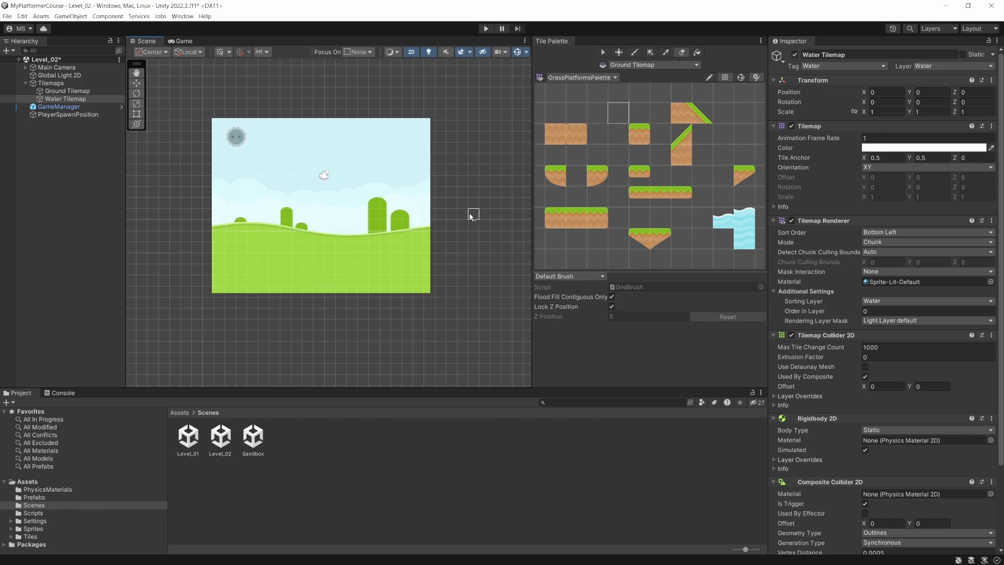
{"action": "left_click", "coordinate": [406, 462]}
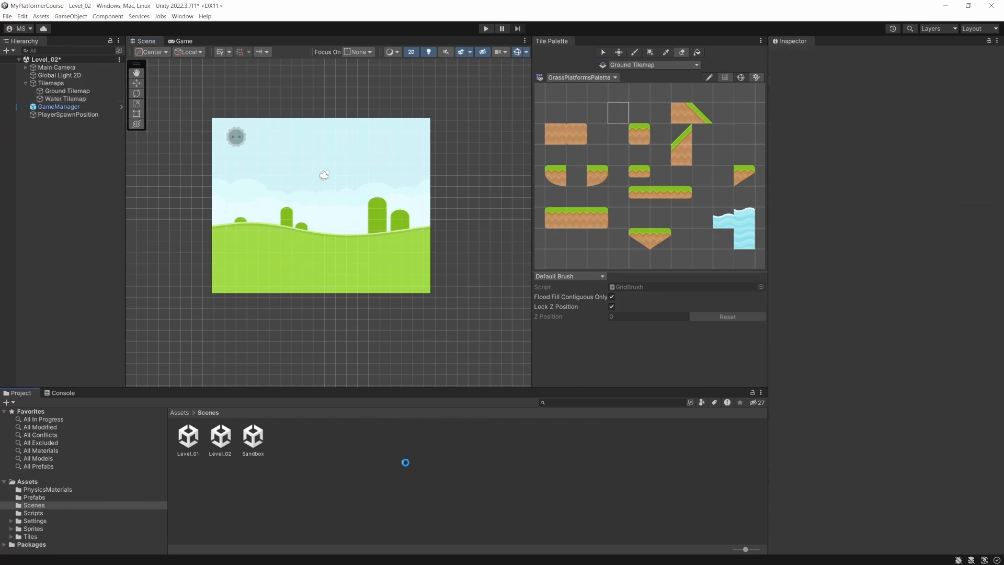
{"action": "key", "text": "ctrl+s"}
- Save a copy of the cleared scene as Empty_Level in the Scenes folder, and reopen Level_02
{"action": "left_click", "coordinate": [7, 16]}
{"action": "left_click", "coordinate": [21, 69]}
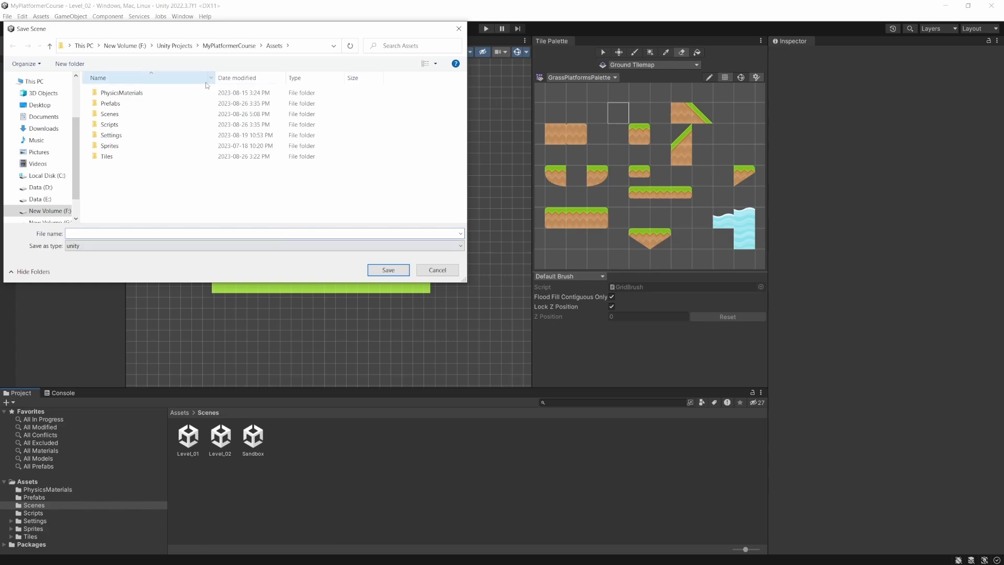
{"action": "double_click", "coordinate": [147, 121]}
{"action": "left_click", "coordinate": [109, 234]}
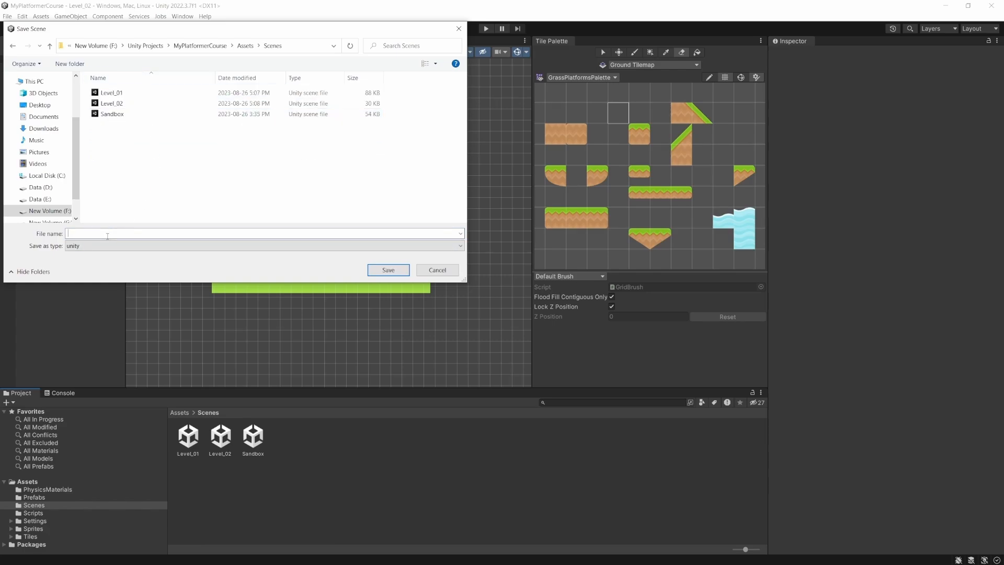
{"action": "type", "text": "Empty_Level"}
{"action": "key", "text": "Return"}
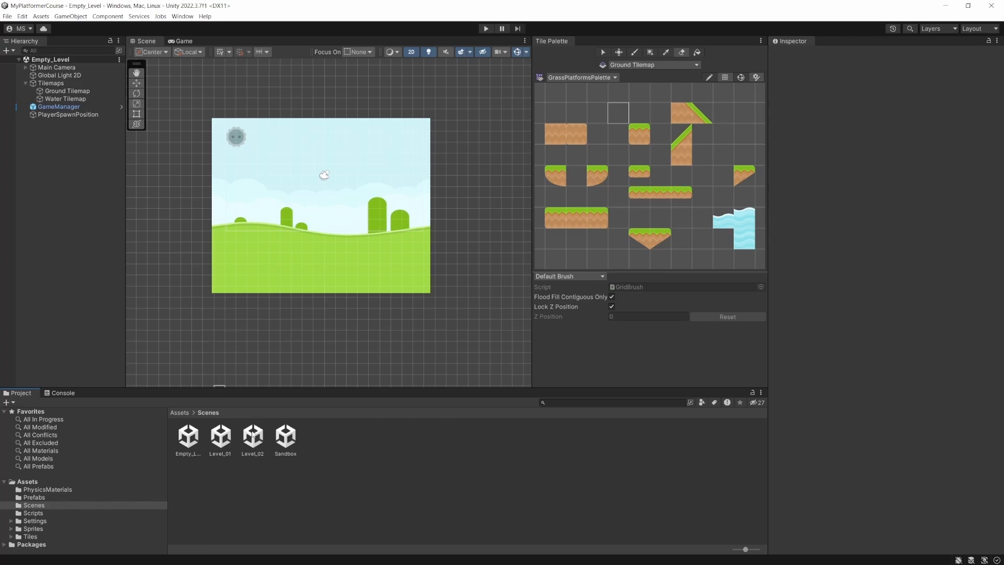
{"action": "left_click", "coordinate": [252, 439]}
{"action": "double_click", "coordinate": [253, 440]}
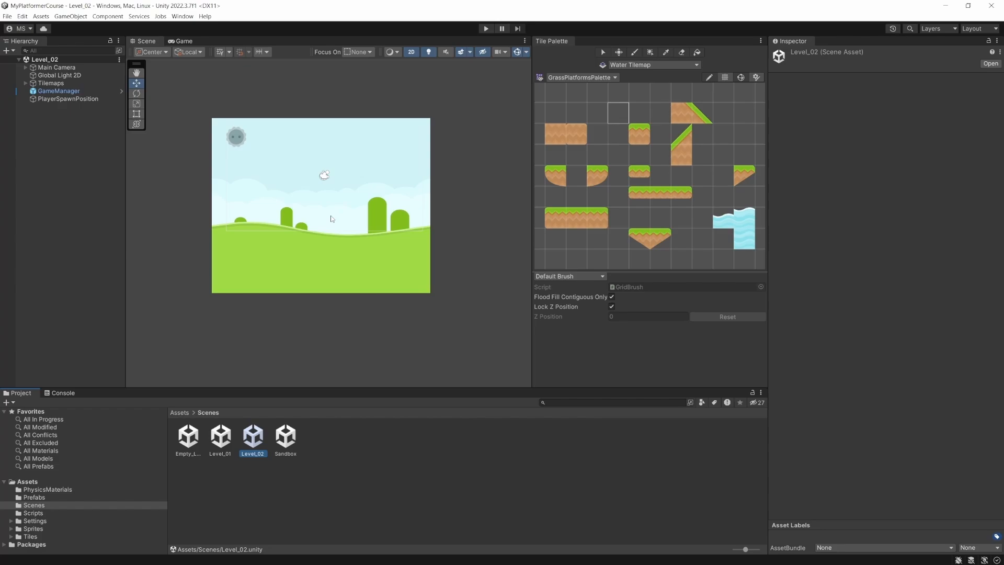
- Browse the Planet, Sand and Stone ground sprites in kenney_platformer-pack-redux, and open the Dirt folder
{"action": "left_click", "coordinate": [11, 529]}
{"action": "scroll", "coordinate": [13, 528], "scroll_direction": "down", "scroll_amount": 2}
{"action": "left_click", "coordinate": [18, 525]}
{"action": "scroll", "coordinate": [22, 525], "scroll_direction": "down", "scroll_amount": 3}
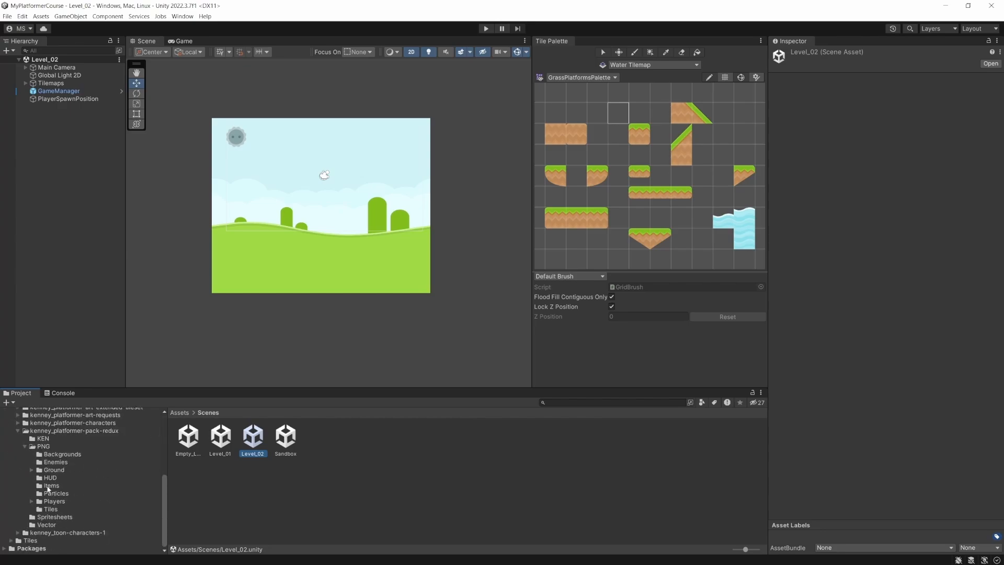
{"action": "left_click", "coordinate": [40, 471]}
{"action": "left_click", "coordinate": [32, 470]}
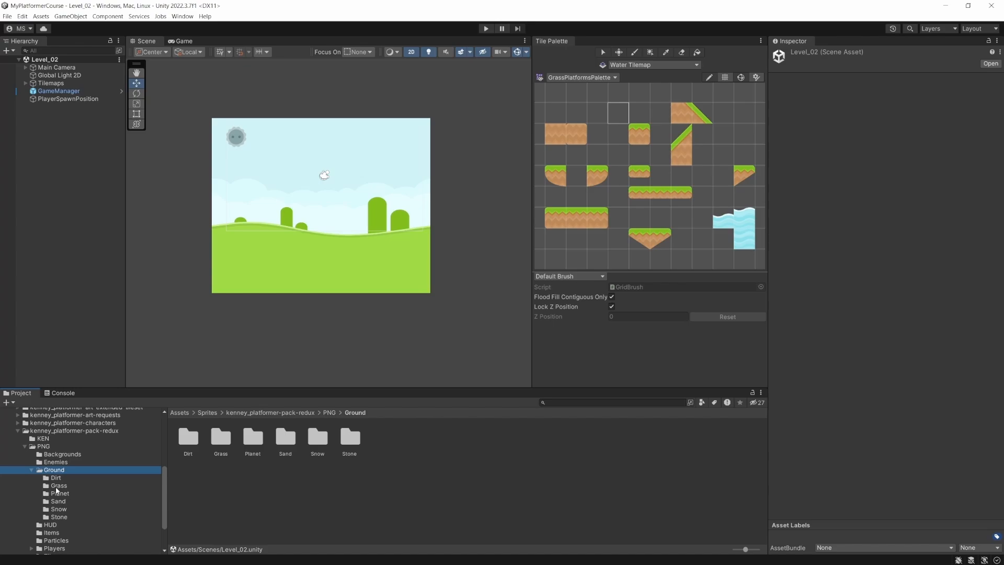
{"action": "left_click", "coordinate": [57, 495]}
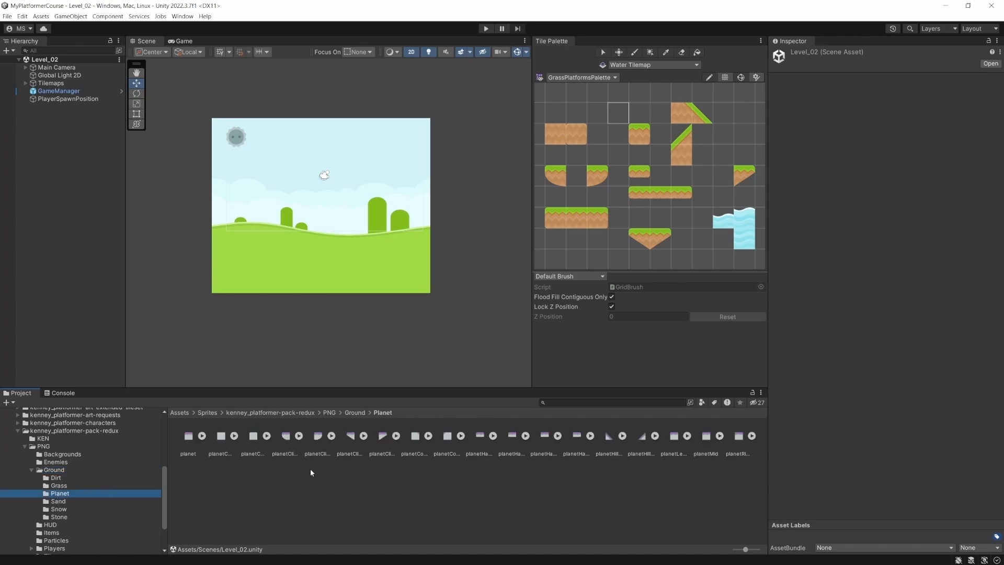
{"action": "left_click", "coordinate": [67, 500]}
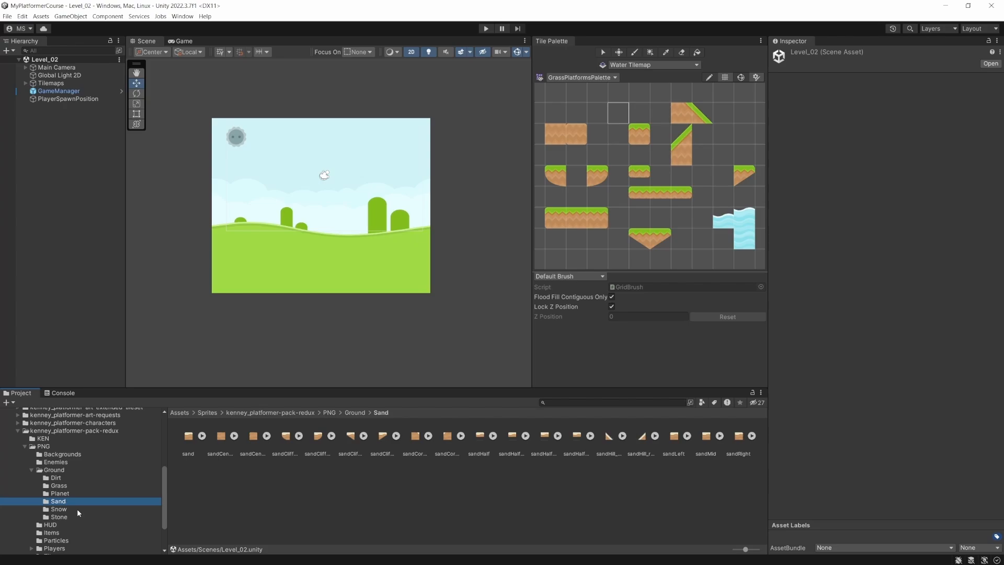
{"action": "left_click", "coordinate": [62, 517]}
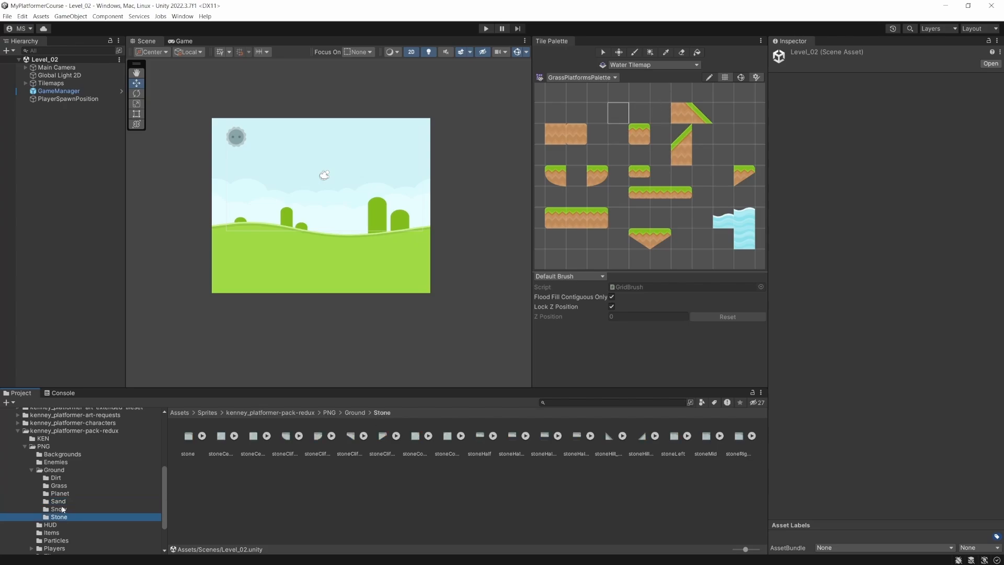
{"action": "left_click", "coordinate": [80, 477]}
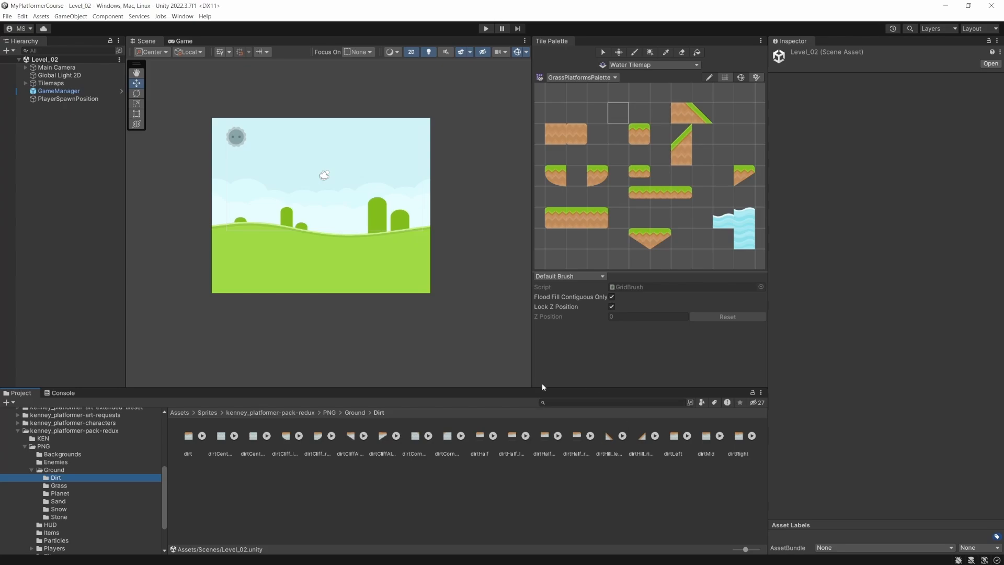
- Create a new rectangular tile palette named DirtPlatformsPalette with automatic cell size
{"action": "scroll", "coordinate": [657, 136], "scroll_direction": "down", "scroll_amount": 2}
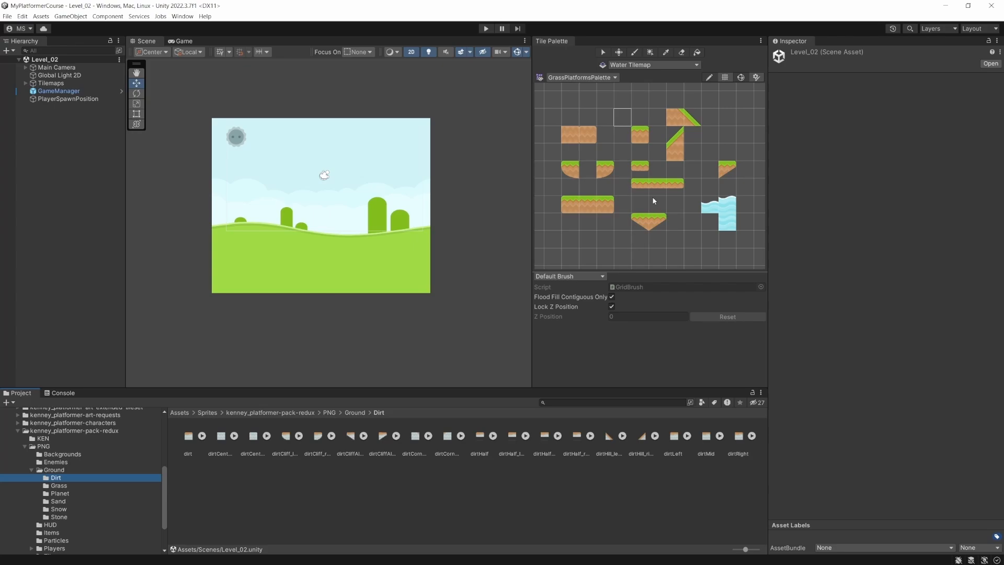
{"action": "left_click", "coordinate": [601, 78]}
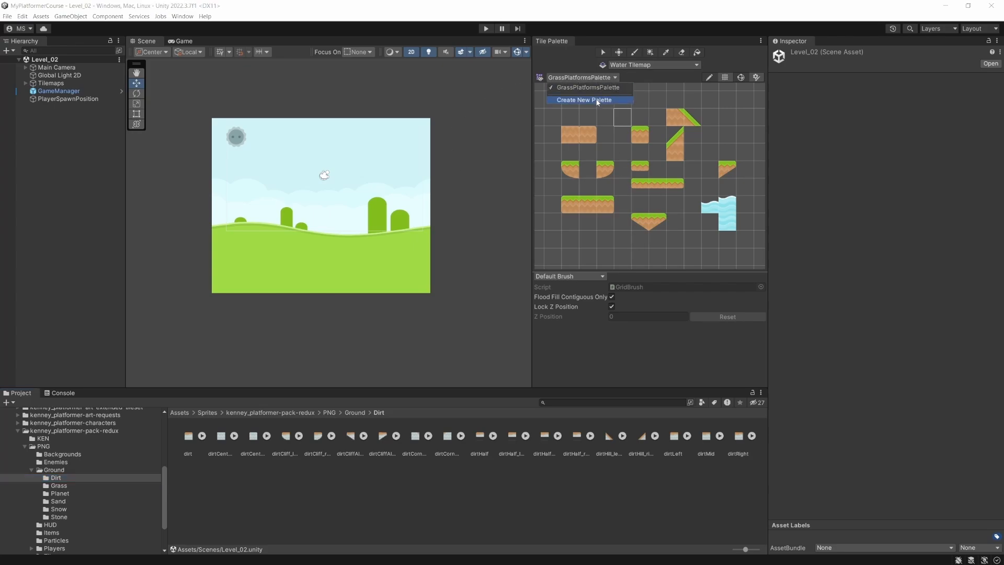
{"action": "left_click", "coordinate": [598, 100]}
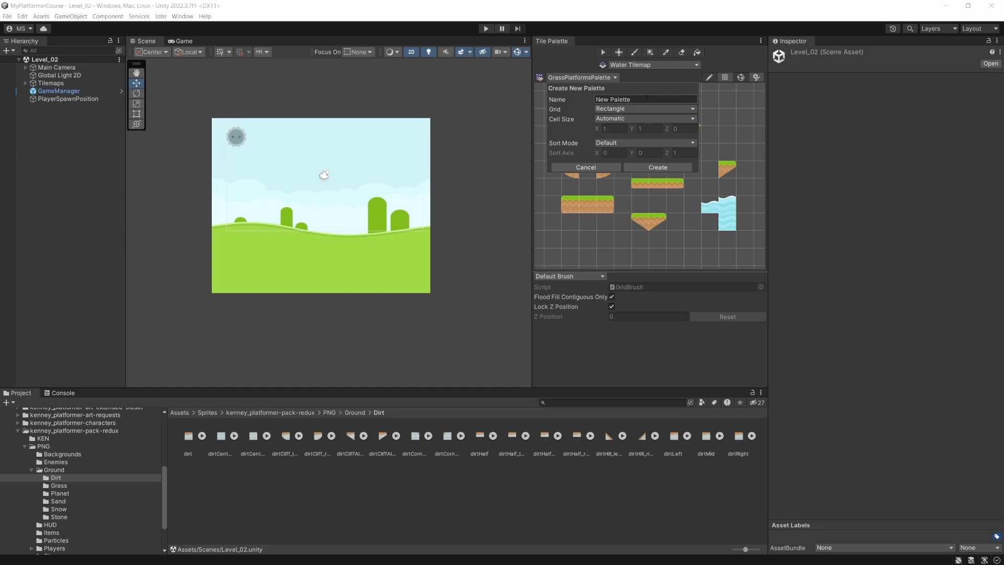
{"action": "left_click", "coordinate": [647, 99]}
{"action": "type", "text": "DirtPlatof"}
{"action": "key", "text": "BackSpace"}
{"action": "key", "text": "BackSpace"}
{"action": "type", "text": "formsPalette"}
{"action": "left_click", "coordinate": [648, 168]}
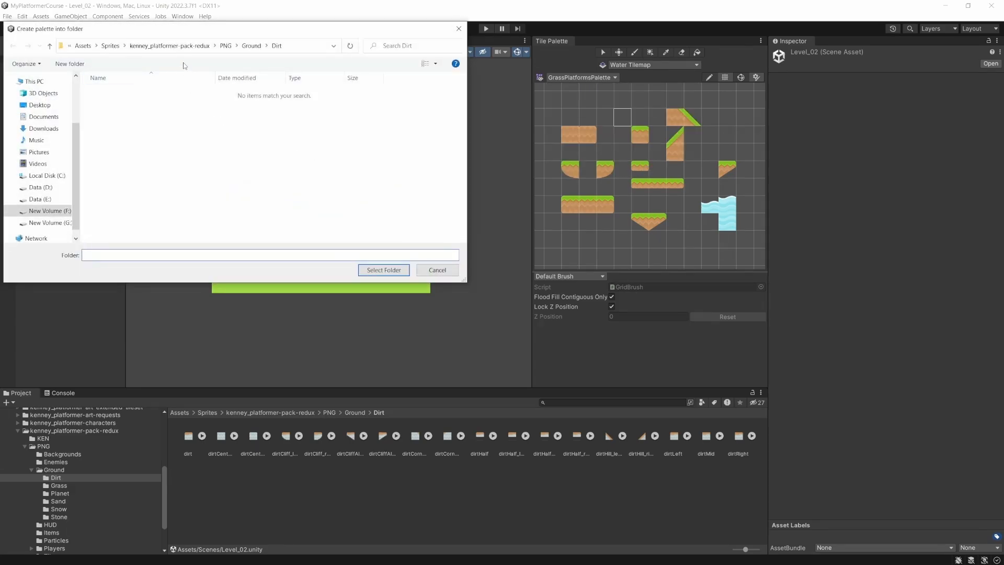
- Create a DirtPlatforms folder inside Assets/Tiles and store the new palette in it
{"action": "left_click", "coordinate": [83, 46]}
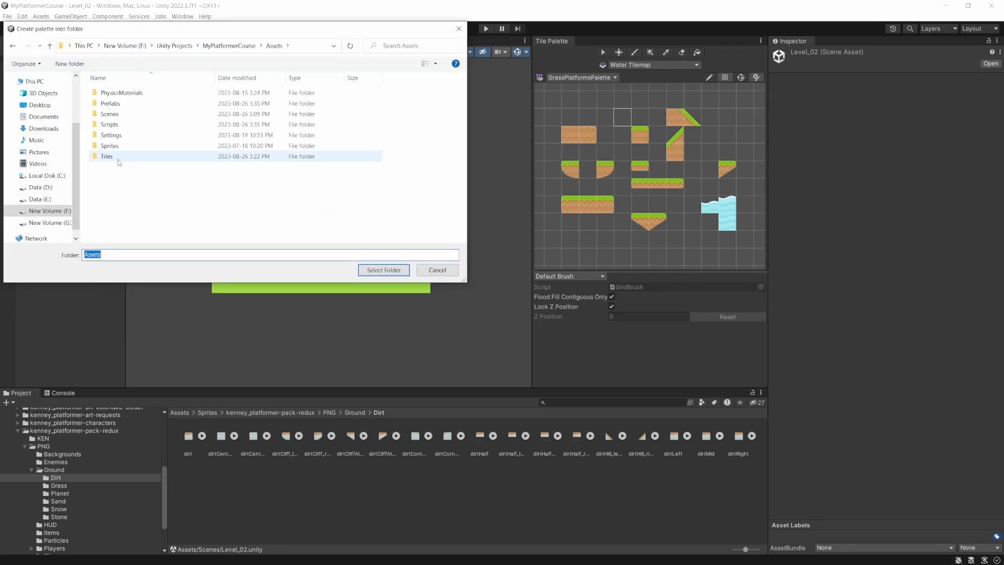
{"action": "double_click", "coordinate": [131, 156]}
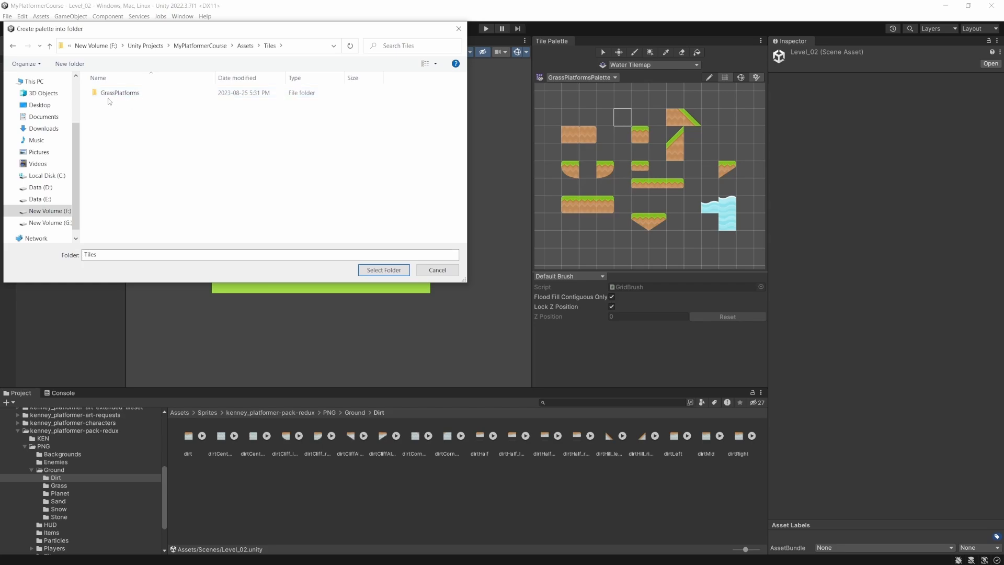
{"action": "left_click", "coordinate": [79, 66]}
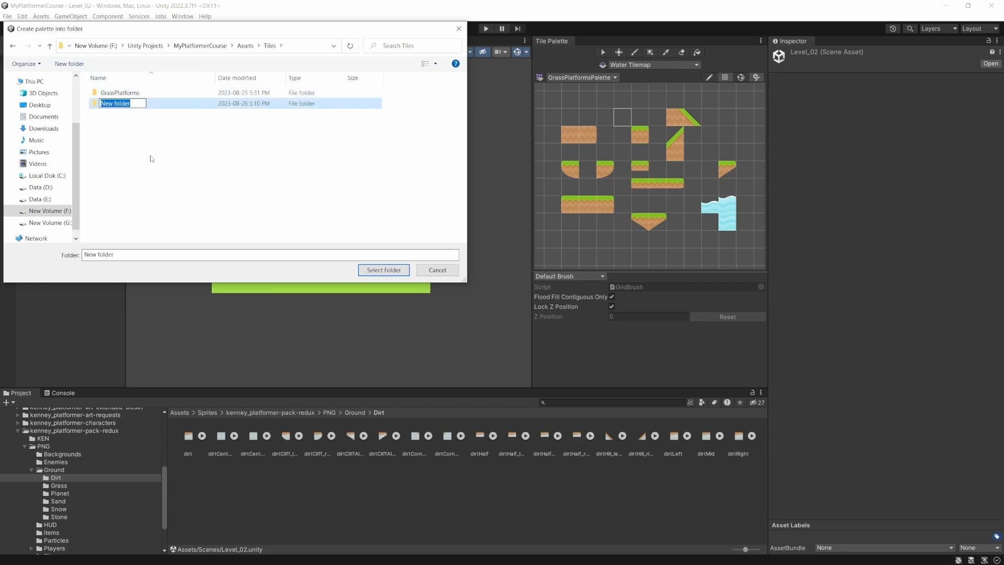
{"action": "type", "text": "DirtPlatforms"}
{"action": "key", "text": "Return"}
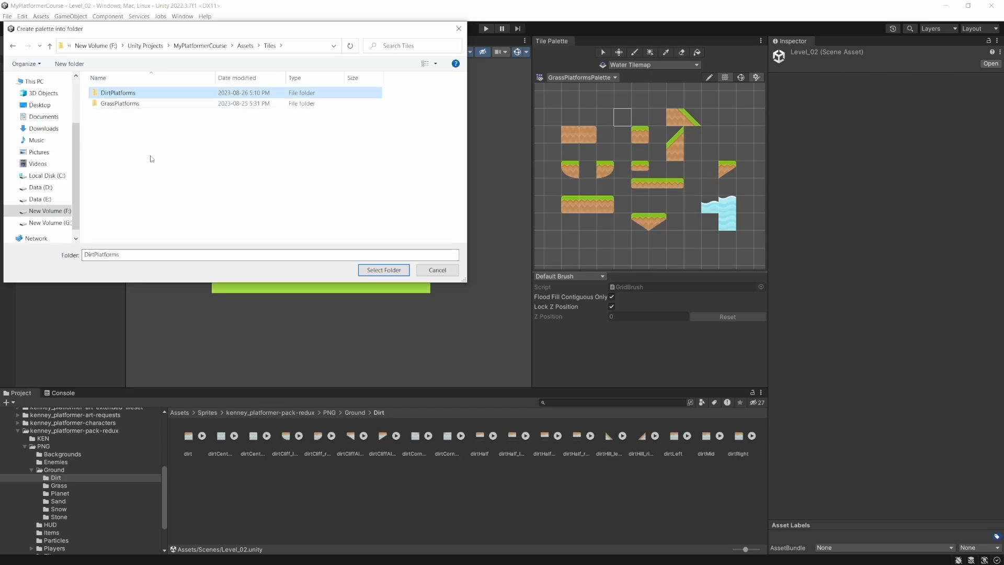
{"action": "double_click", "coordinate": [133, 103]}
{"action": "key", "text": "Return"}
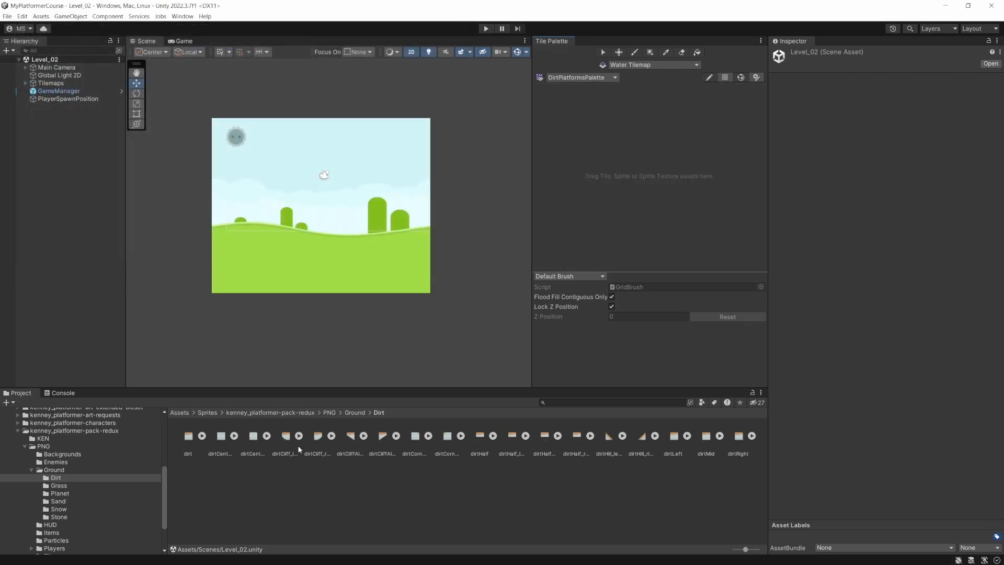
- Set Pixels Per Unit to 128 for all the sprites in the Dirt folder and apply the import settings
{"action": "left_click", "coordinate": [191, 440]}
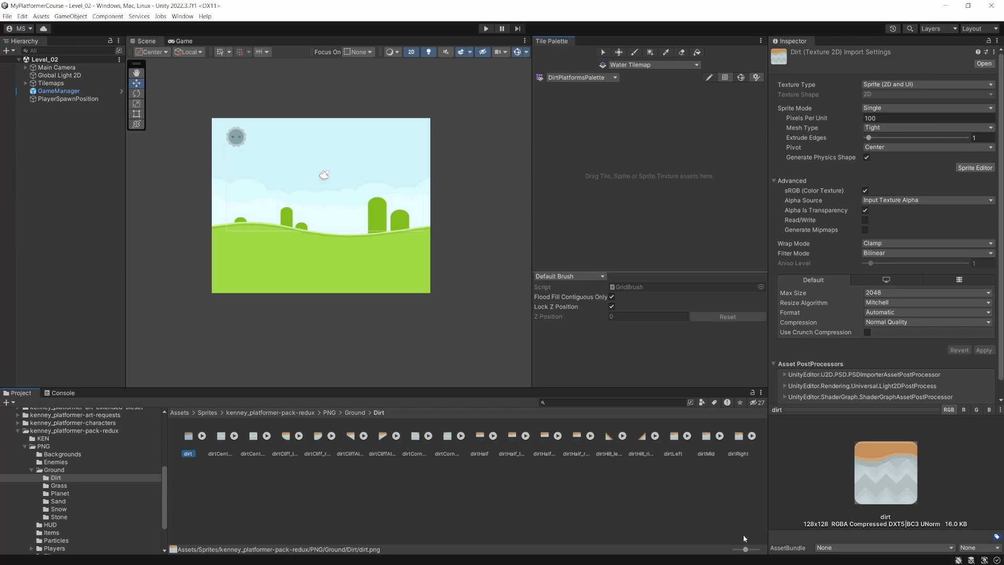
{"action": "left_click", "coordinate": [738, 439], "text": "shift"}
{"action": "left_click", "coordinate": [891, 118]}
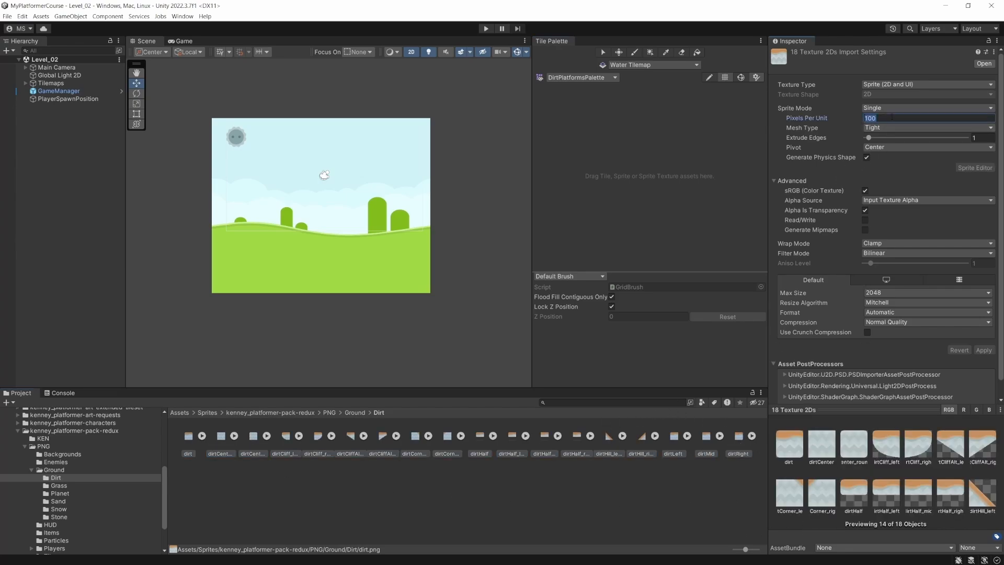
{"action": "type", "text": "128"}
{"action": "key", "text": "Tab"}
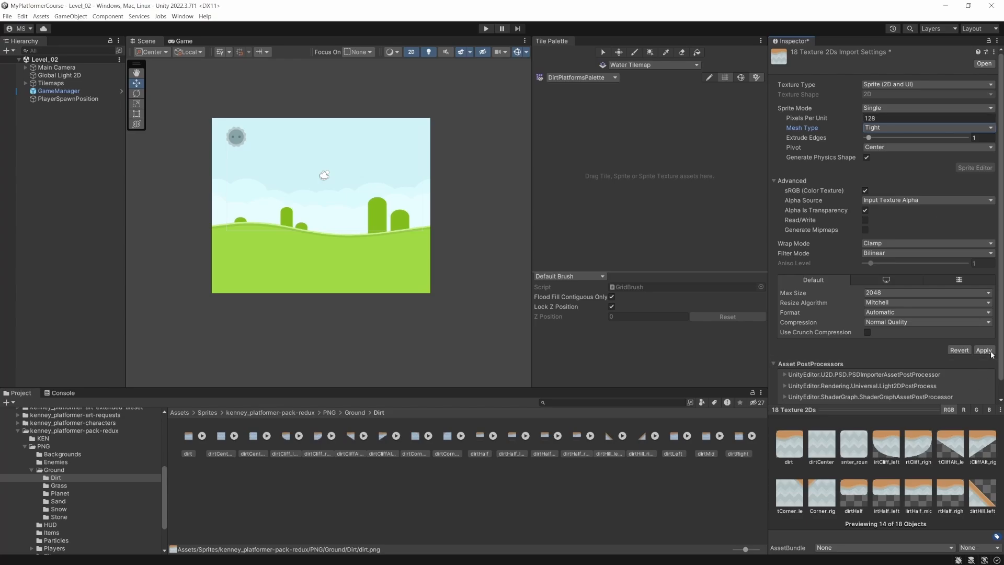
{"action": "left_click", "coordinate": [983, 350]}
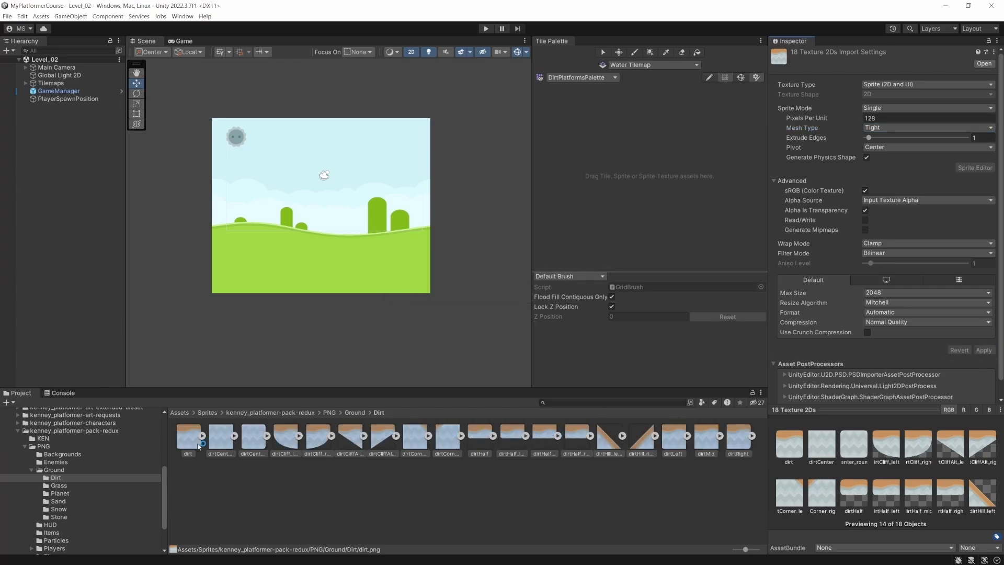
- Add all the selected dirt sprites to DirtPlatformsPalette, generating their tiles into the Assets/Tiles/DirtPlatforms folder
{"action": "left_click_drag", "start_coordinate": [190, 439], "coordinate": [597, 124]}
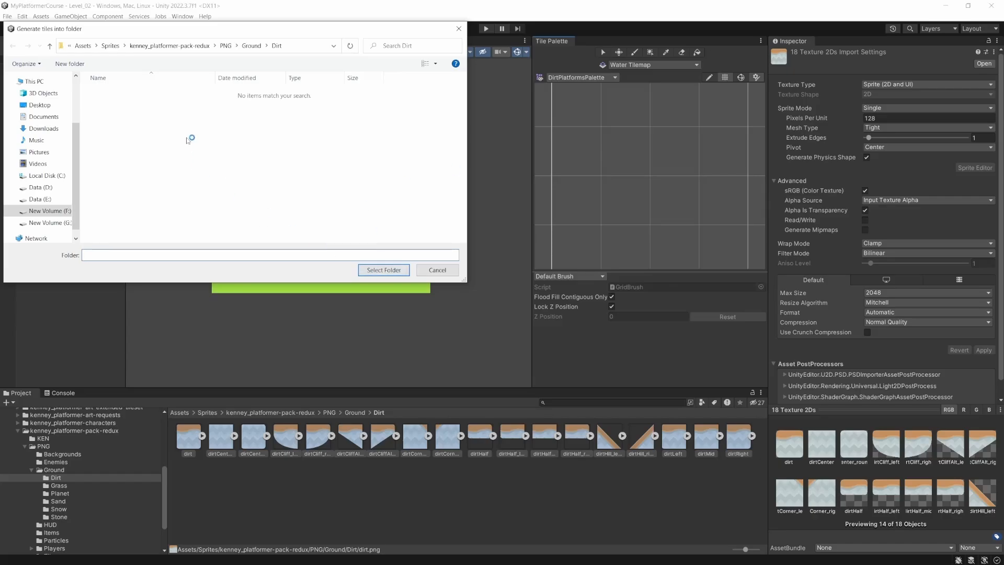
{"action": "left_click", "coordinate": [83, 46]}
{"action": "double_click", "coordinate": [107, 156]}
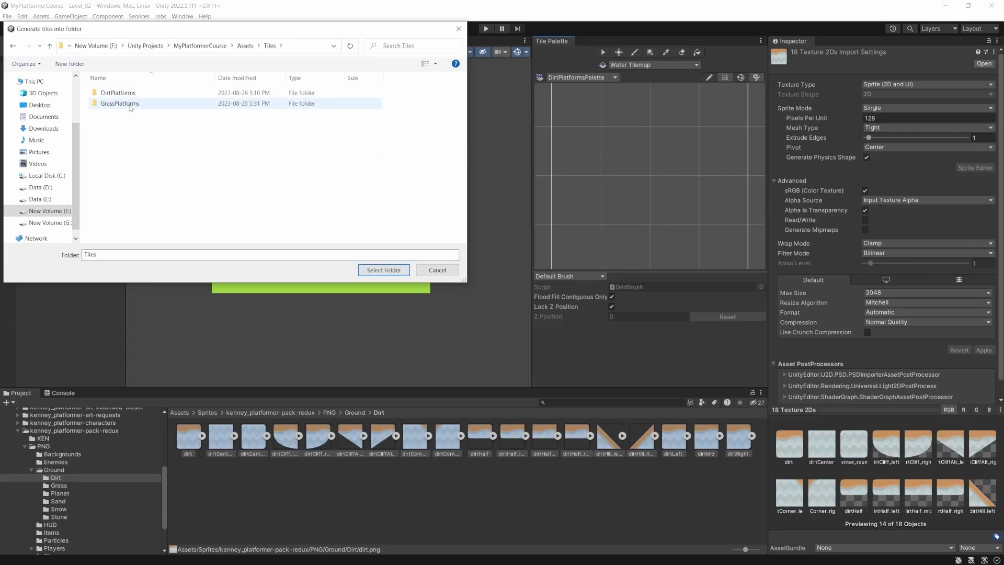
{"action": "double_click", "coordinate": [118, 93]}
{"action": "left_click", "coordinate": [384, 270]}
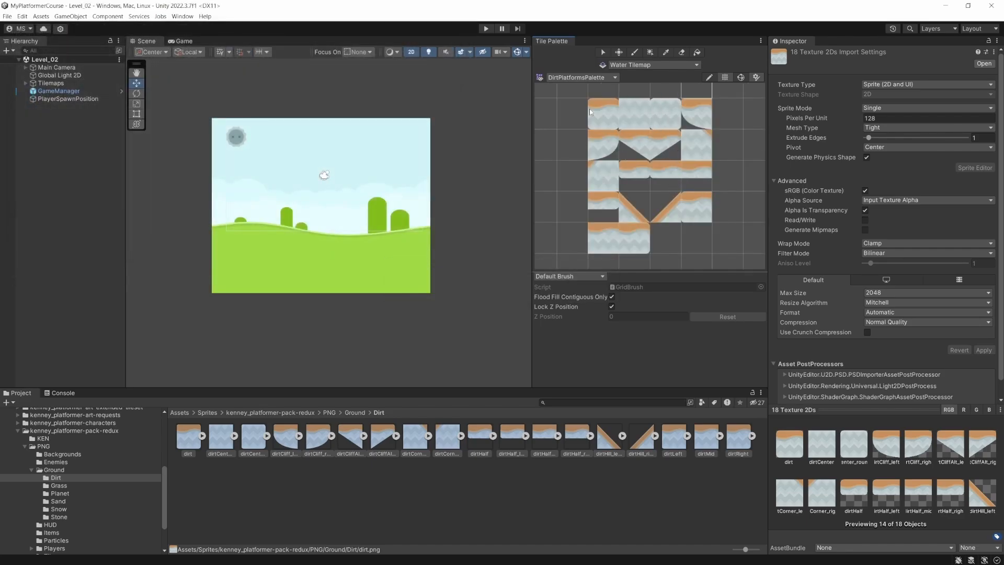
{"action": "scroll", "coordinate": [623, 118], "scroll_direction": "down", "scroll_amount": 1}
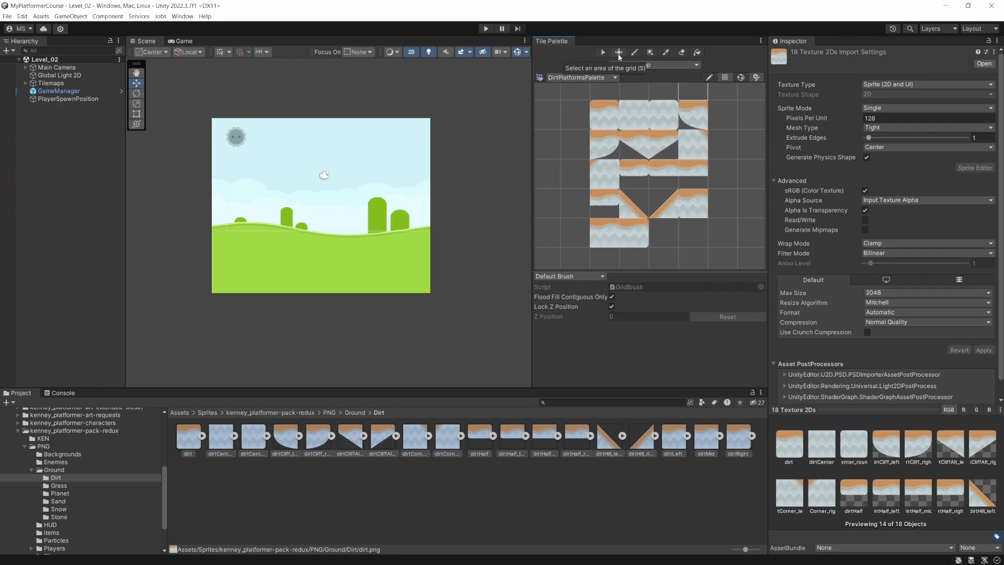
- Paint an eight-tile dirt platform with rounded cliff ends on the Ground Tilemap at the start of the level
{"action": "left_click", "coordinate": [26, 84]}
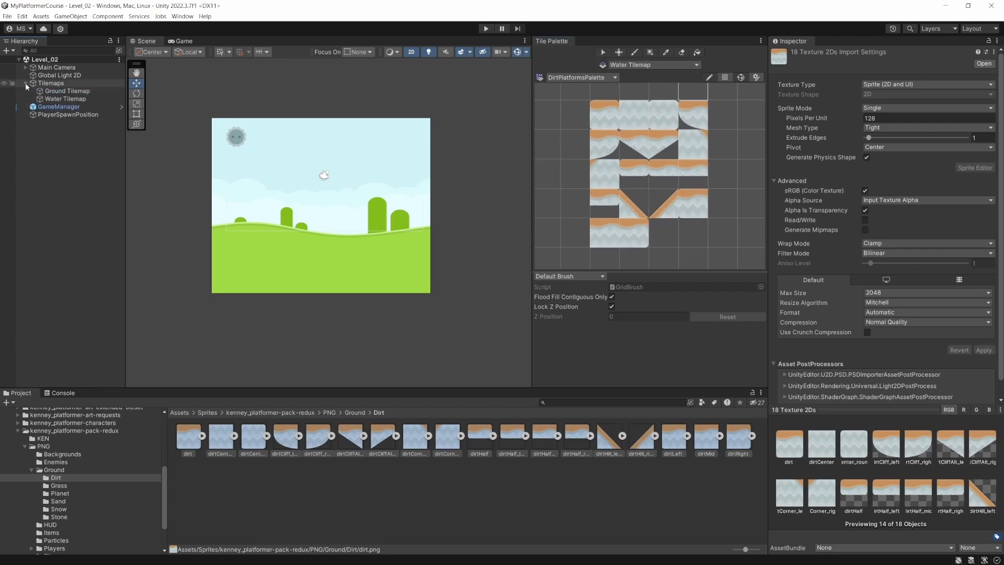
{"action": "left_click", "coordinate": [81, 92]}
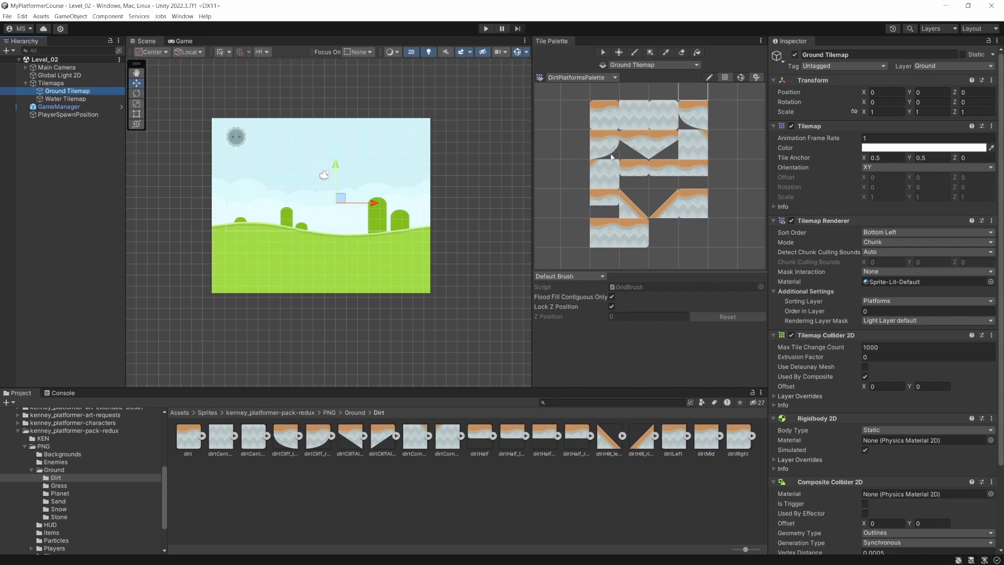
{"action": "left_click", "coordinate": [691, 119]}
{"action": "scroll", "coordinate": [314, 236], "scroll_direction": "up", "scroll_amount": 5}
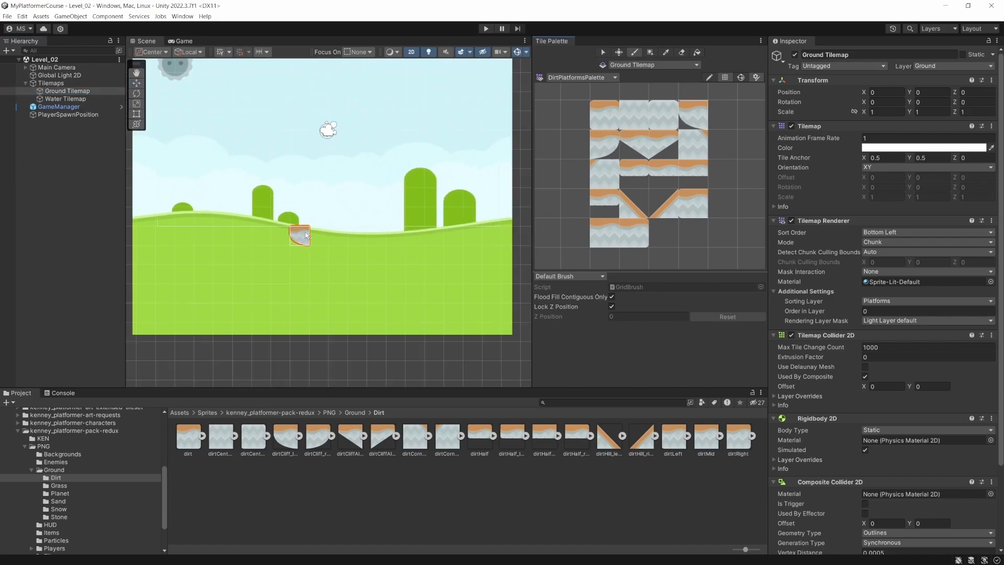
{"action": "left_click", "coordinate": [149, 236]}
{"action": "left_click", "coordinate": [607, 118]}
{"action": "left_click", "coordinate": [168, 239]}
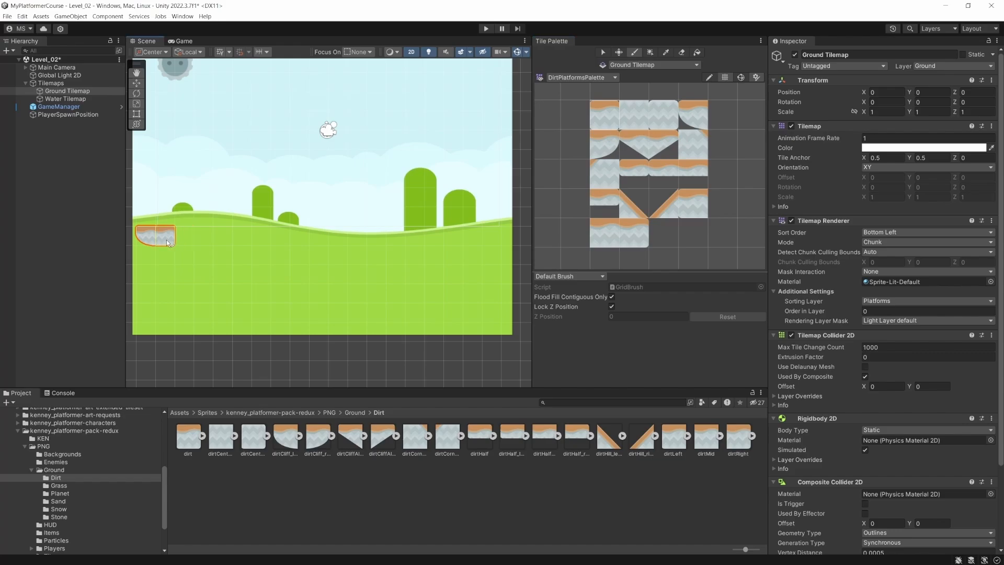
{"action": "left_click_drag", "start_coordinate": [202, 243], "coordinate": [249, 242]}
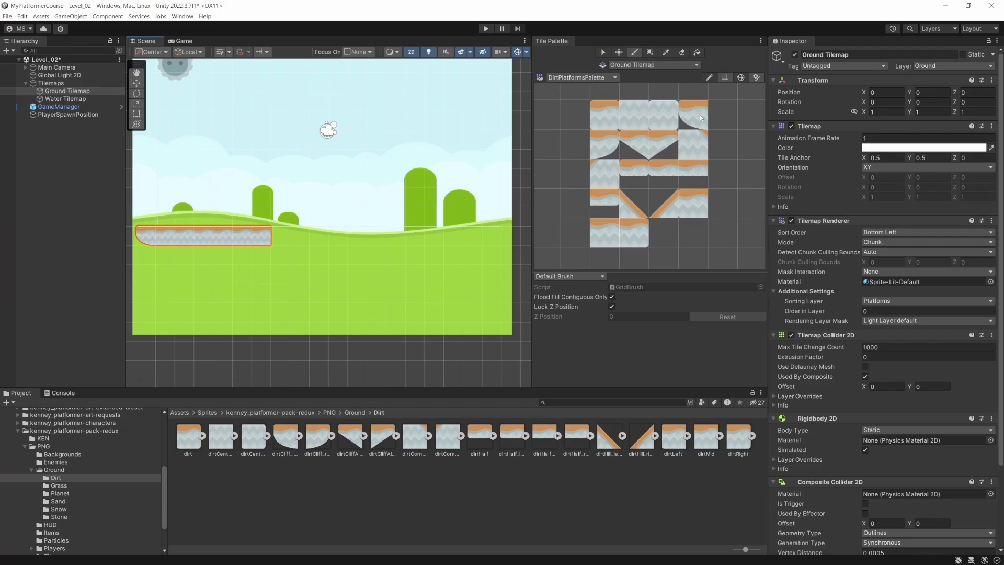
{"action": "left_click", "coordinate": [606, 145]}
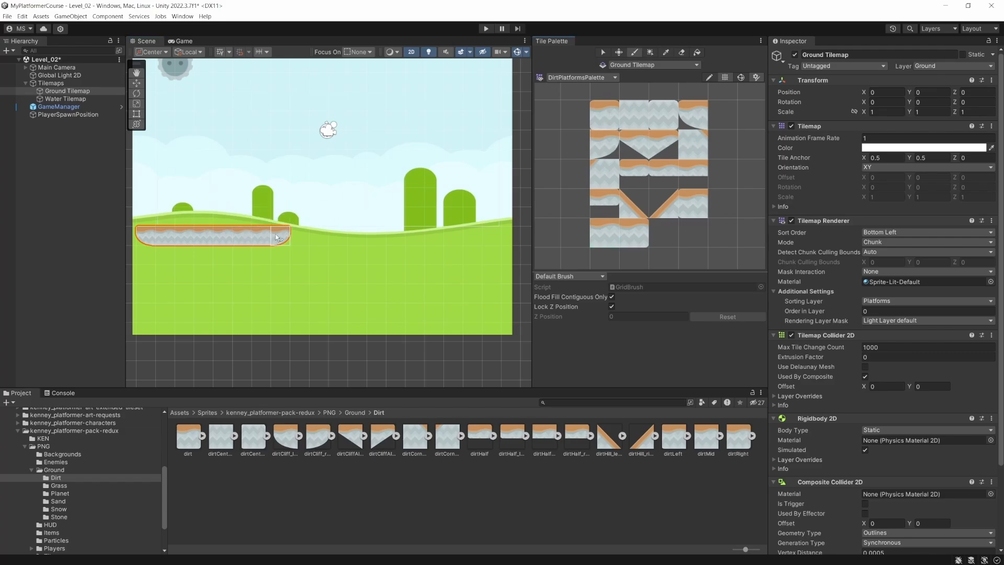
{"action": "left_click", "coordinate": [277, 238]}
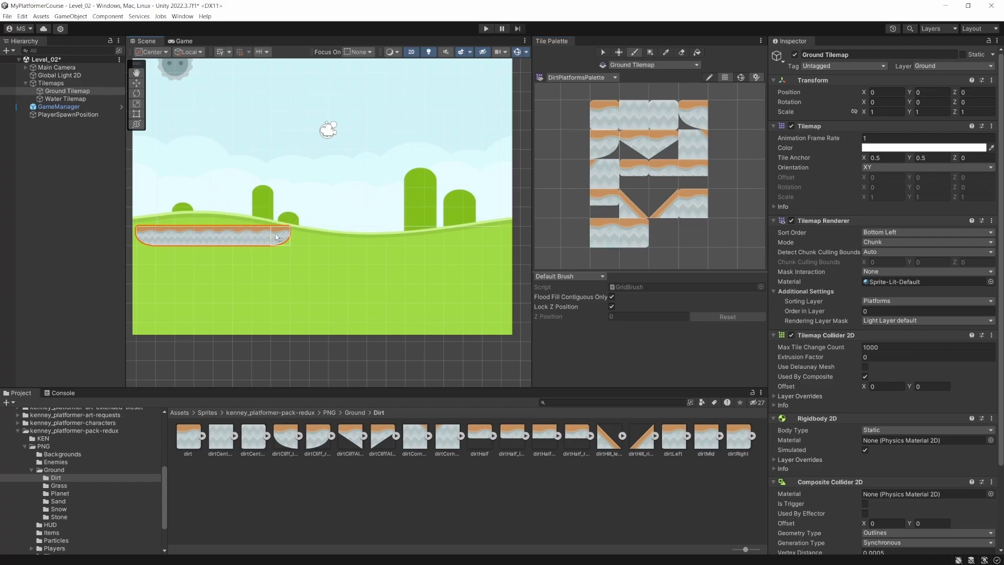
- Place five separate half-height dirt tiles as floating steps, rising from the ground platform and continuing level towards the background's far edge
{"action": "left_click", "coordinate": [635, 171]}
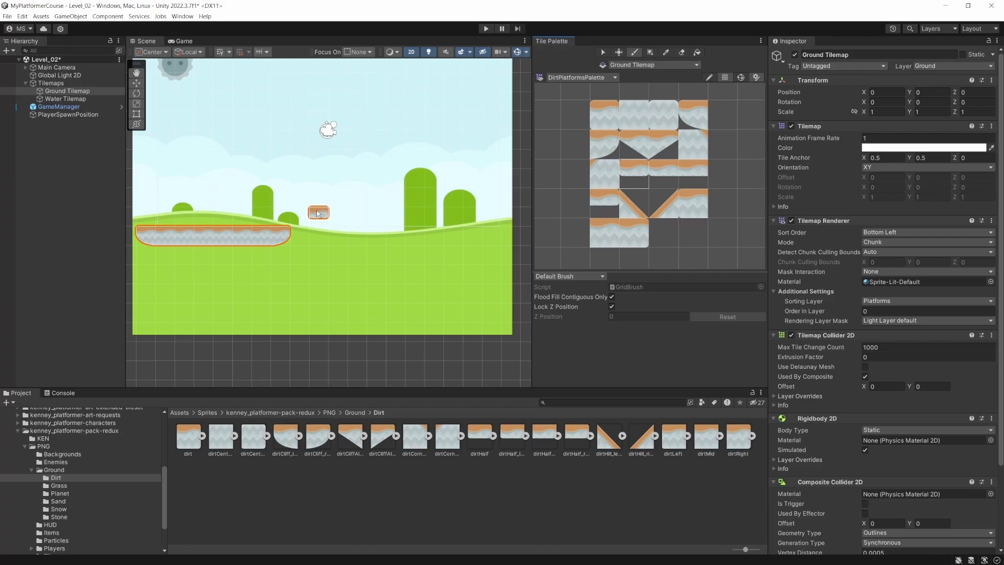
{"action": "left_click", "coordinate": [317, 213]}
{"action": "left_click", "coordinate": [356, 203]}
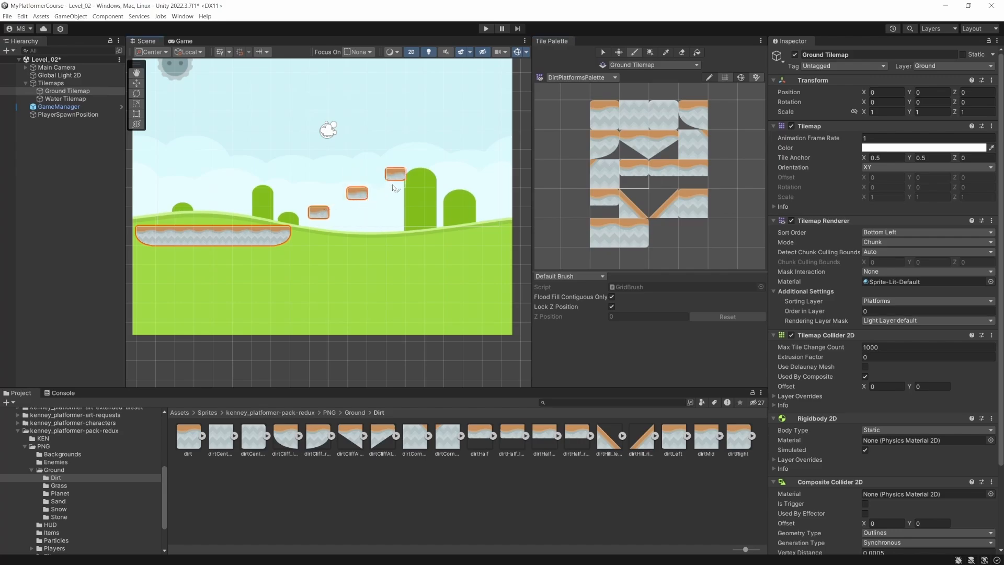
{"action": "left_click", "coordinate": [404, 179]}
{"action": "left_click", "coordinate": [448, 175]}
{"action": "left_click", "coordinate": [504, 181]}
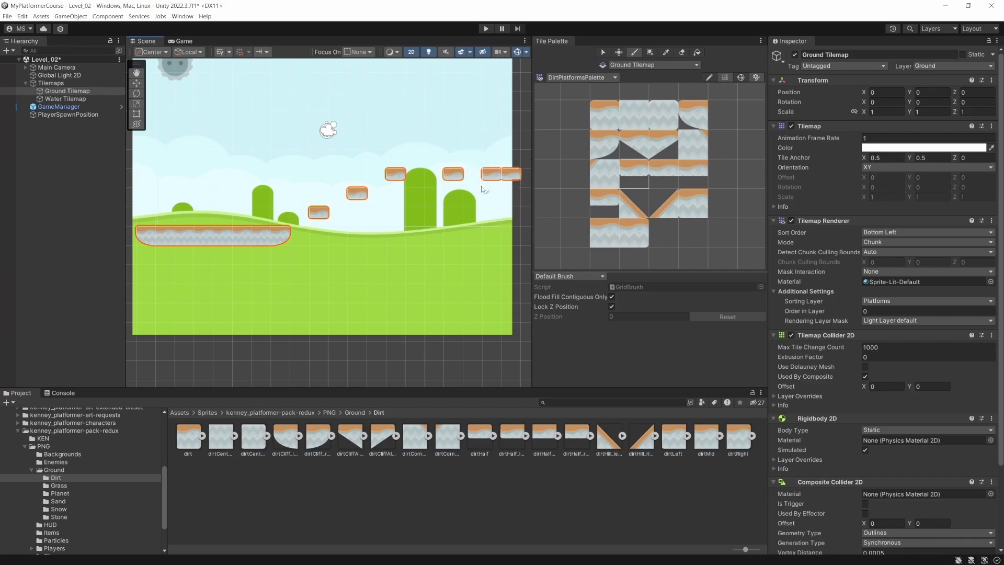
- Place the MovingUpPlatform prefab beyond the last floating dirt tile, at about X 12.48, Y -2.51
{"action": "key", "text": "q"}
{"action": "left_click_drag", "start_coordinate": [471, 203], "coordinate": [284, 232]}
{"action": "key", "text": "w"}
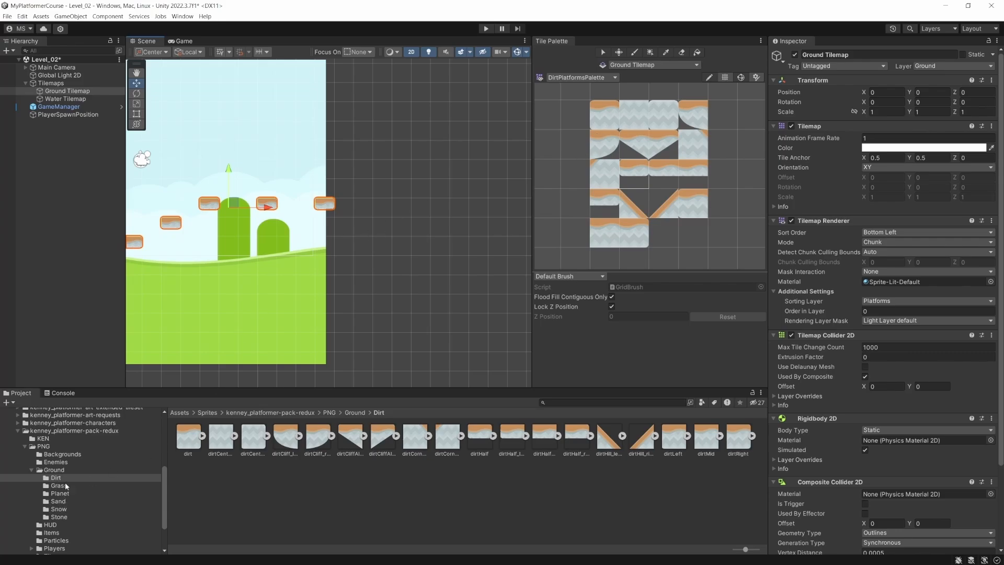
{"action": "scroll", "coordinate": [55, 452], "scroll_direction": "up", "scroll_amount": 5}
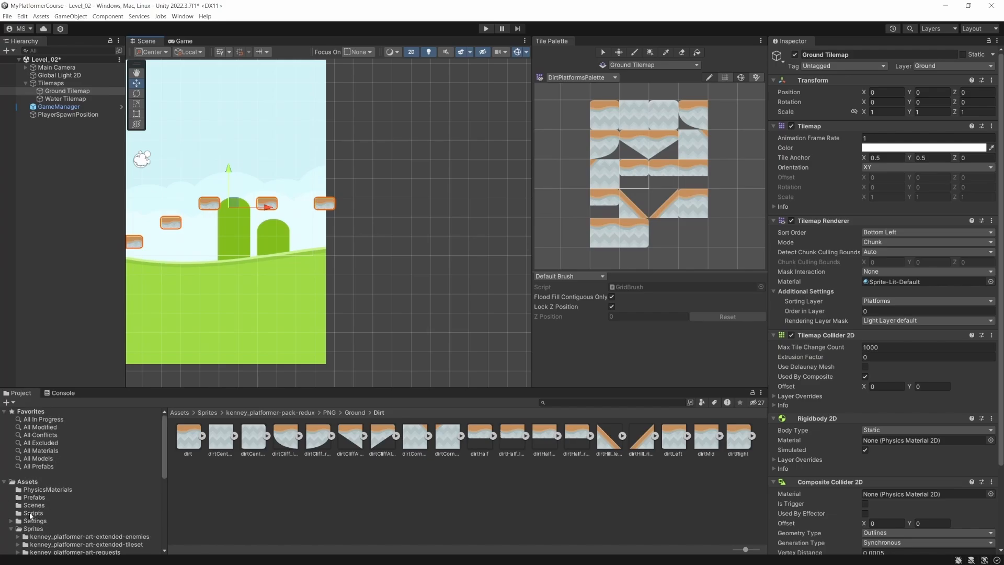
{"action": "left_click", "coordinate": [33, 498]}
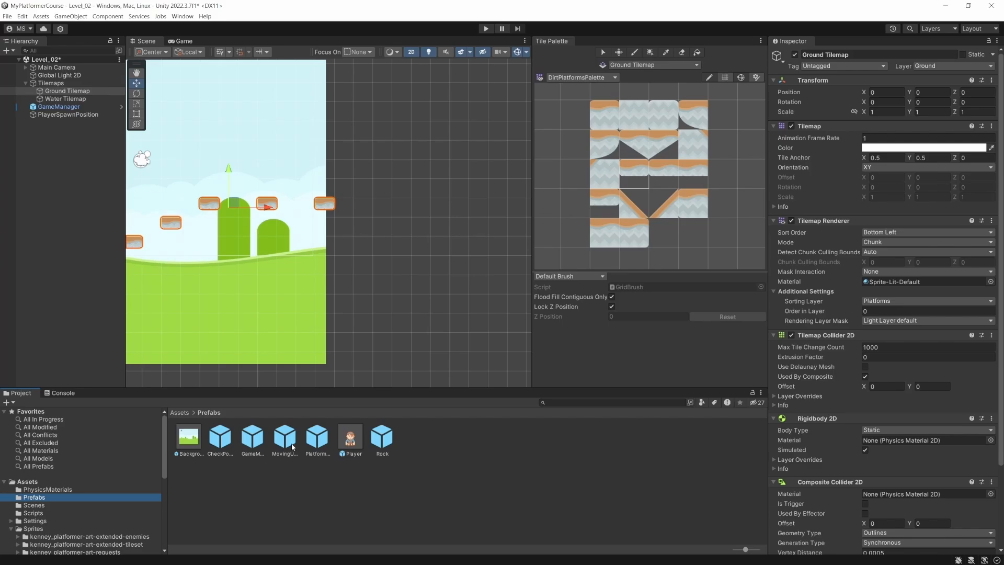
{"action": "left_click_drag", "start_coordinate": [292, 447], "coordinate": [383, 210]}
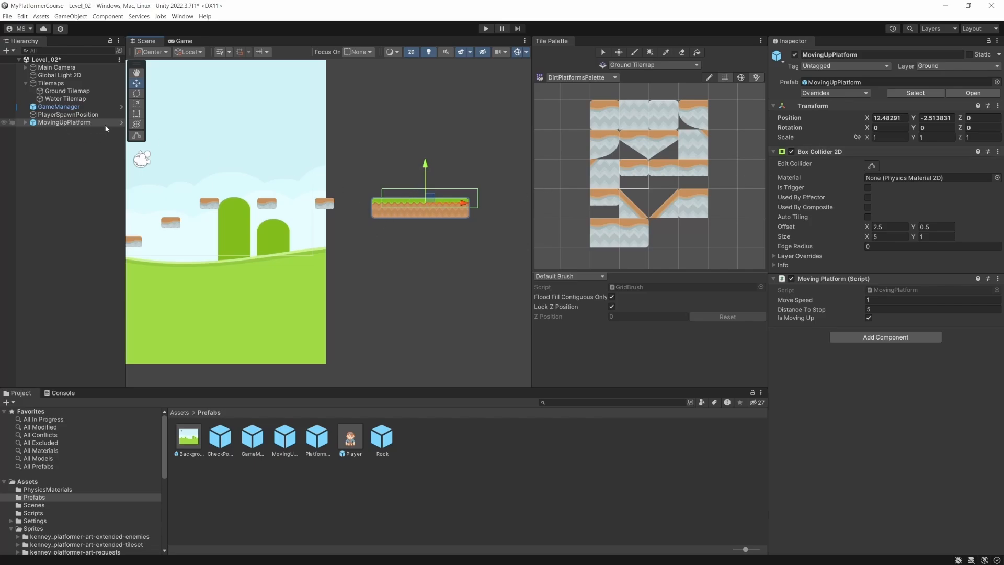
- Reshape the Box Collider 2D in the MovingUpPlatform prefab to fit the platform sprites, about 5.03 by 1.05, and return to the scene
{"action": "left_click", "coordinate": [121, 122]}
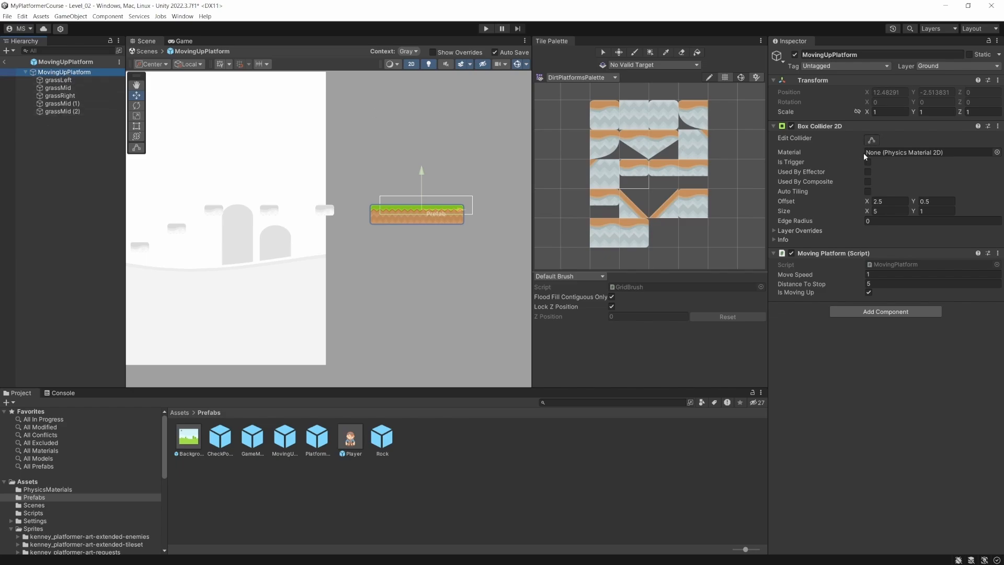
{"action": "left_click", "coordinate": [872, 141]}
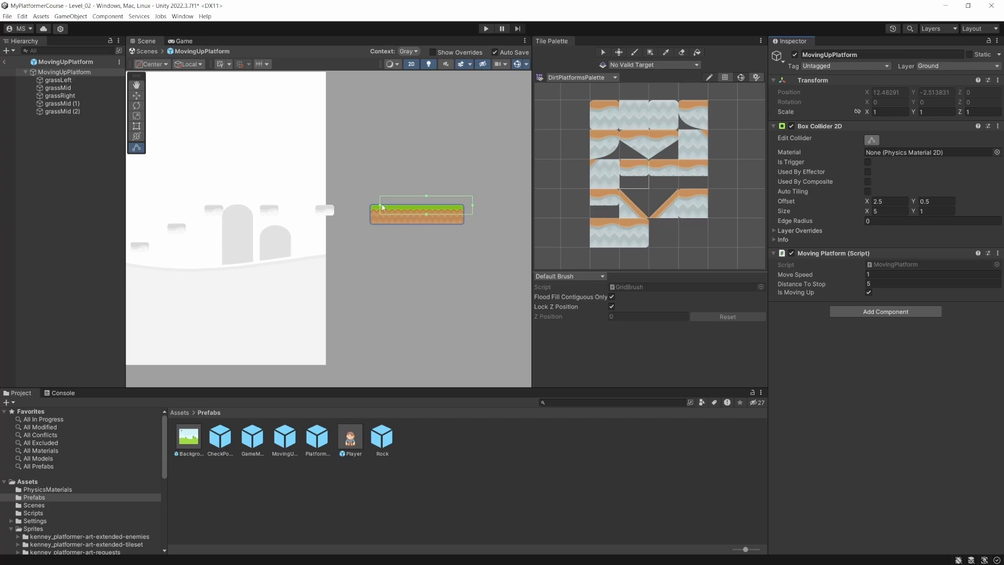
{"action": "left_click_drag", "start_coordinate": [382, 207], "coordinate": [463, 214]}
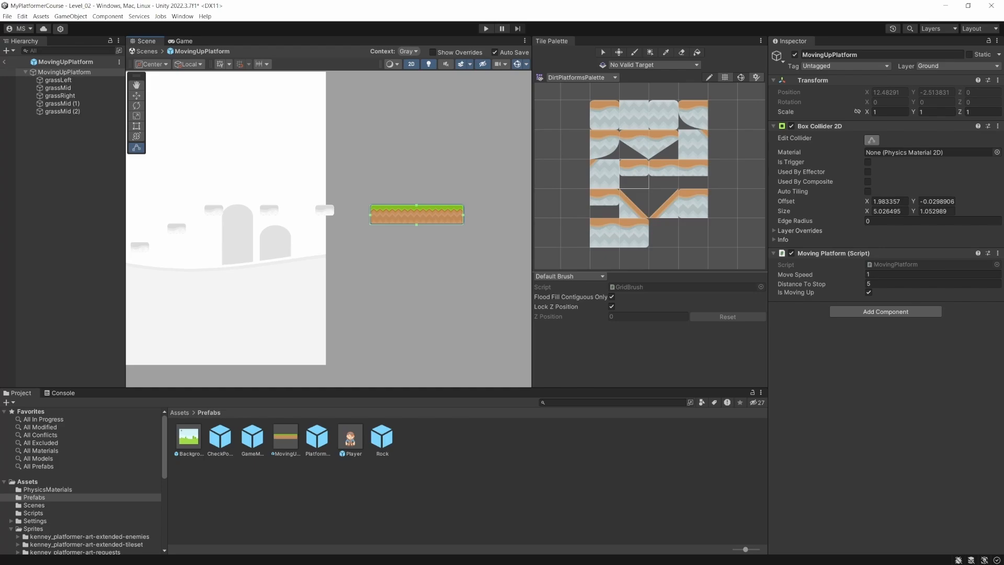
{"action": "left_click", "coordinate": [5, 62]}
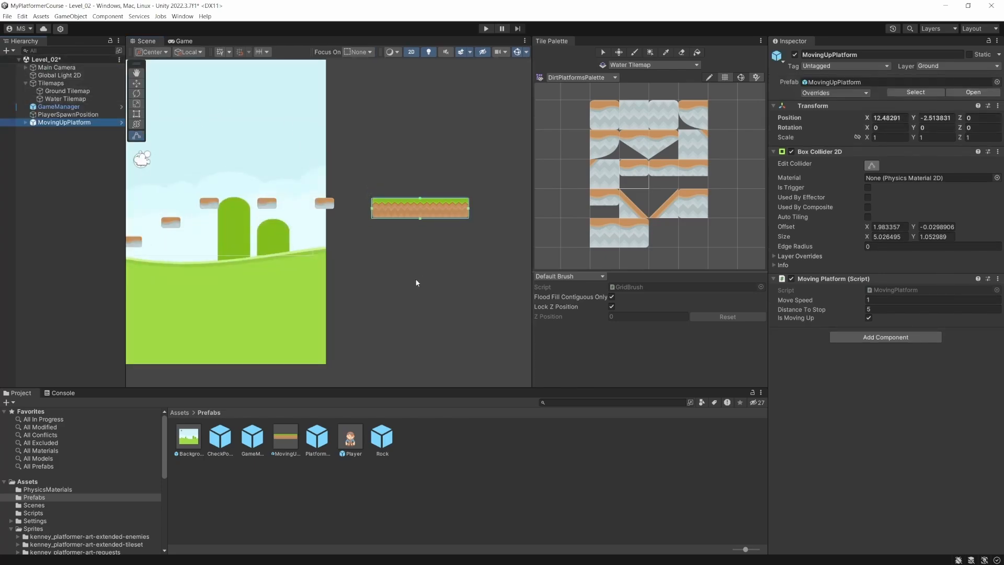
- Move PlayerSpawnPosition just above the start of the ground platform, at about X -9.32, Y -4.33, and save the scene
{"action": "left_click", "coordinate": [66, 91]}
{"action": "scroll", "coordinate": [823, 367], "scroll_direction": "down", "scroll_amount": 3}
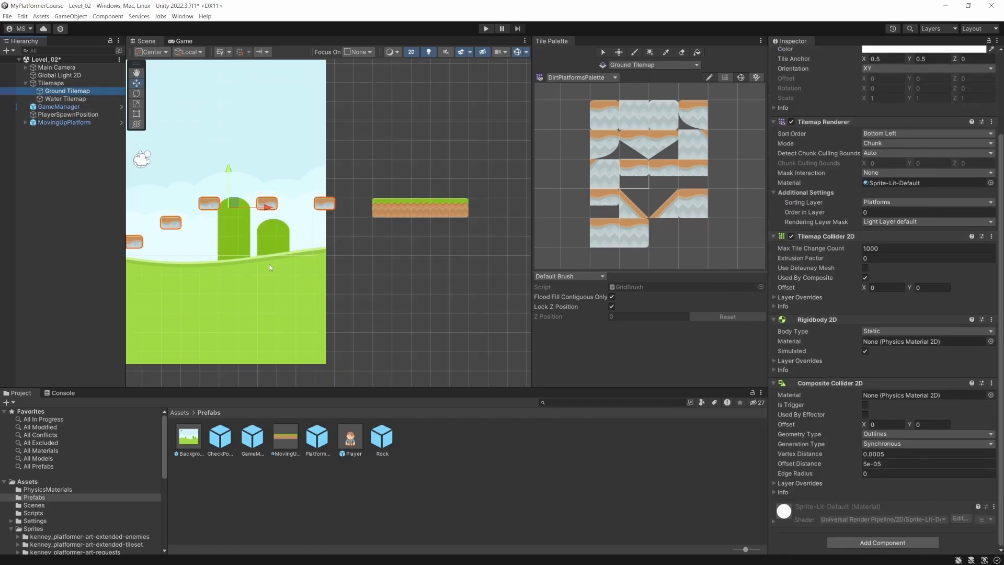
{"action": "middle_click_drag", "start_coordinate": [269, 267], "coordinate": [452, 283]}
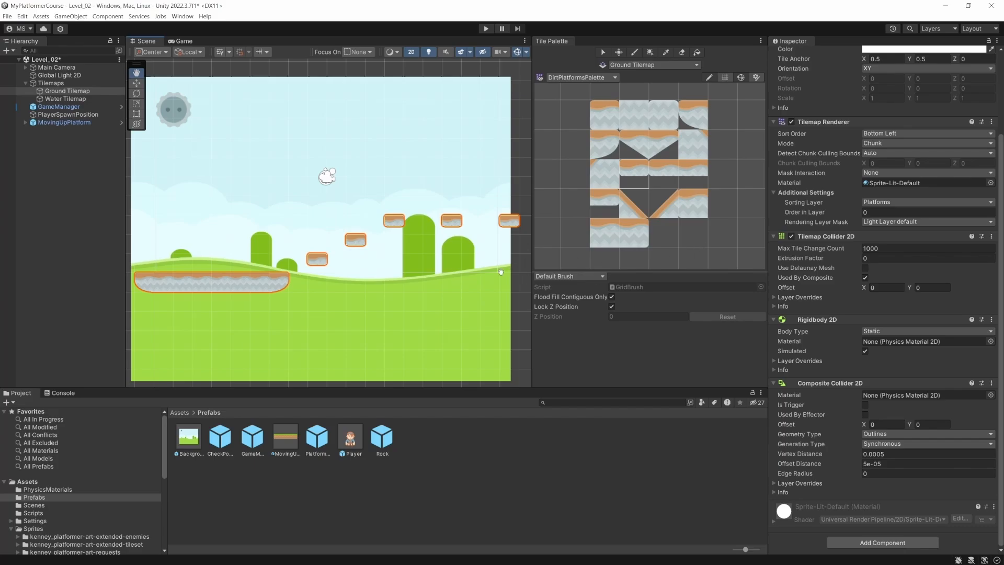
{"action": "key", "text": "ctrl+s"}
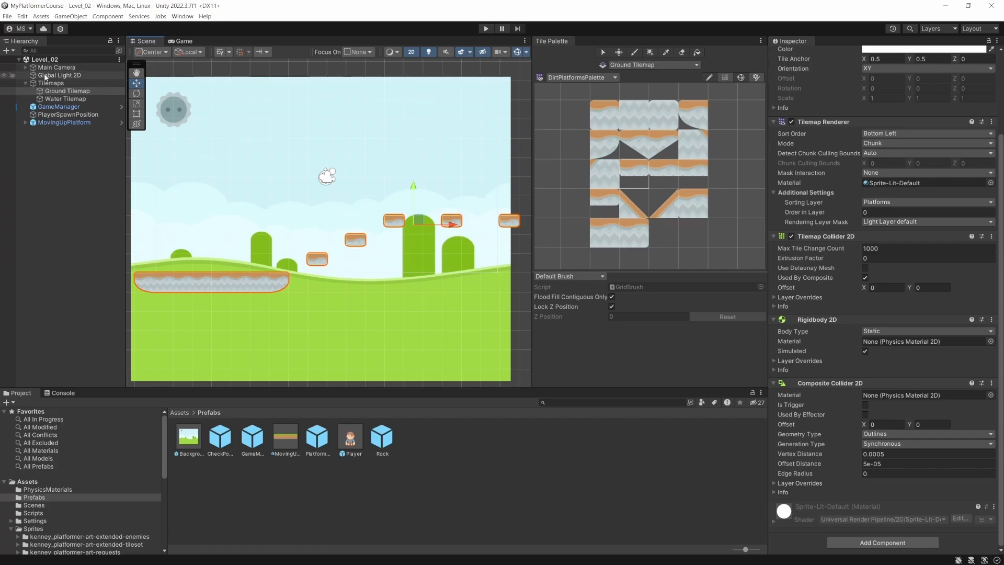
{"action": "left_click", "coordinate": [62, 114]}
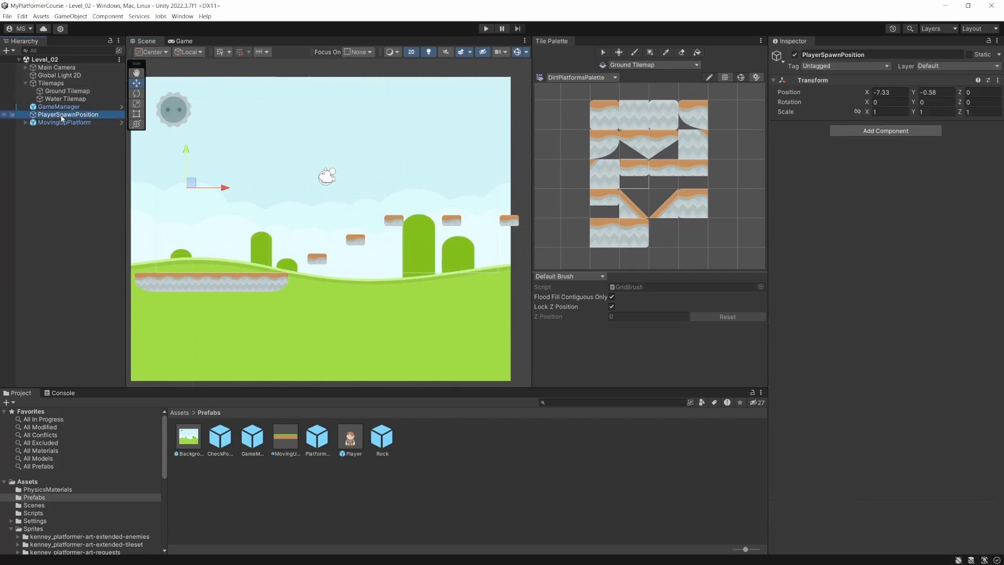
{"action": "left_click_drag", "start_coordinate": [194, 183], "coordinate": [157, 256]}
{"action": "key", "text": "ctrl+s"}
- Test-play the level, stop it, and raise PlayerSpawnPosition to about X -8.84, Y -3.33
{"action": "key", "text": "ctrl+p"}
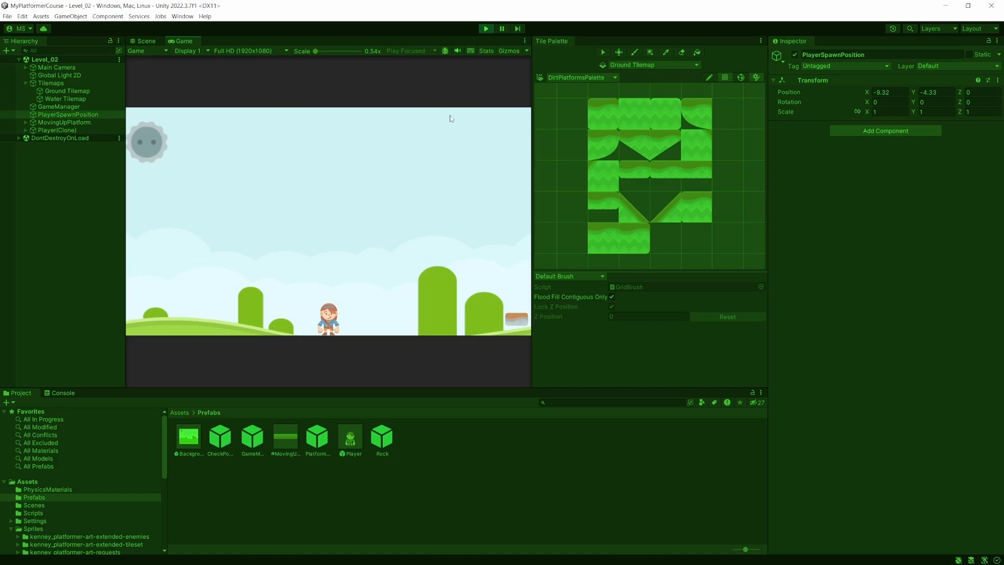
{"action": "left_click", "coordinate": [485, 28]}
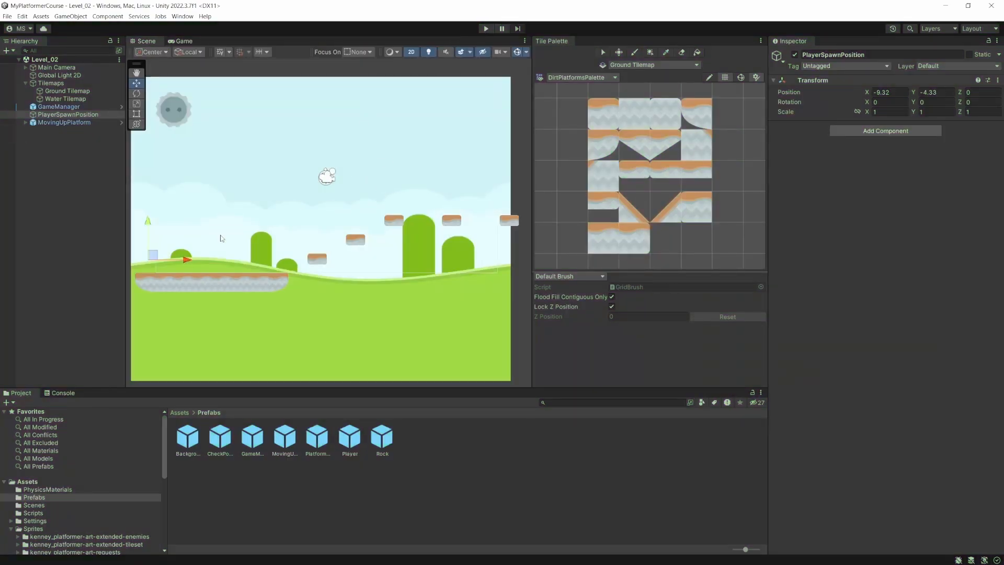
{"action": "left_click_drag", "start_coordinate": [153, 254], "coordinate": [162, 235]}
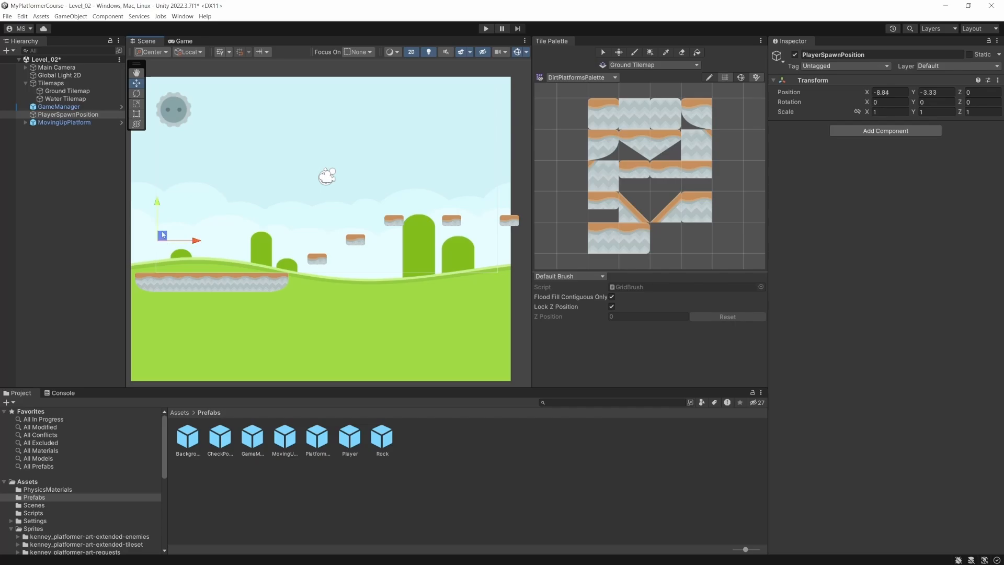
- Select the eight-tile ground platform on the Ground Tilemap and move it up one cell to Y -5
{"action": "left_click", "coordinate": [67, 91]}
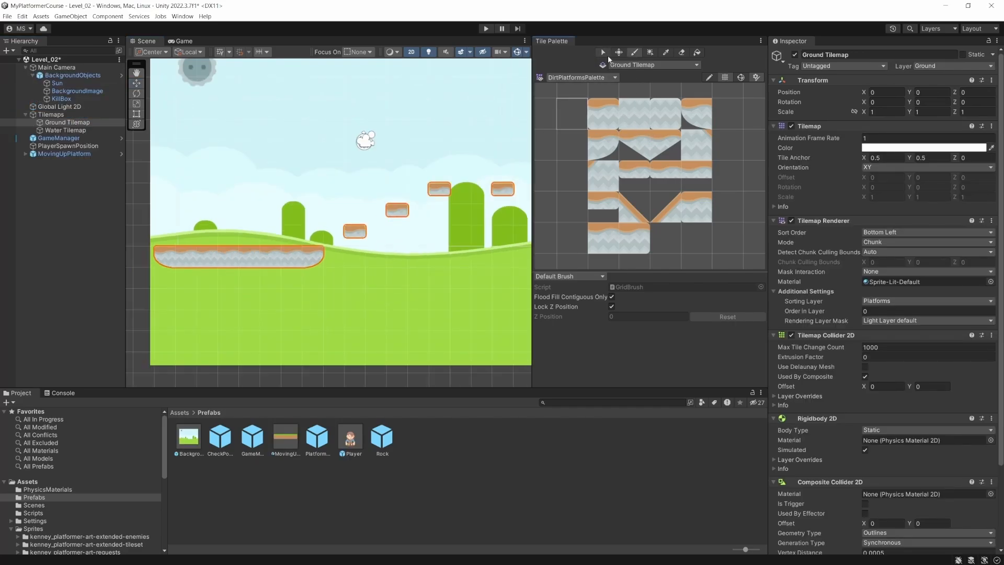
{"action": "left_click", "coordinate": [602, 54]}
{"action": "left_click_drag", "start_coordinate": [165, 261], "coordinate": [316, 264]}
{"action": "left_click", "coordinate": [619, 53]}
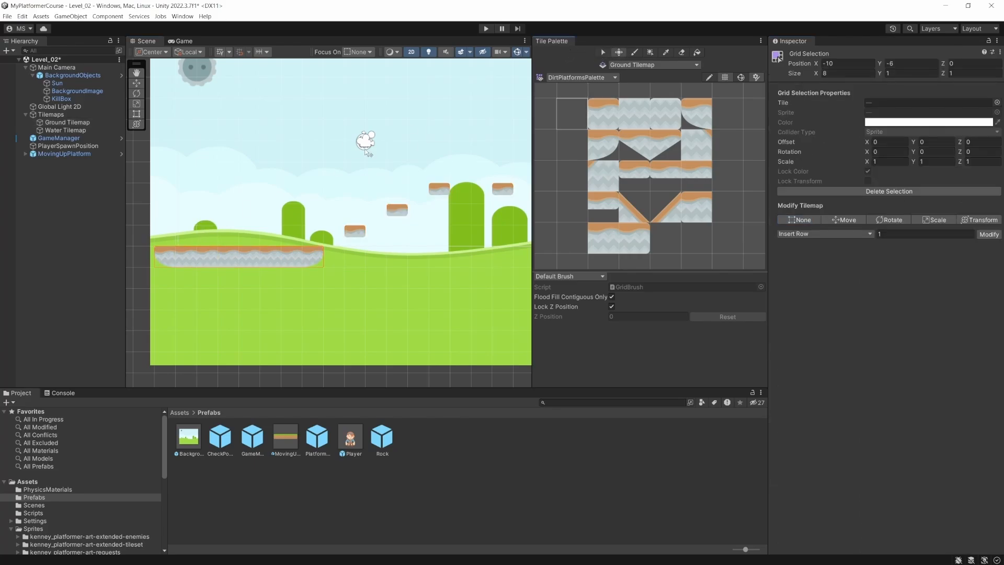
{"action": "left_click_drag", "start_coordinate": [246, 259], "coordinate": [244, 241]}
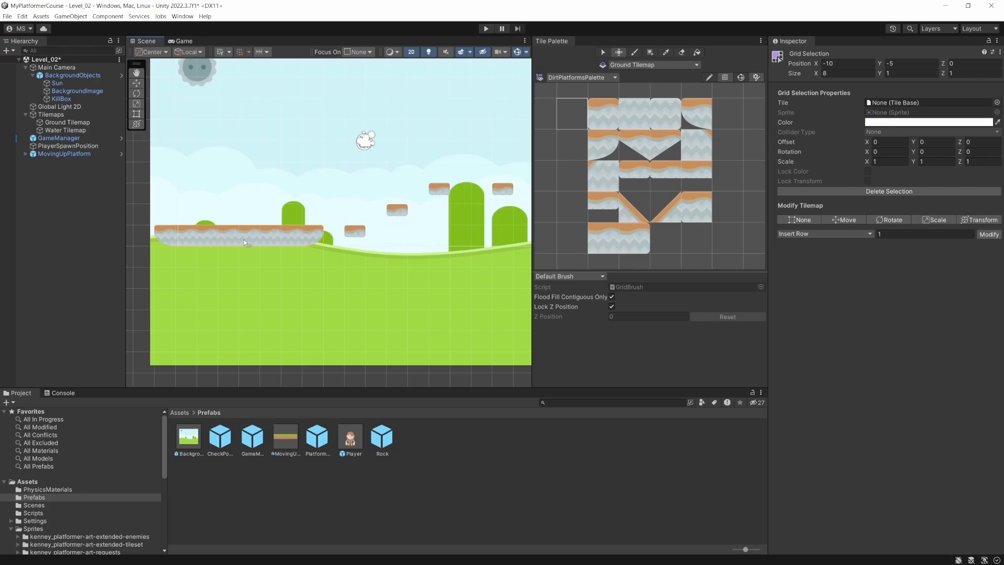
- Check the raised platform's framing in the Game view and test-play the level again
{"action": "left_click", "coordinate": [186, 42]}
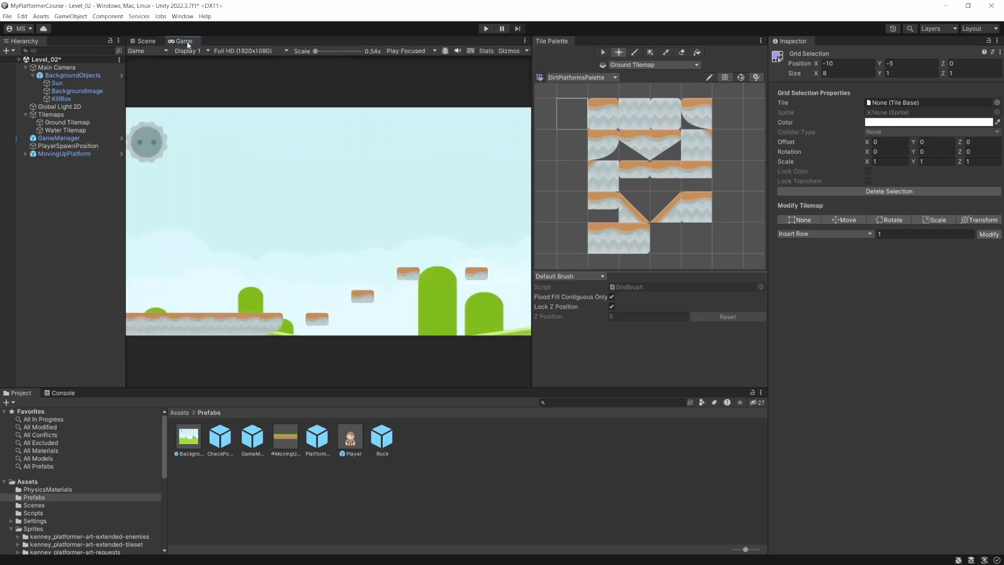
{"action": "left_click", "coordinate": [147, 42]}
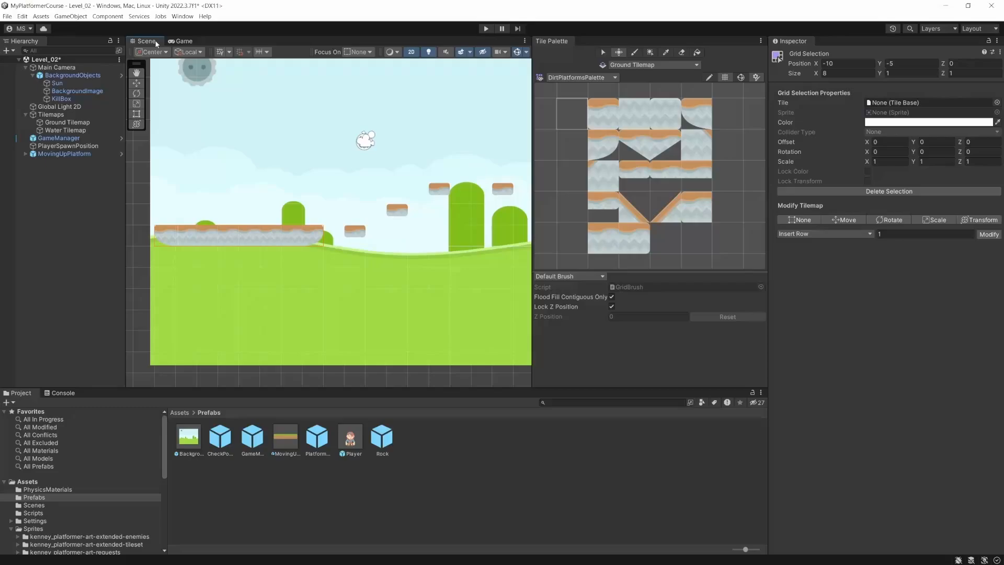
{"action": "left_click", "coordinate": [488, 30]}
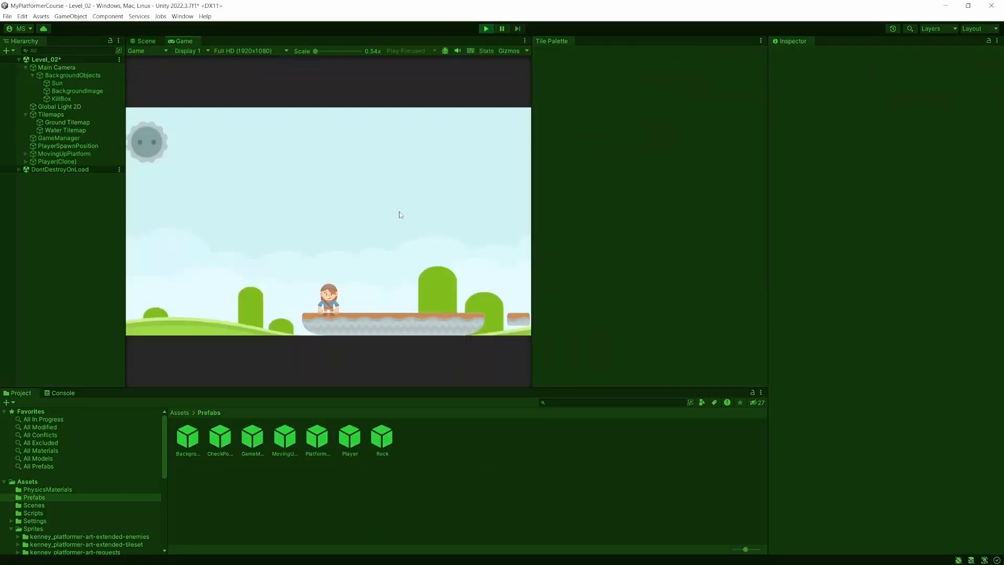
- Stop the play test and move PlayerSpawnPosition up above the ground platform, to about X -8.72, Y -3
{"action": "left_click", "coordinate": [486, 29]}
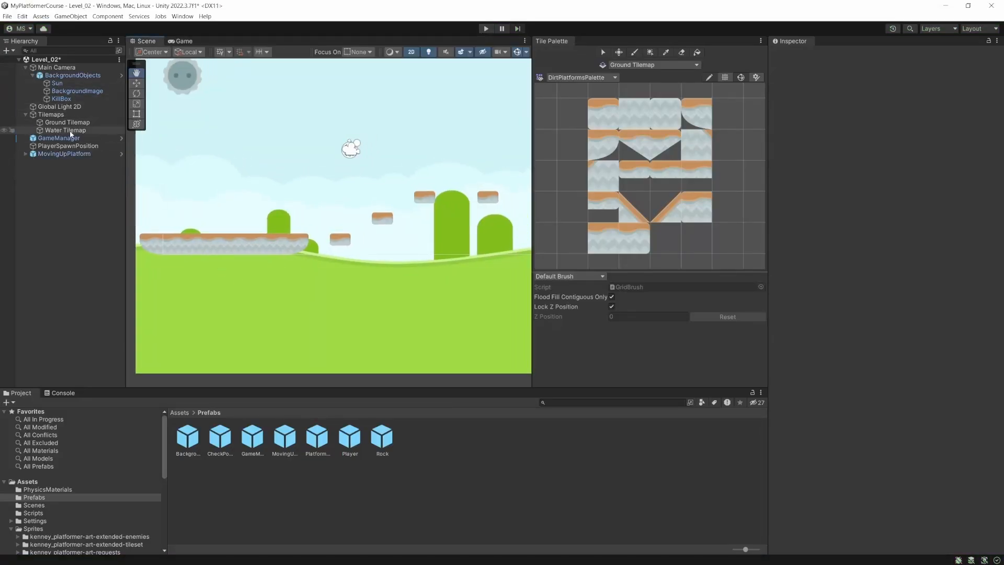
{"action": "left_click", "coordinate": [66, 146]}
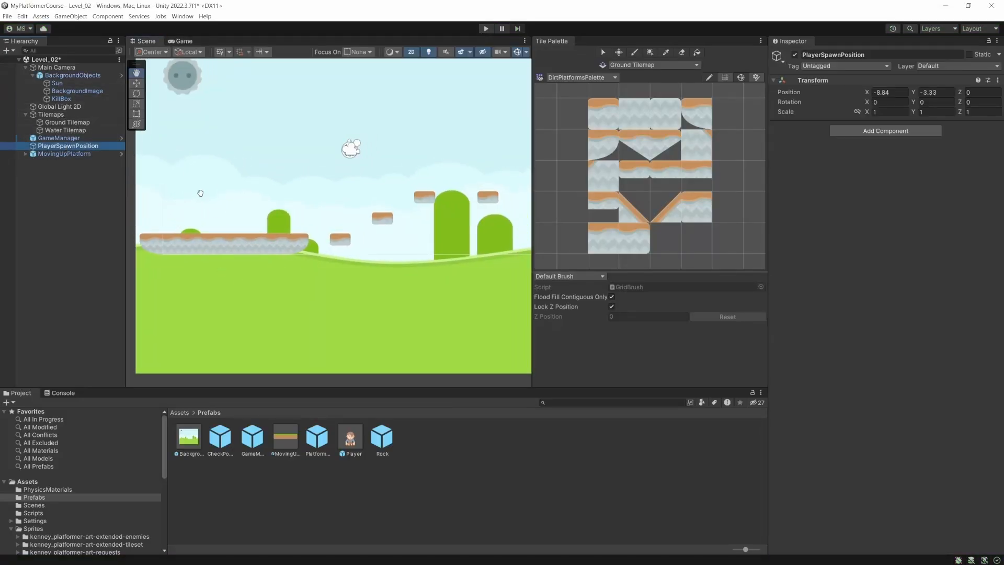
{"action": "key", "text": "w"}
{"action": "left_click_drag", "start_coordinate": [219, 228], "coordinate": [281, 200]}
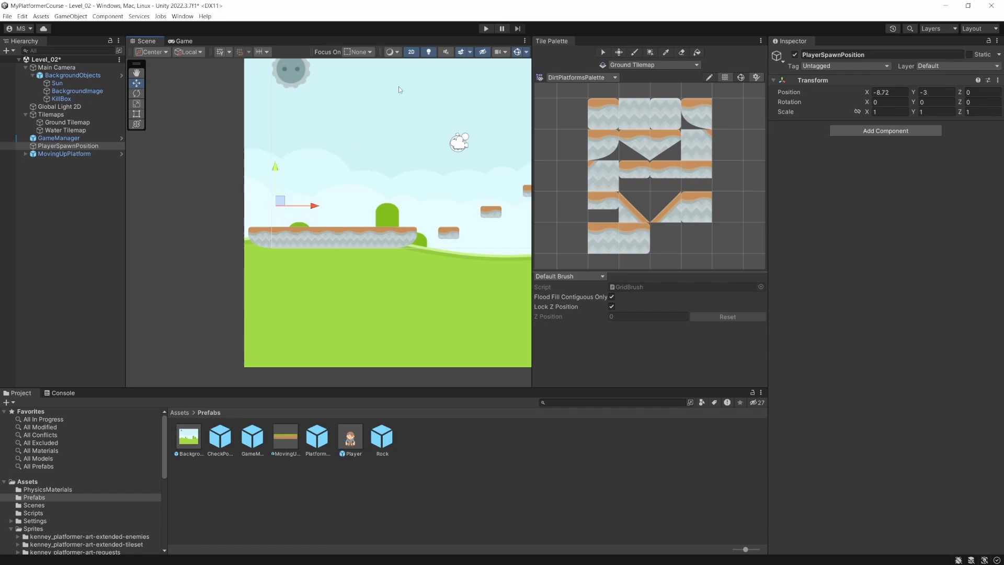
- Start a play test and jump the character from the ground platform across the first floating tiles
{"action": "left_click", "coordinate": [486, 29]}
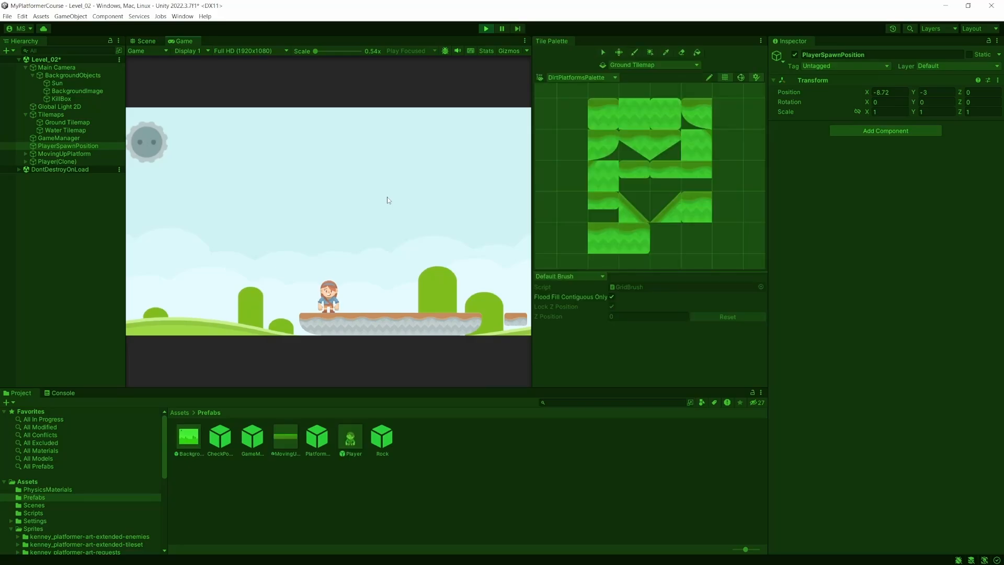
{"action": "key", "text": "d"}
{"action": "key", "text": "space"}
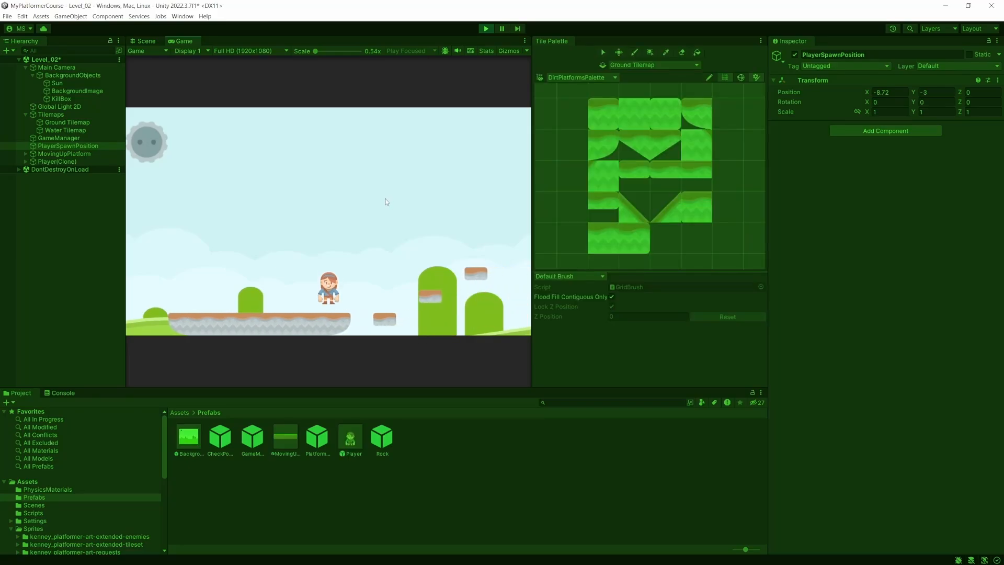
{"action": "key", "text": "space"}
{"action": "key", "text": "d"}
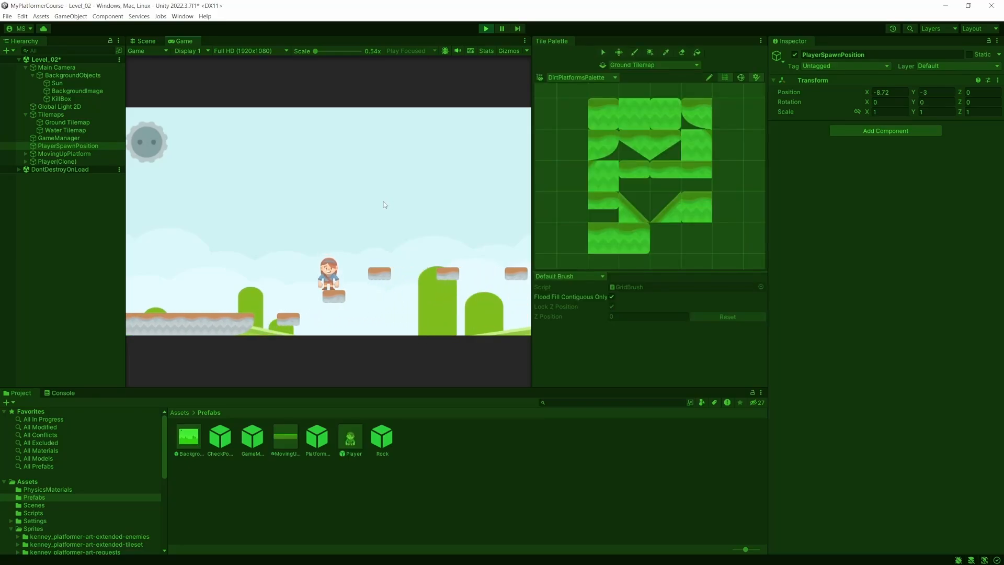
{"action": "key", "text": "space"}
{"action": "key", "text": "d"}
- Retry the floating-tile course from the spawn point and try to jump from the last tile onto the moving platform
{"action": "key", "text": "d"}
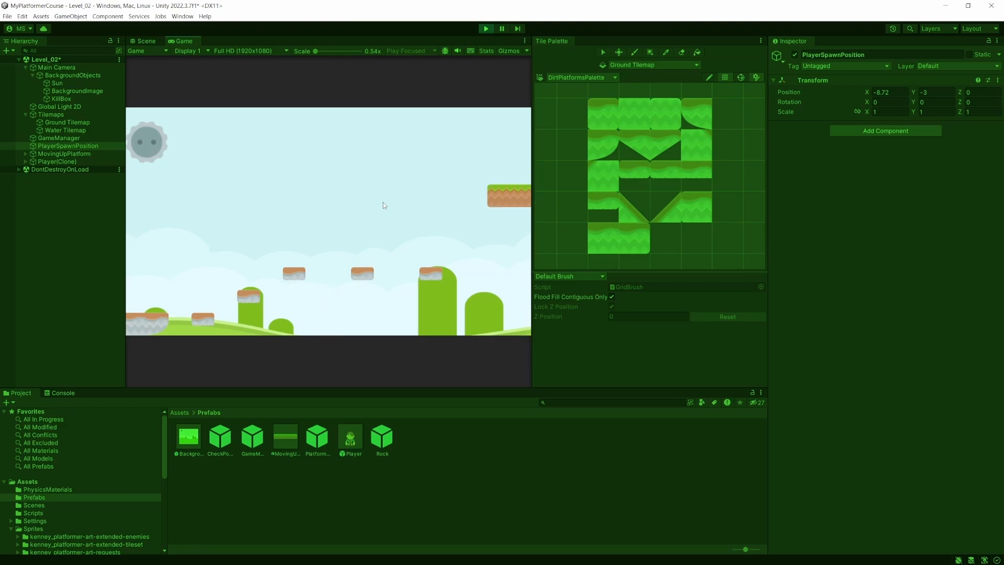
{"action": "key", "text": "d"}
{"action": "key", "text": "space"}
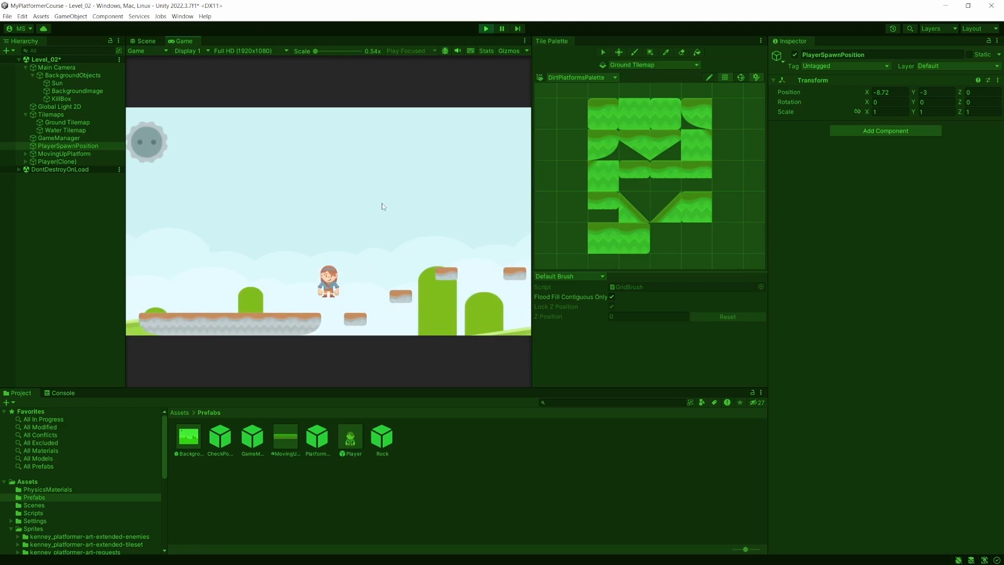
{"action": "key", "text": "d"}
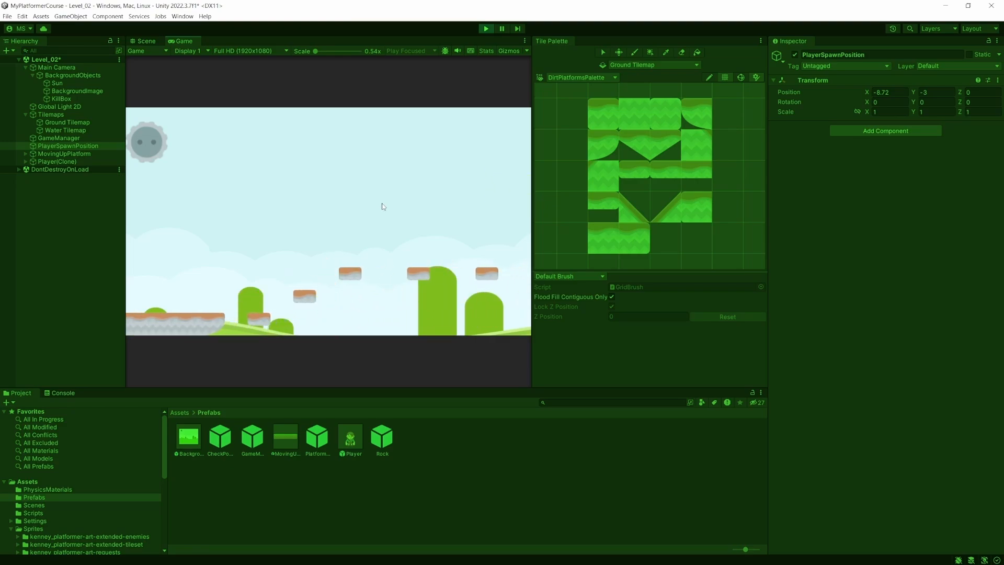
{"action": "key", "text": "d"}
{"action": "key", "text": "d"}
{"action": "key", "text": "space"}
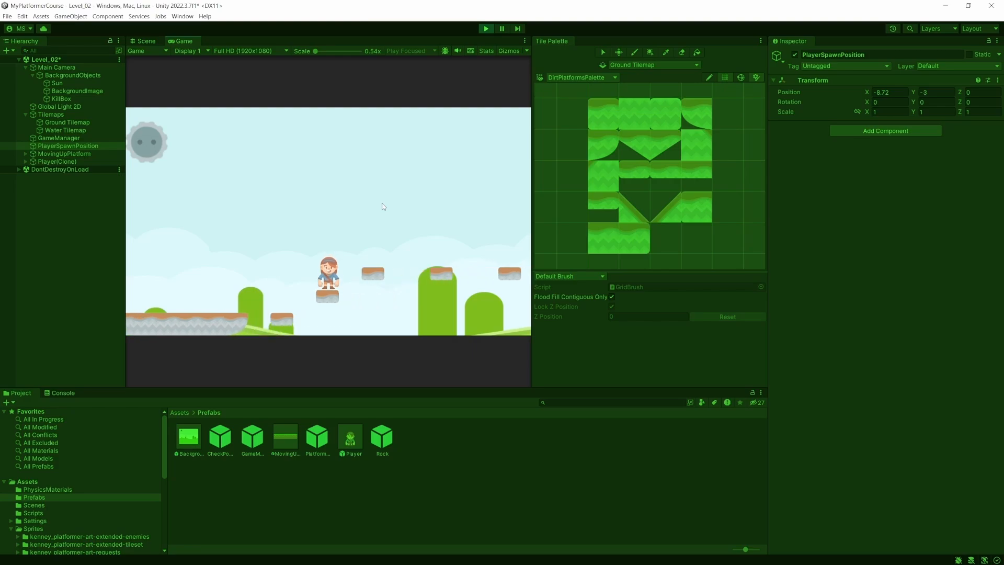
{"action": "key", "text": "d"}
{"action": "key", "text": "space"}
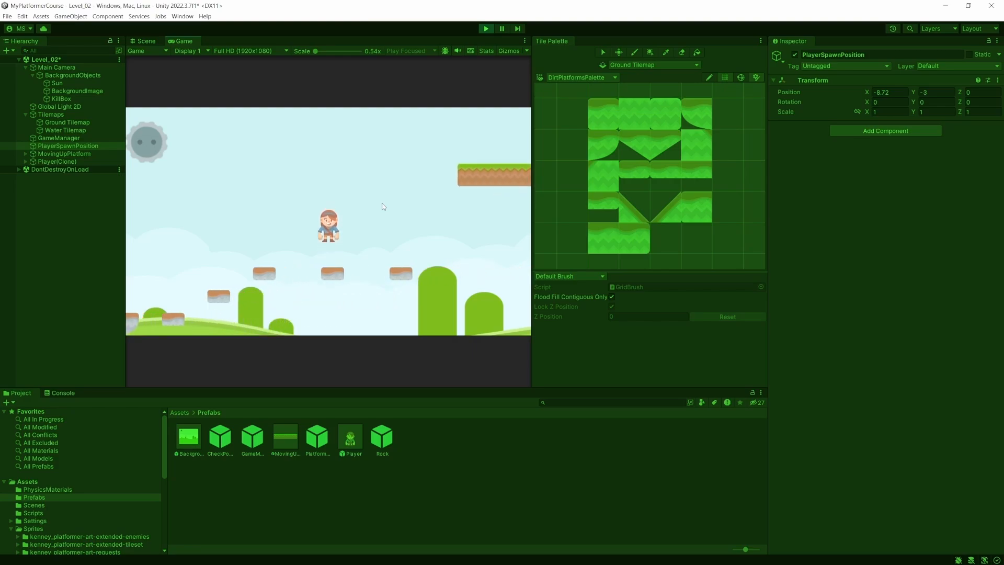
{"action": "key", "text": "d"}
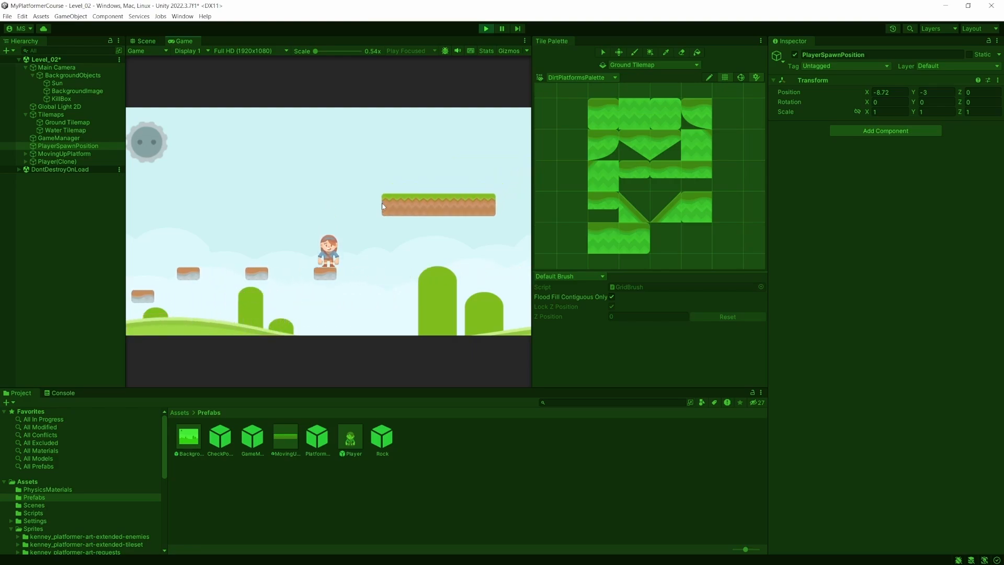
{"action": "key", "text": "space"}
- Replay the floating-tile course, jump onto the moving platform to ride it, and stop the play test
{"action": "key", "text": "d"}
{"action": "key", "text": "a"}
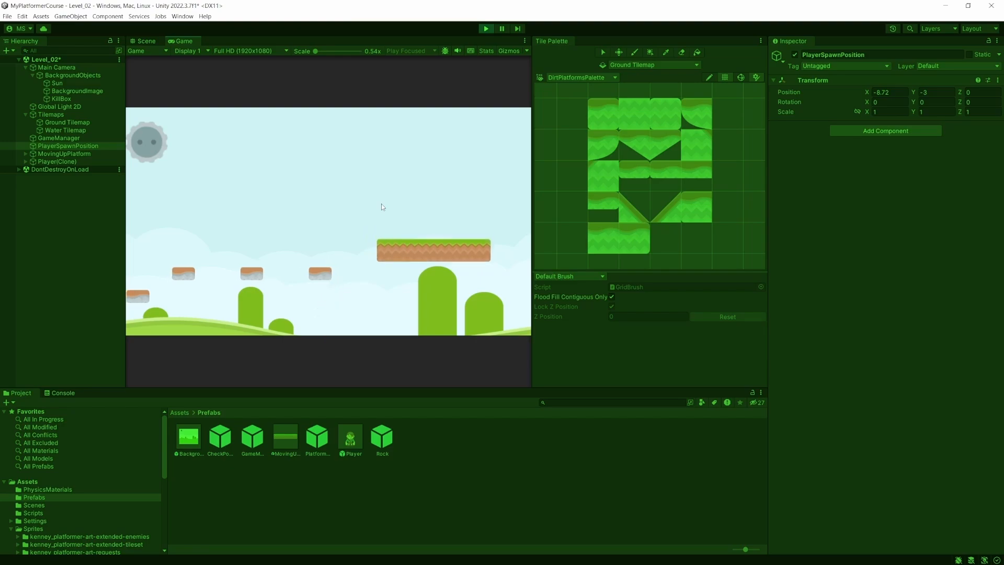
{"action": "key", "text": "d"}
{"action": "key", "text": "space"}
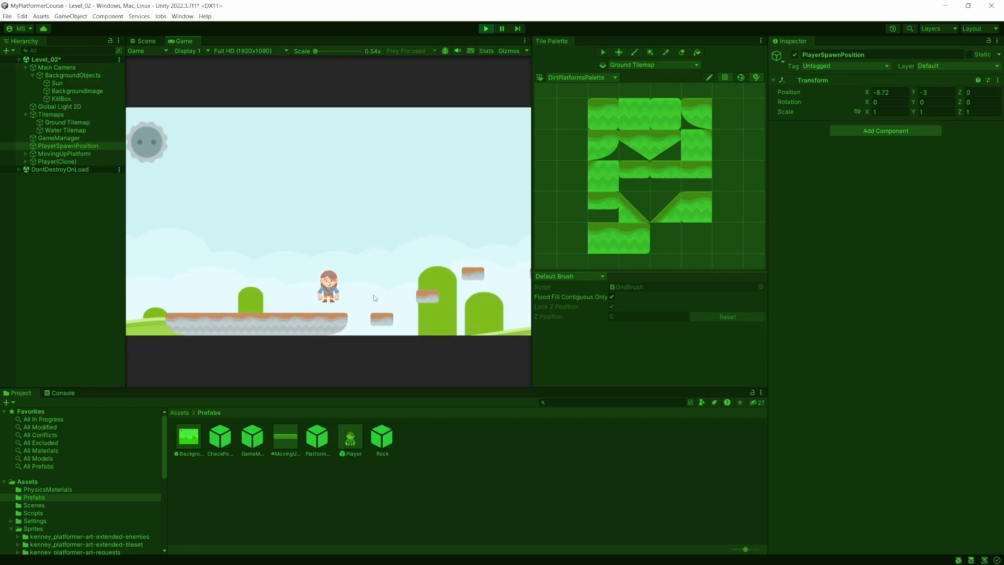
{"action": "key", "text": "d"}
{"action": "key", "text": "space"}
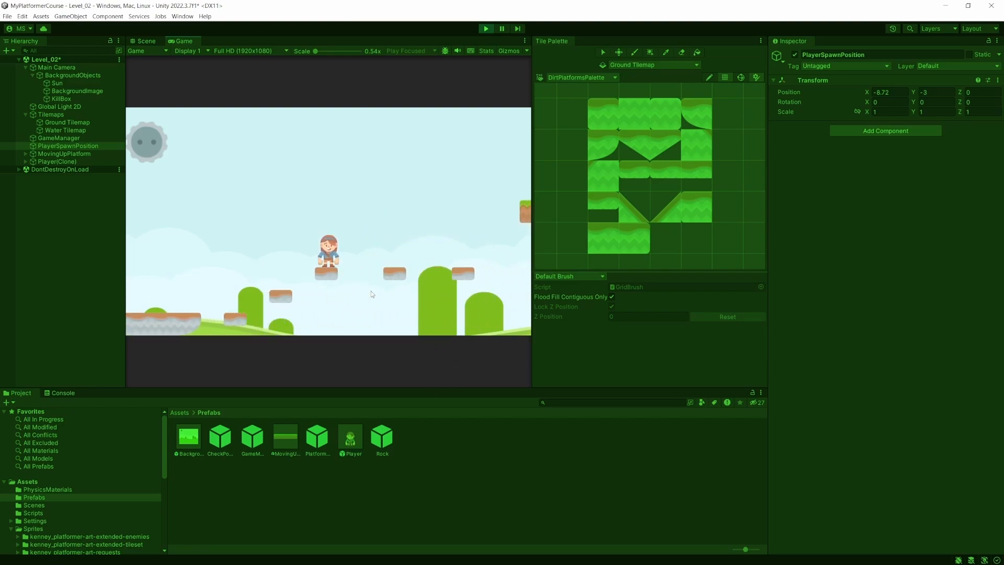
{"action": "key", "text": "space"}
{"action": "key", "text": "d"}
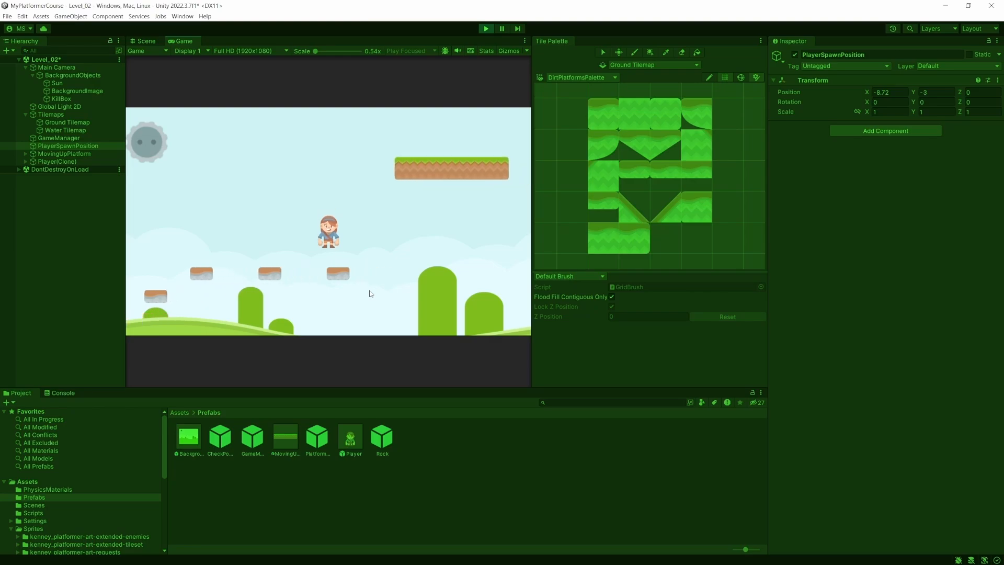
{"action": "key", "text": "d"}
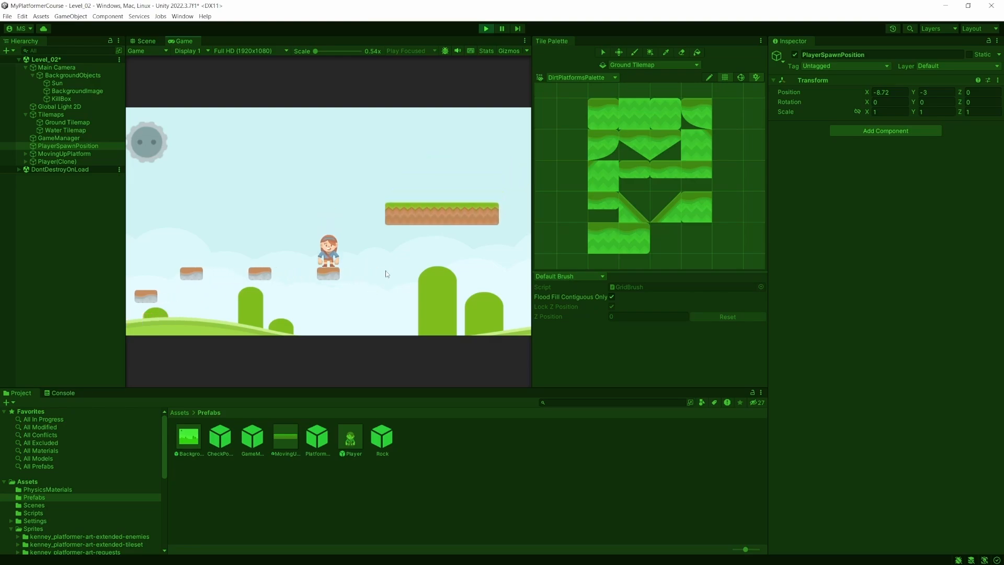
{"action": "key", "text": "space"}
{"action": "key", "text": "d"}
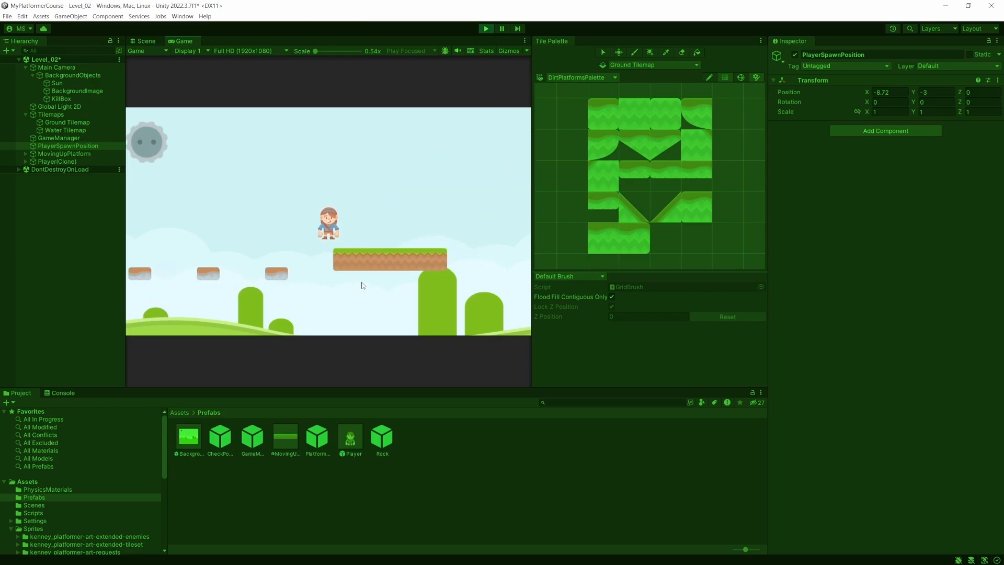
{"action": "key", "text": "d"}
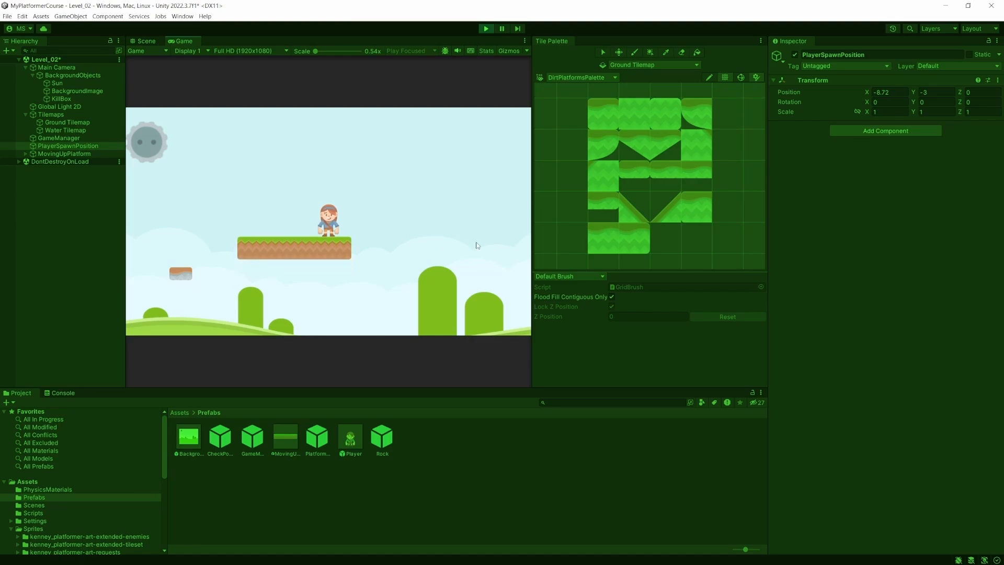
{"action": "left_click", "coordinate": [485, 29]}
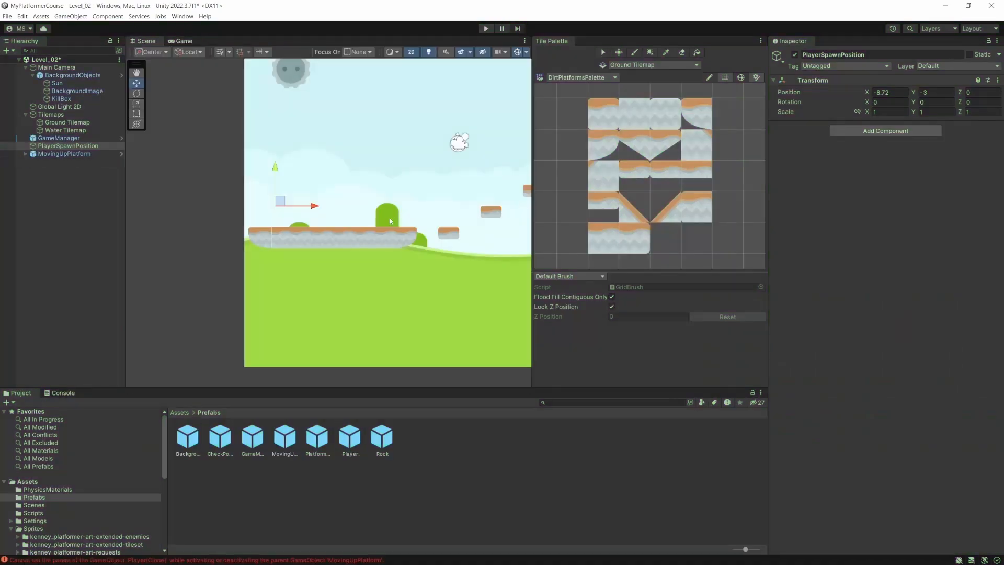
- Paint an eight-tile dirt platform with angled ends on the Ground Tilemap, two cells past and above the moving platform, and save the scene
{"action": "middle_click_drag", "start_coordinate": [424, 244], "coordinate": [983, 246]}
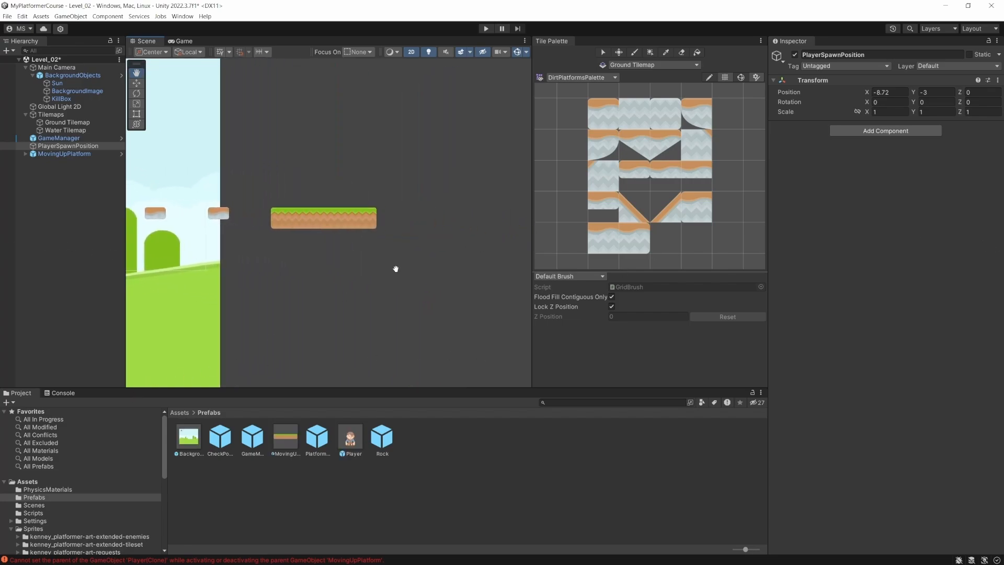
{"action": "middle_click_drag", "start_coordinate": [387, 270], "coordinate": [243, 270]}
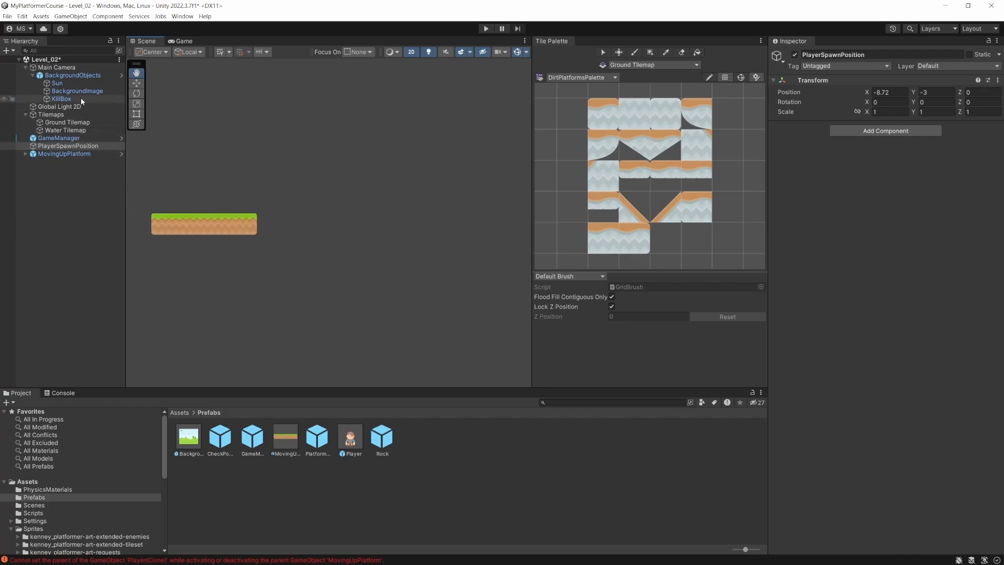
{"action": "left_click", "coordinate": [67, 122]}
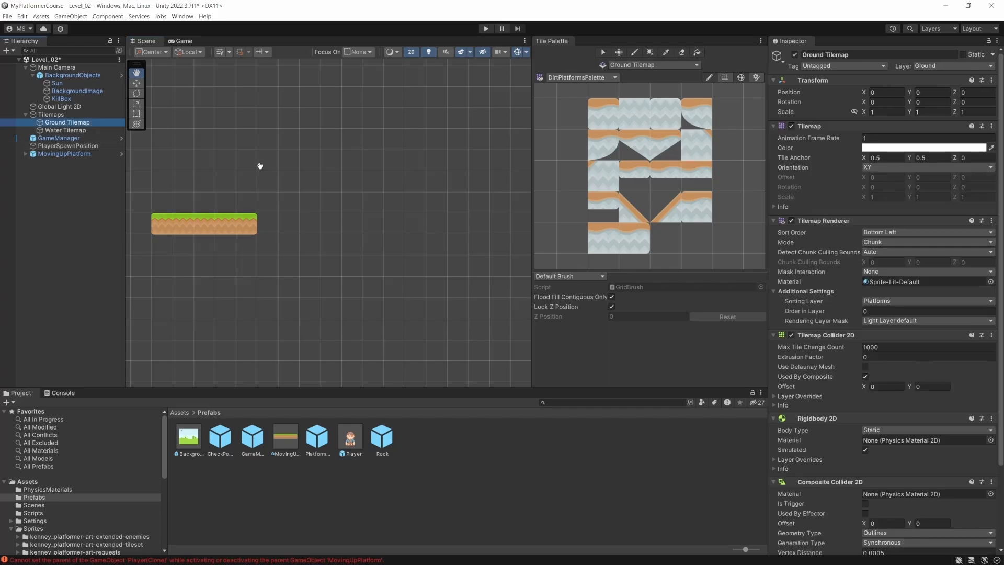
{"action": "left_click", "coordinate": [634, 53]}
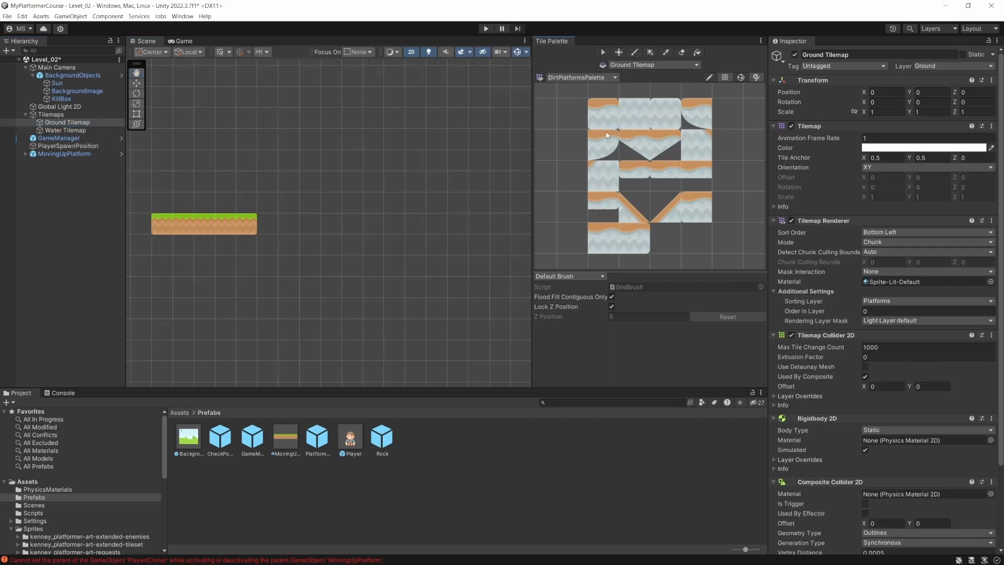
{"action": "left_click", "coordinate": [643, 146]}
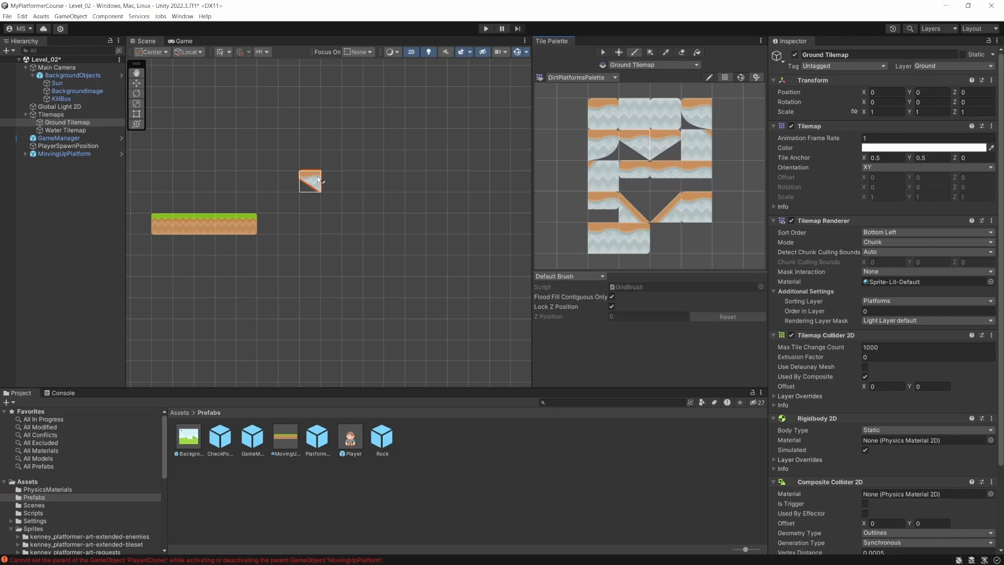
{"action": "left_click", "coordinate": [318, 180]}
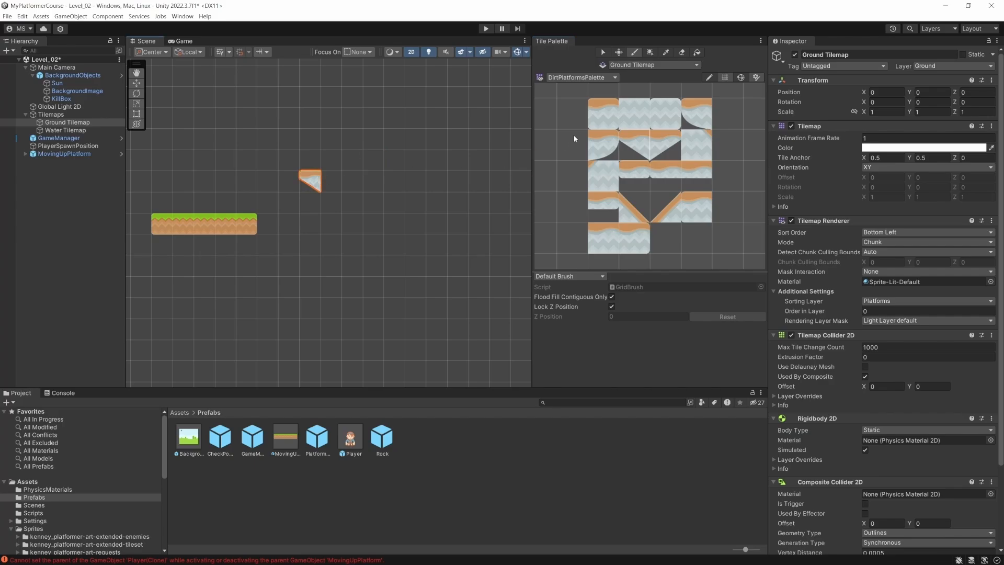
{"action": "left_click", "coordinate": [611, 241]}
{"action": "left_click_drag", "start_coordinate": [332, 182], "coordinate": [417, 188]}
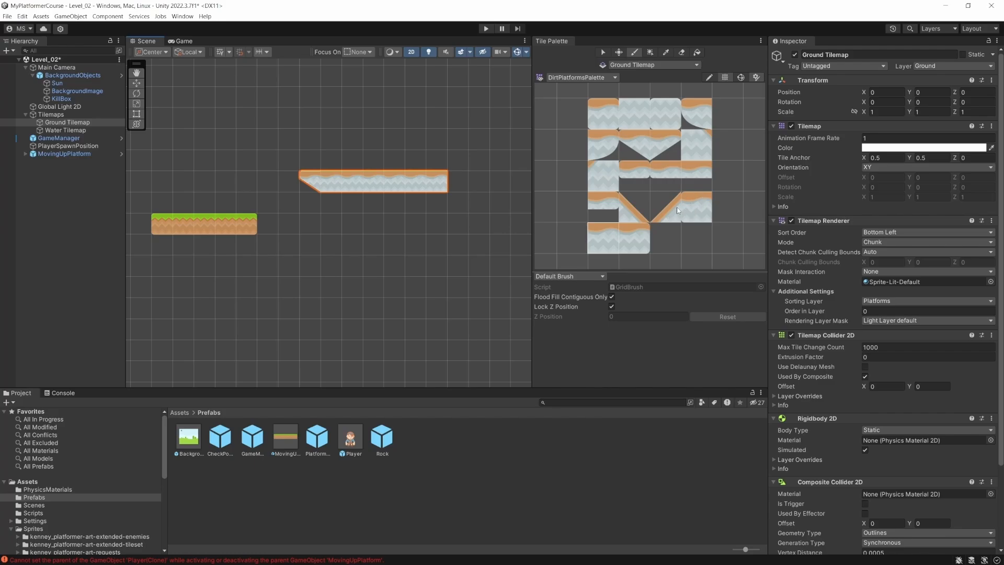
{"action": "left_click", "coordinate": [664, 152]}
{"action": "left_click", "coordinate": [459, 181]}
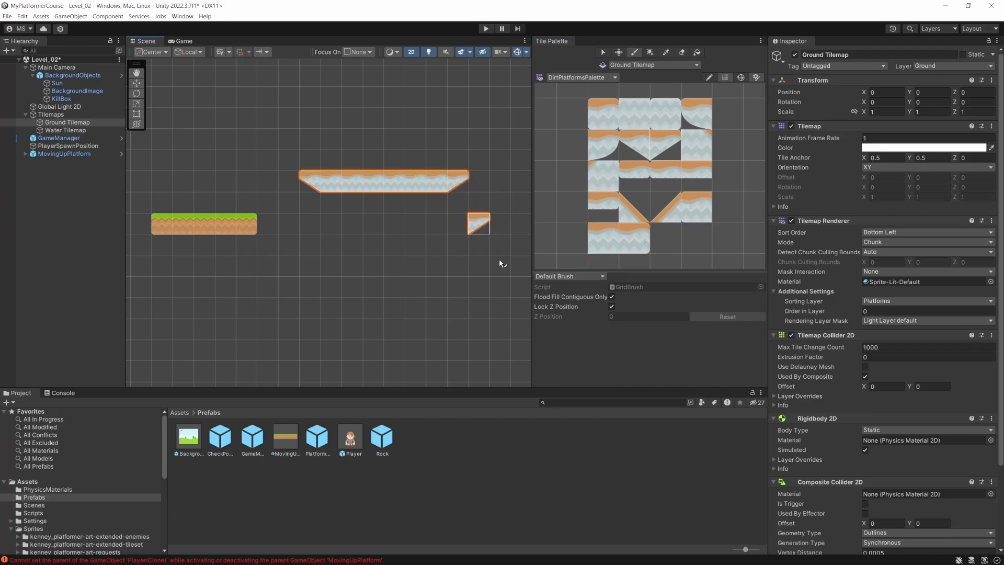
{"action": "left_click", "coordinate": [603, 53]}
{"action": "key", "text": "ctrl+s"}
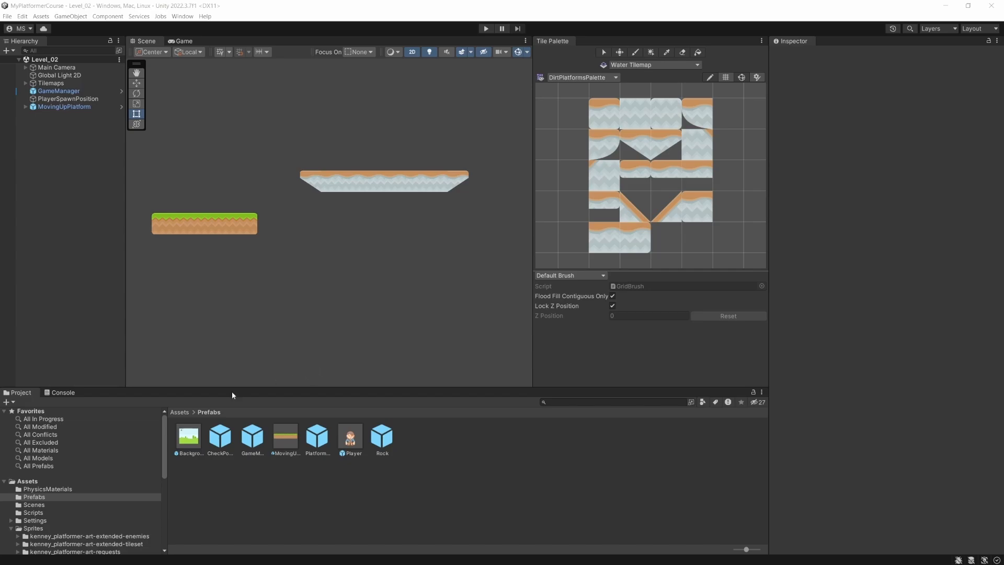
- Open the Level_01 scene, go to the far end of its water, and switch the tile palette to GrassPlatformsPalette
{"action": "left_click", "coordinate": [72, 504]}
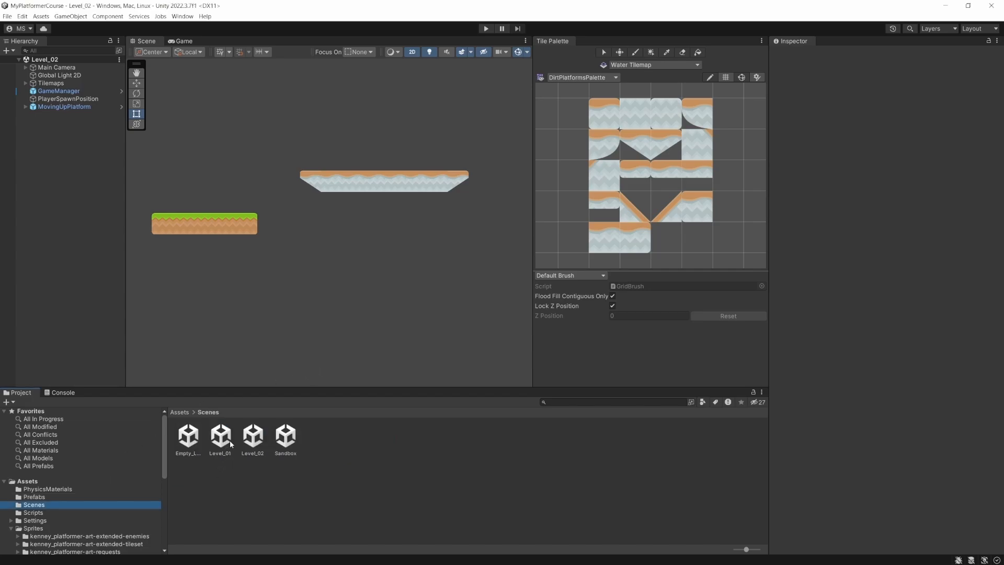
{"action": "scroll", "coordinate": [262, 292], "scroll_direction": "down", "scroll_amount": 5}
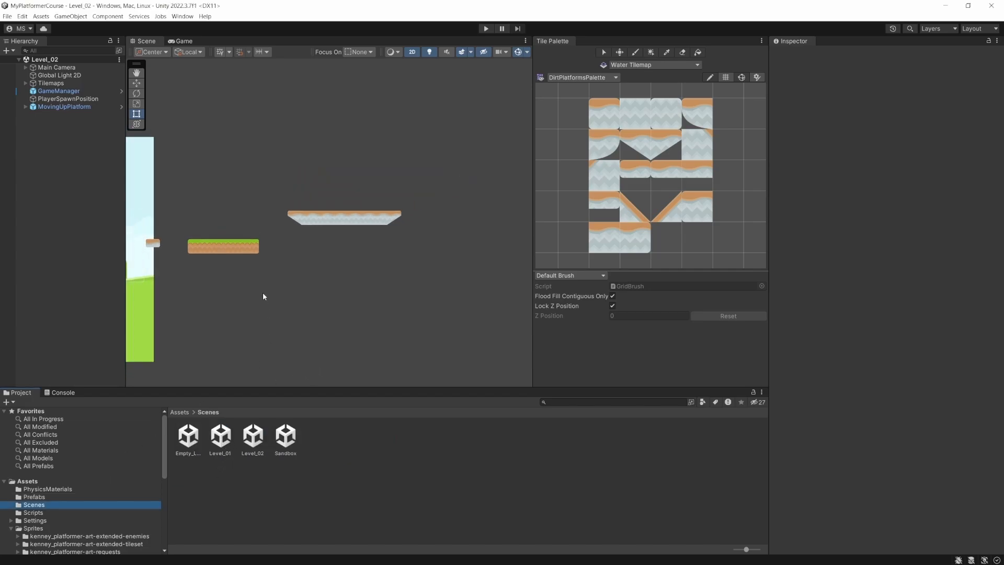
{"action": "middle_click_drag", "start_coordinate": [215, 309], "coordinate": [319, 378]}
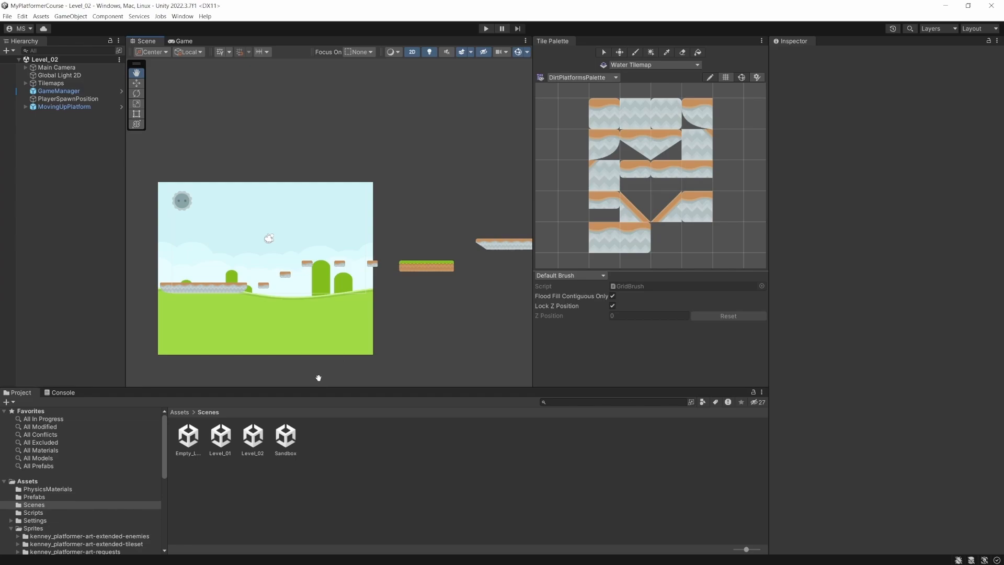
{"action": "double_click", "coordinate": [220, 437]}
{"action": "scroll", "coordinate": [274, 298], "scroll_direction": "up", "scroll_amount": 5}
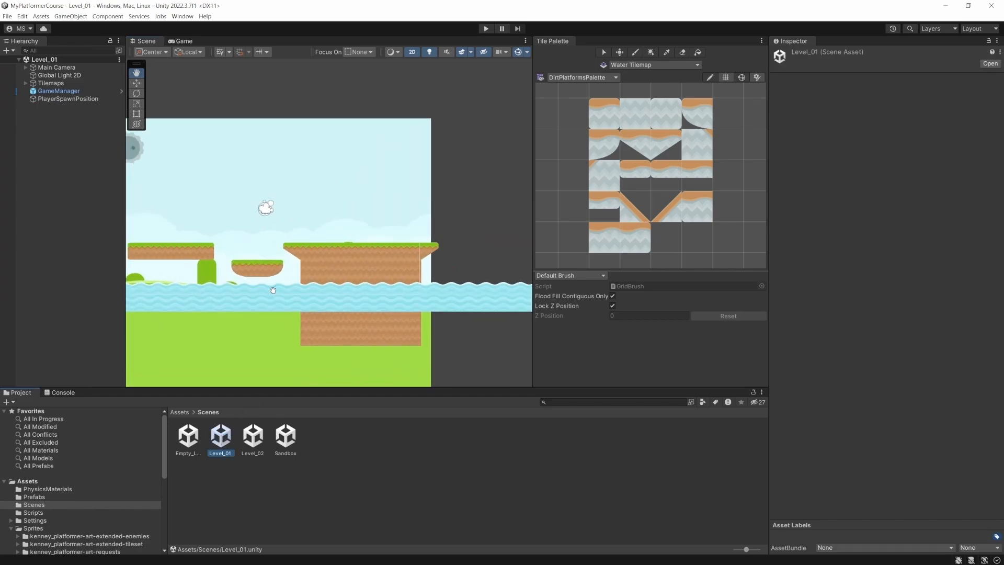
{"action": "scroll", "coordinate": [450, 262], "scroll_direction": "down", "scroll_amount": 5}
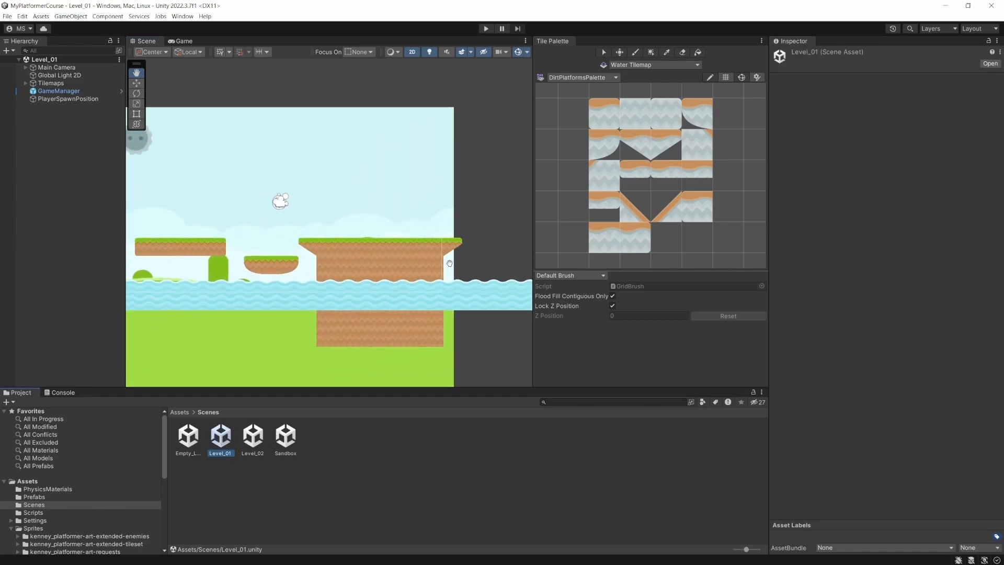
{"action": "middle_click_drag", "start_coordinate": [425, 288], "coordinate": [202, 271]}
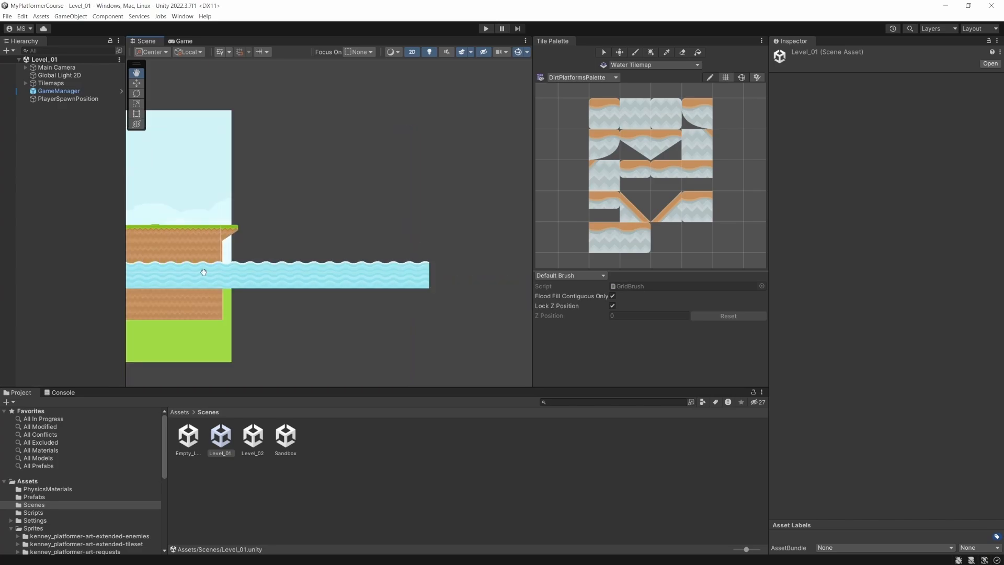
{"action": "left_click", "coordinate": [590, 78]}
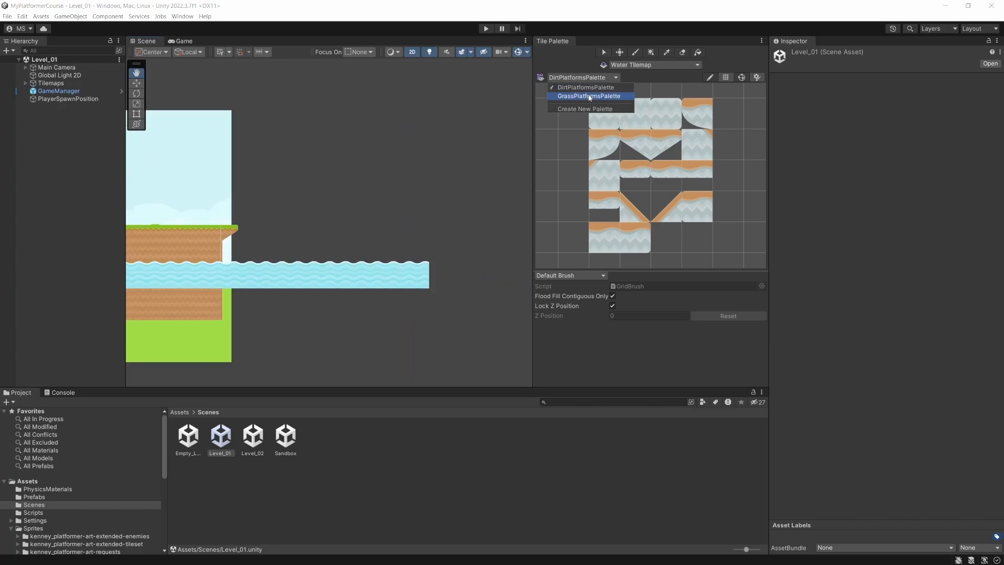
{"action": "left_click", "coordinate": [586, 97]}
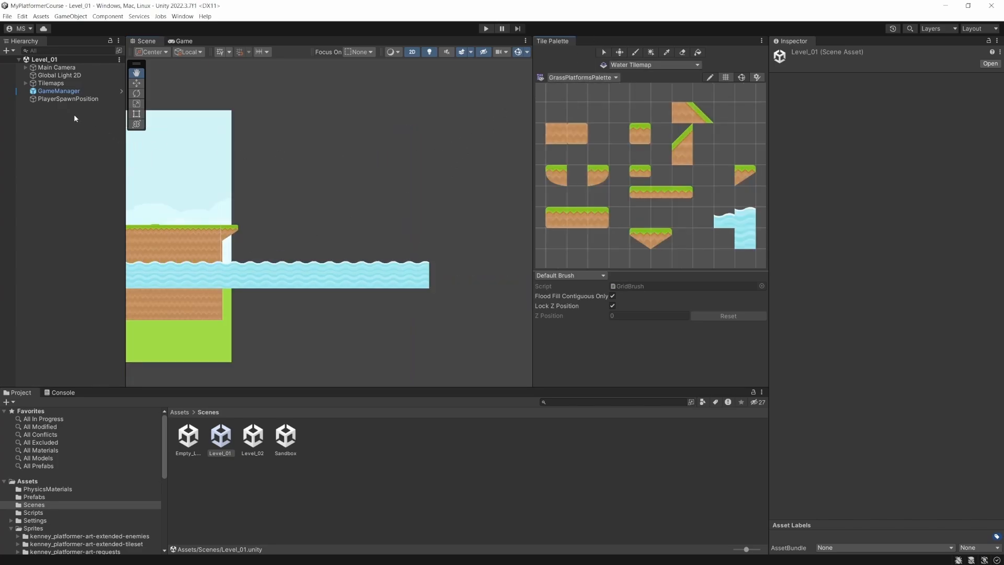
- Paint a six-tile grass platform with rounded ends on the Ground Tilemap, above the water just past the existing ground
{"action": "left_click", "coordinate": [644, 66]}
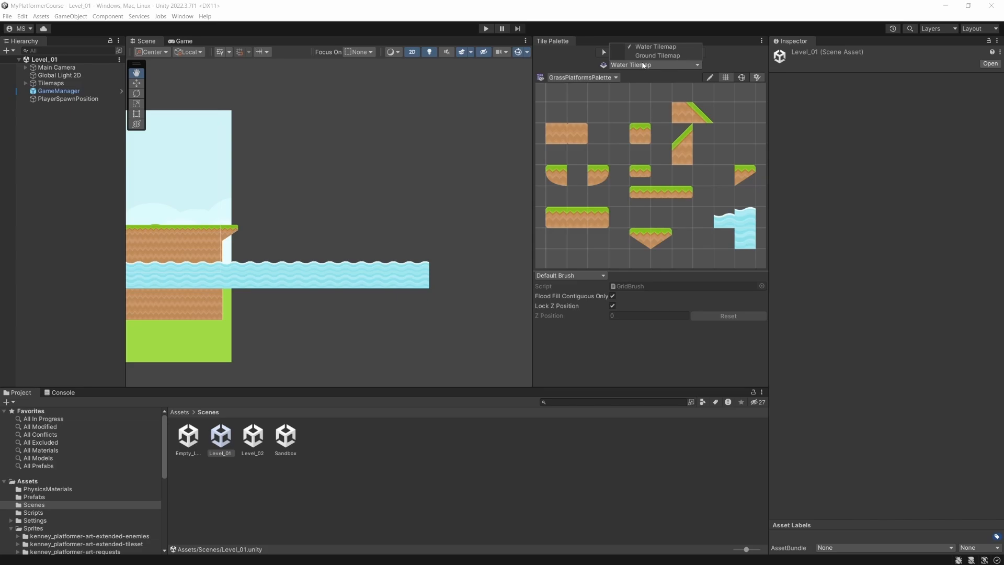
{"action": "left_click", "coordinate": [648, 56]}
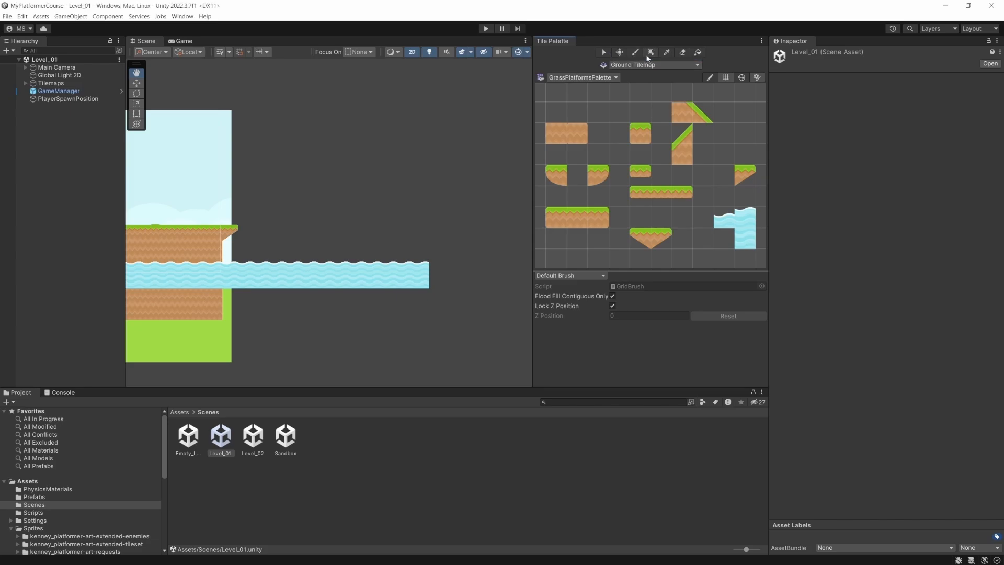
{"action": "left_click", "coordinate": [554, 174]}
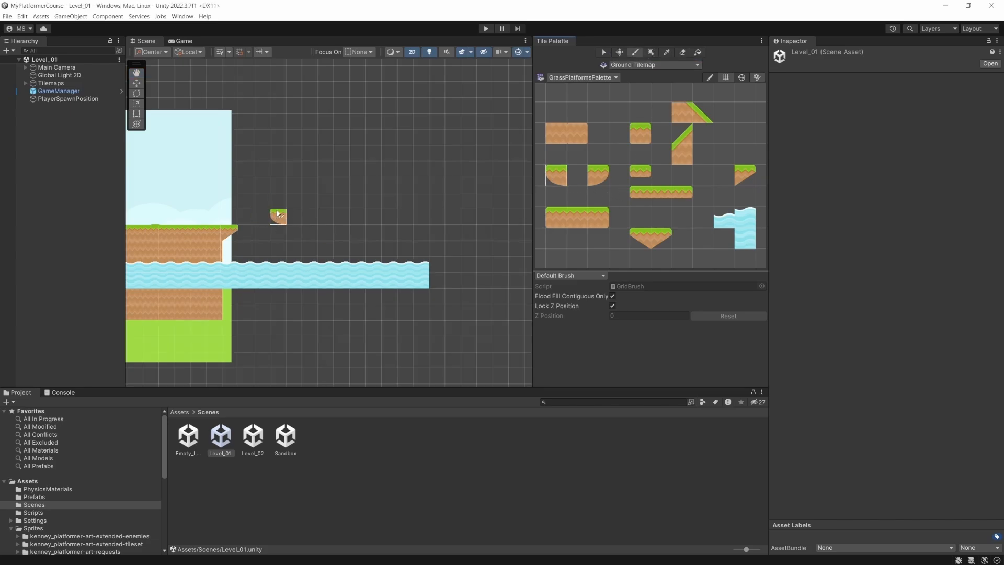
{"action": "left_click", "coordinate": [278, 215]}
{"action": "left_click", "coordinate": [575, 216]}
{"action": "left_click", "coordinate": [296, 222]}
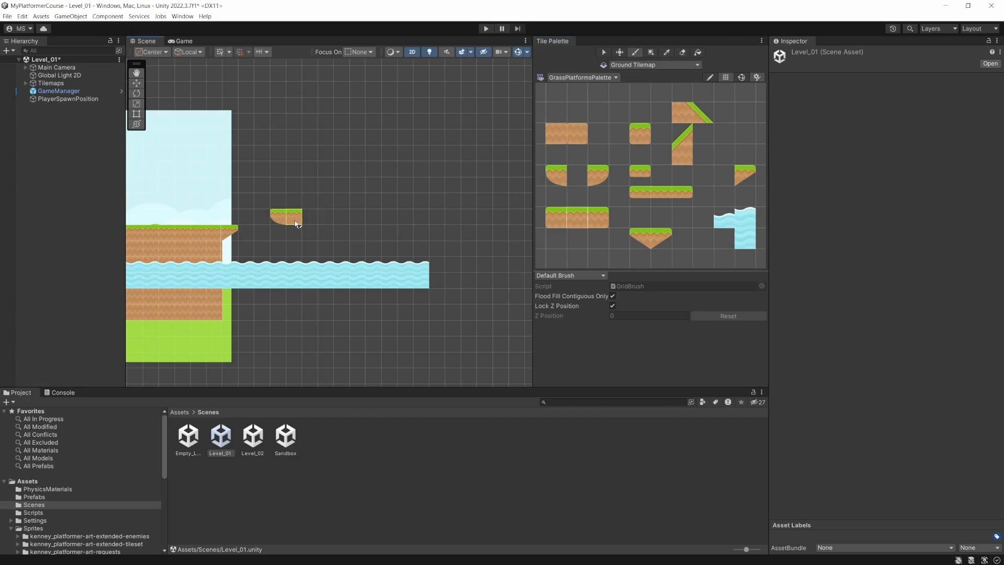
{"action": "left_click_drag", "start_coordinate": [296, 224], "coordinate": [341, 222]}
{"action": "left_click", "coordinate": [599, 180]}
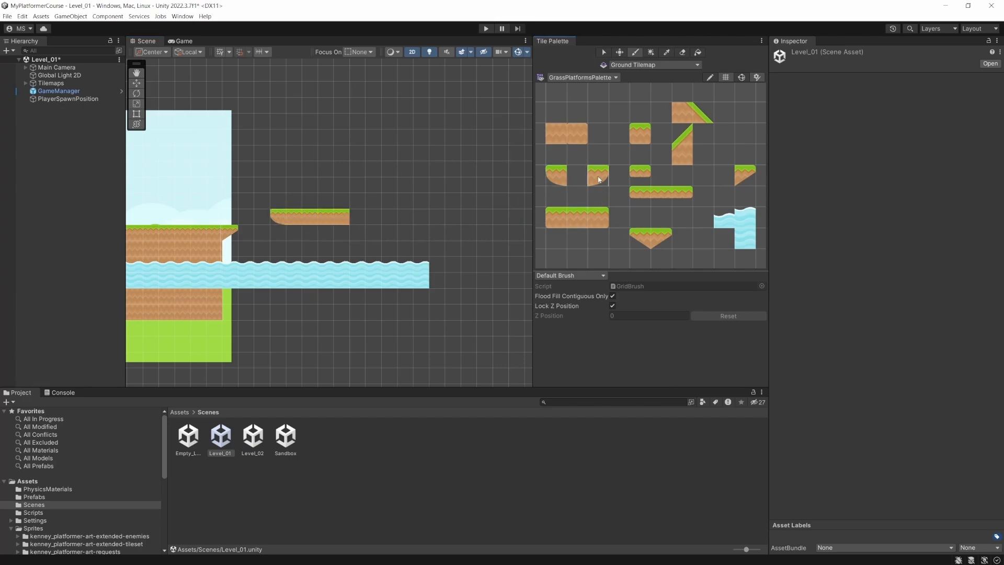
{"action": "left_click", "coordinate": [358, 216]}
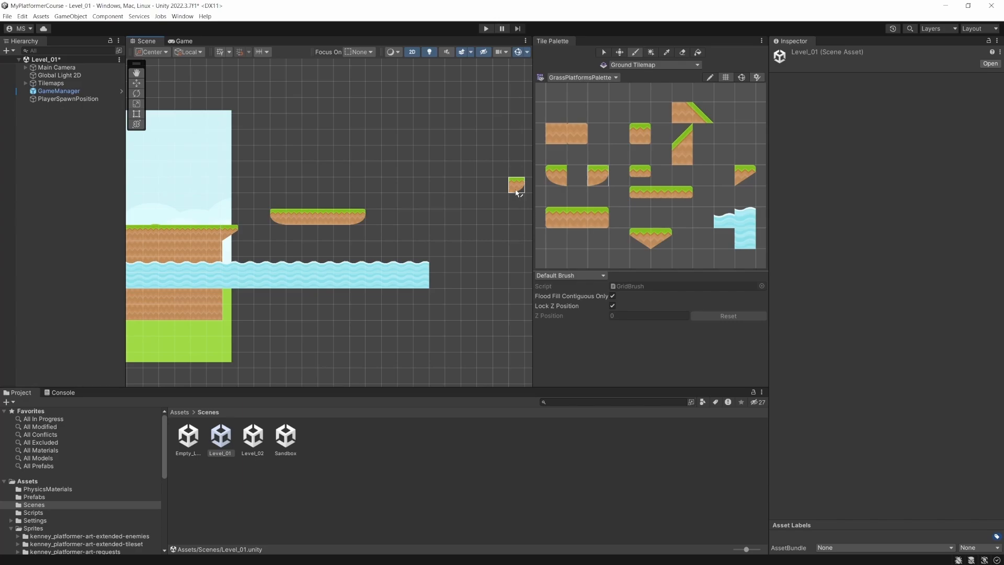
- Paint an eight-tile grass platform two cells below the rounded platform, starting where that one ends, and save the scene
{"action": "left_click", "coordinate": [559, 221]}
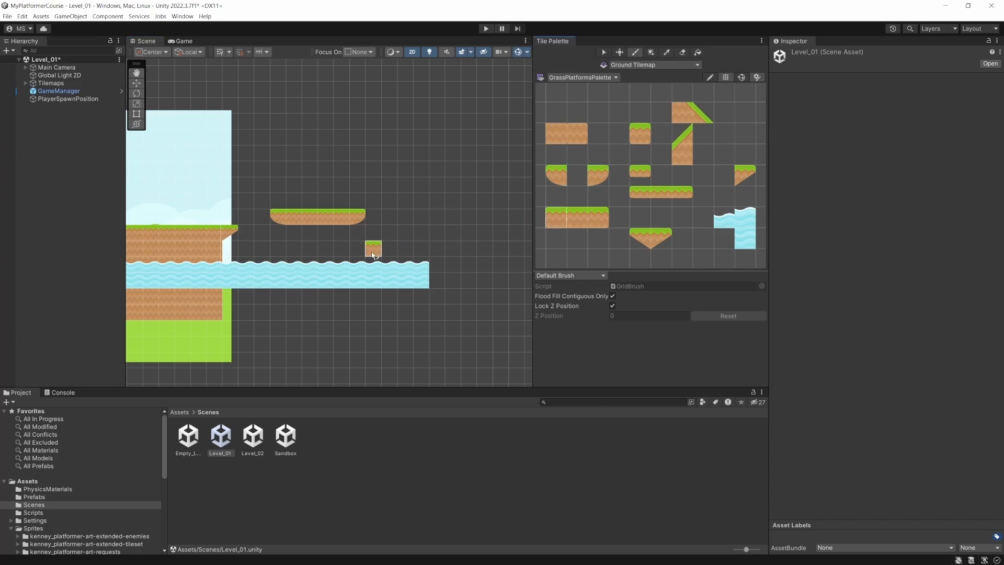
{"action": "left_click", "coordinate": [372, 255]}
{"action": "left_click", "coordinate": [576, 220]}
{"action": "left_click_drag", "start_coordinate": [390, 253], "coordinate": [468, 249]}
{"action": "left_click", "coordinate": [599, 217]}
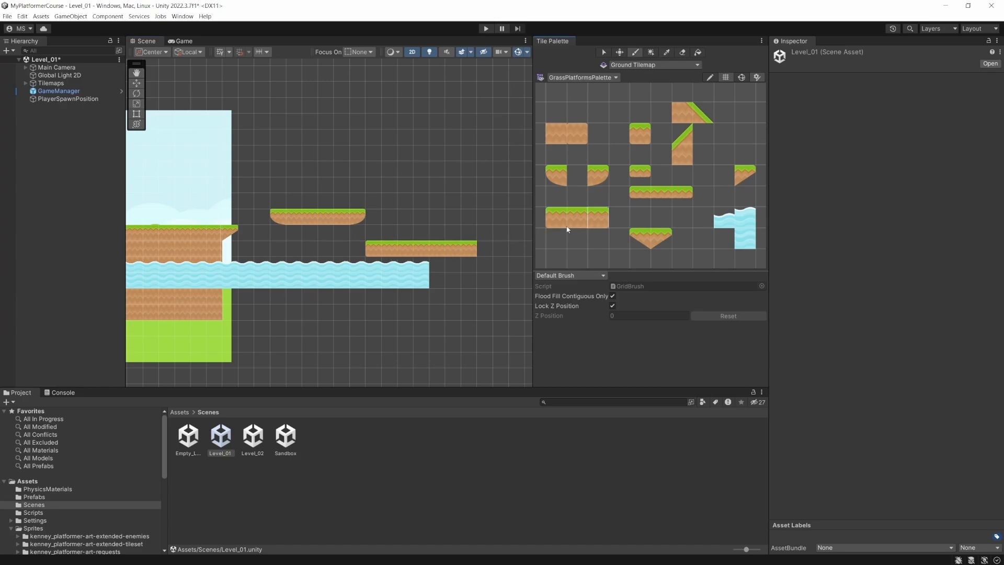
{"action": "left_click", "coordinate": [480, 250]}
{"action": "left_click", "coordinate": [564, 99]}
{"action": "left_click", "coordinate": [603, 53]}
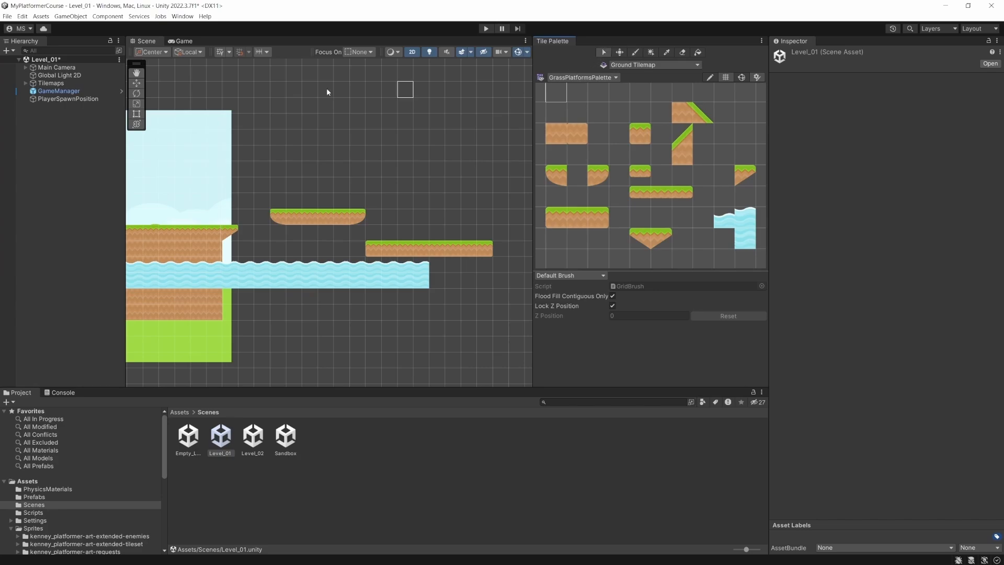
{"action": "left_click", "coordinate": [58, 131]}
{"action": "key", "text": "ctrl+s"}
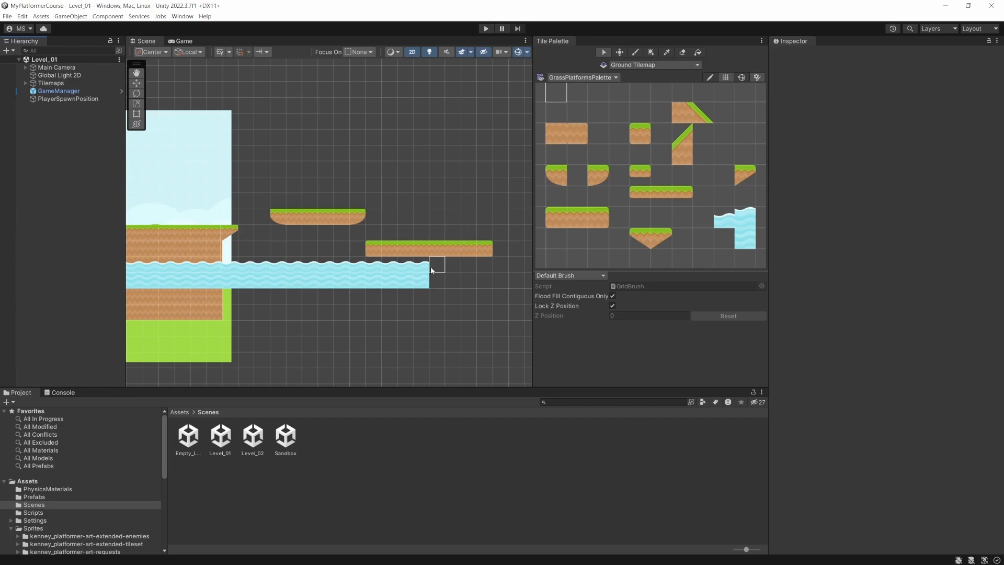
- Find the signExit sprite in the kenney_platformer-pack-redux PNG Tiles folder and add it to the Level_01 scene
{"action": "scroll", "coordinate": [62, 484], "scroll_direction": "down", "scroll_amount": 5}
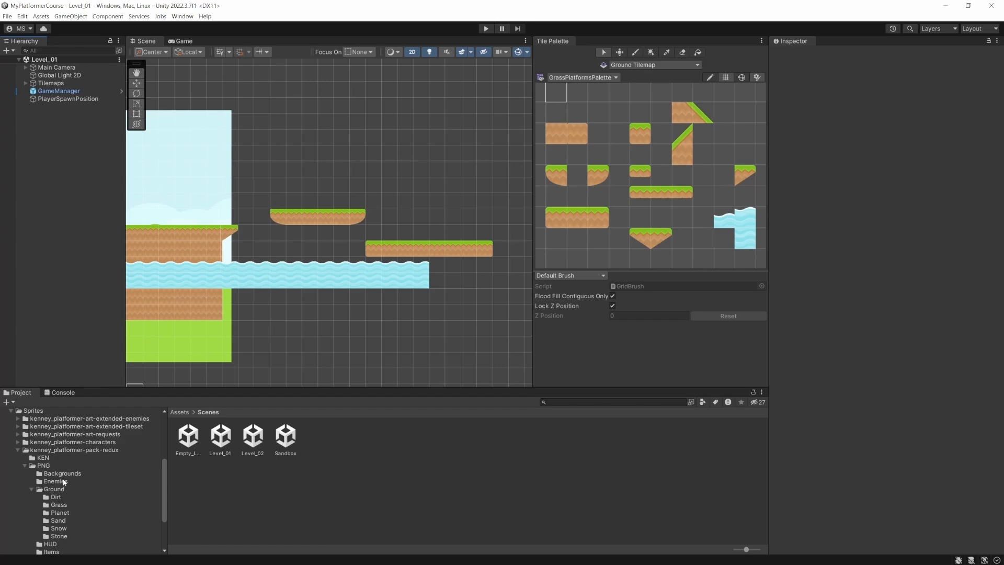
{"action": "scroll", "coordinate": [63, 481], "scroll_direction": "down", "scroll_amount": 3}
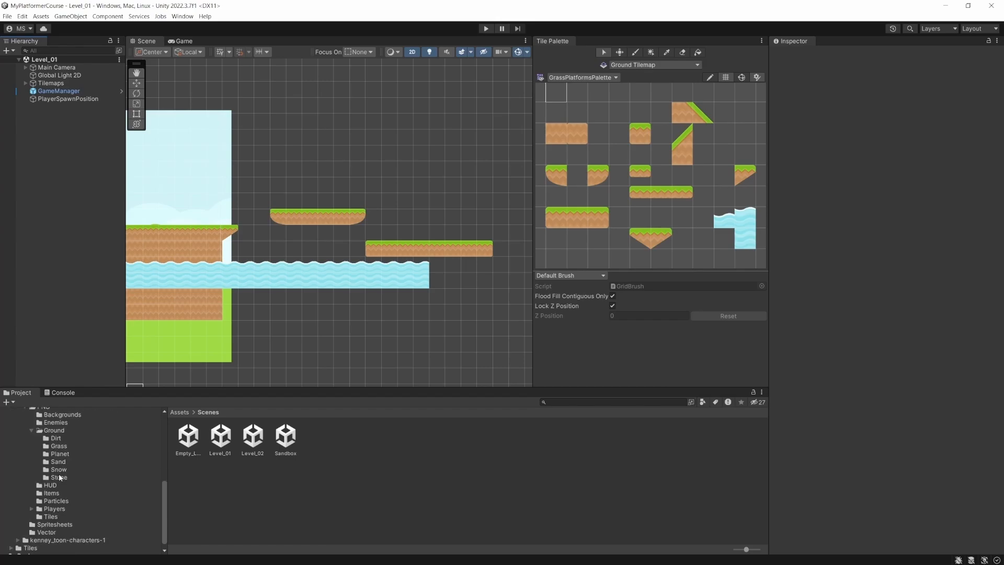
{"action": "left_click", "coordinate": [54, 516]}
{"action": "scroll", "coordinate": [58, 437], "scroll_direction": "up", "scroll_amount": 1}
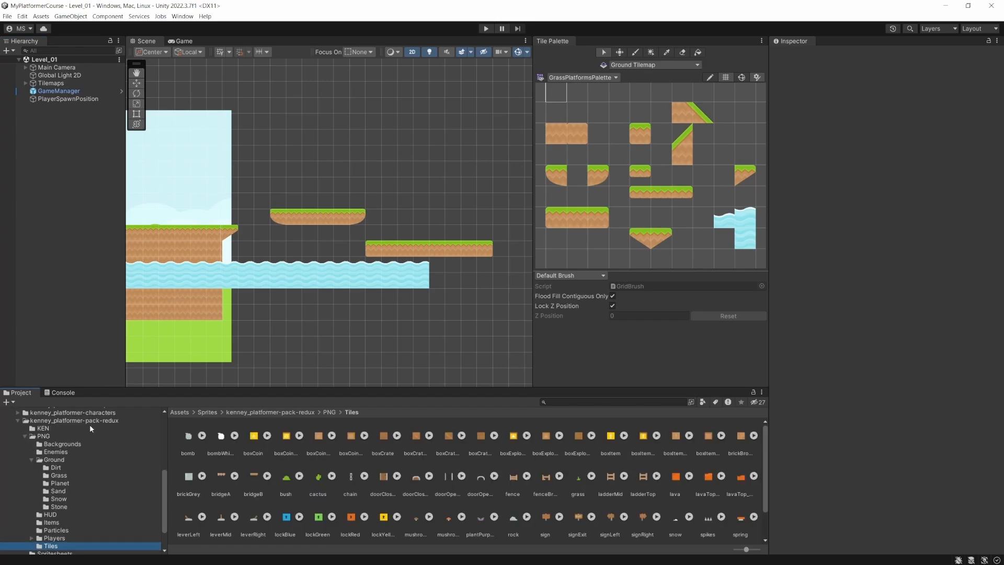
{"action": "scroll", "coordinate": [91, 478], "scroll_direction": "down", "scroll_amount": 2}
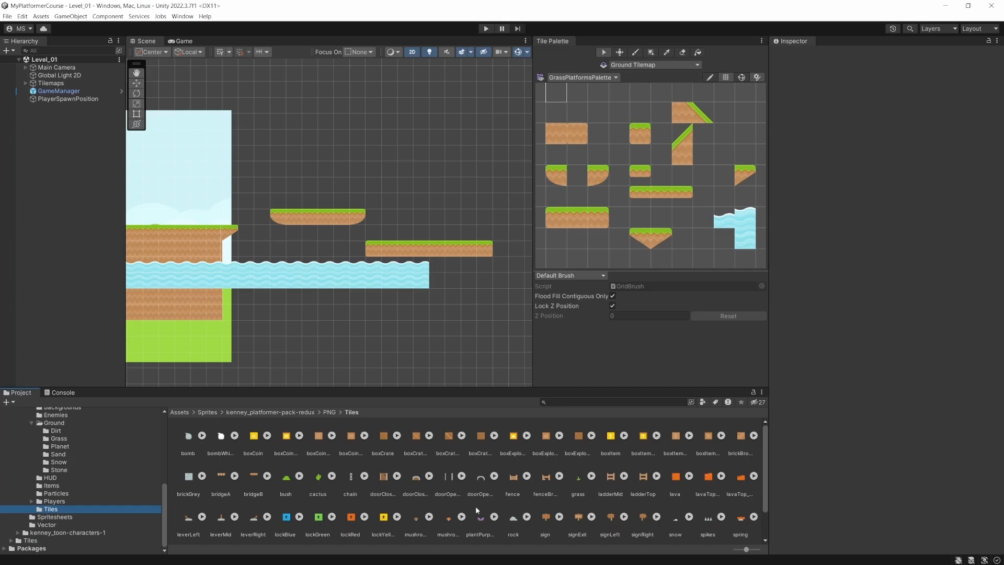
{"action": "scroll", "coordinate": [475, 506], "scroll_direction": "down", "scroll_amount": 2}
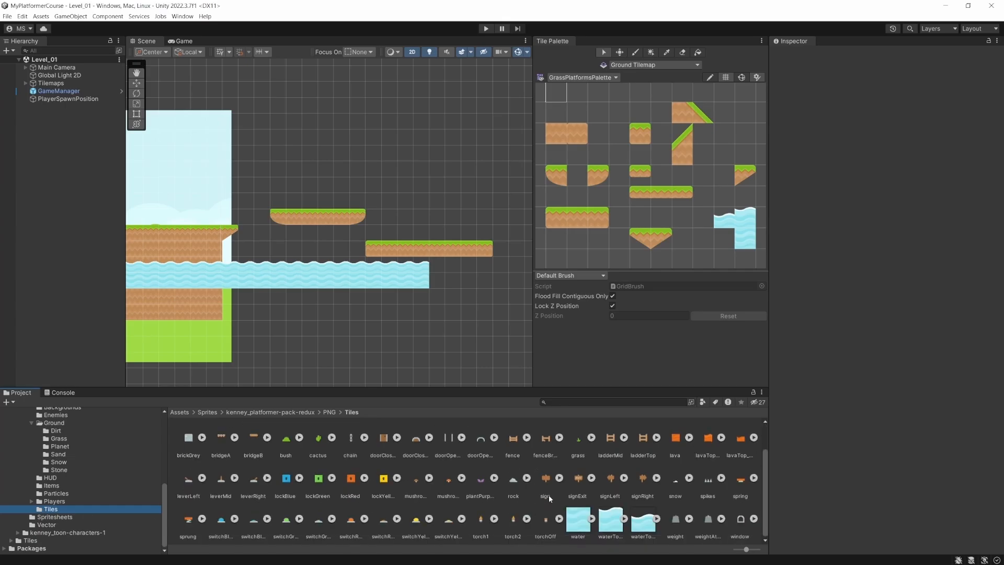
{"action": "left_click", "coordinate": [576, 483]}
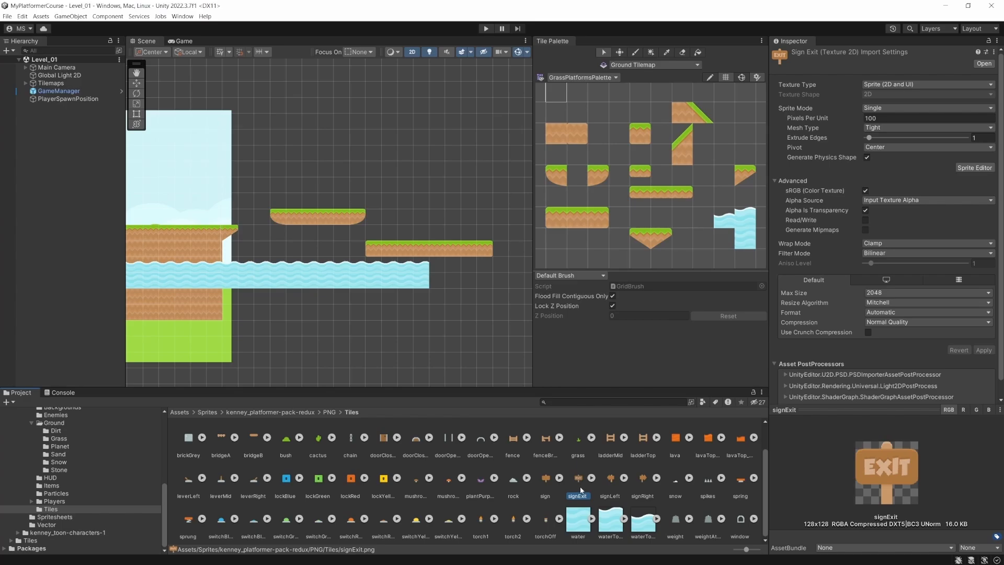
{"action": "left_click_drag", "start_coordinate": [581, 486], "coordinate": [71, 188]}
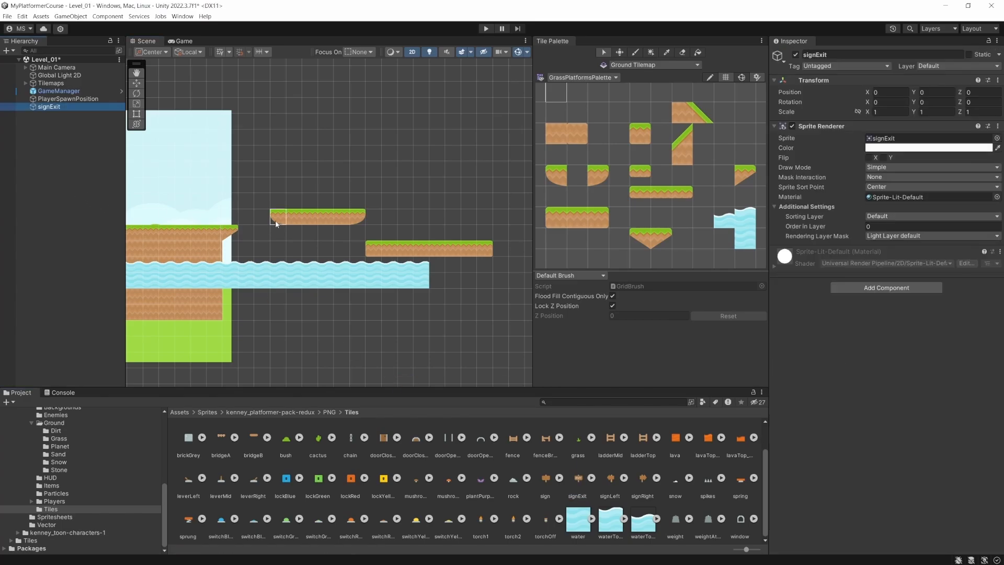
- Move the exit sign onto the far end of the lower grass platform, at about X 24.9, Y -2.34
{"action": "scroll", "coordinate": [303, 219], "scroll_direction": "down", "scroll_amount": 2}
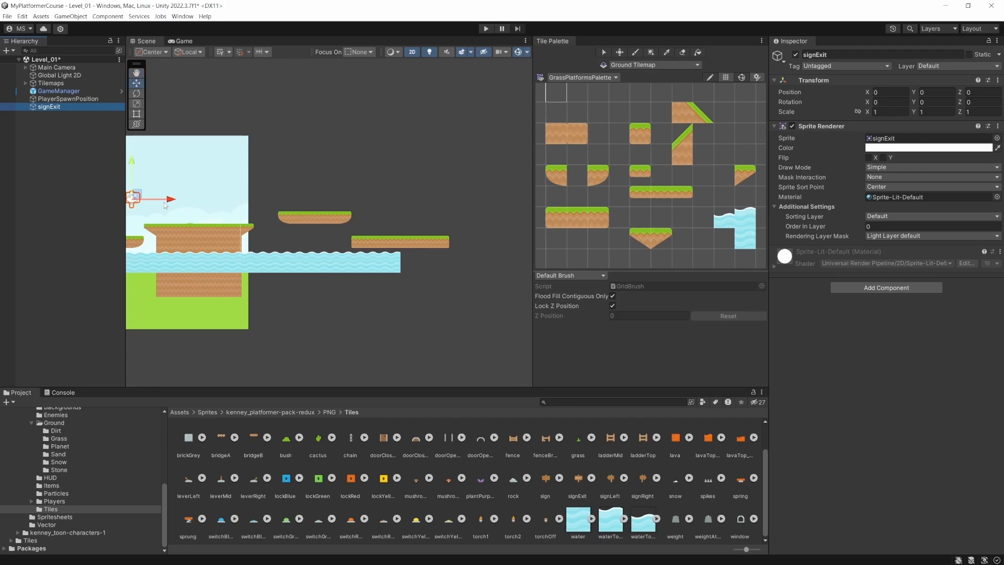
{"action": "key", "text": "w"}
{"action": "left_click_drag", "start_coordinate": [135, 198], "coordinate": [428, 221]}
{"action": "scroll", "coordinate": [441, 224], "scroll_direction": "up", "scroll_amount": 3}
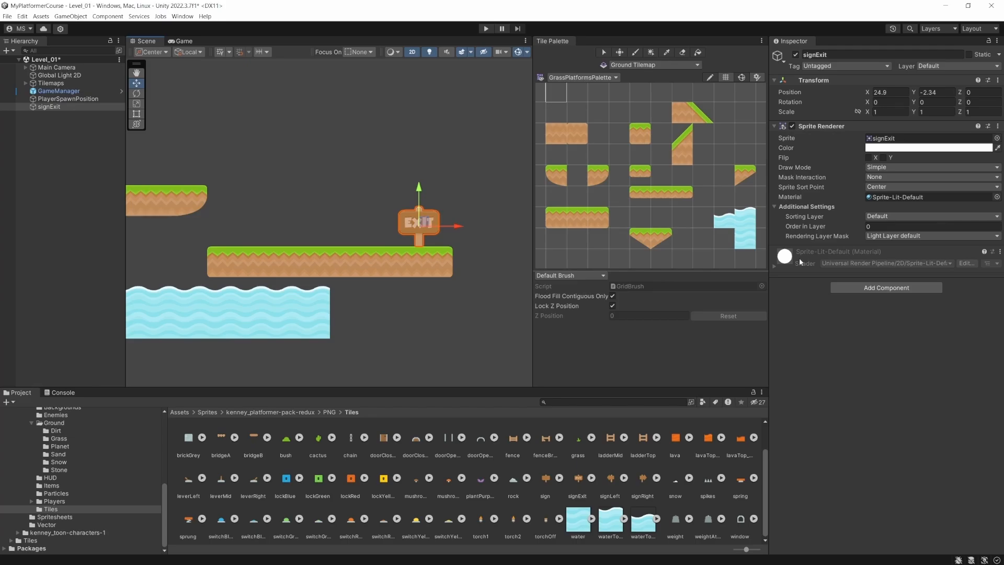
- Add a new sorting layer named Items to the project
{"action": "left_click", "coordinate": [901, 217]}
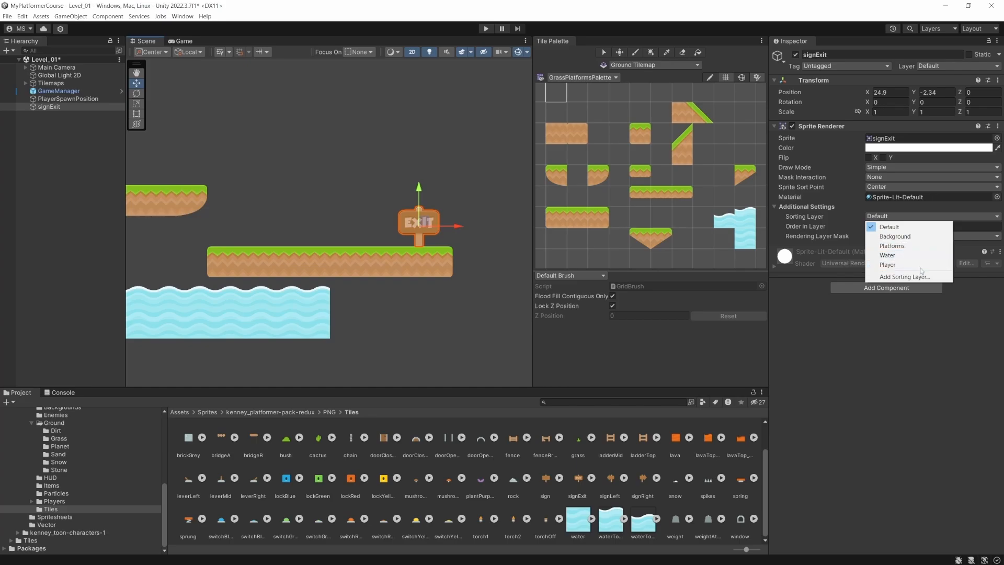
{"action": "left_click", "coordinate": [904, 276]}
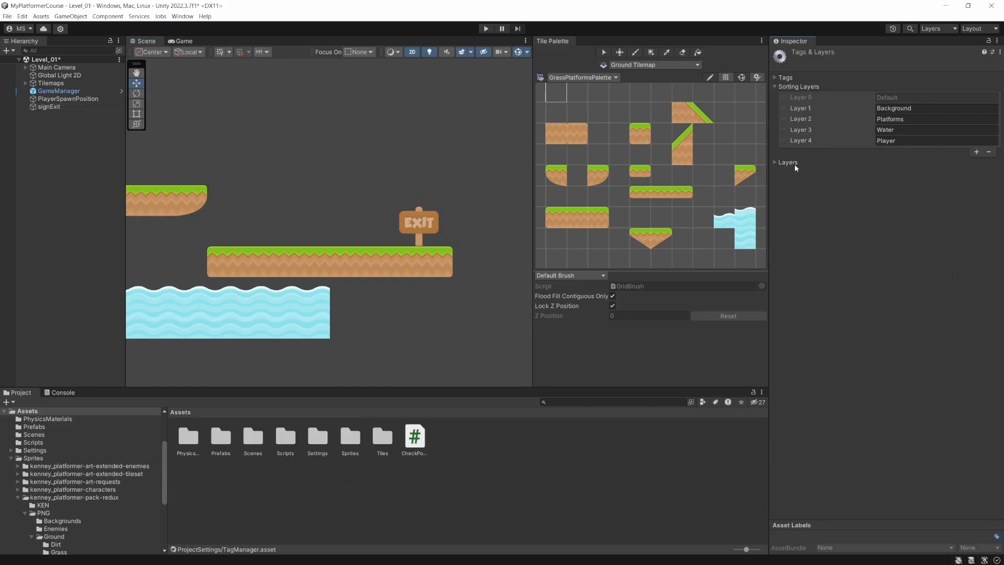
{"action": "left_click", "coordinate": [976, 151]}
{"action": "left_click", "coordinate": [895, 151]}
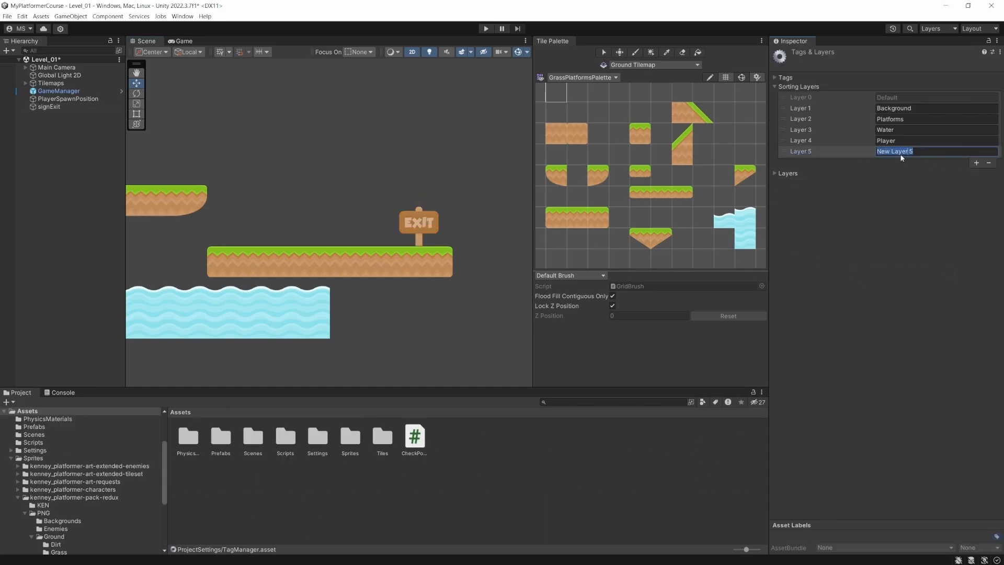
{"action": "key", "text": "ctrl+a"}
{"action": "type", "text": "Items"}
- Set the signExit object's sorting layer to Items
{"action": "left_click", "coordinate": [53, 106]}
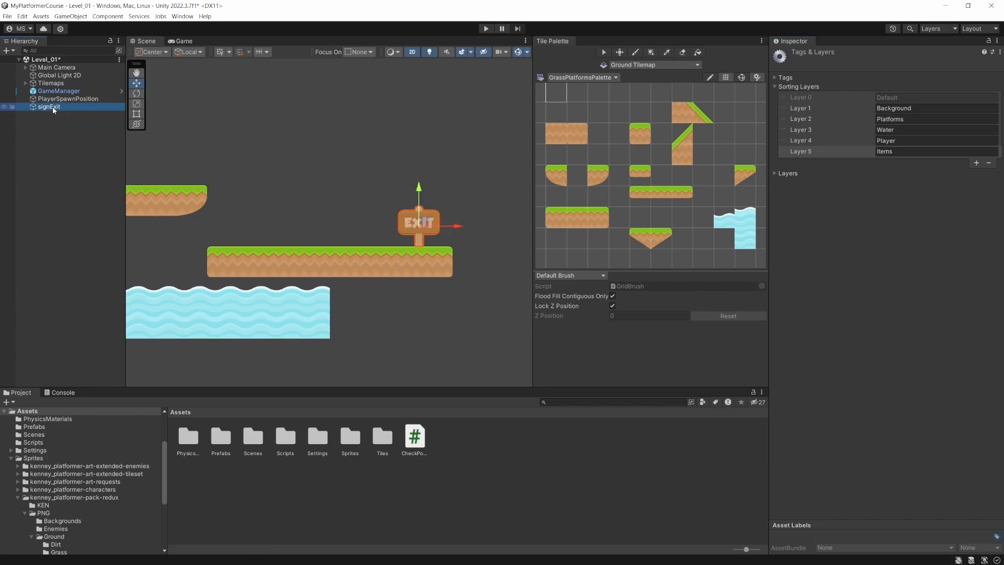
{"action": "left_click", "coordinate": [886, 216]}
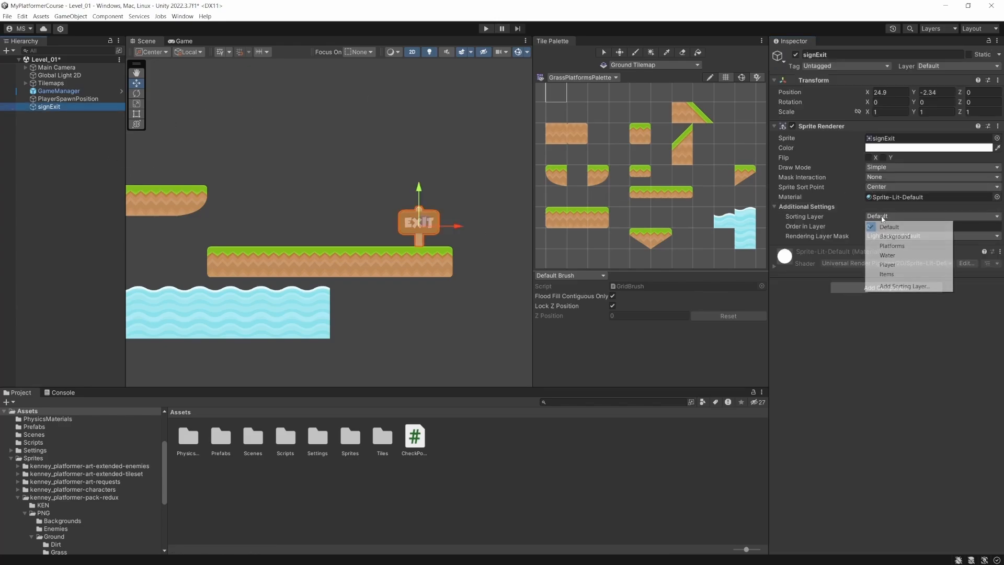
{"action": "left_click", "coordinate": [895, 274]}
- Reorder the sorting layers so that Items sits between Water and Player
{"action": "left_click", "coordinate": [912, 220]}
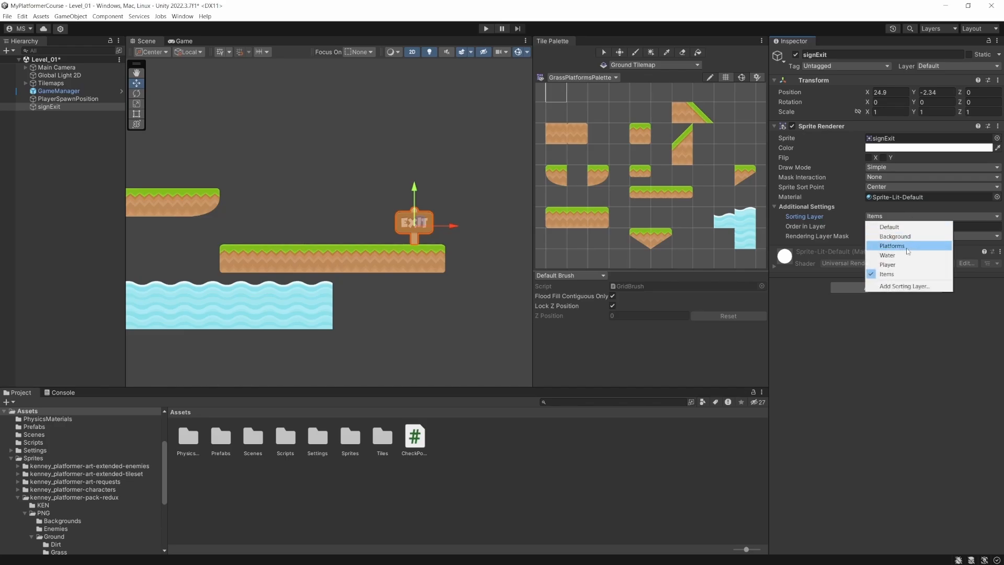
{"action": "left_click", "coordinate": [902, 288]}
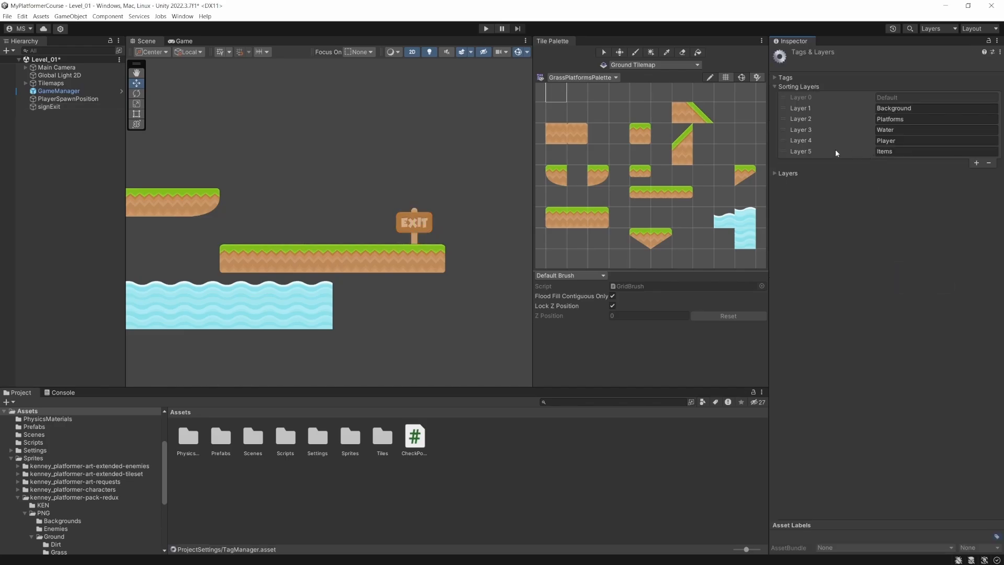
{"action": "left_click_drag", "start_coordinate": [810, 152], "coordinate": [810, 143]}
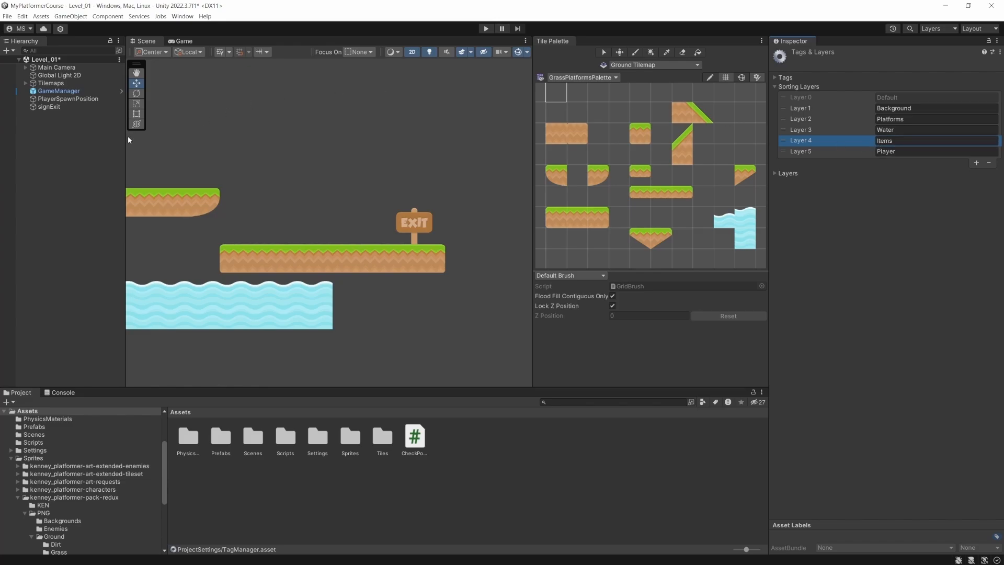
- Rename the signExit object to LevelExit and make it a prefab in the Prefabs folder
{"action": "left_click", "coordinate": [63, 106]}
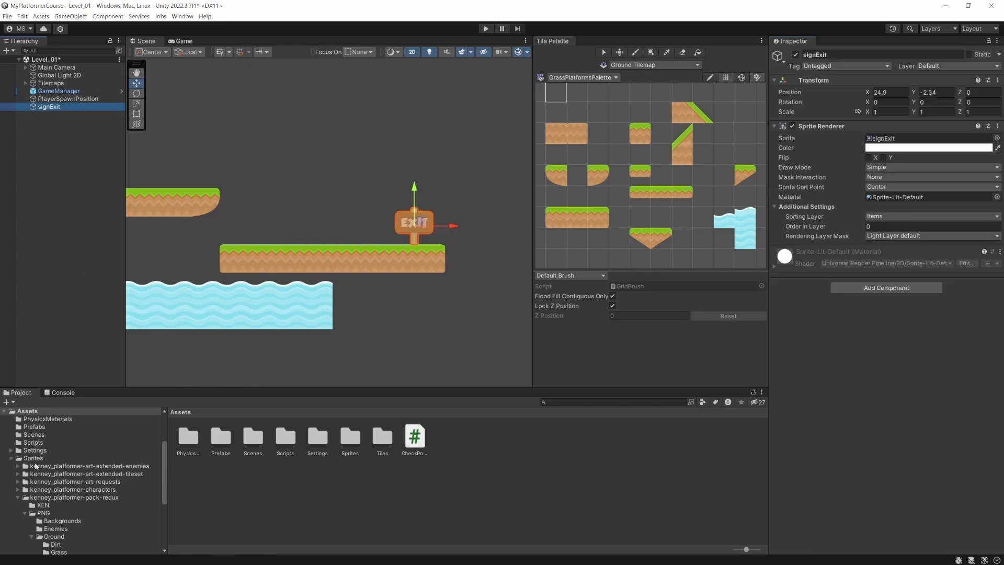
{"action": "scroll", "coordinate": [36, 466], "scroll_direction": "up", "scroll_amount": 3}
{"action": "left_click", "coordinate": [42, 498]}
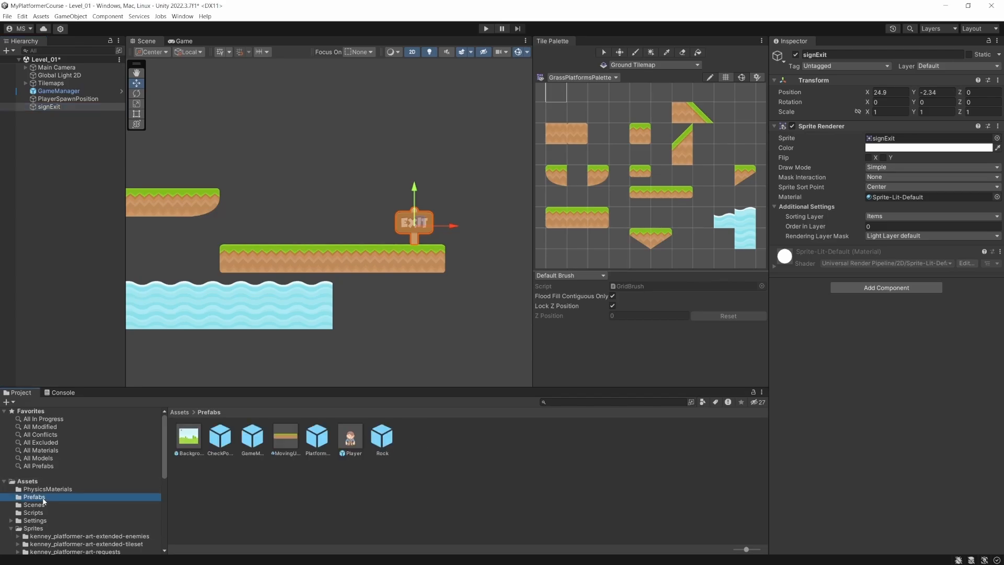
{"action": "left_click", "coordinate": [45, 107]}
{"action": "key", "text": "F2"}
{"action": "type", "text": "LevelExit"}
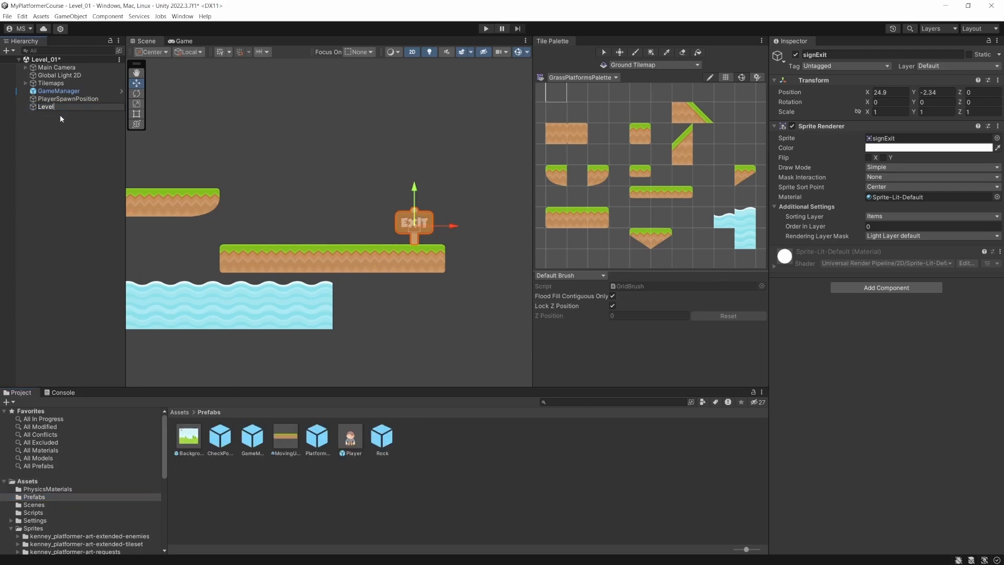
{"action": "key", "text": "Return"}
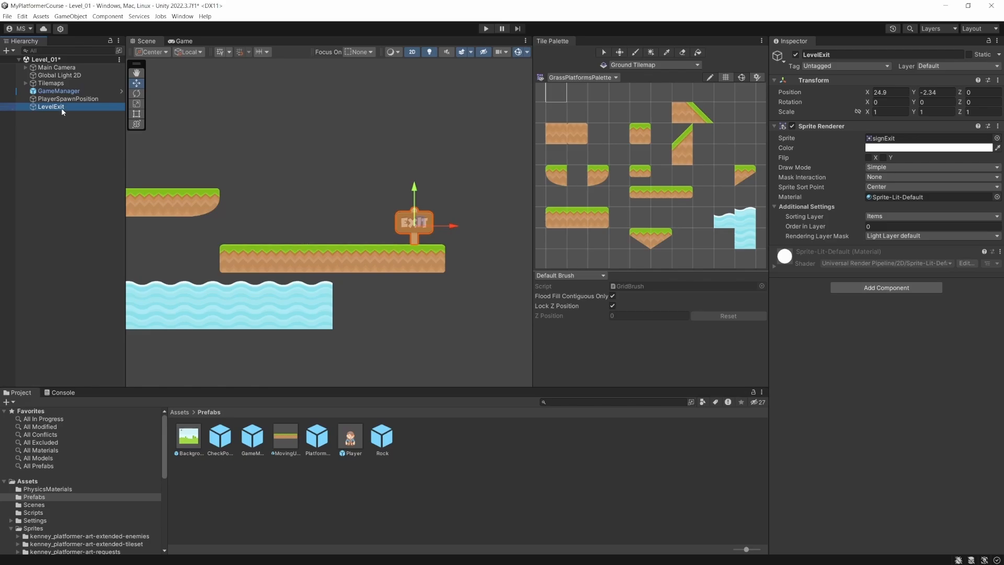
{"action": "left_click_drag", "start_coordinate": [61, 108], "coordinate": [482, 449]}
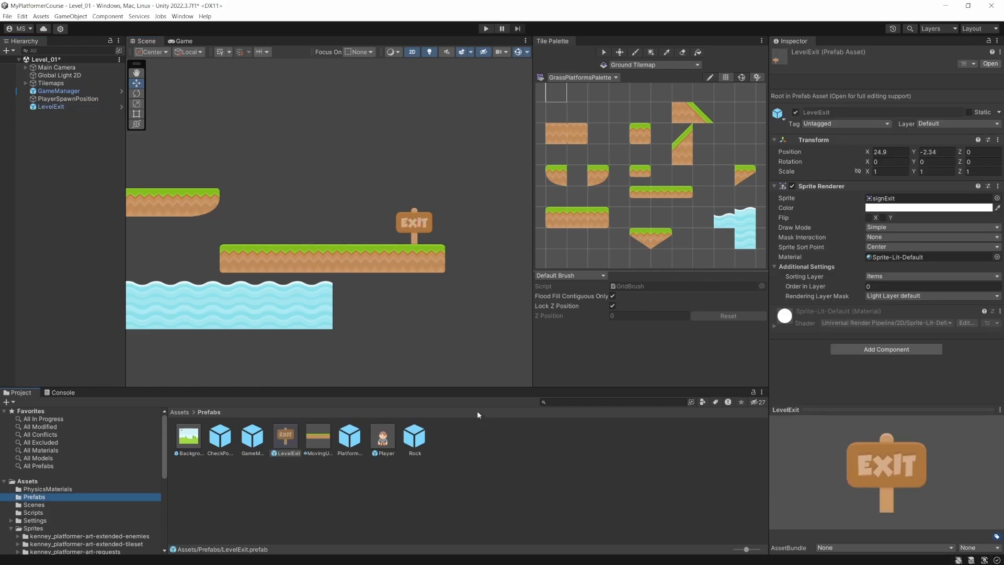
- Open the LevelExit prefab for editing and add a Box Collider 2D component to it
{"action": "left_click", "coordinate": [67, 108]}
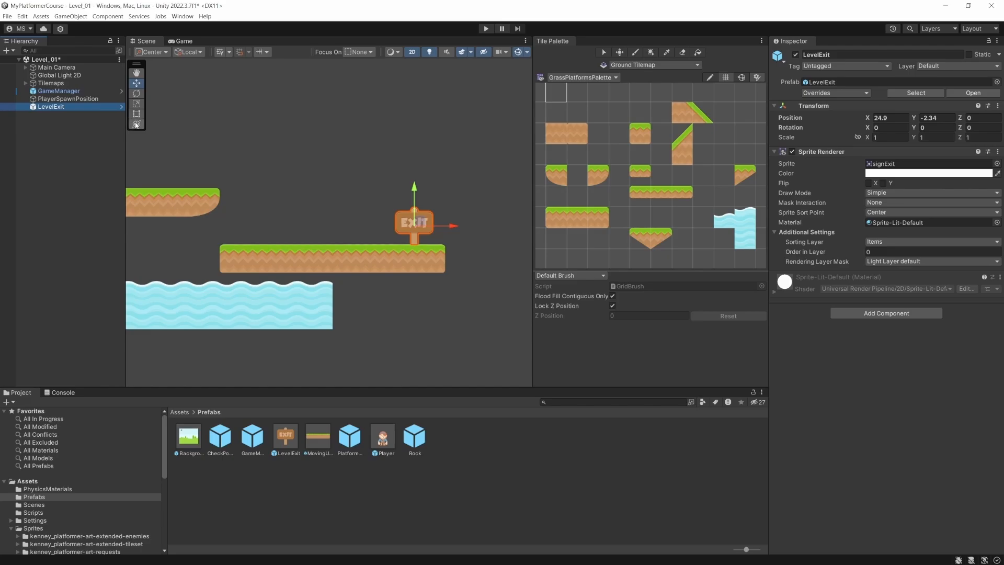
{"action": "left_click", "coordinate": [122, 107]}
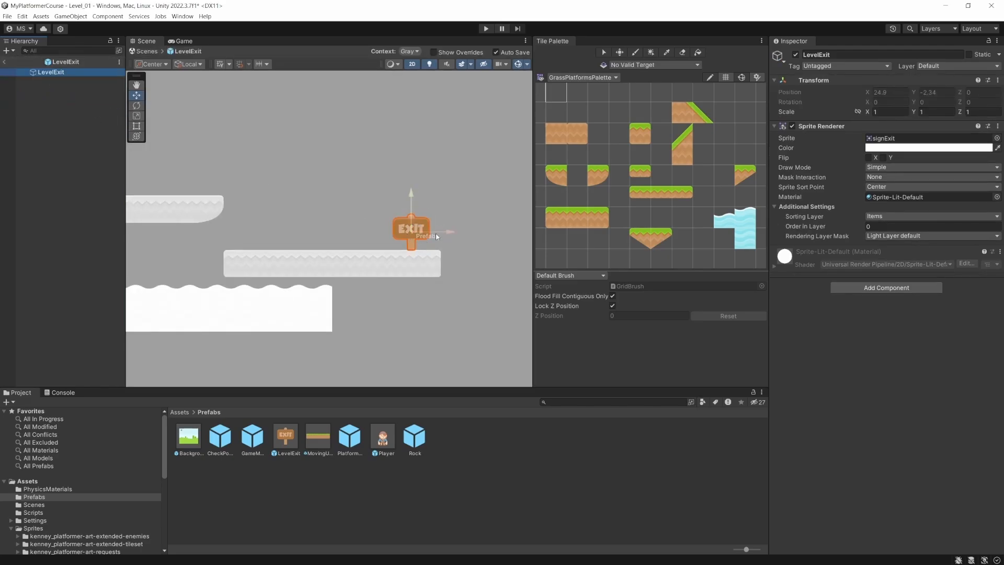
{"action": "left_click", "coordinate": [876, 287]}
{"action": "type", "text": "box"}
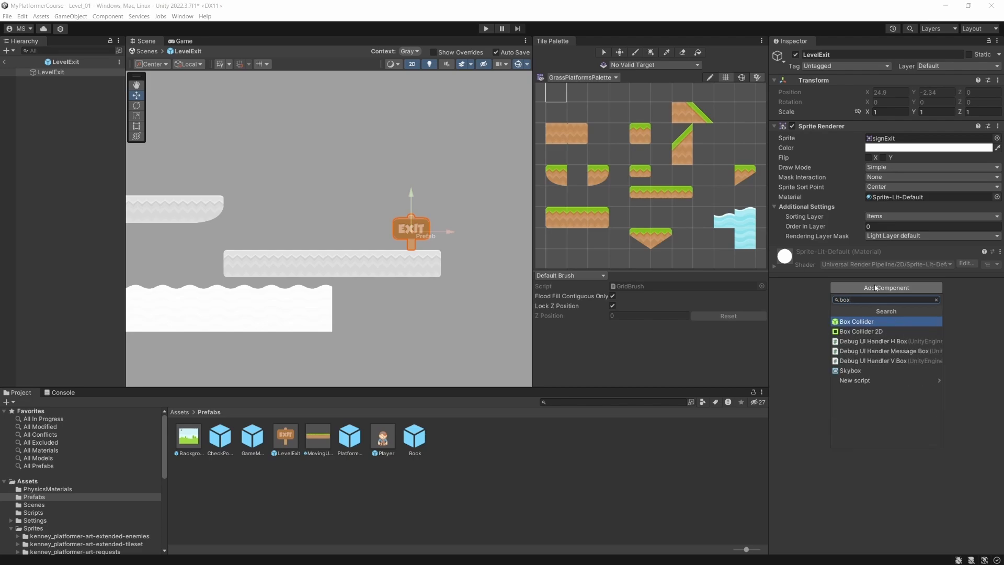
{"action": "left_click", "coordinate": [866, 331]}
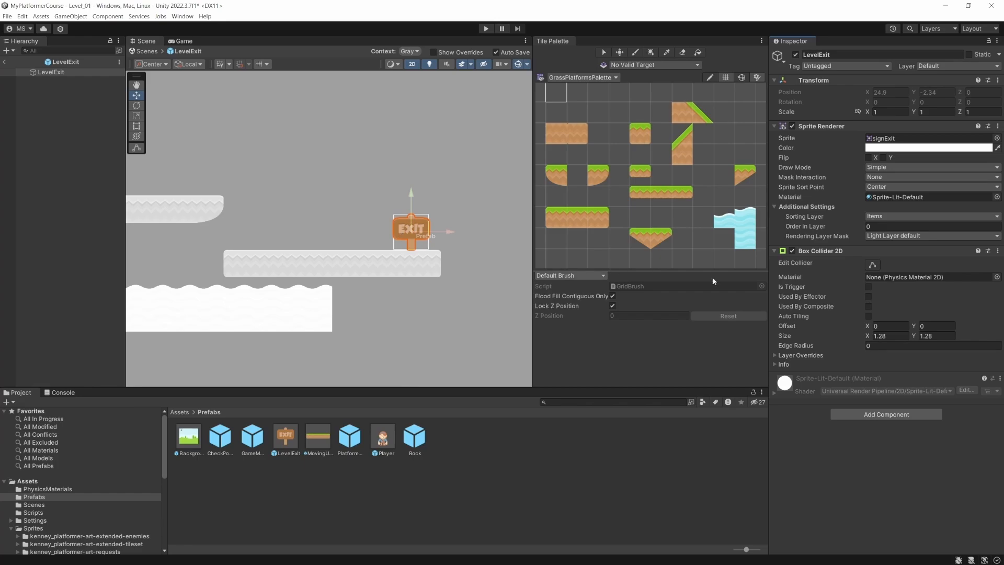
- Make the LevelExit prefab's Box Collider 2D a trigger and create a new tag named Exit
{"action": "left_click", "coordinate": [868, 287]}
{"action": "left_click", "coordinate": [841, 65]}
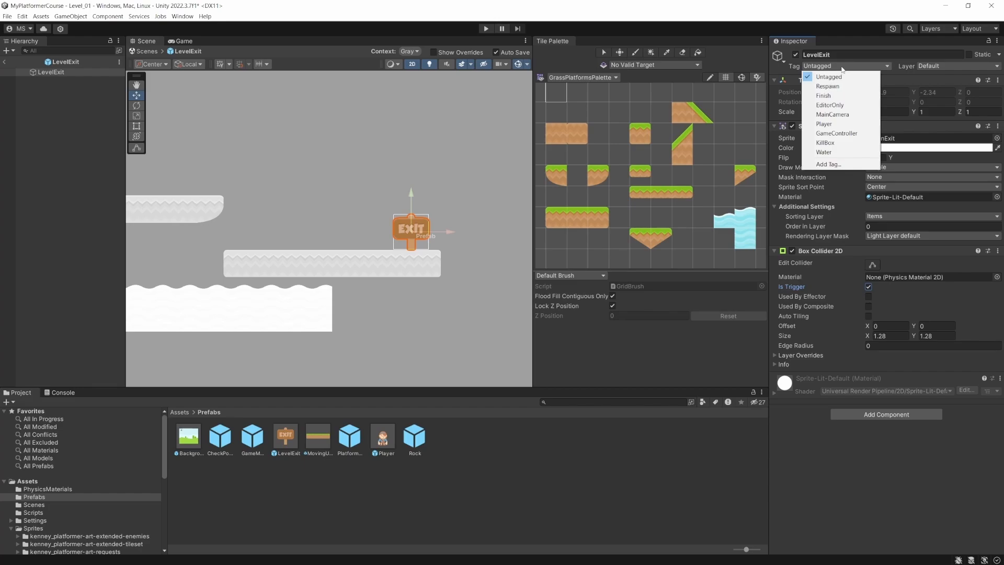
{"action": "left_click", "coordinate": [827, 165]}
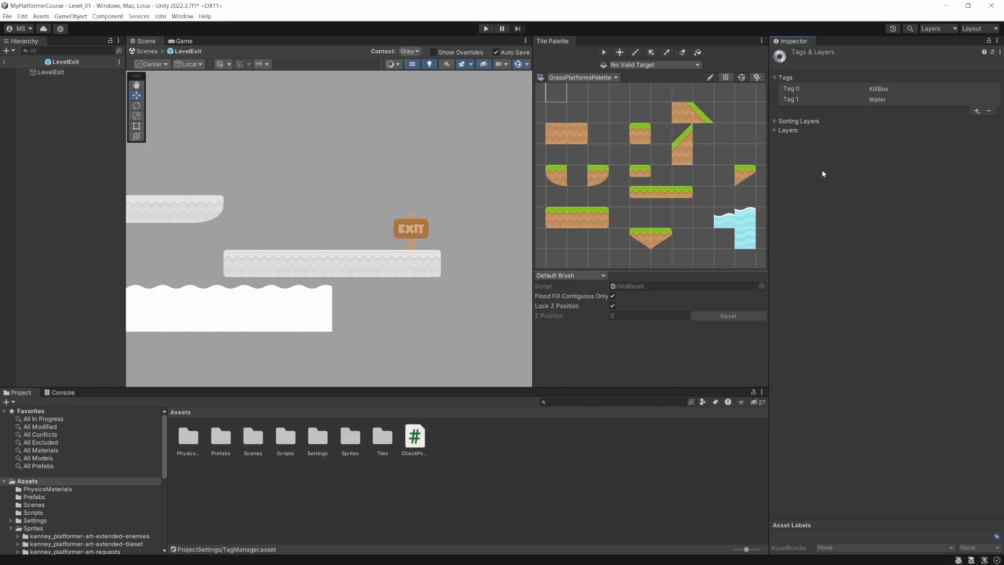
{"action": "left_click", "coordinate": [975, 112]}
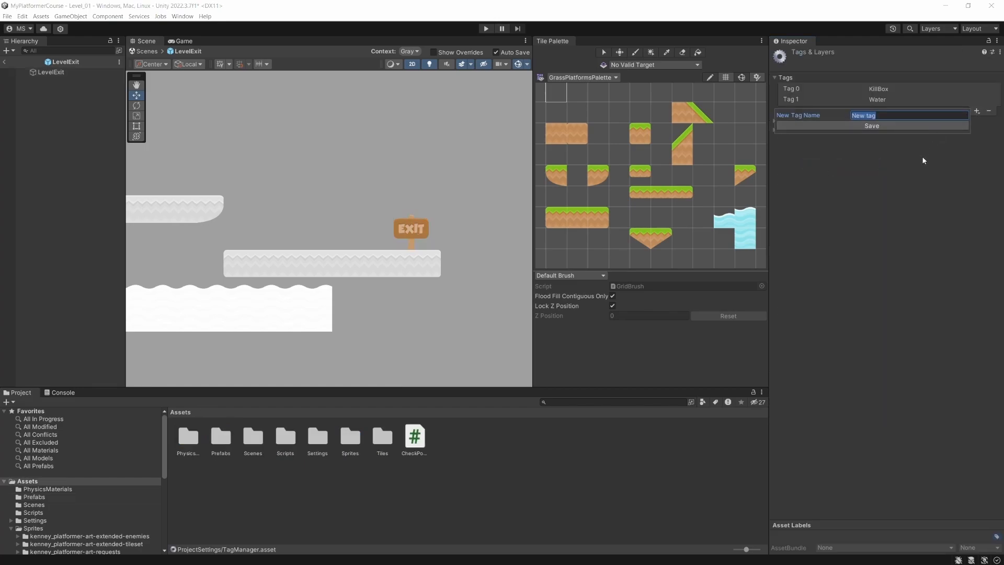
{"action": "type", "text": "Exit"}
{"action": "left_click", "coordinate": [902, 129]}
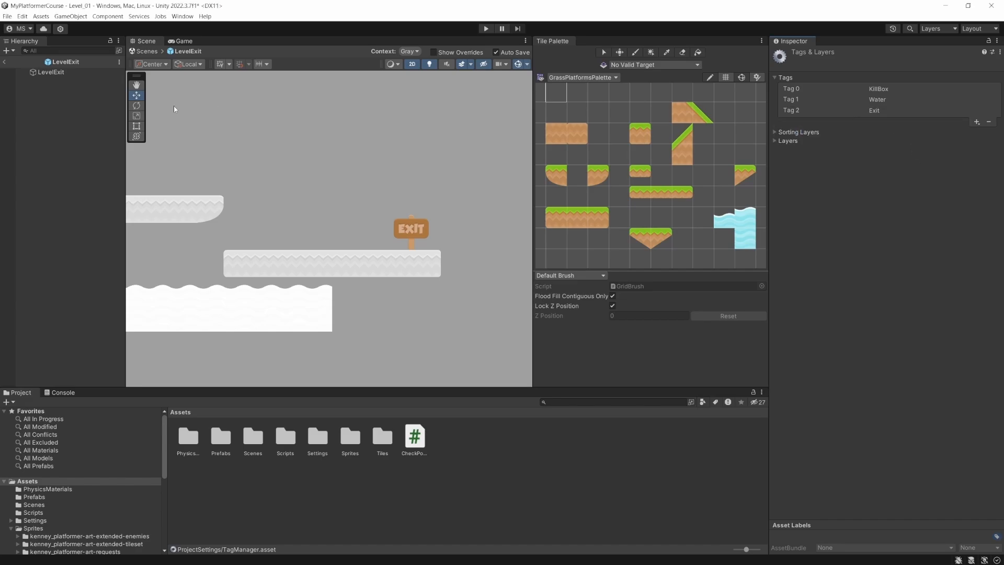
- Assign the Exit tag to the LevelExit prefab and return to the Level_01 scene
{"action": "left_click", "coordinate": [62, 73]}
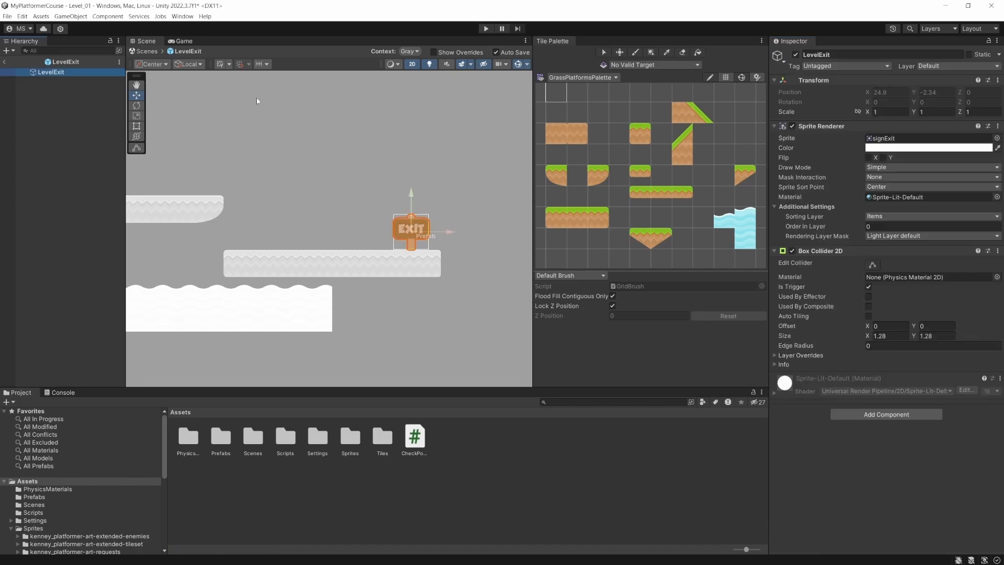
{"action": "left_click", "coordinate": [855, 67]}
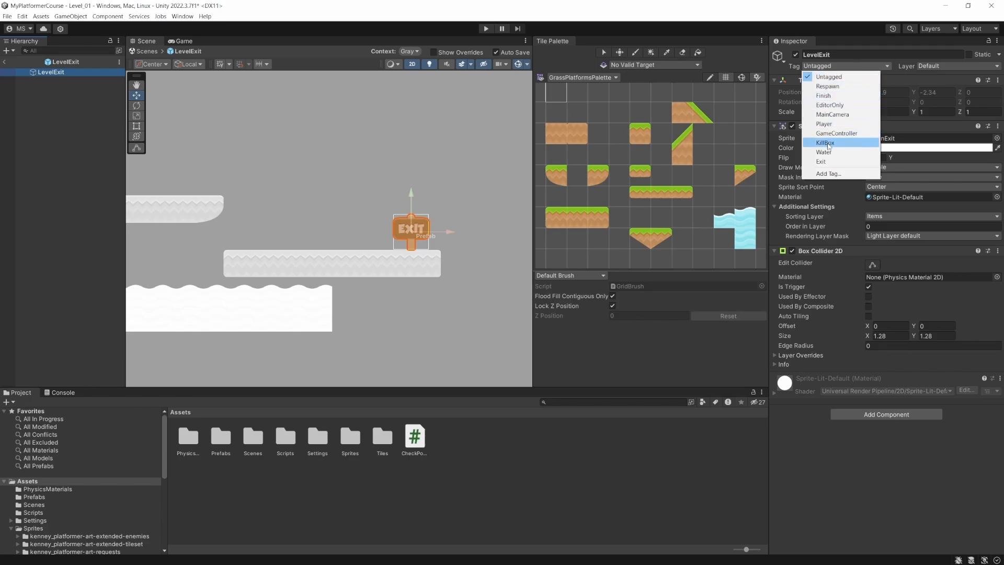
{"action": "left_click", "coordinate": [822, 162]}
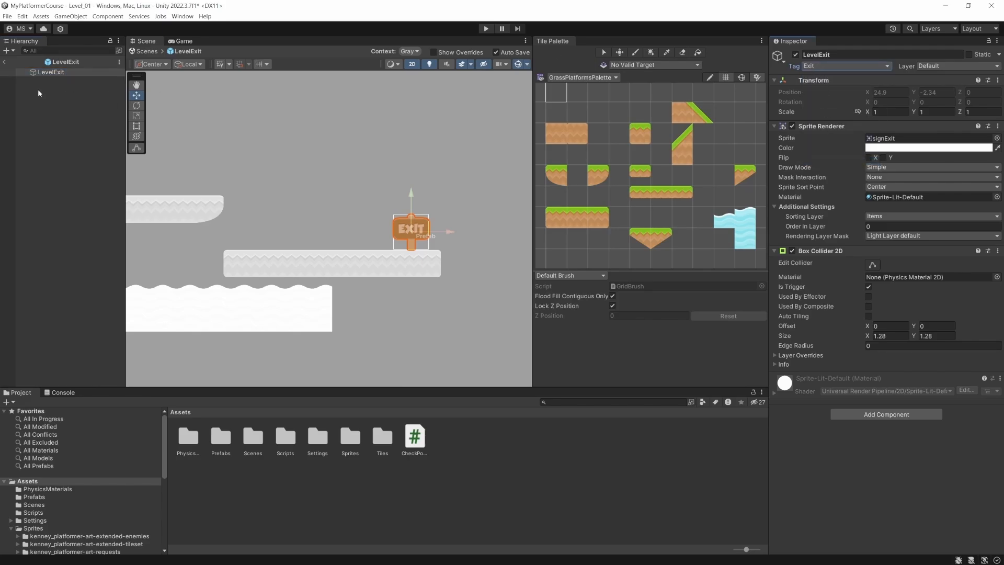
{"action": "left_click", "coordinate": [4, 62]}
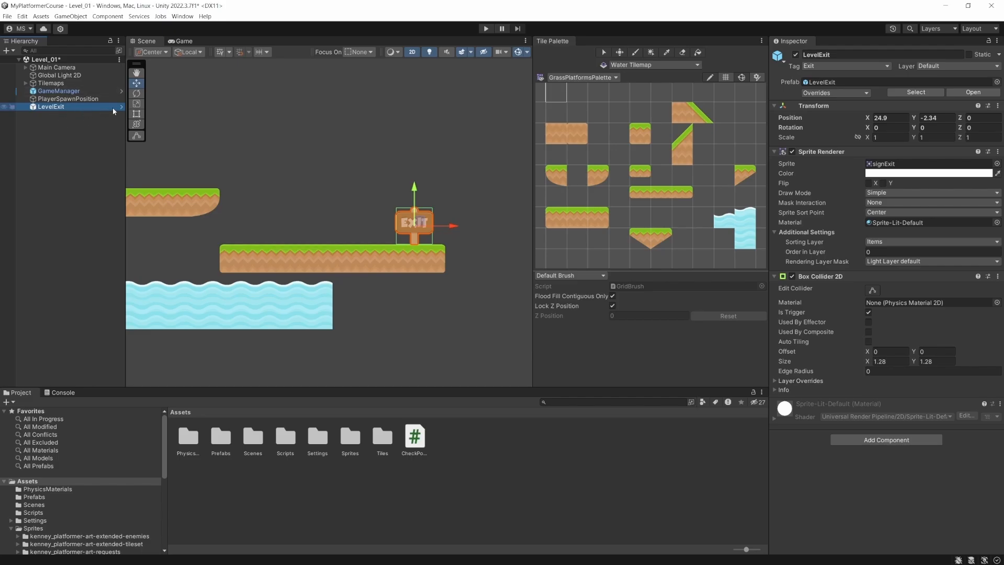
- Check the LevelExit instance for prefab overrides and save the Level_01 scene
{"action": "left_click", "coordinate": [842, 92]}
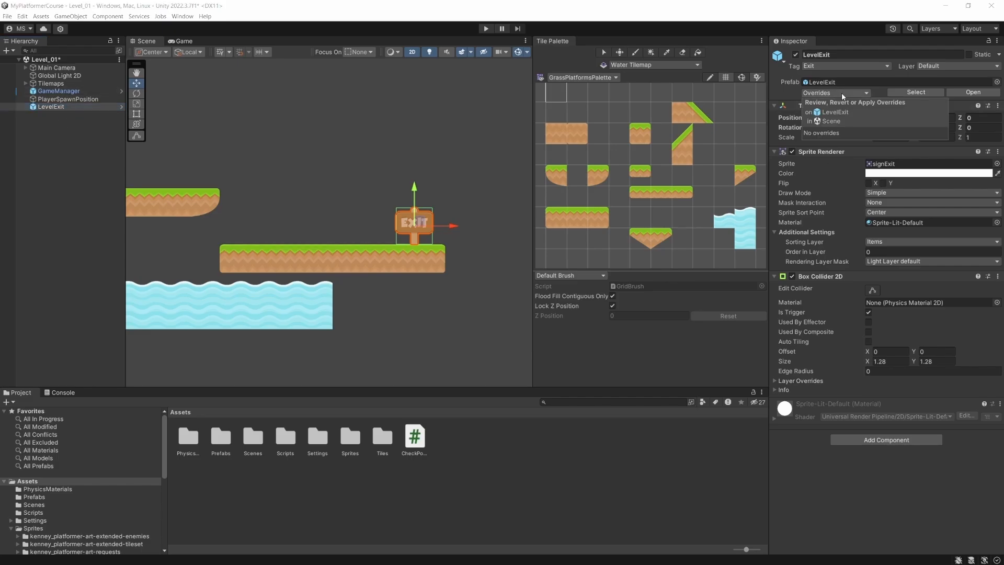
{"action": "left_click", "coordinate": [842, 93]}
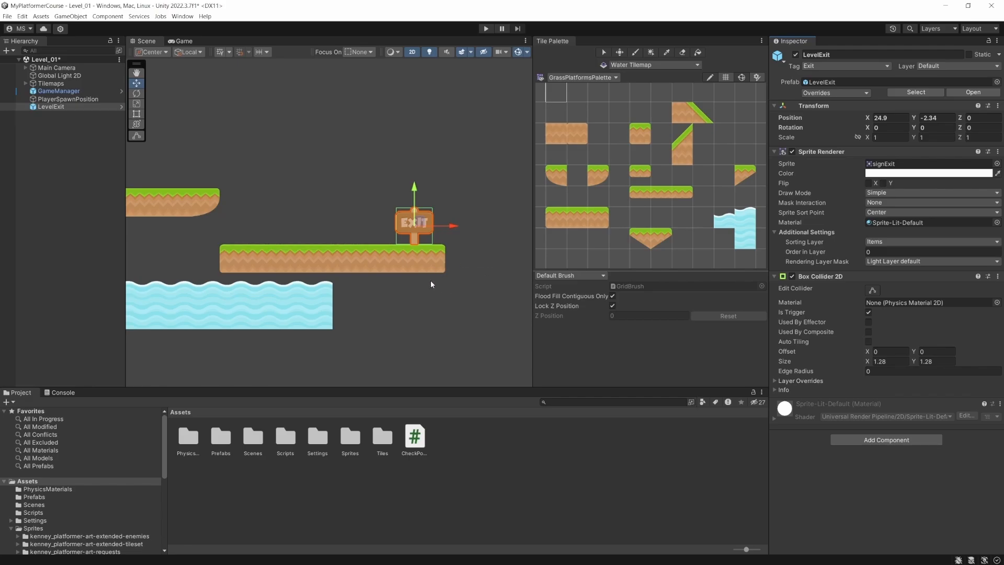
{"action": "key", "text": "ctrl+s"}
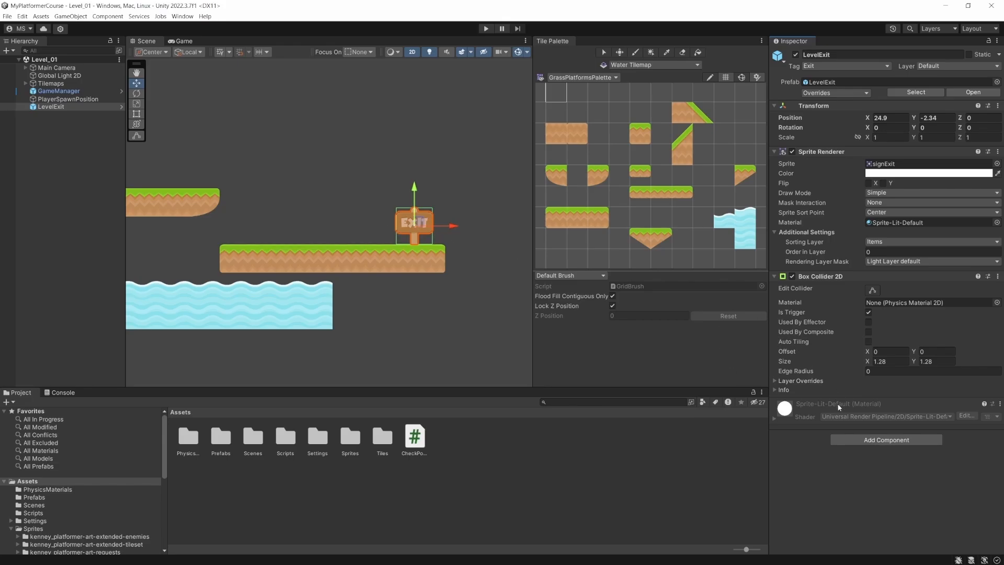
- Create a new script named LevelExit on the LevelExit object and open it in Visual Studio
{"action": "left_click", "coordinate": [895, 441]}
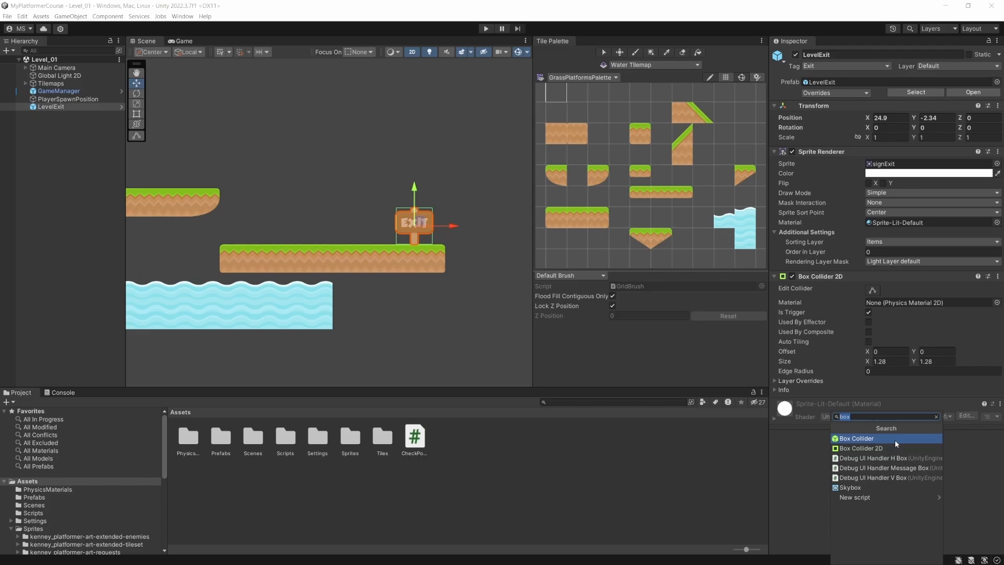
{"action": "type", "text": "LevelExit"}
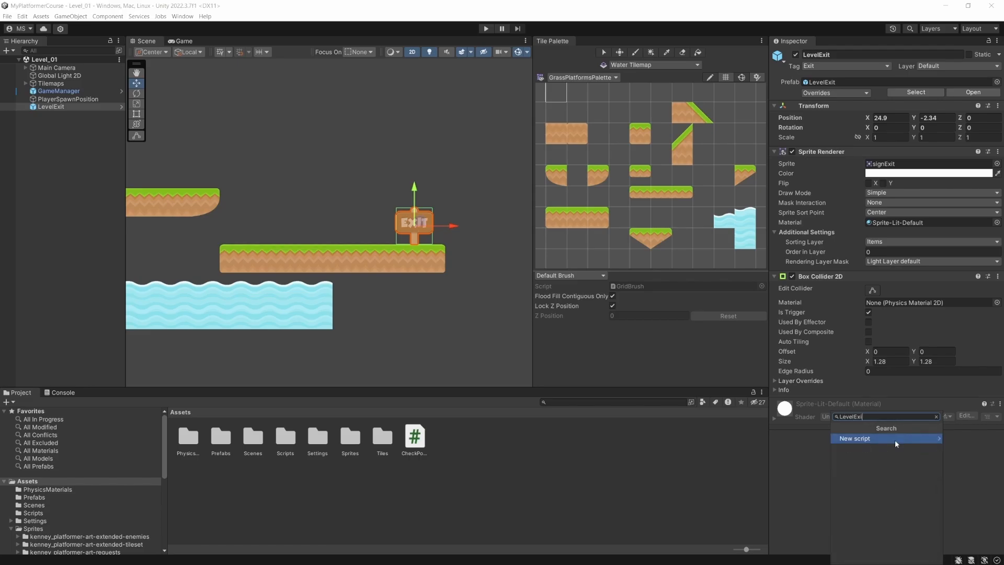
{"action": "key", "text": "Return"}
{"action": "key", "text": "Return"}
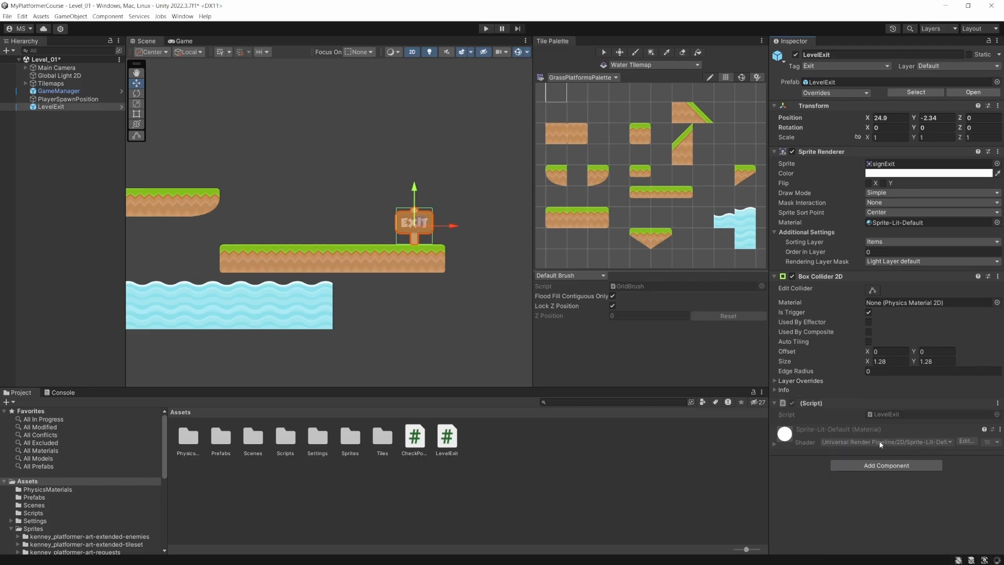
{"action": "double_click", "coordinate": [896, 414]}
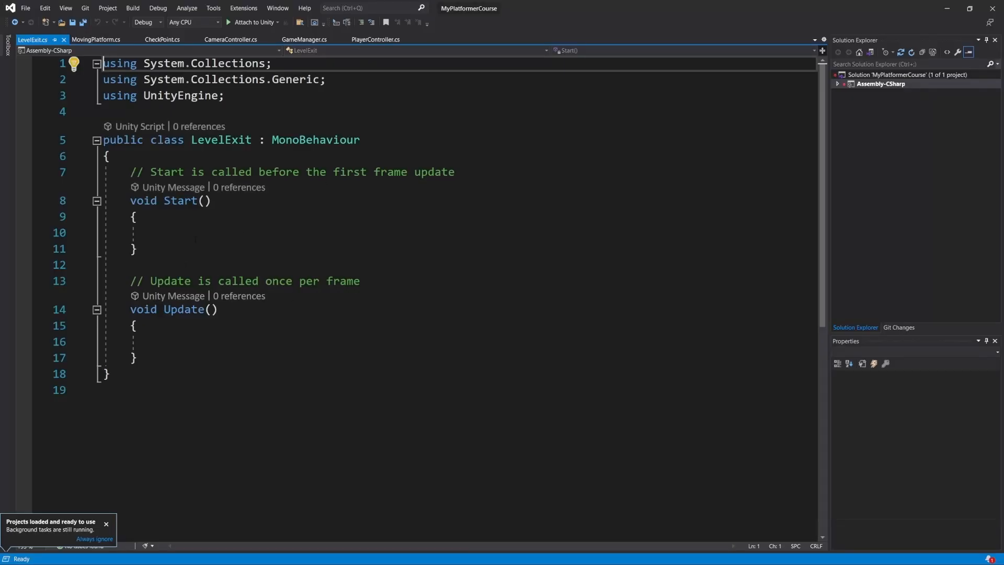
- Replace the default Start and Update methods in the LevelExit class with an OnTriggerEnter2D(Collider2D collision) method
{"action": "left_click_drag", "start_coordinate": [138, 357], "coordinate": [130, 173]}
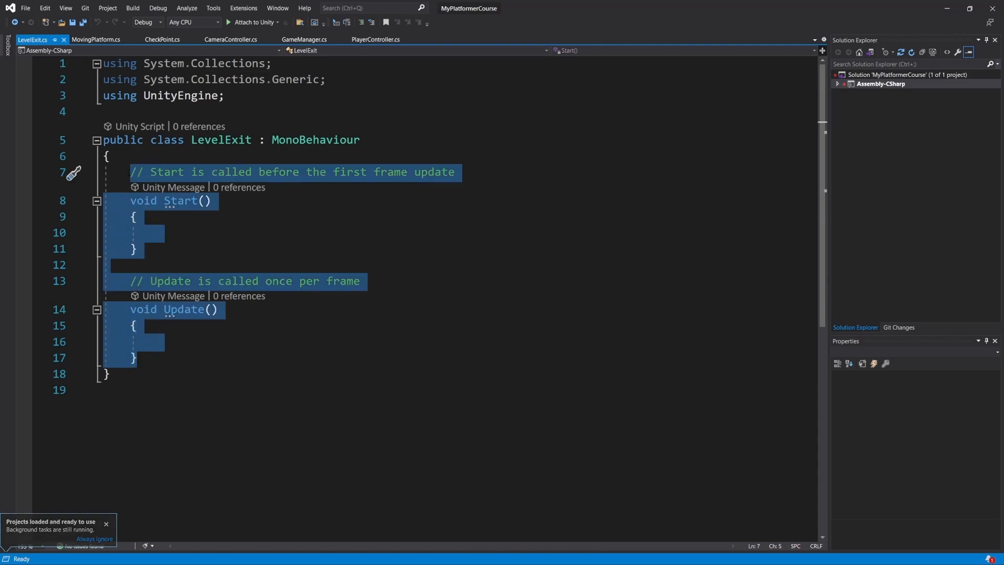
{"action": "key", "text": "Delete"}
{"action": "key", "text": "Return"}
{"action": "type", "text": "ontrig"}
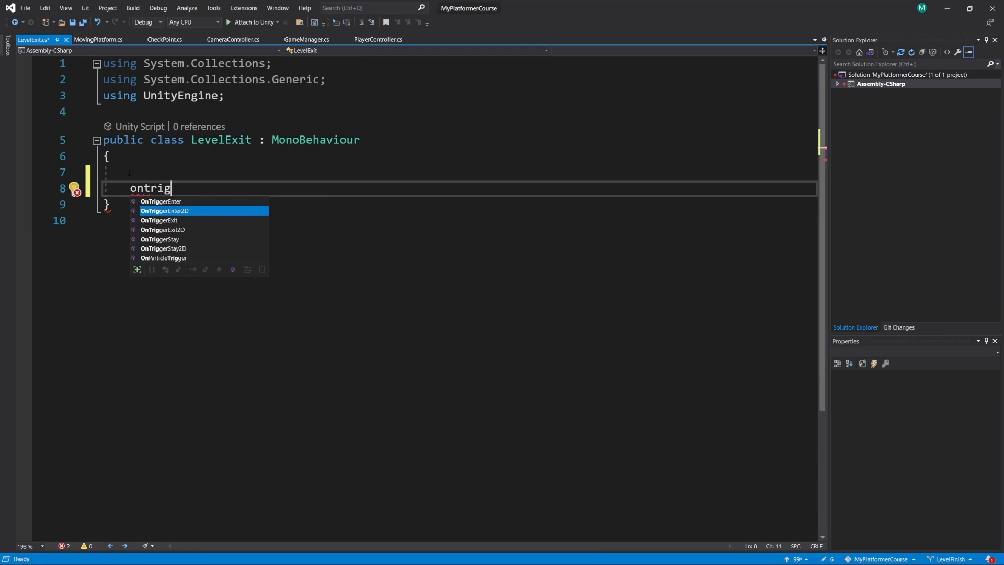
{"action": "key", "text": "Tab"}
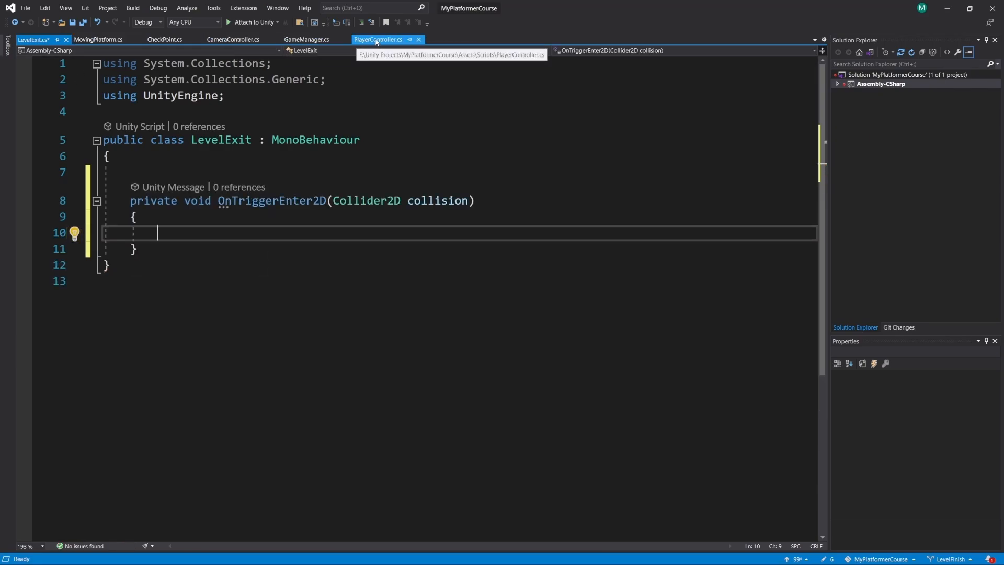
- Following PlayerController's tag checks, add an if block to LevelExit's OnTriggerEnter2D with the condition collision.gameObject.CompareTag("Exit")
{"action": "left_click", "coordinate": [377, 41]}
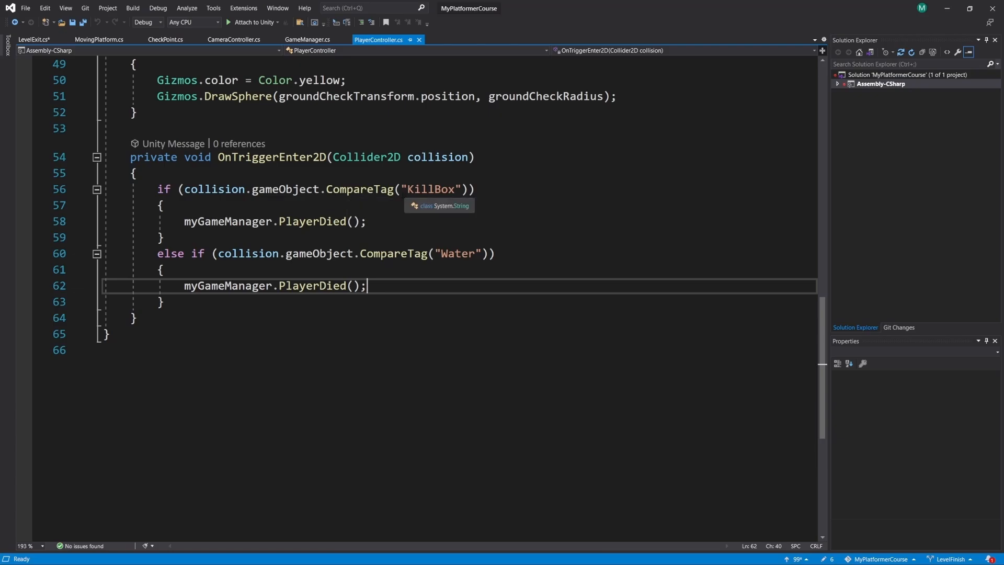
{"action": "left_click", "coordinate": [30, 41]}
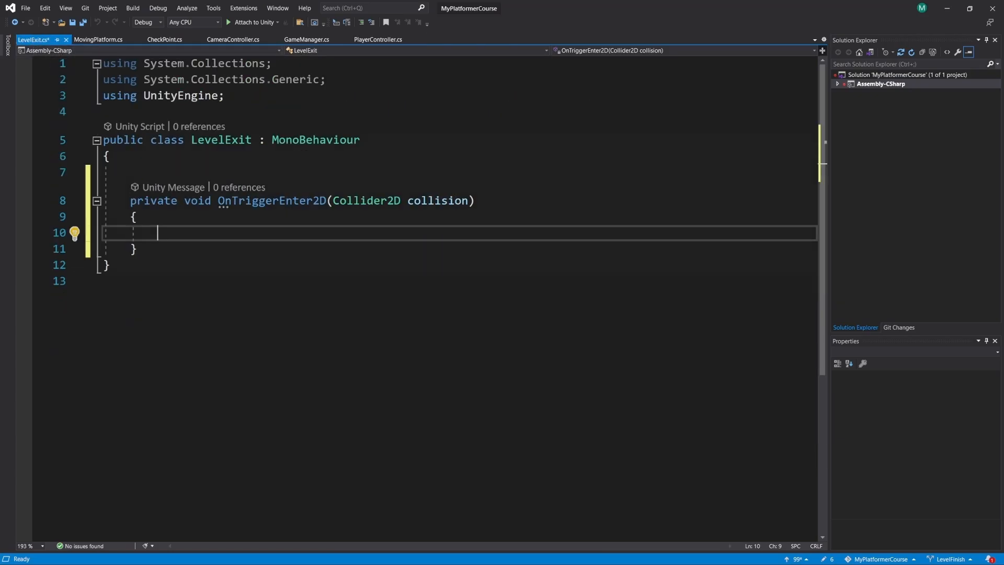
{"action": "type", "text": "if (c"}
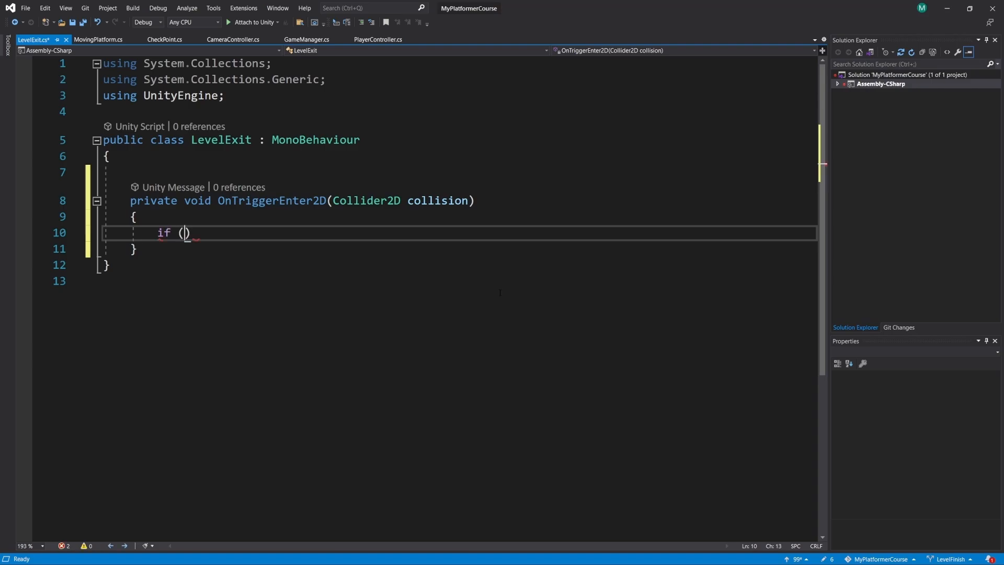
{"action": "type", "text": "ollision.gameObject"}
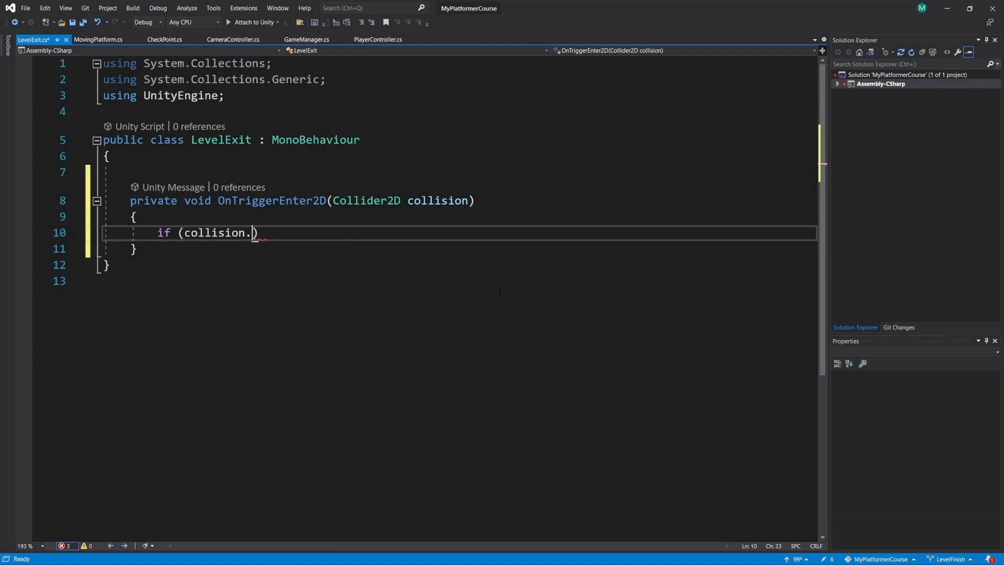
{"action": "type", "text": ".CompareTag(\""}
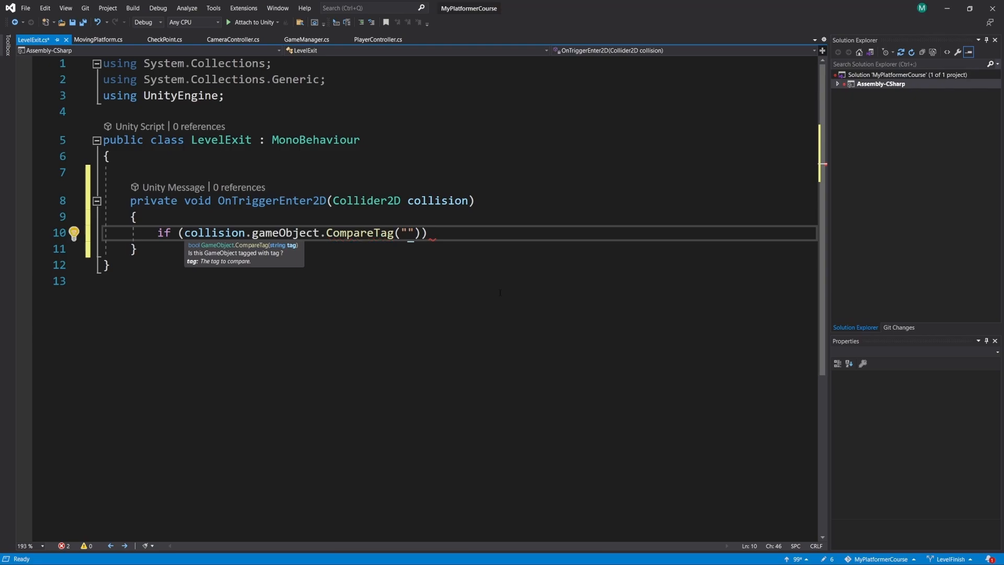
{"action": "type", "text": "Level"}
{"action": "key", "text": "BackSpace"}
{"action": "key", "text": "BackSpace"}
{"action": "key", "text": "BackSpace"}
{"action": "key", "text": "BackSpace"}
{"action": "key", "text": "BackSpace"}
{"action": "type", "text": "Exit"}
{"action": "key", "text": "Right"}
{"action": "key", "text": "Right"}
{"action": "key", "text": "Right"}
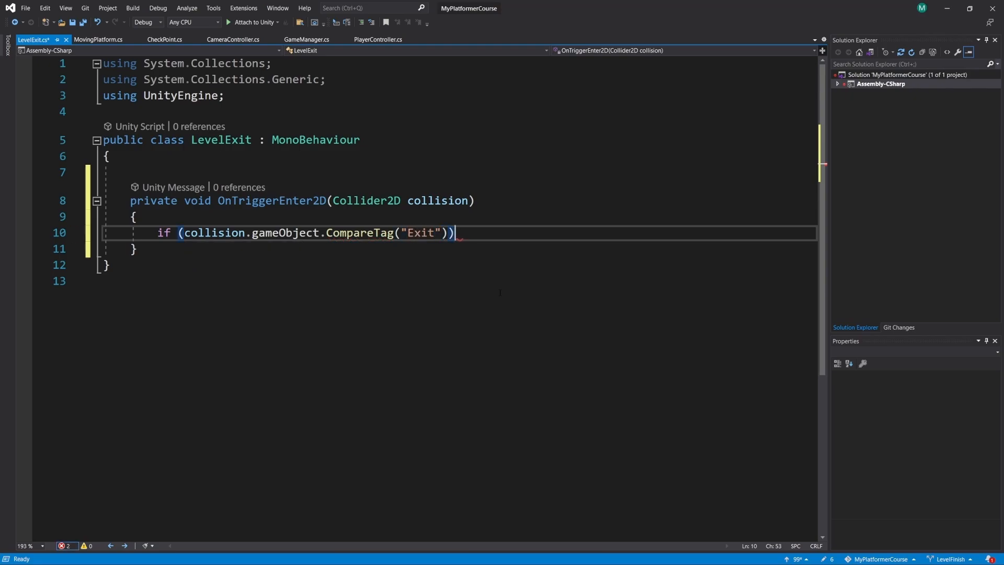
{"action": "key", "text": "Return"}
{"action": "type", "text": "{"}
{"action": "key", "text": "Return"}
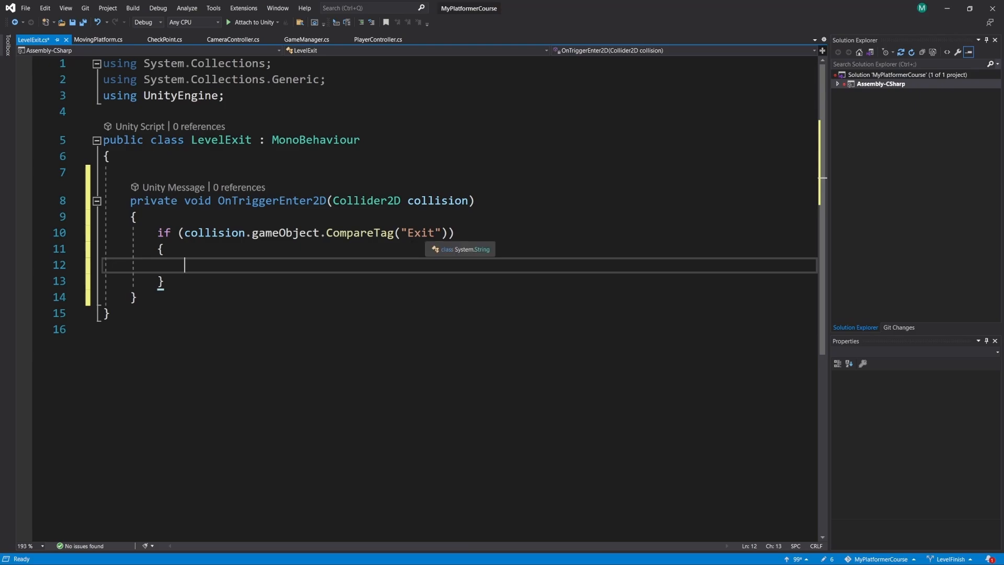
- Add Debug.Log("Load Next Level"); inside the Exit tag check and save the script
{"action": "type", "text": "Debug.Log(\""}
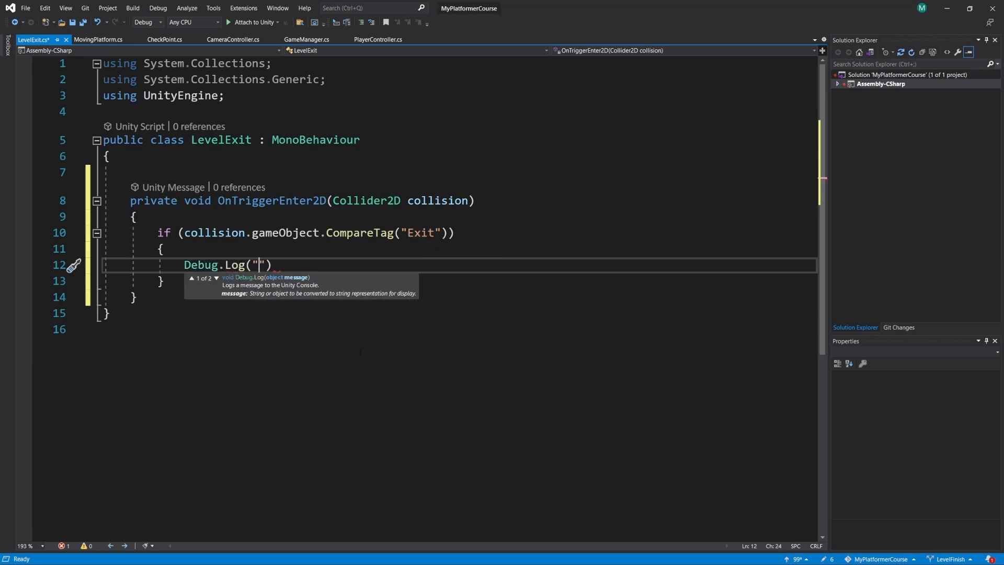
{"action": "type", "text": ":"}
{"action": "key", "text": "BackSpace"}
{"action": "type", "text": "Load Next"}
{"action": "type", "text": " Level\""}
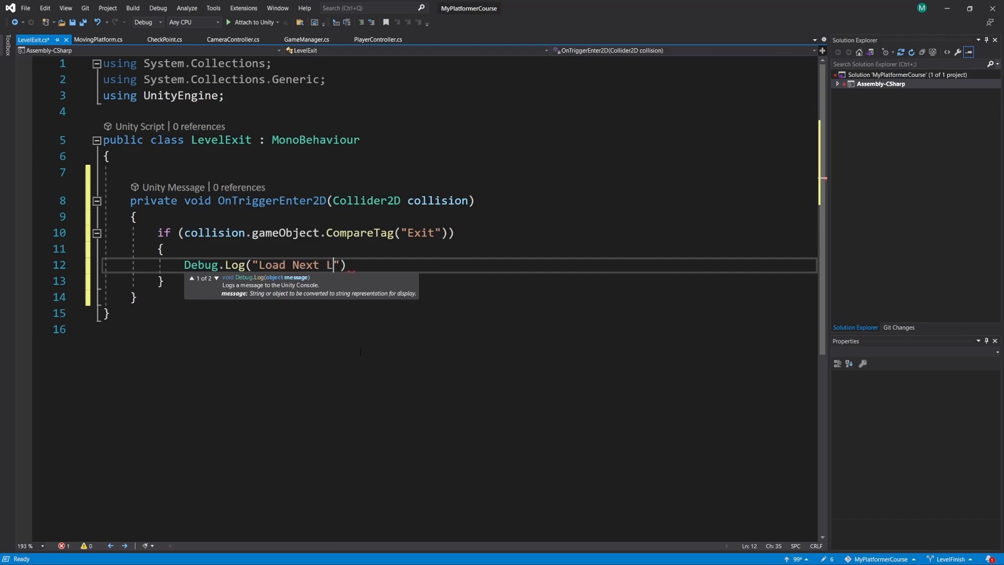
{"action": "type", "text": ");"}
{"action": "key", "text": "ctrl+s"}
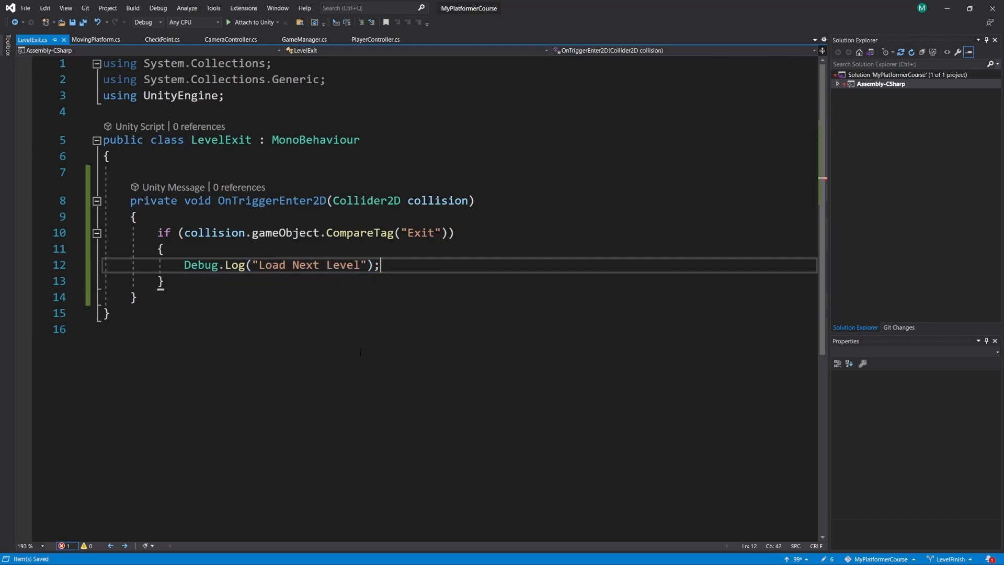
- Switch back to Unity, show the Console and play-test Level_01 by moving the player across the platforms to the exit sign
{"action": "key", "text": "alt+Tab"}
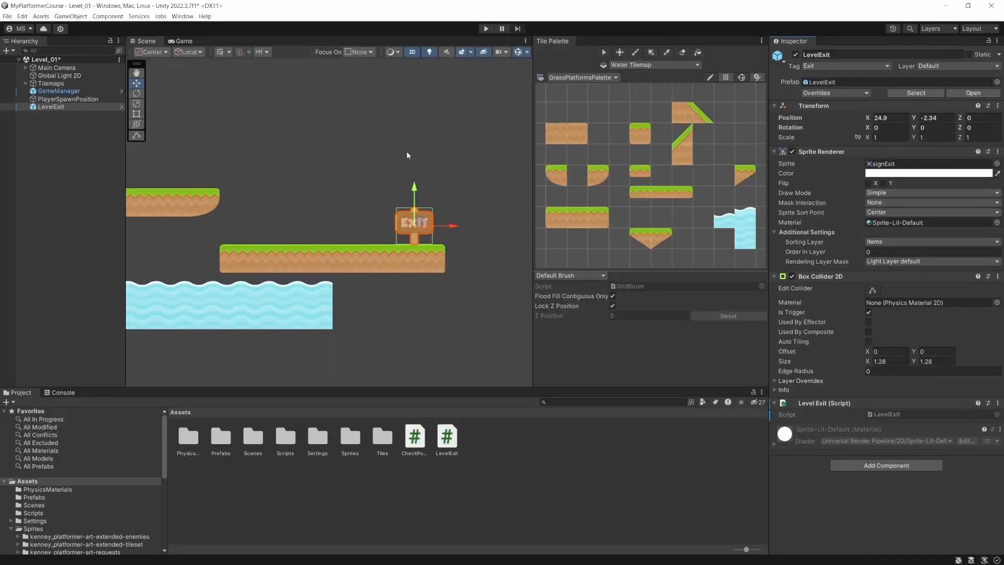
{"action": "left_click", "coordinate": [61, 392]}
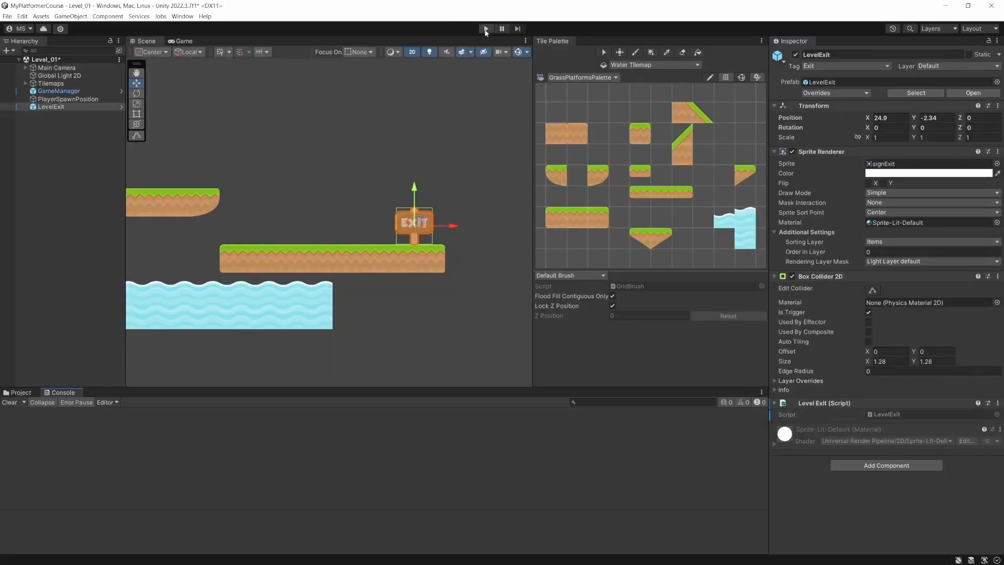
{"action": "left_click", "coordinate": [486, 29]}
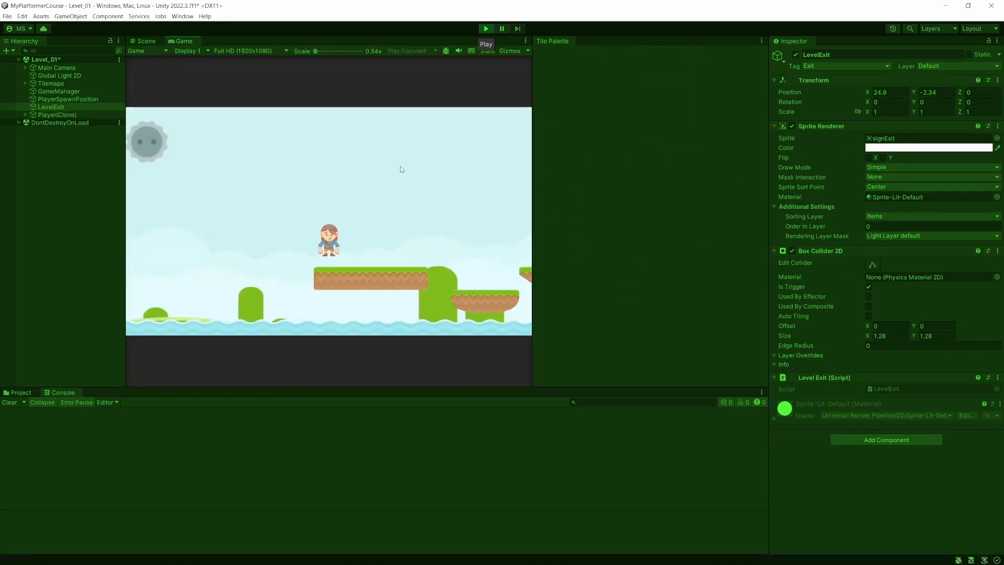
{"action": "key", "text": "d"}
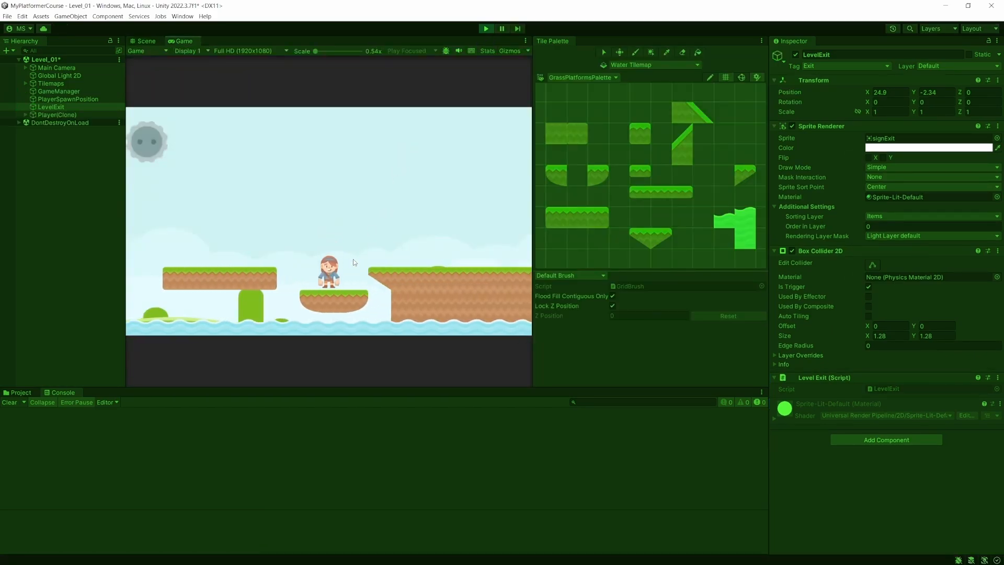
{"action": "key", "text": "d"}
{"action": "key", "text": "space"}
{"action": "key", "text": "d"}
{"action": "key", "text": "space"}
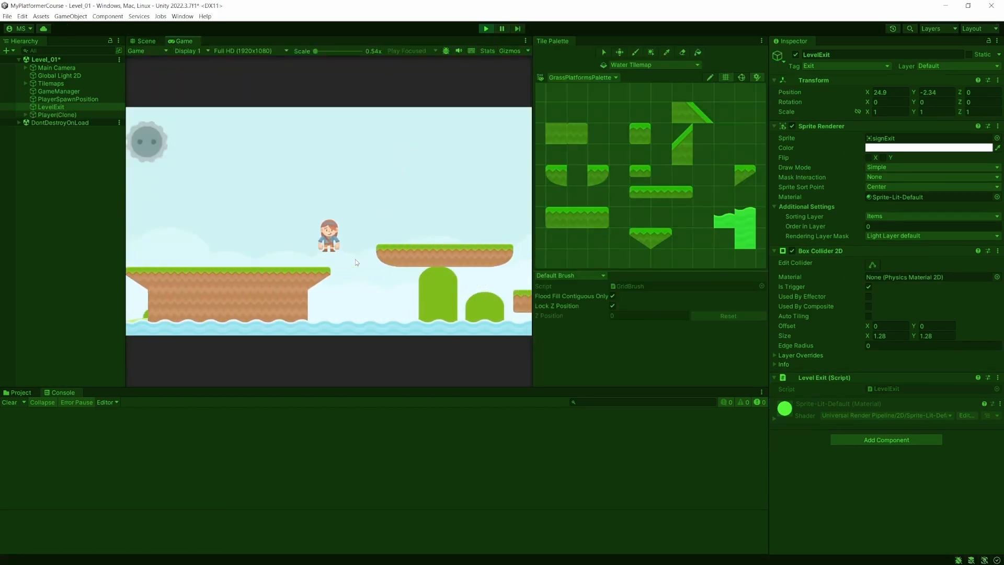
{"action": "key", "text": "d"}
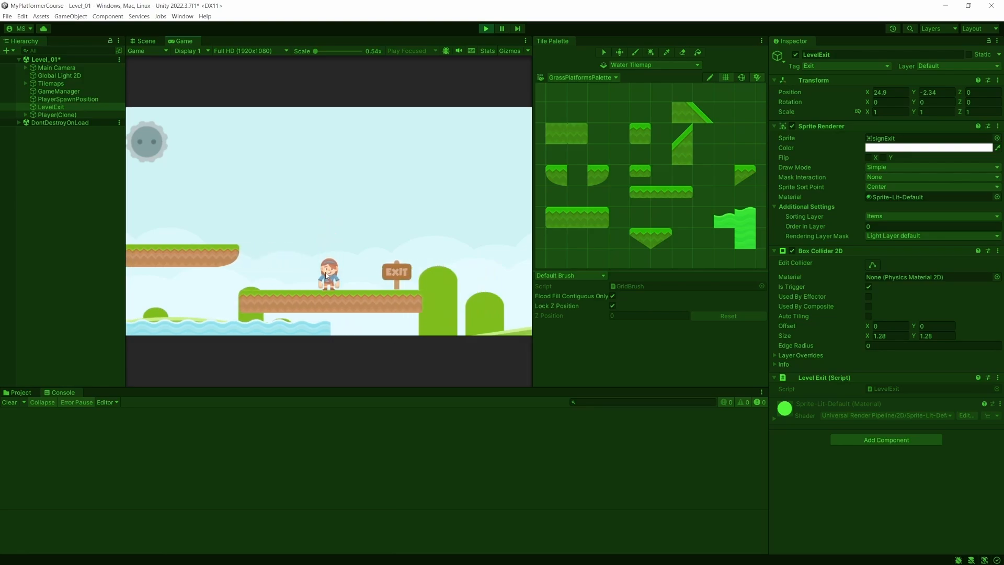
{"action": "key", "text": "a"}
{"action": "key", "text": "d"}
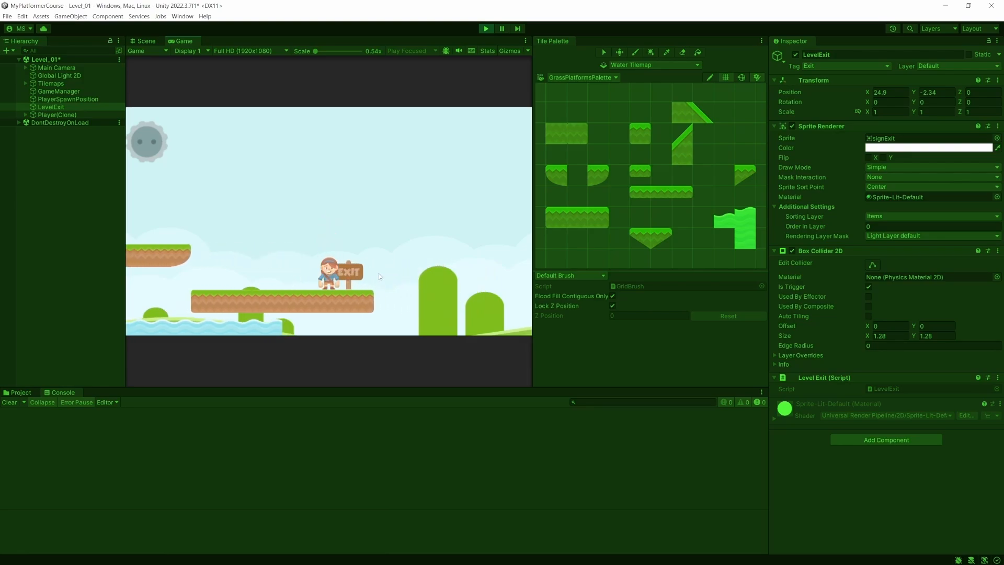
- Move the player back and forth across the exit sign's trigger, and end the play-test
{"action": "key", "text": "a"}
{"action": "key", "text": "d"}
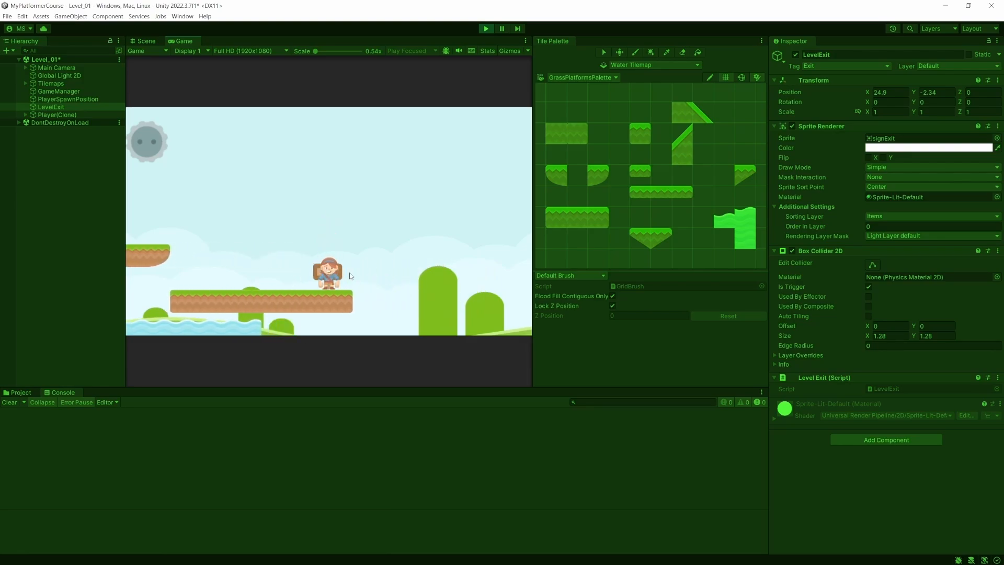
{"action": "left_click", "coordinate": [484, 29]}
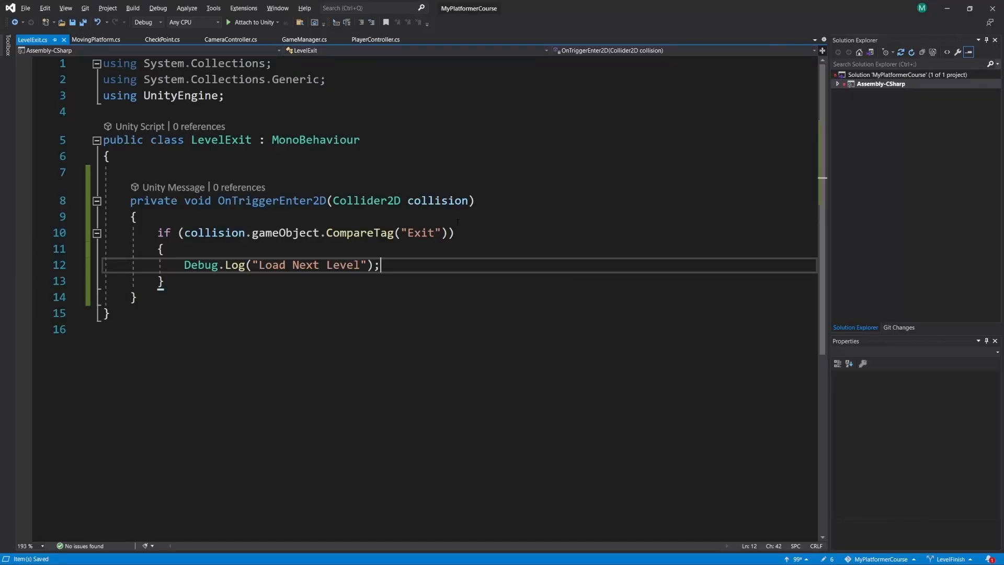
- In the LevelExit script, change the compared tag in OnTriggerEnter2D to "Player" and save
{"action": "left_click_drag", "start_coordinate": [434, 232], "coordinate": [407, 232]}
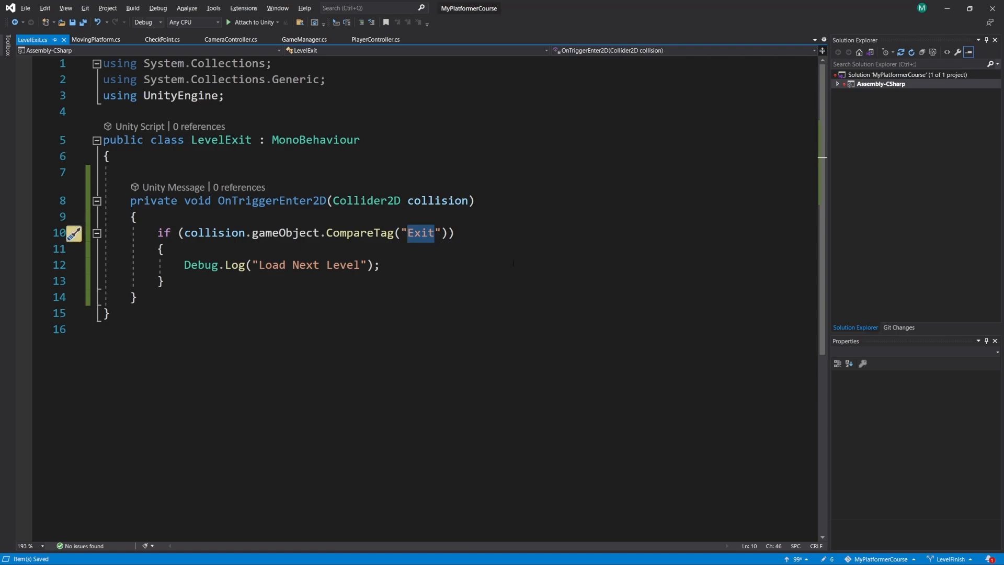
{"action": "type", "text": "Player"}
{"action": "key", "text": "ctrl+s"}
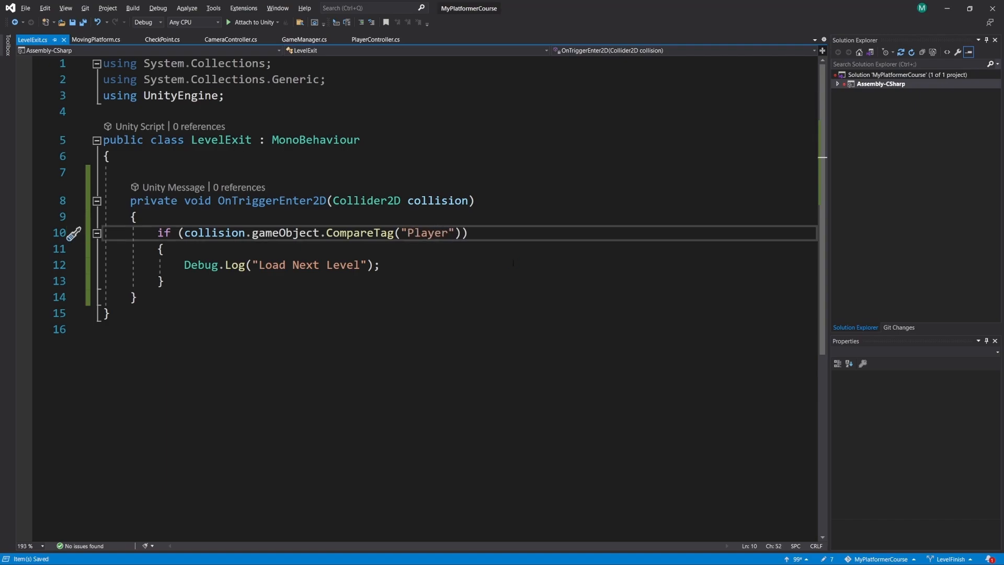
- Switch to Unity, play-test Level_01 by moving the player over to the exit sign, and stop play mode
{"action": "key", "text": "alt+Tab"}
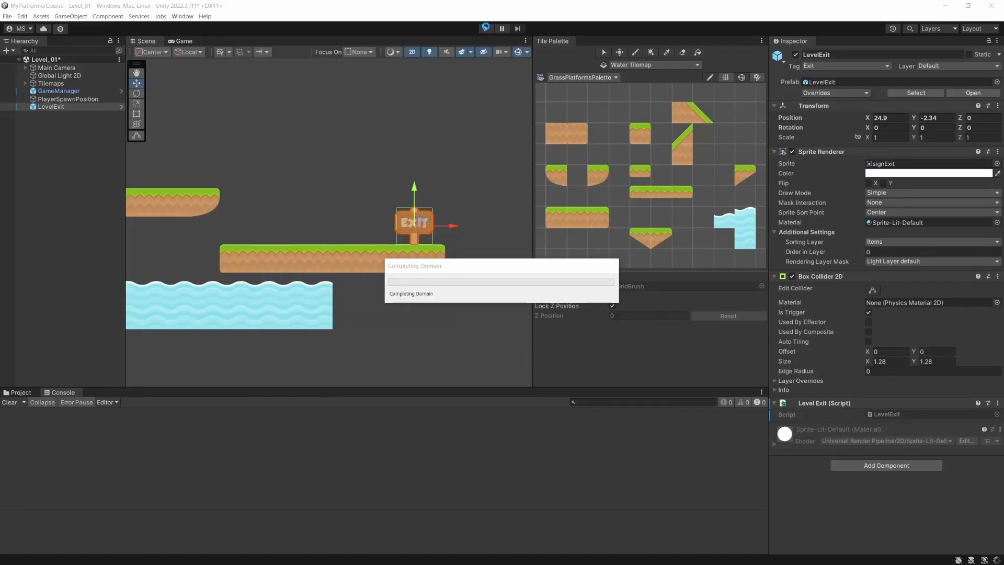
{"action": "left_click", "coordinate": [485, 28]}
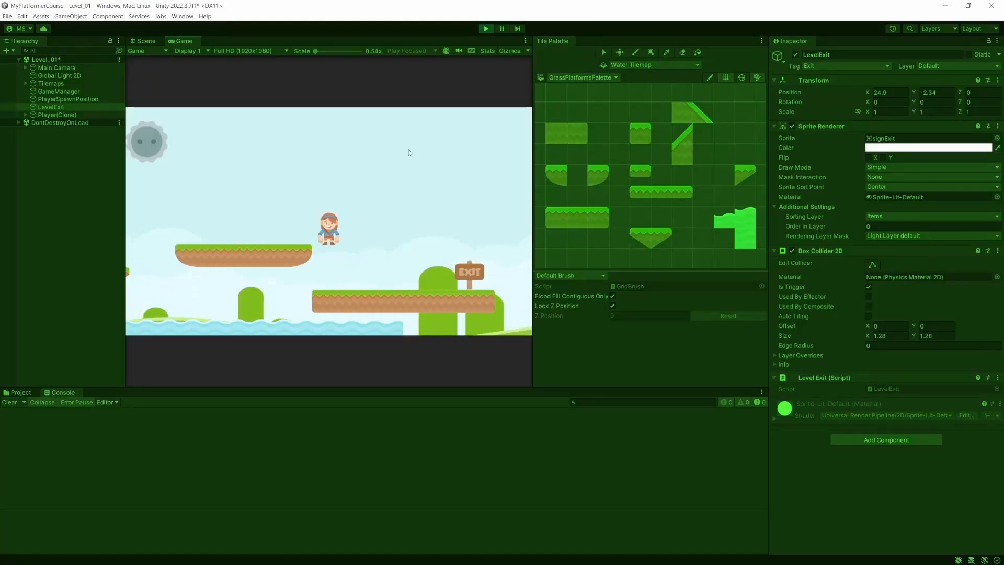
{"action": "key", "text": "Right"}
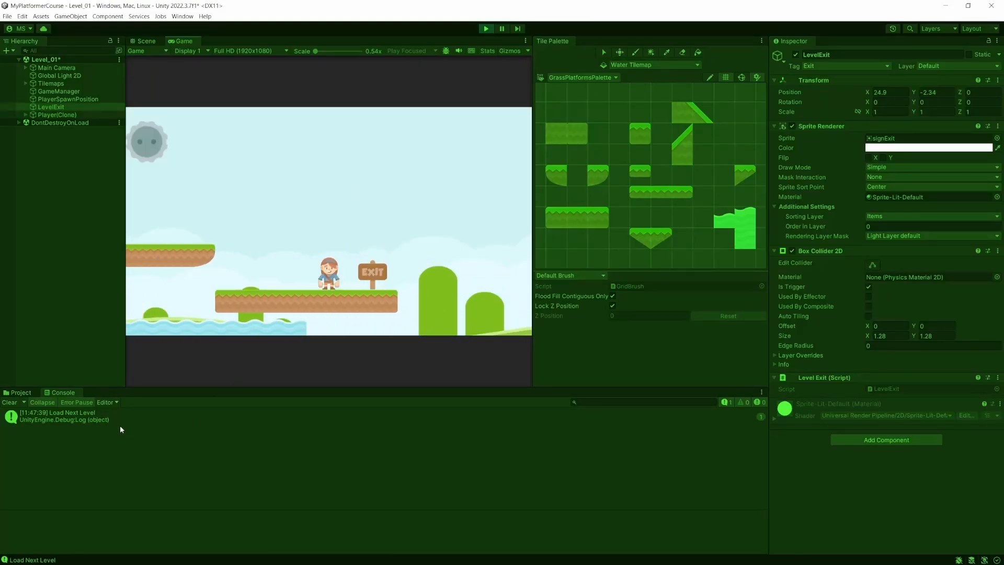
{"action": "left_click", "coordinate": [487, 29]}
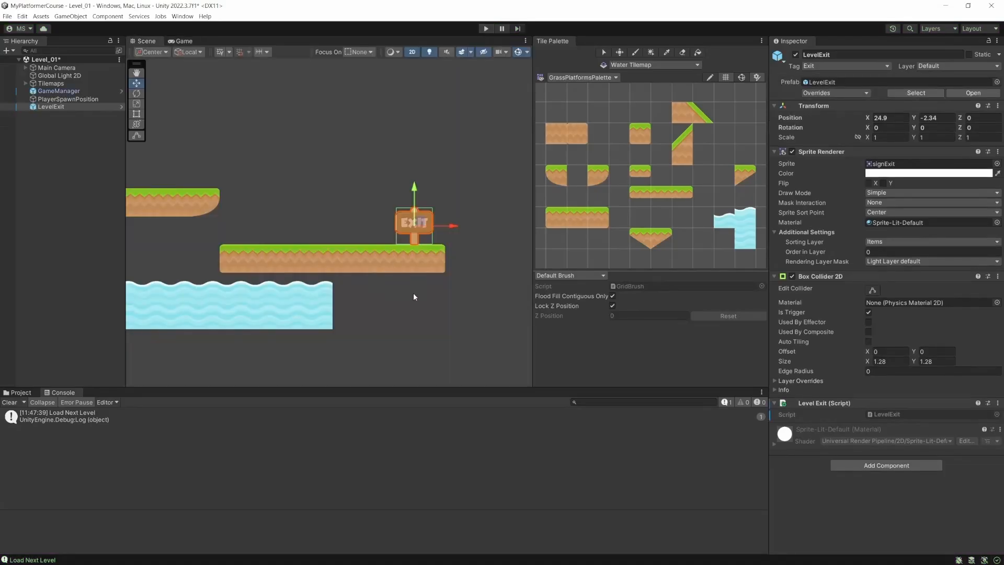
- In Visual Studio, declare [SerializeField] string levelNameToLoad; above LevelExit's OnTriggerEnter2D method and save the script
{"action": "key", "text": "alt+Tab"}
{"action": "left_click_drag", "start_coordinate": [380, 265], "coordinate": [184, 265]}
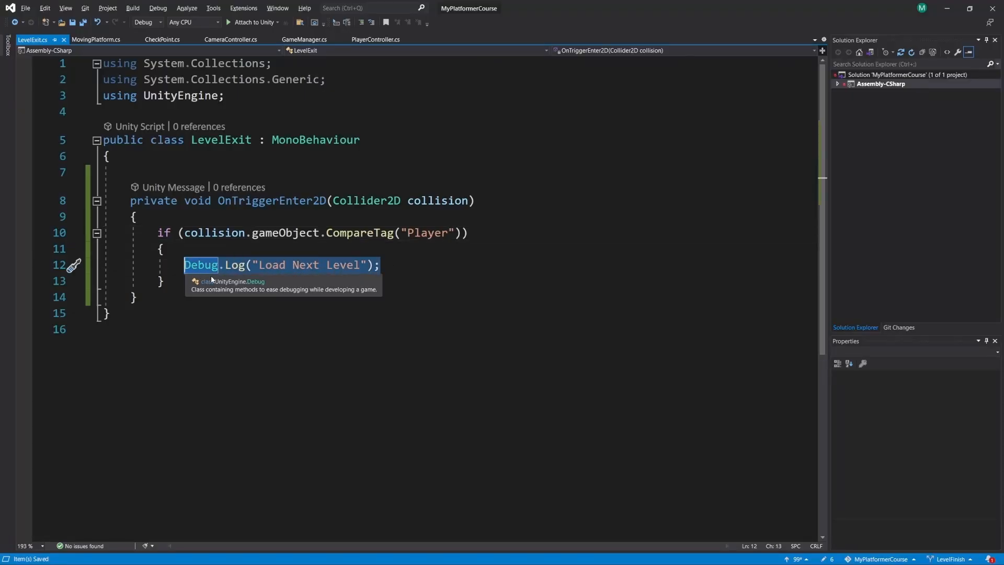
{"action": "left_click", "coordinate": [166, 168]}
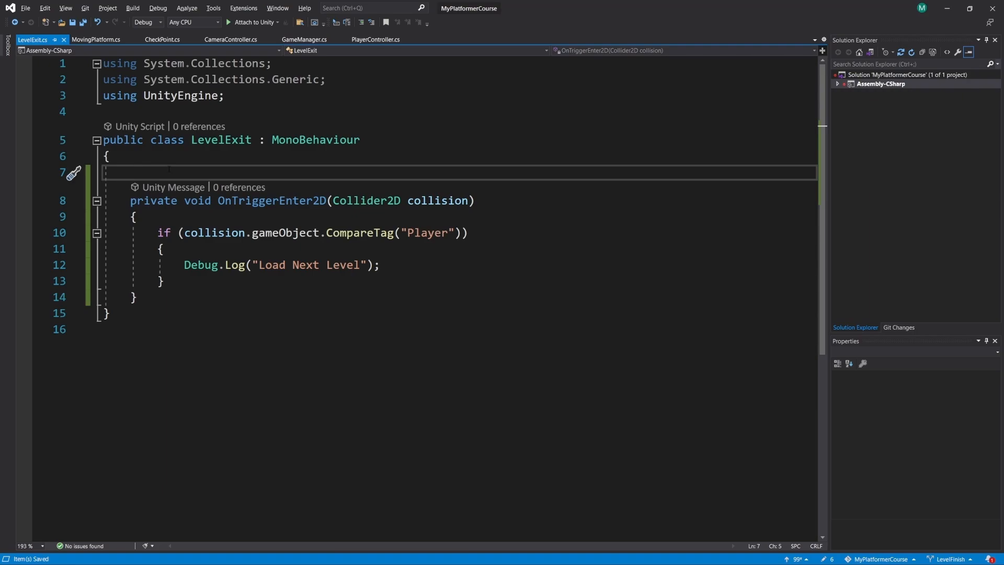
{"action": "key", "text": "Return"}
{"action": "key", "text": "Return"}
{"action": "key", "text": "Up"}
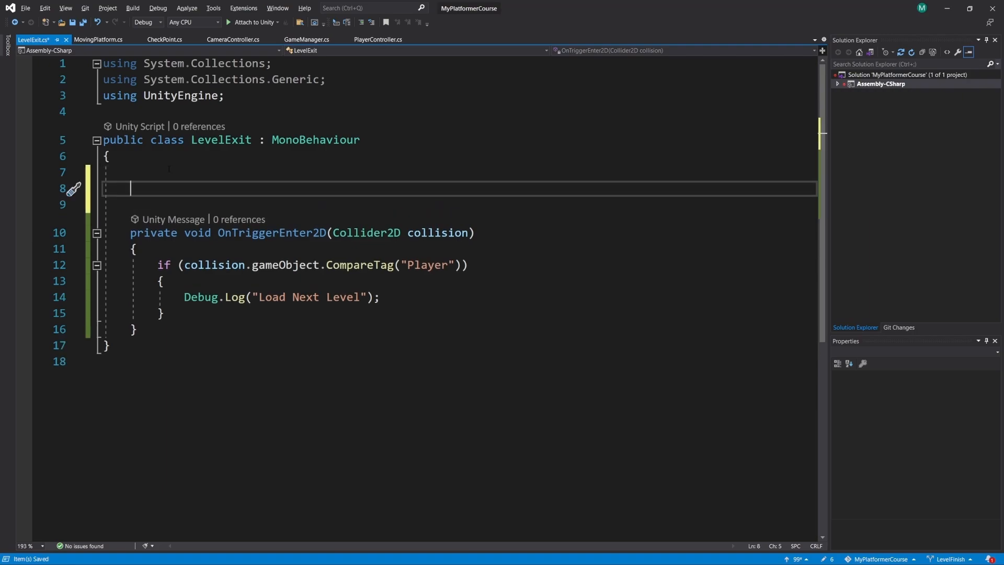
{"action": "type", "text": "[SerializeField]"}
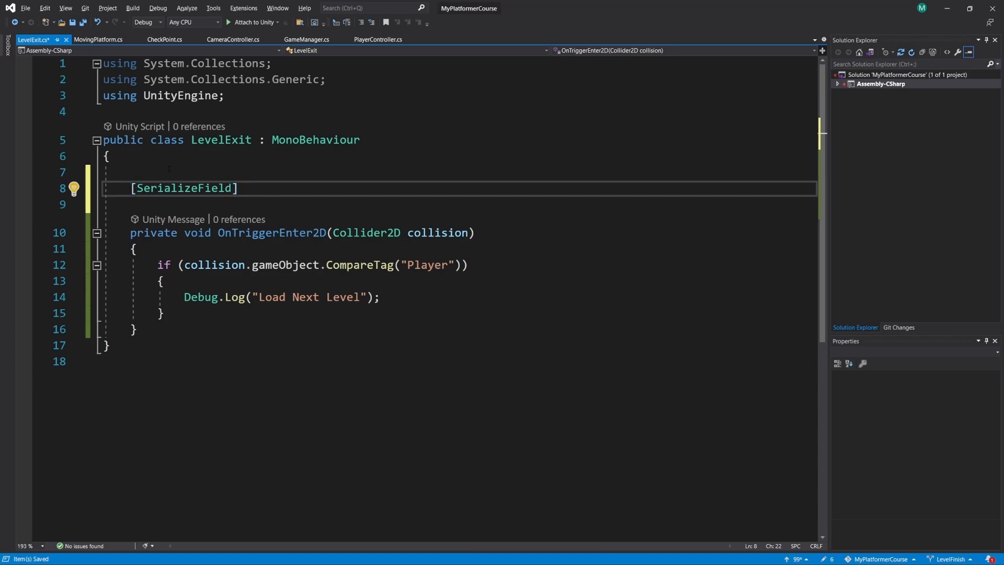
{"action": "type", "text": " string "}
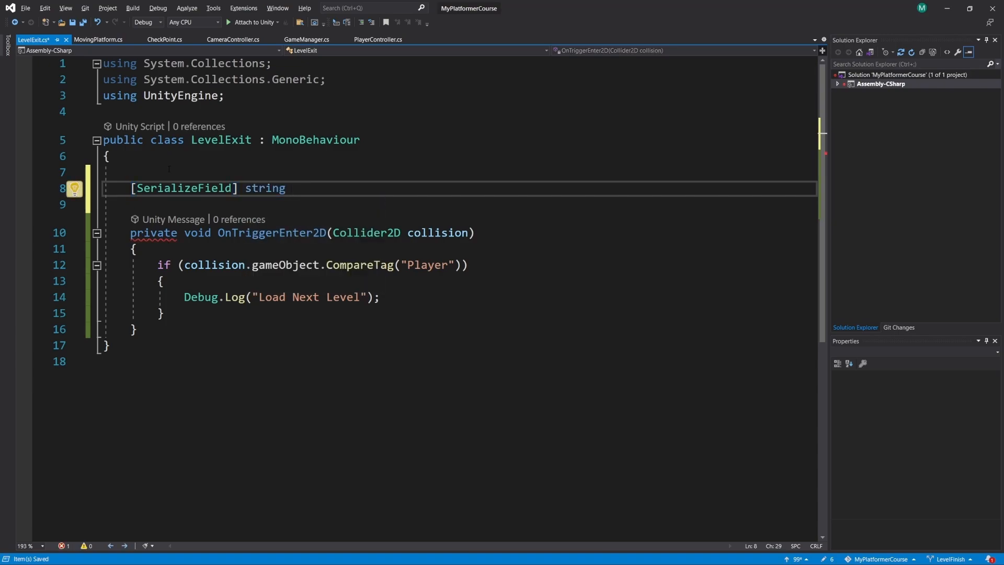
{"action": "type", "text": "levelNameToR"}
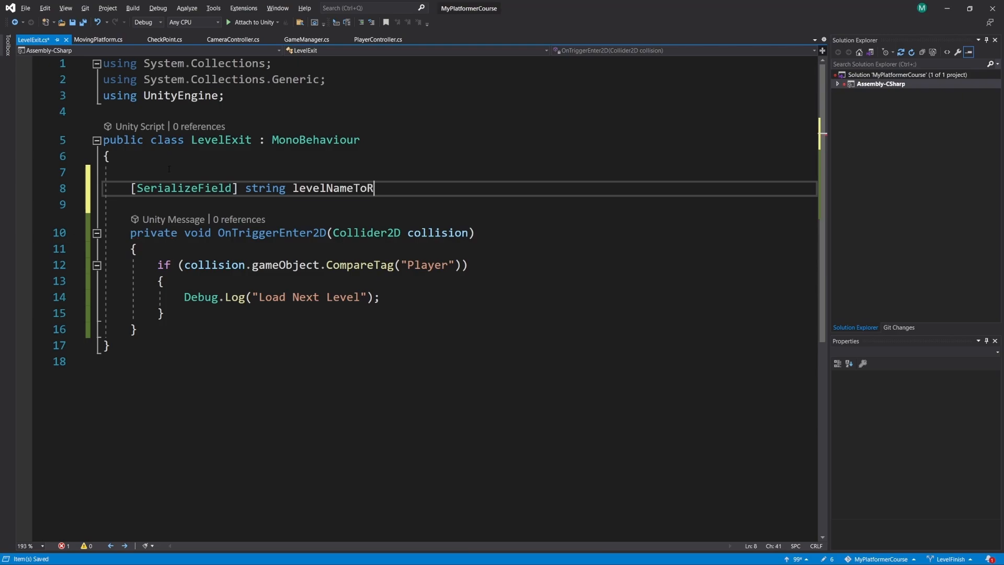
{"action": "key", "text": "BackSpace"}
{"action": "type", "text": "Load;"}
{"action": "key", "text": "ctrl+s"}
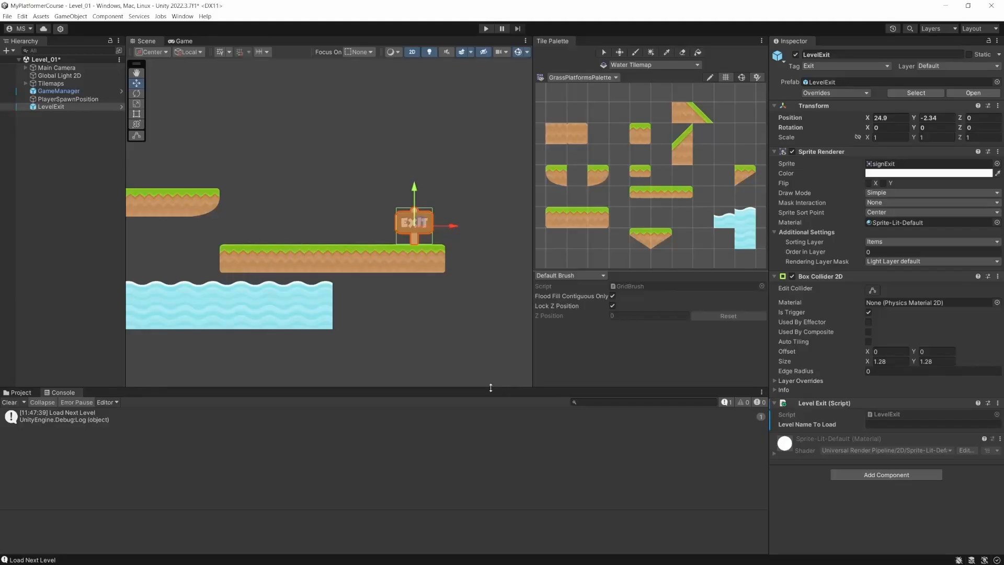
- In Unity, set the LevelExit object's Level Name To Load to Level_02, checking it against the scene asset in the Scenes folder
{"action": "left_click", "coordinate": [888, 424]}
{"action": "left_click", "coordinate": [21, 393]}
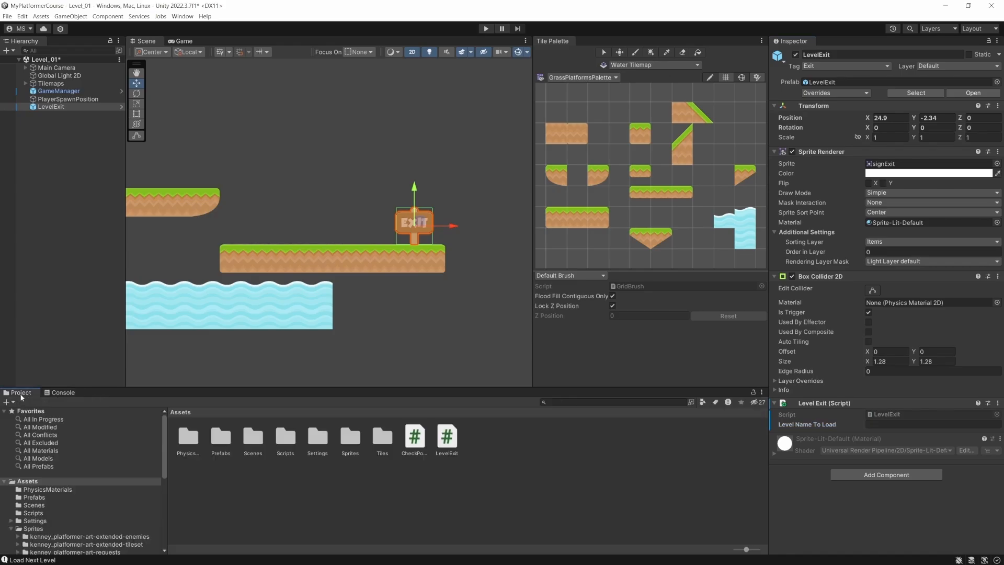
{"action": "left_click", "coordinate": [36, 505]}
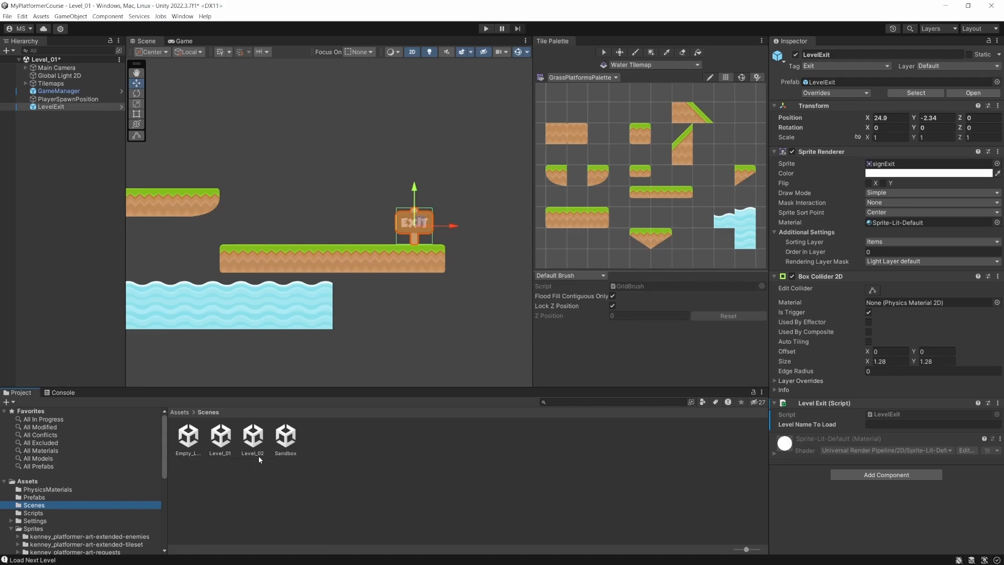
{"action": "left_click", "coordinate": [913, 425]}
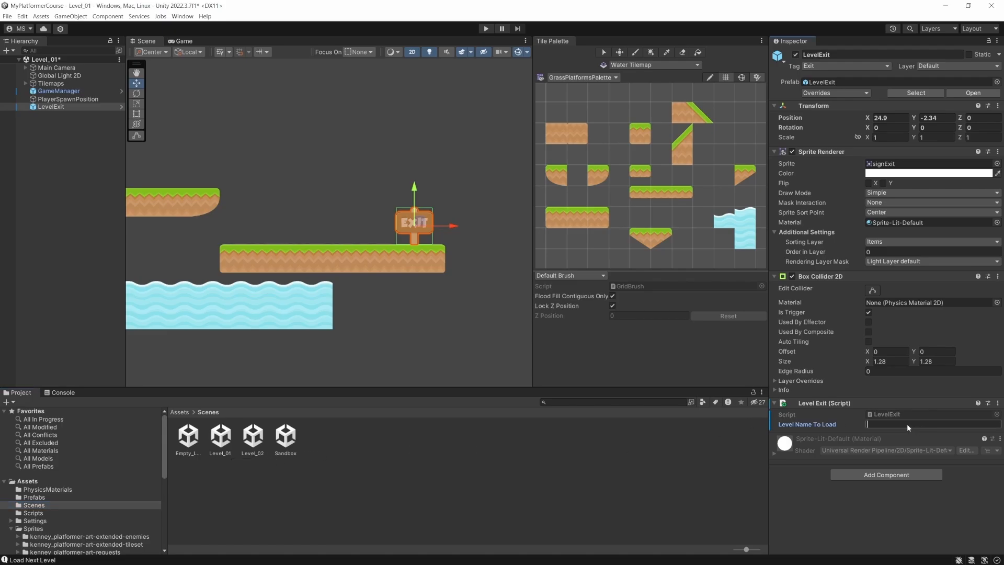
{"action": "type", "text": "Level_02"}
{"action": "left_click", "coordinate": [253, 452]}
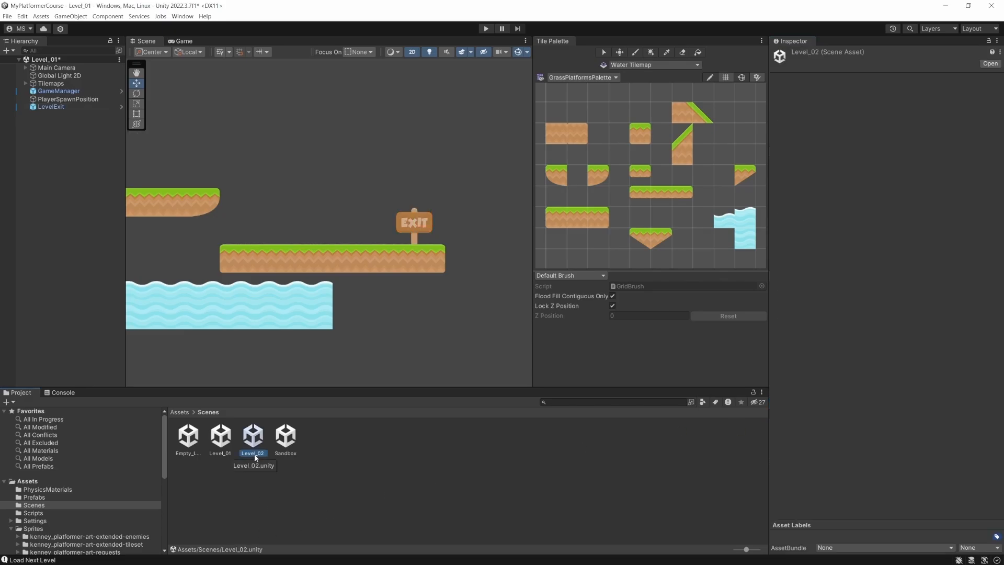
{"action": "left_click", "coordinate": [255, 454]}
{"action": "left_click", "coordinate": [71, 107]}
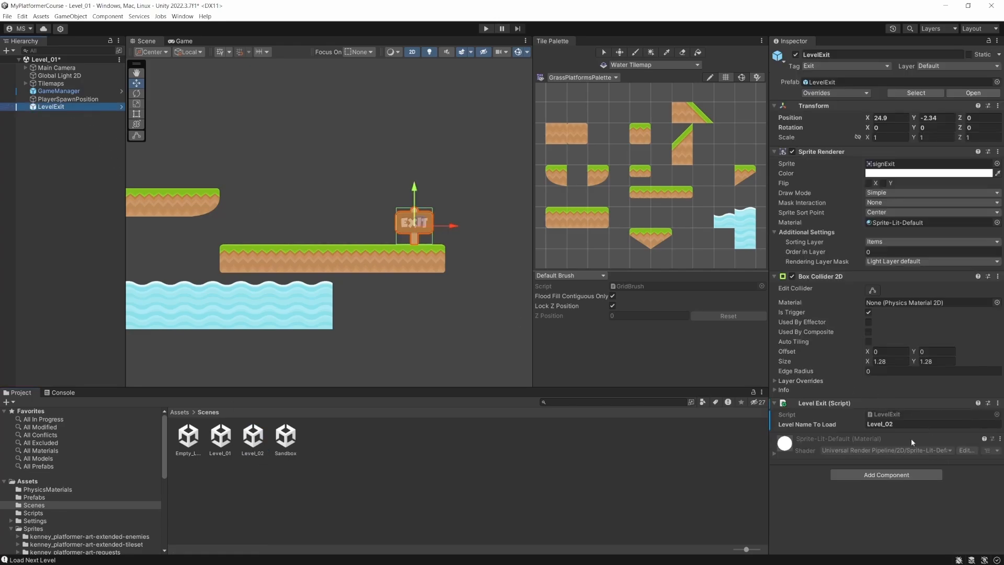
{"action": "left_click", "coordinate": [904, 424]}
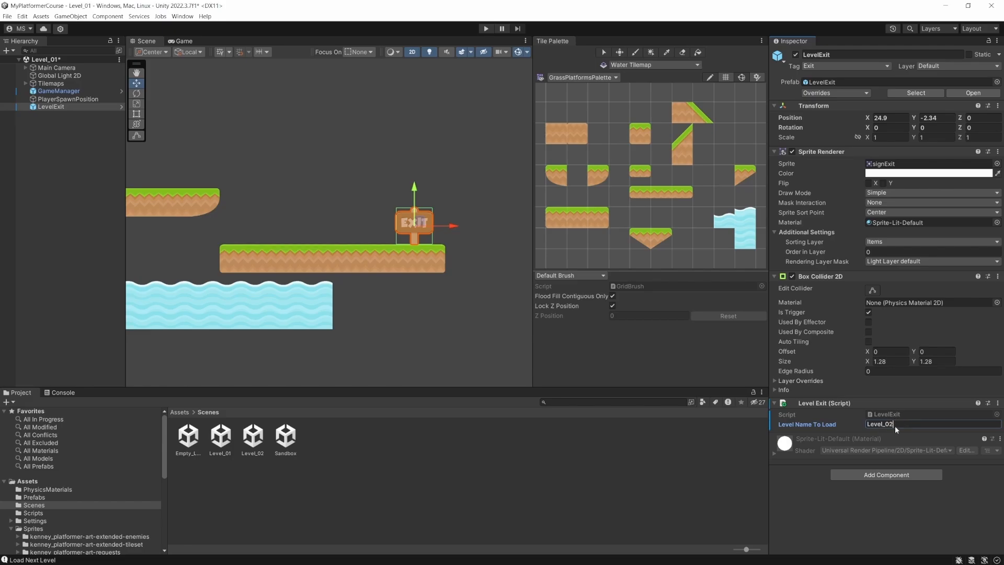
- Switch to Visual Studio and add an empty public LoadLevel() method after SetSpawnPosition in the GameManager script
{"action": "key", "text": "alt+Tab"}
{"action": "left_click_drag", "start_coordinate": [381, 297], "coordinate": [184, 298]}
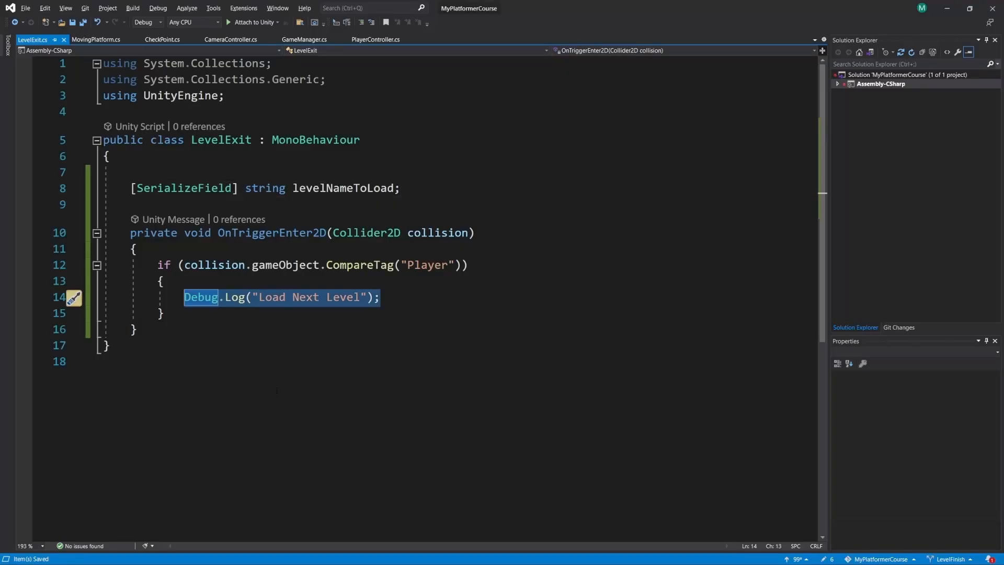
{"action": "left_click", "coordinate": [237, 41]}
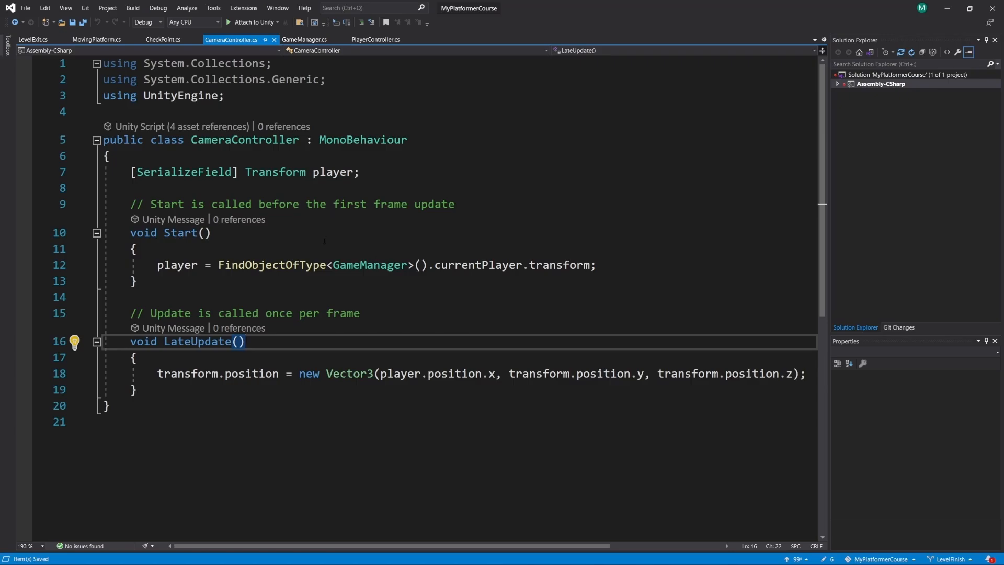
{"action": "left_click", "coordinate": [304, 39]}
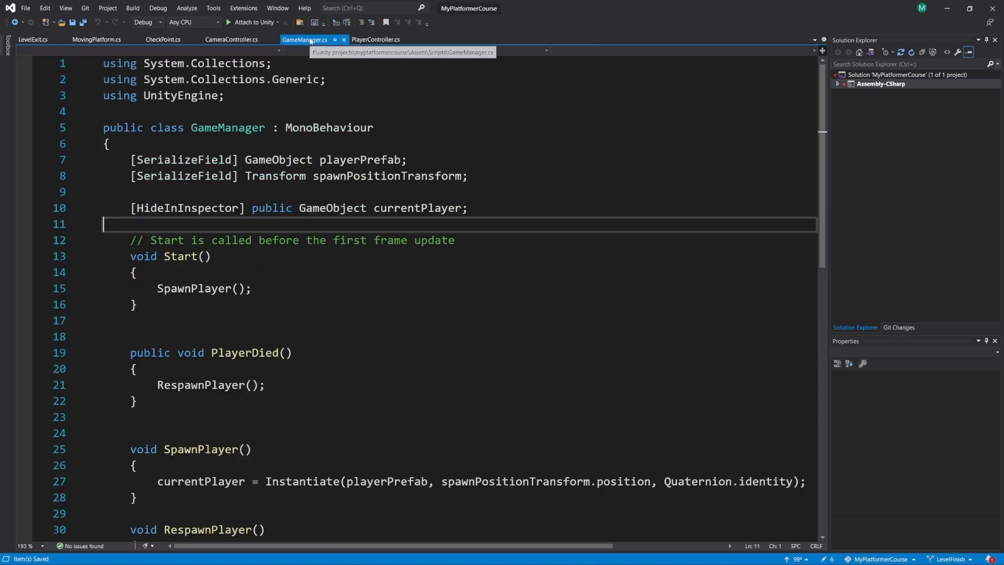
{"action": "scroll", "coordinate": [203, 273], "scroll_direction": "down", "scroll_amount": 7}
{"action": "scroll", "coordinate": [203, 274], "scroll_direction": "up", "scroll_amount": 7}
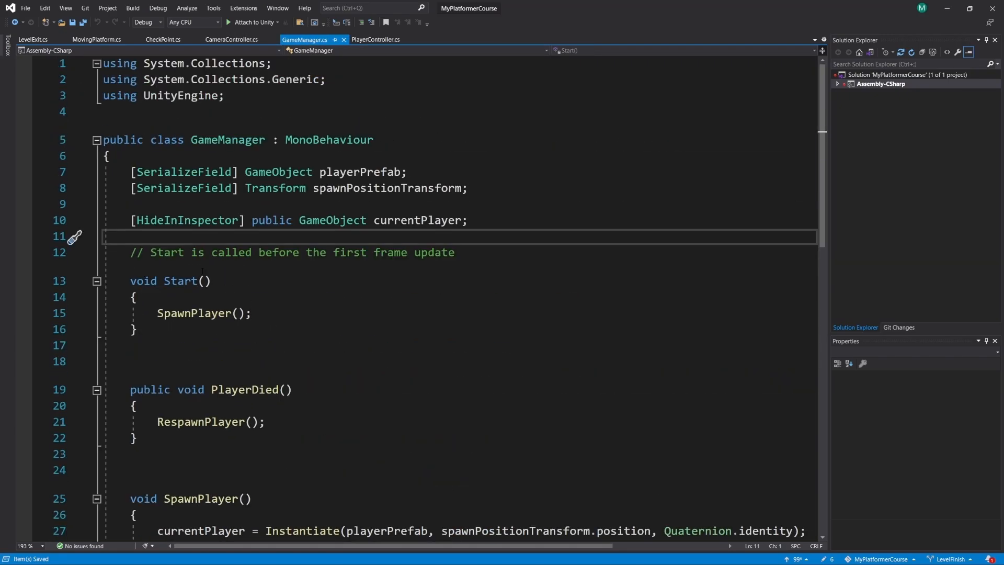
{"action": "scroll", "coordinate": [74, 237], "scroll_direction": "down", "scroll_amount": 10}
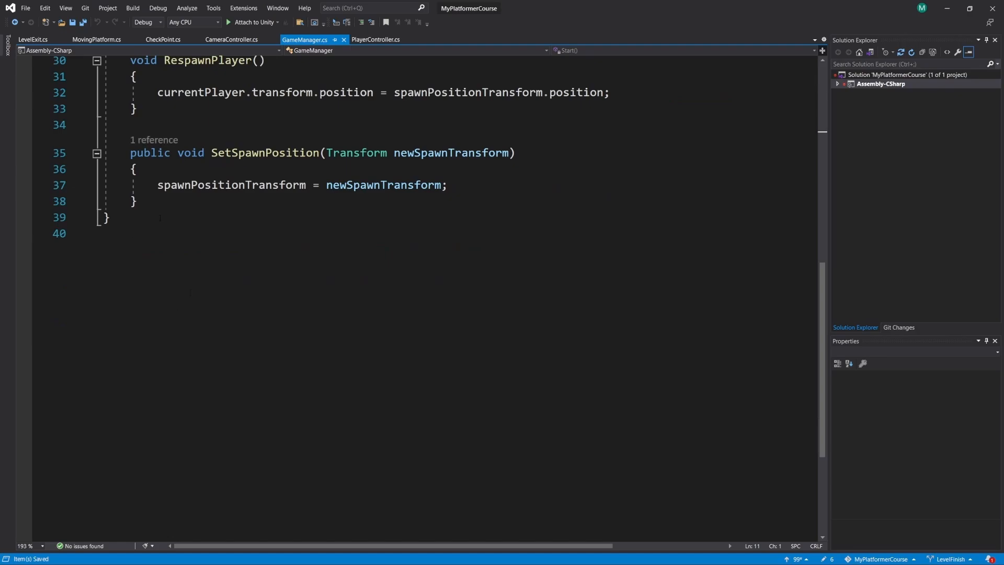
{"action": "left_click", "coordinate": [174, 203]}
{"action": "key", "text": "Return"}
{"action": "key", "text": "Return"}
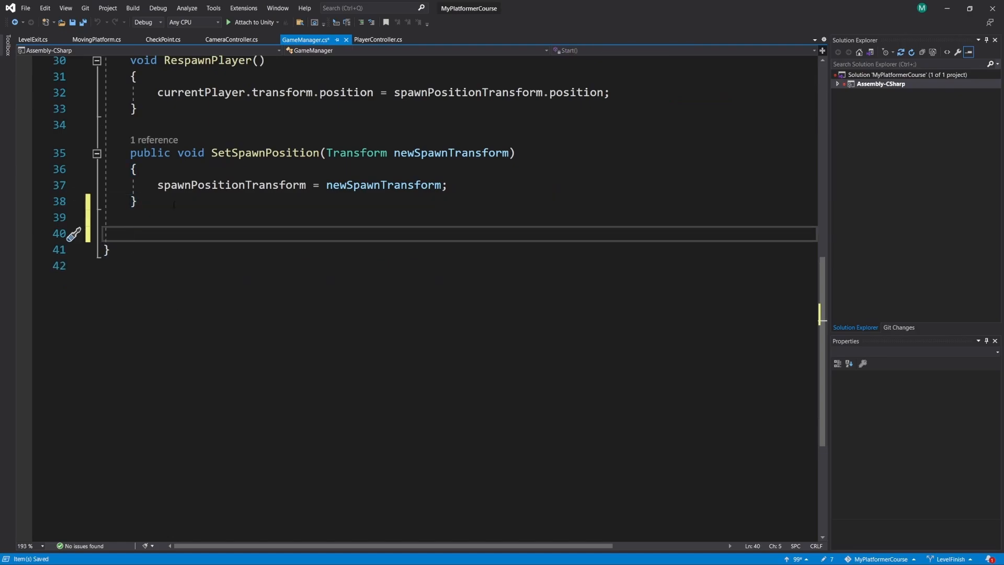
{"action": "type", "text": "public Load"}
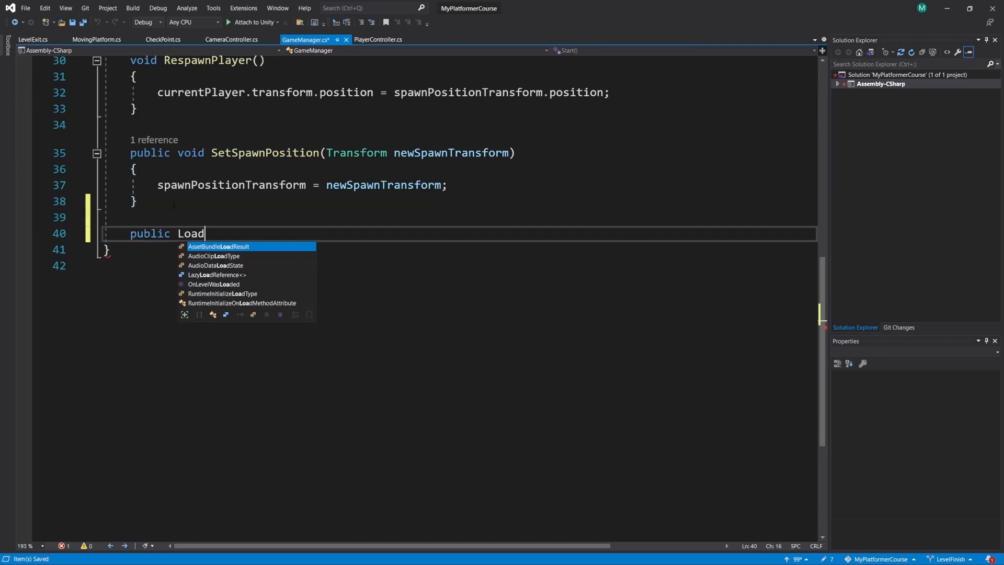
{"action": "type", "text": "Level()"}
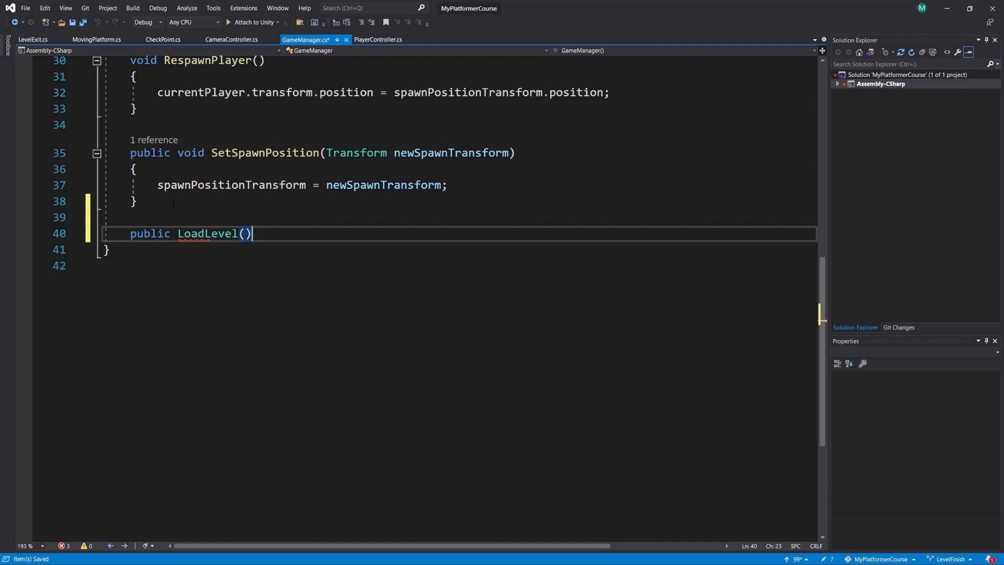
{"action": "key", "text": "Return"}
{"action": "type", "text": "{"}
{"action": "key", "text": "Return"}
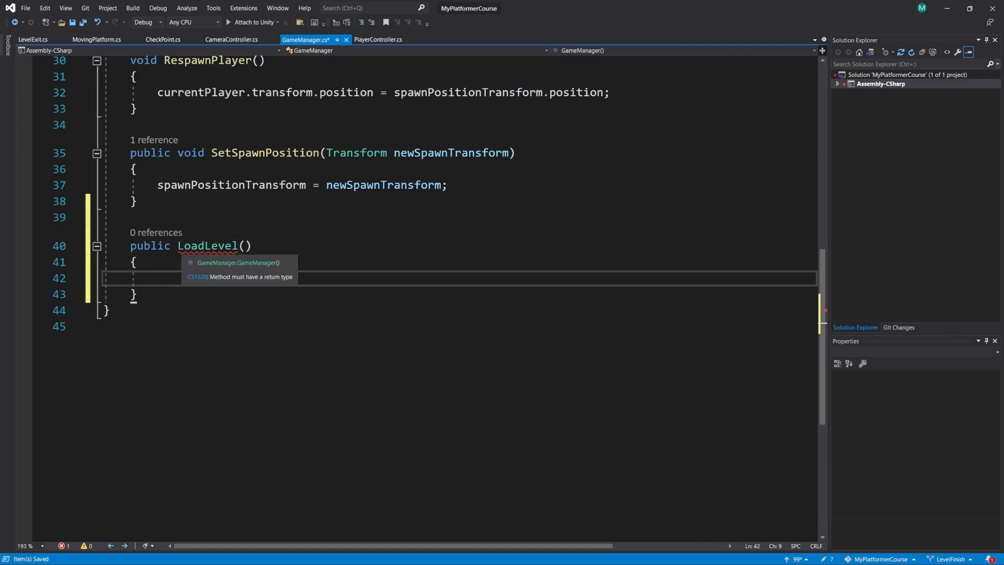
- Give LoadLevel the return type void and a string parameter called name, and return to the LevelExit script
{"action": "left_click", "coordinate": [178, 246]}
{"action": "type", "text": "void"}
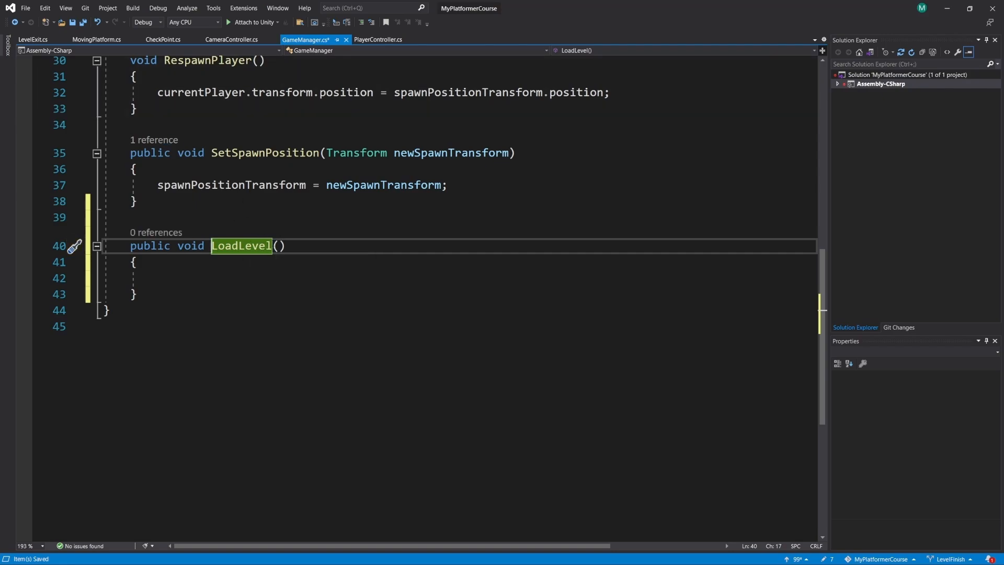
{"action": "left_click", "coordinate": [279, 246]}
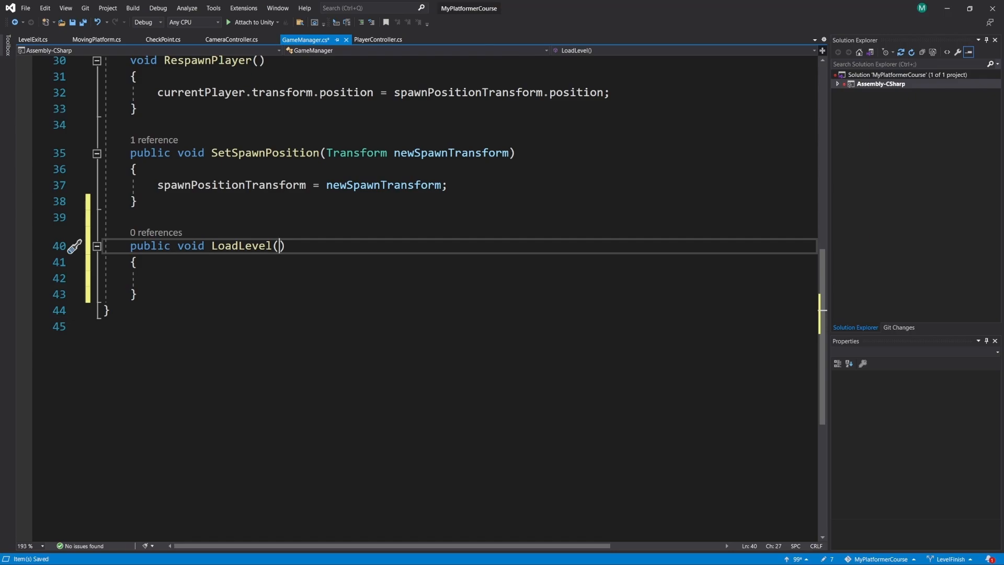
{"action": "type", "text": "string"}
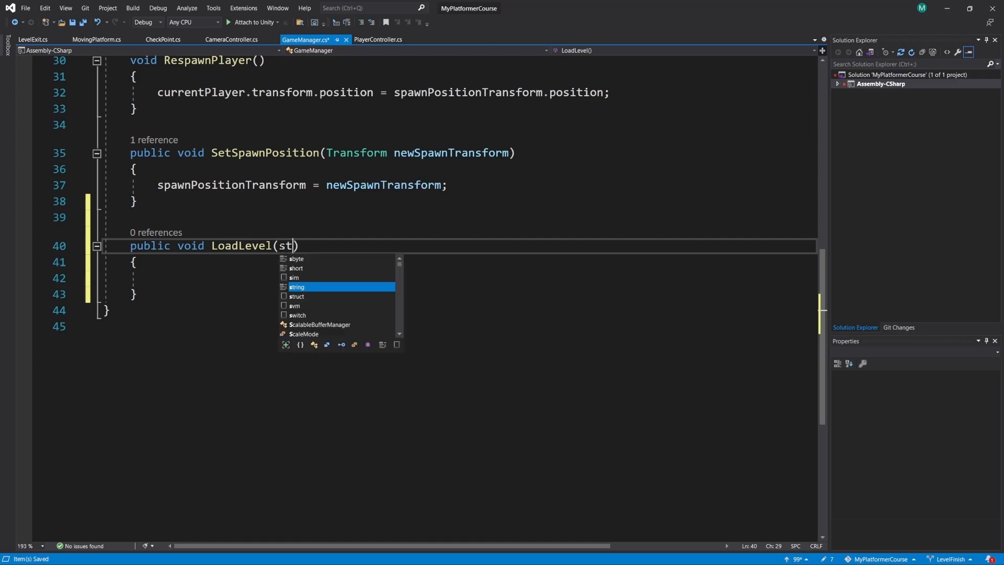
{"action": "type", "text": " name"}
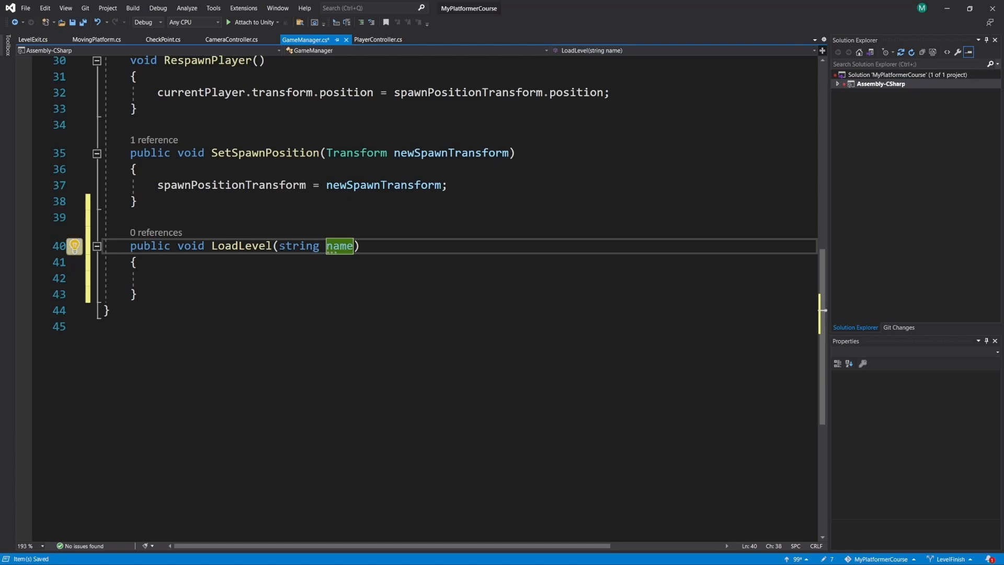
{"action": "left_click", "coordinate": [137, 262]}
{"action": "key", "text": "Down"}
{"action": "left_click", "coordinate": [41, 40]}
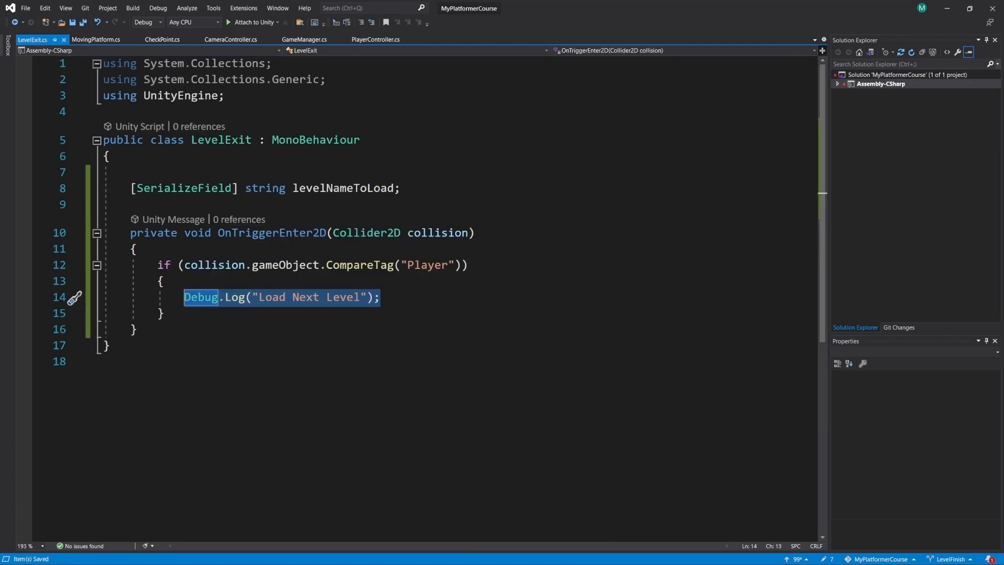
- Replace the Debug.Log line in LevelExit's player check with a FindObjectOfType<GameManager> lookup
{"action": "left_click", "coordinate": [393, 296]}
{"action": "left_click_drag", "start_coordinate": [392, 297], "coordinate": [184, 296]}
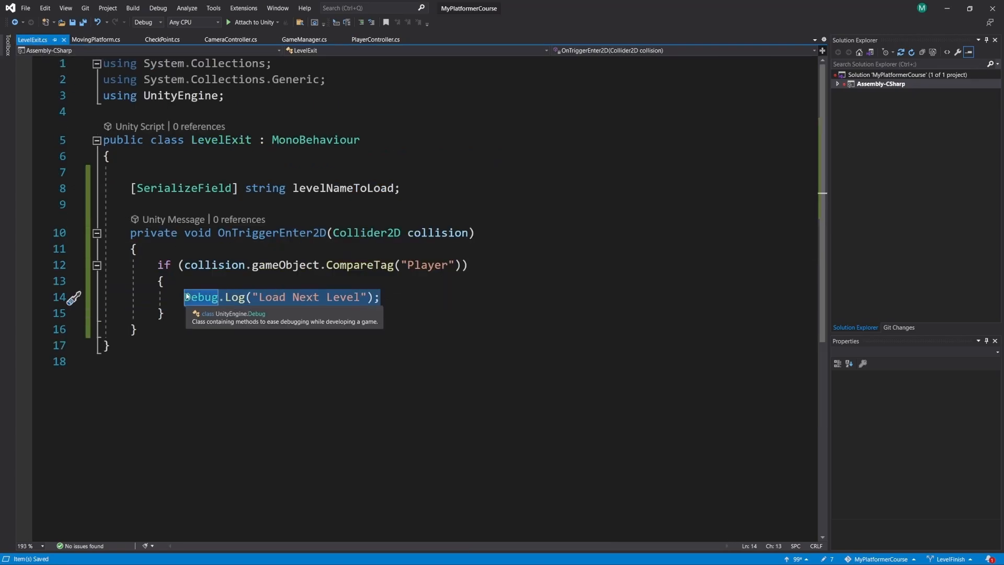
{"action": "type", "text": "findga"}
{"action": "key", "text": "BackSpace"}
{"action": "key", "text": "BackSpace"}
{"action": "key", "text": "BackSpace"}
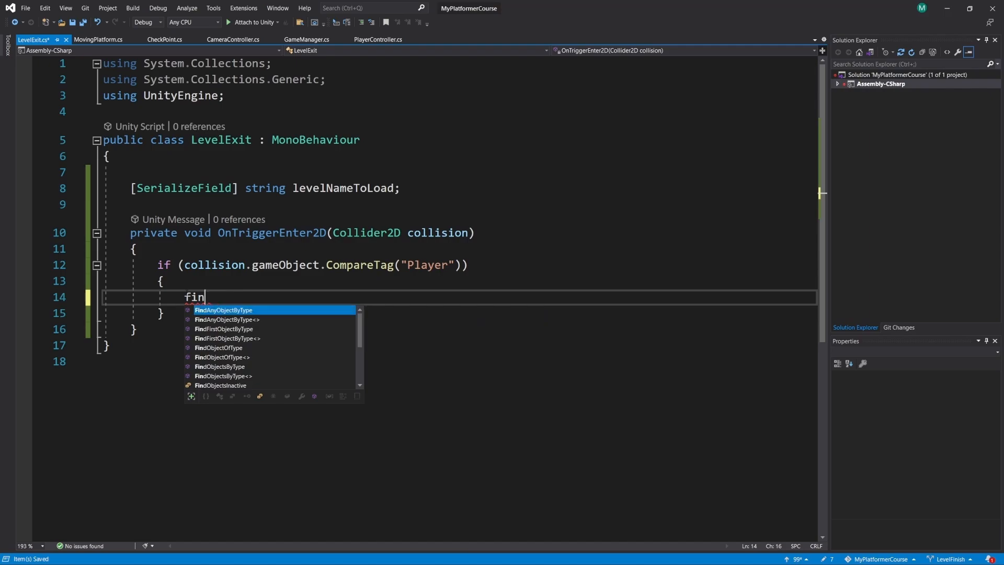
{"action": "type", "text": "dob<gamema"}
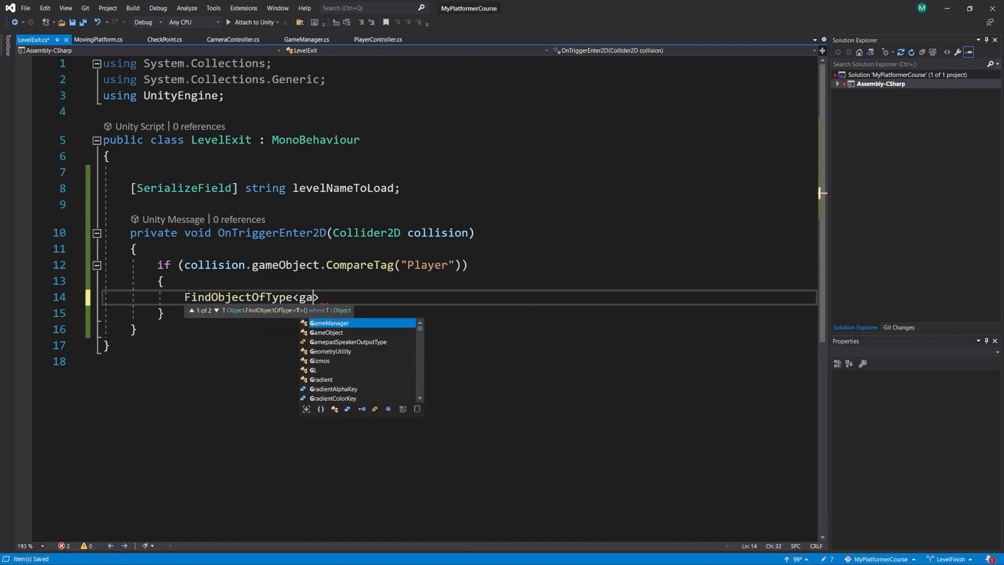
{"action": "key", "text": "Tab"}
{"action": "type", "text": "<("}
{"action": "key", "text": "BackSpace"}
{"action": "key", "text": "BackSpace"}
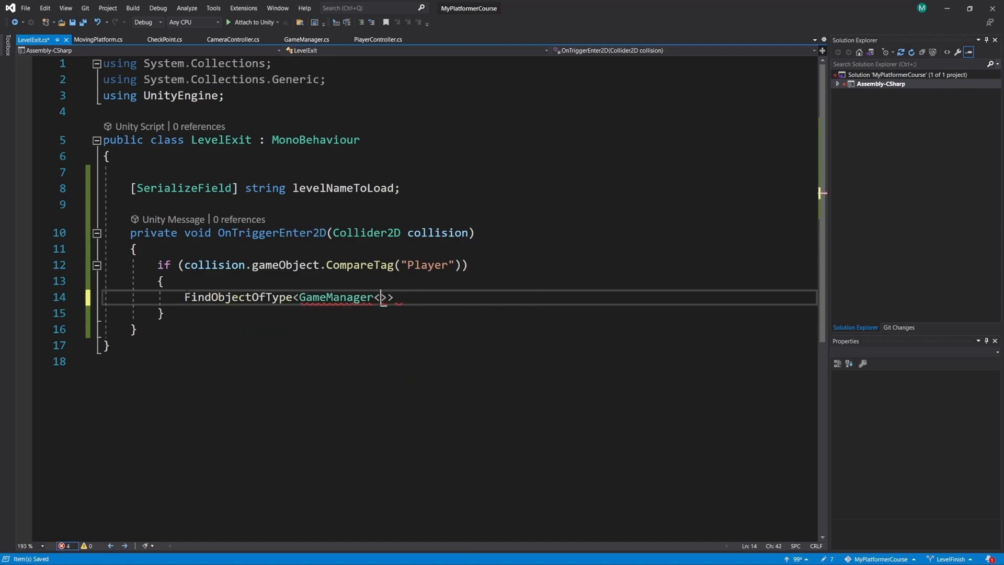
{"action": "type", "text": ">().loa"}
- Complete the statement by calling LoadLevel(levelNameToLoad) on the found GameManager, and save the LevelExit script
{"action": "key", "text": "Tab"}
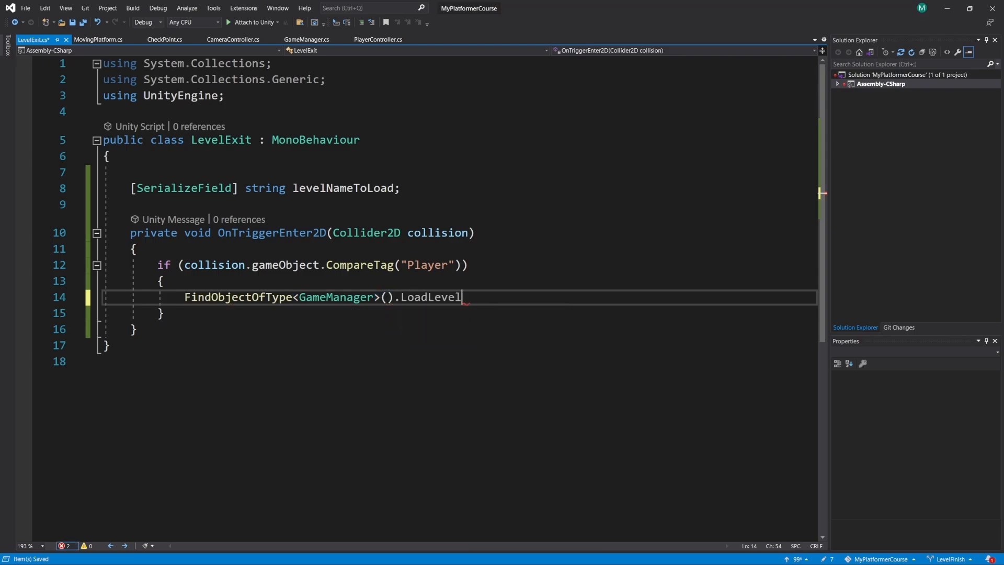
{"action": "type", "text": "("}
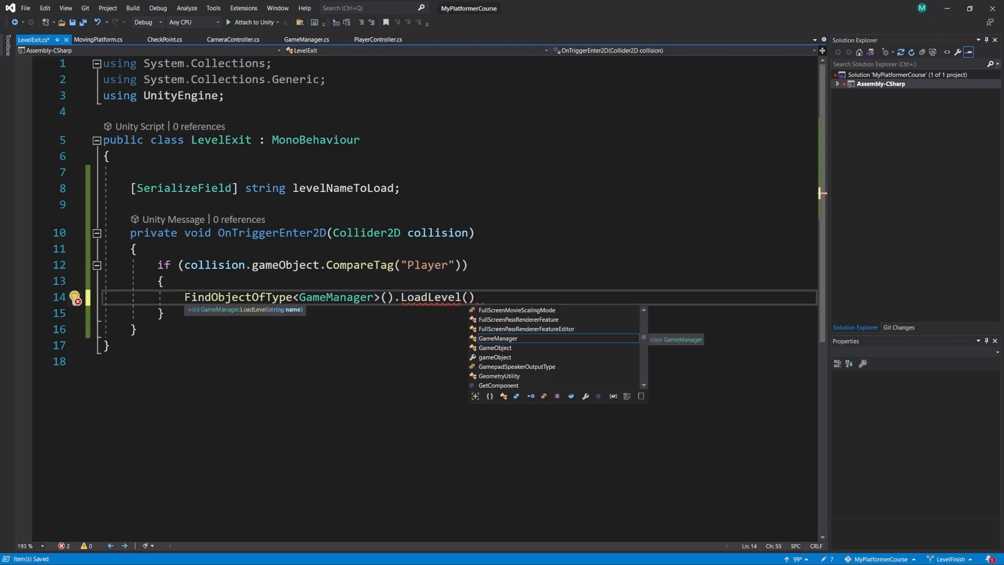
{"action": "type", "text": "levelna"}
{"action": "type", "text": ");"}
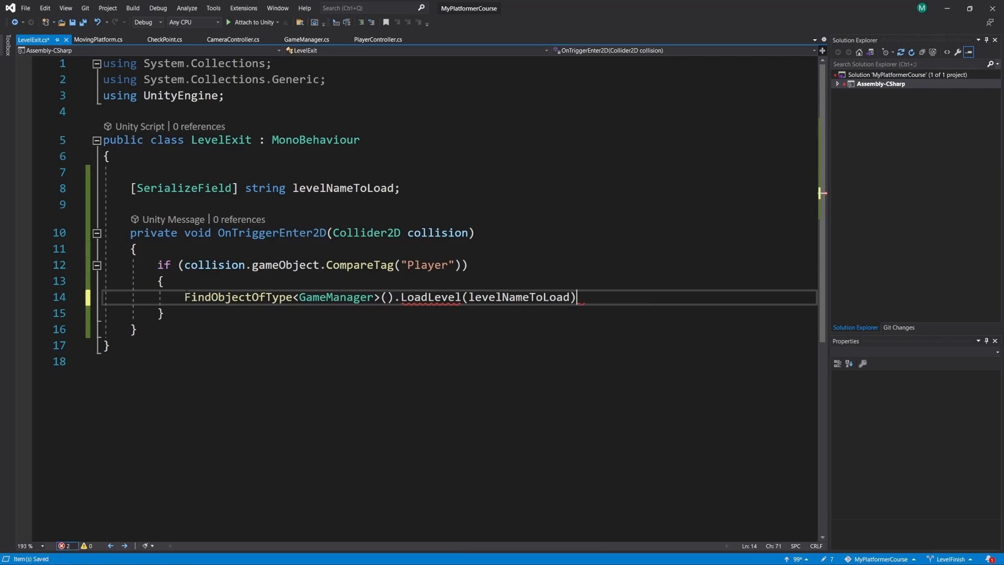
{"action": "key", "text": "ctrl+s"}
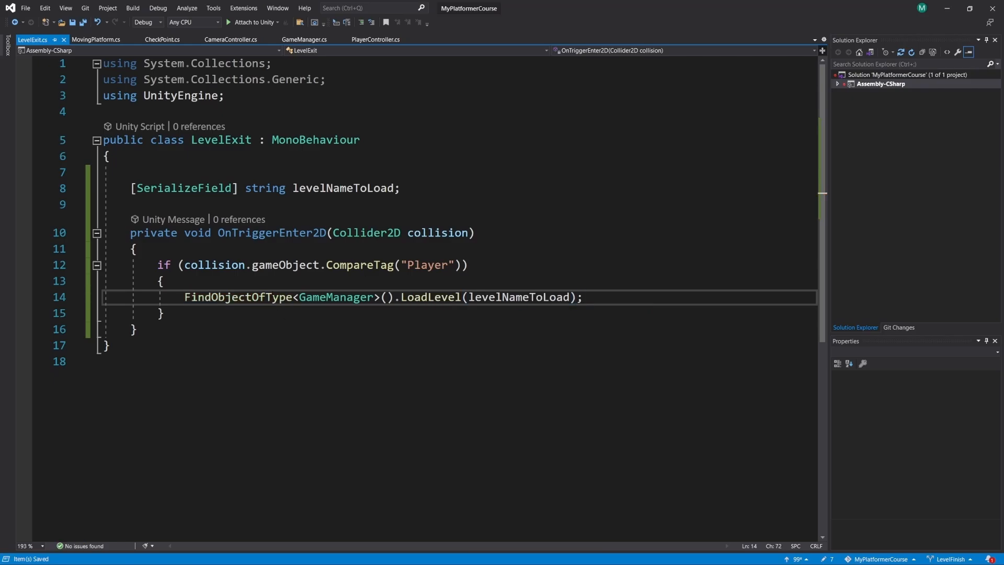
- Return to the GameManager script and go to its using directives
{"action": "left_click", "coordinate": [304, 39]}
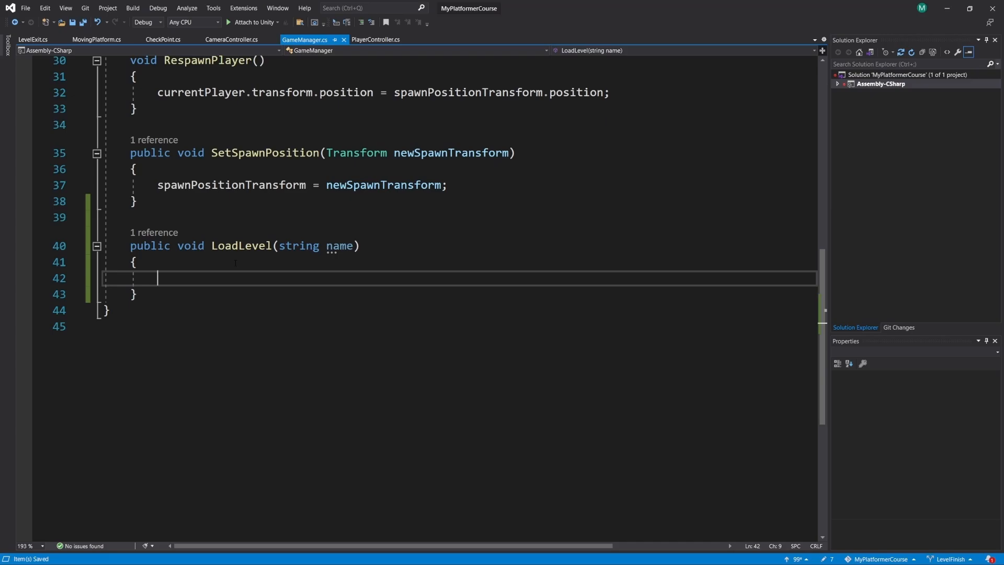
{"action": "scroll", "coordinate": [260, 326], "scroll_direction": "up", "scroll_amount": 10}
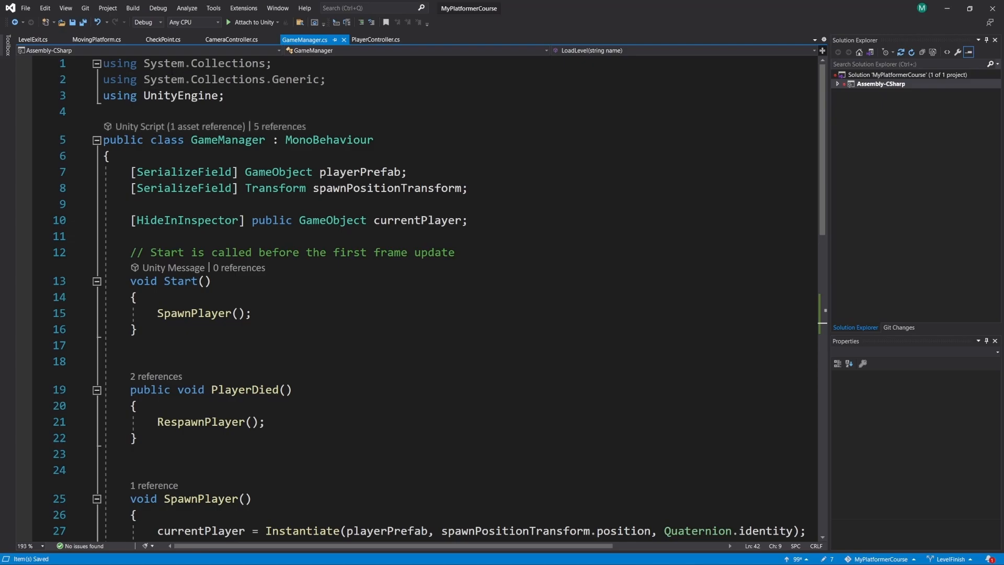
{"action": "mouse_move", "coordinate": [169, 73]}
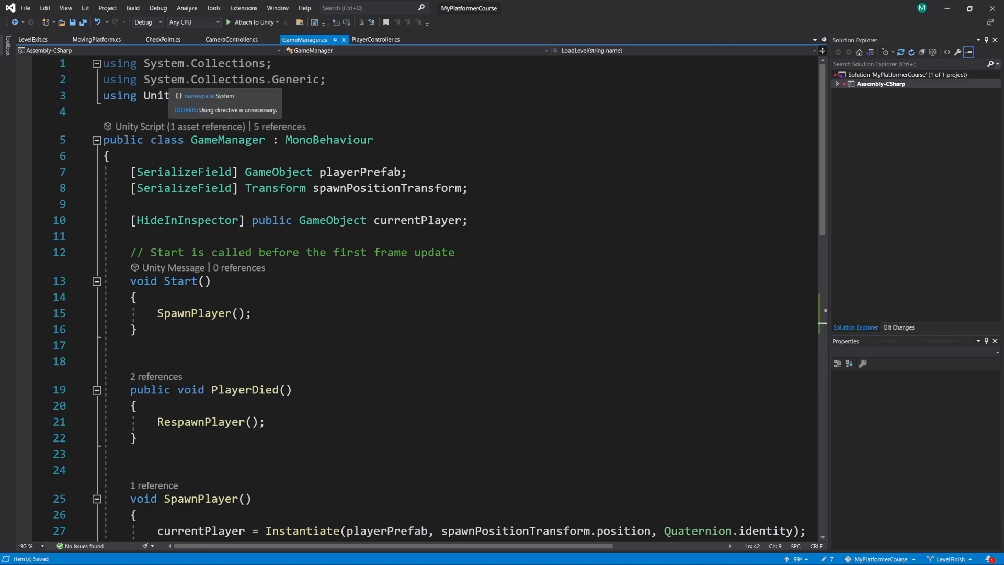
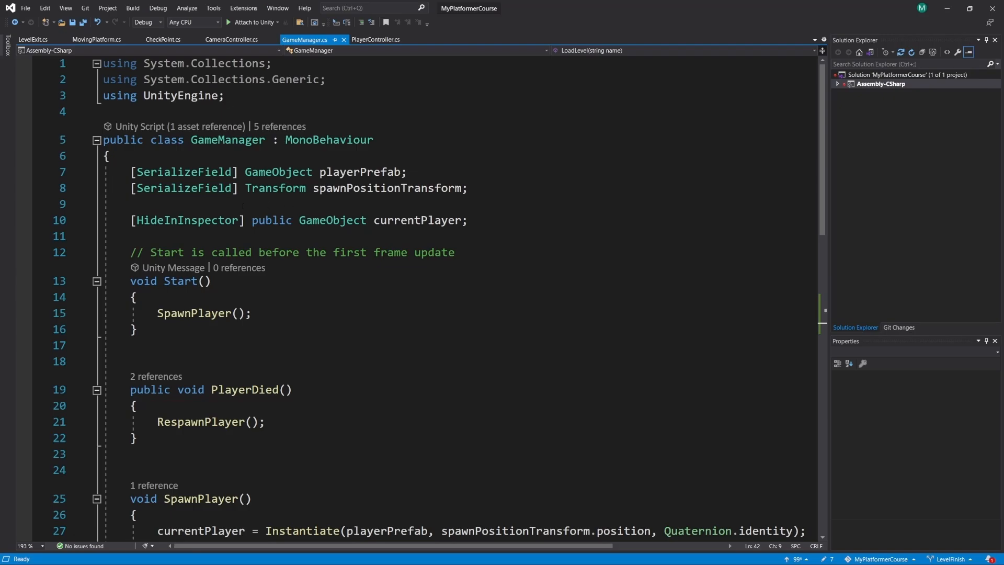
- Add the directive using UnityEngine.SceneManagement; below using UnityEngine; in the GameManager script and save it
{"action": "left_click_drag", "start_coordinate": [240, 97], "coordinate": [103, 96]}
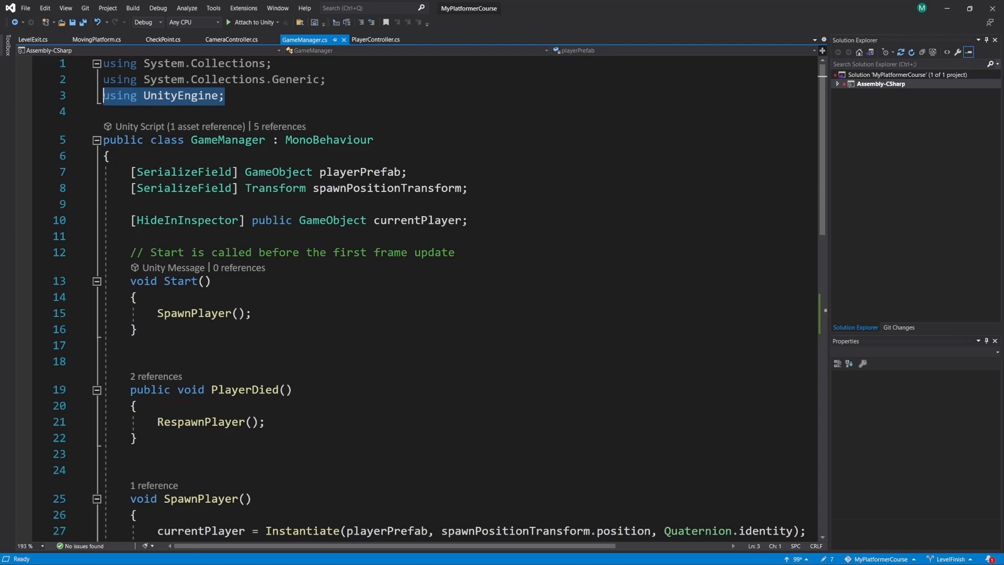
{"action": "left_click", "coordinate": [240, 97]}
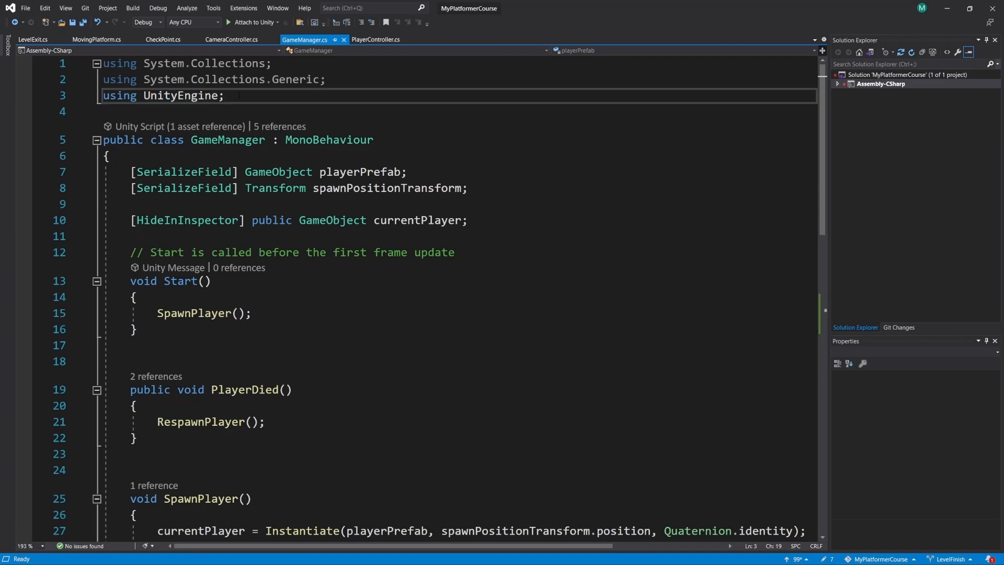
{"action": "key", "text": "shift+Left"}
{"action": "key", "text": "shift+Left"}
{"action": "key", "text": "shift+Left"}
{"action": "key", "text": "shift+Left"}
{"action": "key", "text": "shift+Left"}
{"action": "key", "text": "shift+Left"}
{"action": "key", "text": "shift+Left"}
{"action": "key", "text": "shift+Left"}
{"action": "key", "text": "shift+Left"}
{"action": "key", "text": "shift+Left"}
{"action": "key", "text": "shift+Left"}
{"action": "key", "text": "shift+Left"}
{"action": "key", "text": "shift+Left"}
{"action": "key", "text": "shift+Left"}
{"action": "key", "text": "shift+Left"}
{"action": "key", "text": "shift+Left"}
{"action": "key", "text": "shift+Left"}
{"action": "key", "text": "shift+Left"}
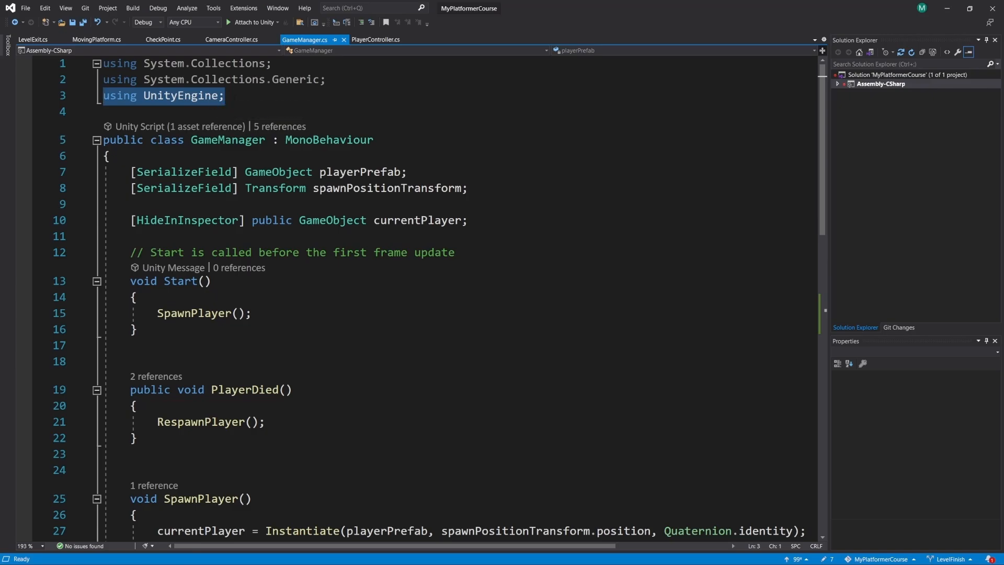
{"action": "left_click", "coordinate": [234, 98]}
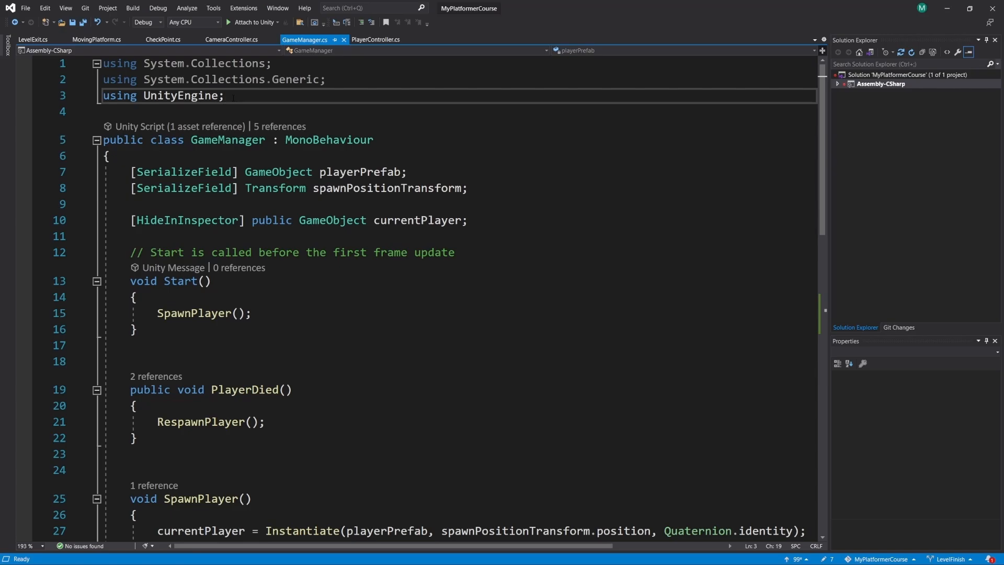
{"action": "key", "text": "Return"}
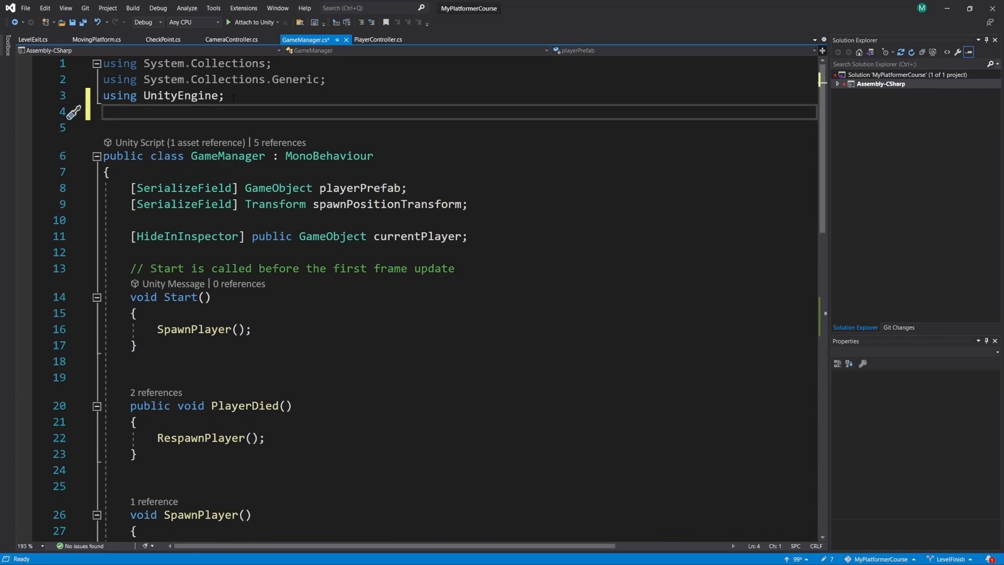
{"action": "type", "text": "using "}
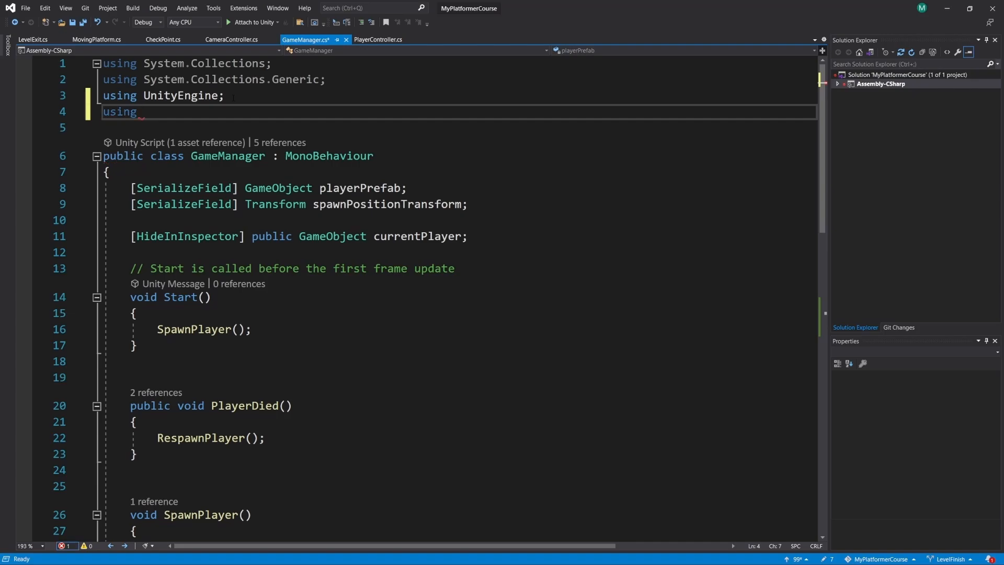
{"action": "type", "text": "UnityEngine."}
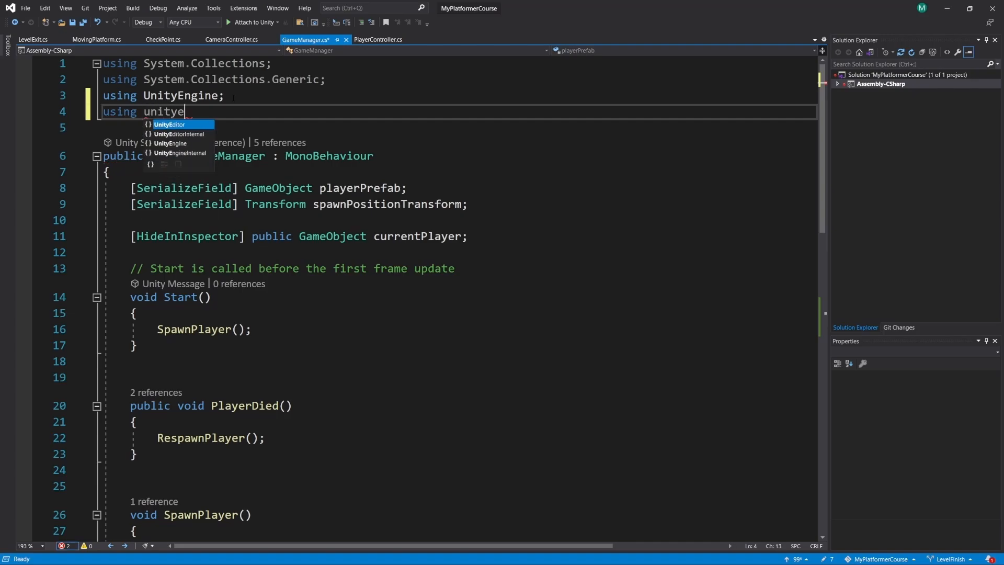
{"action": "type", "text": "SceneManagement;"}
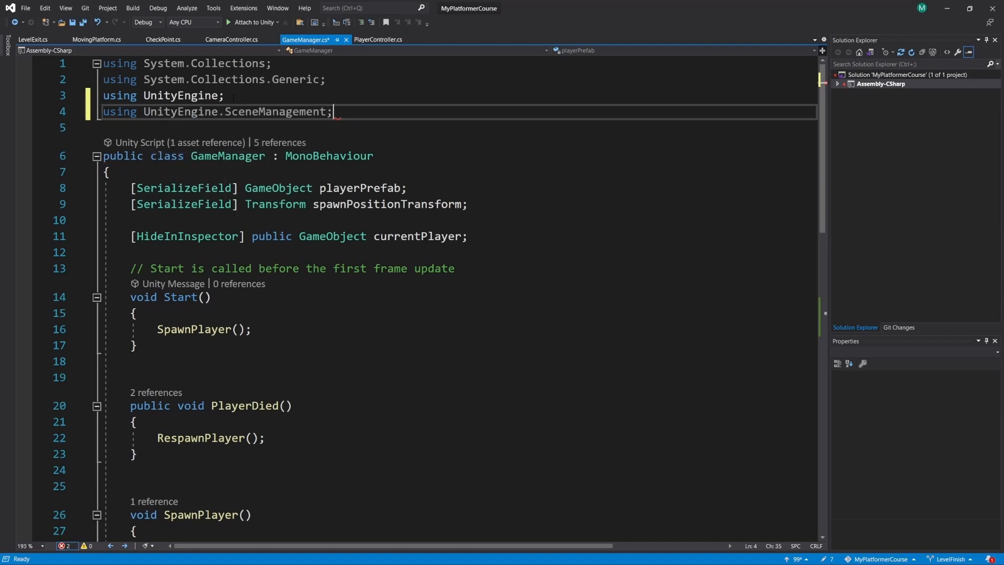
{"action": "key", "text": "ctrl+s"}
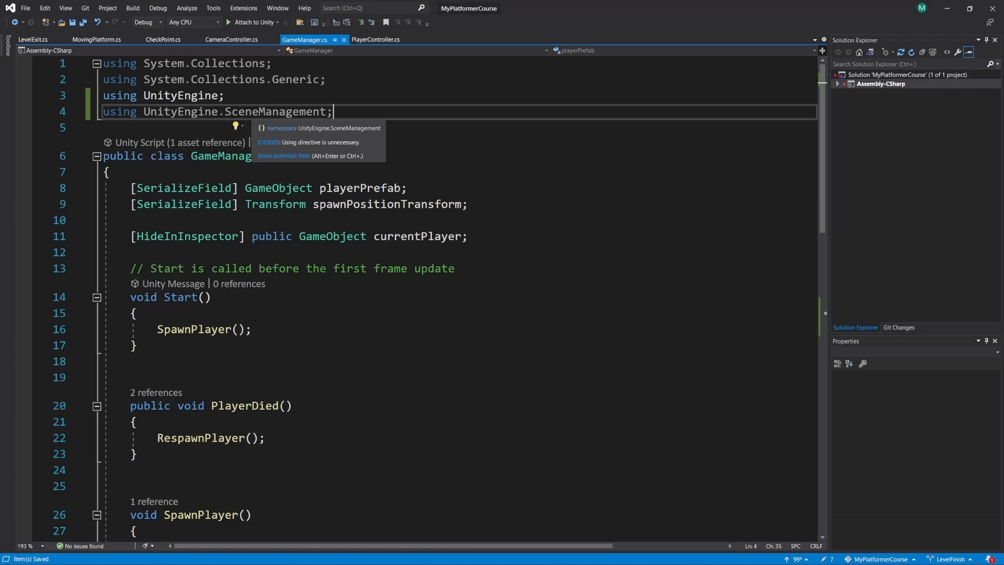
- Try a SceneManager reference in the body of LoadLevel, remove it again, and save the script
{"action": "scroll", "coordinate": [254, 253], "scroll_direction": "down", "scroll_amount": 11}
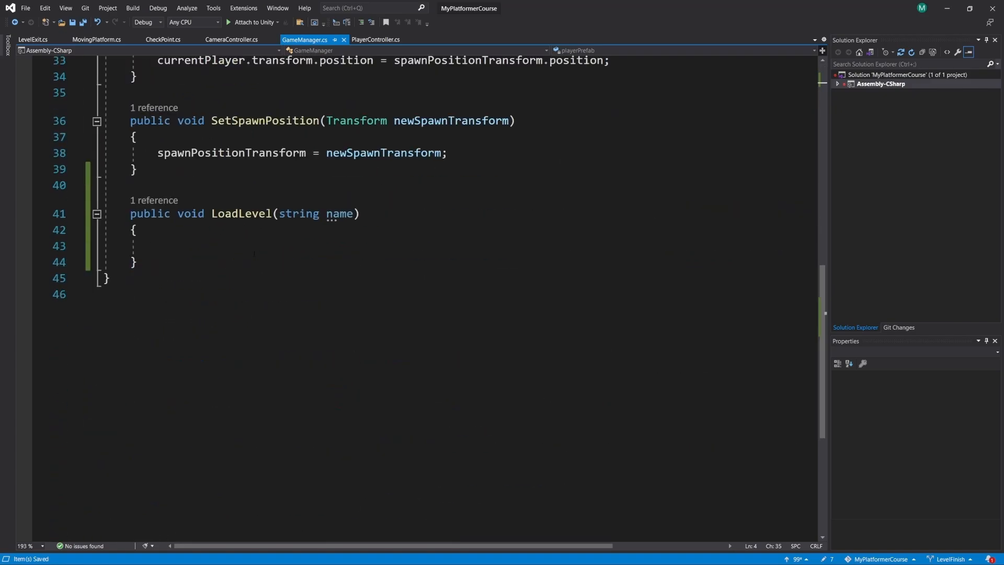
{"action": "left_click", "coordinate": [213, 246]}
{"action": "type", "text": "scene"}
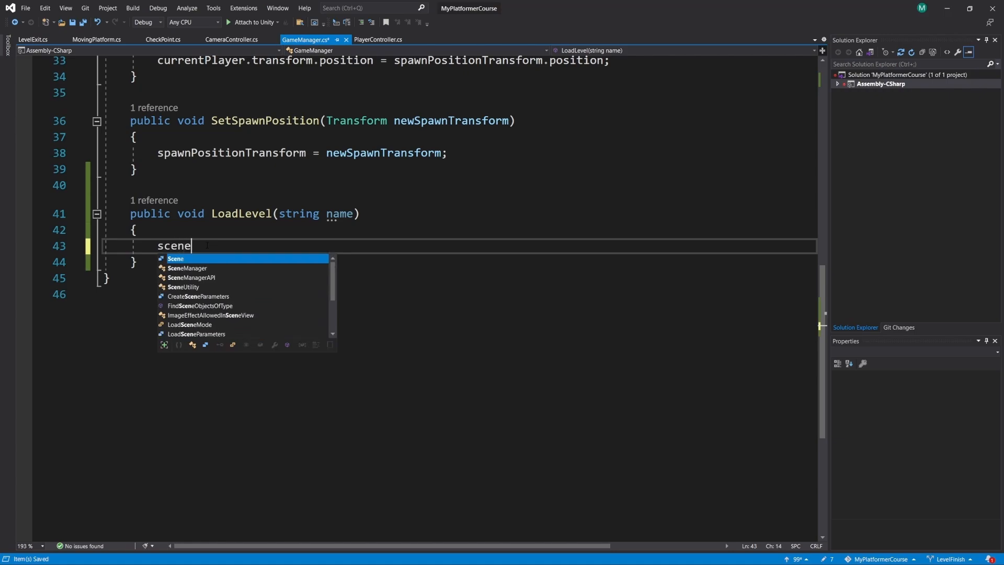
{"action": "type", "text": "ma"}
{"action": "key", "text": "Tab"}
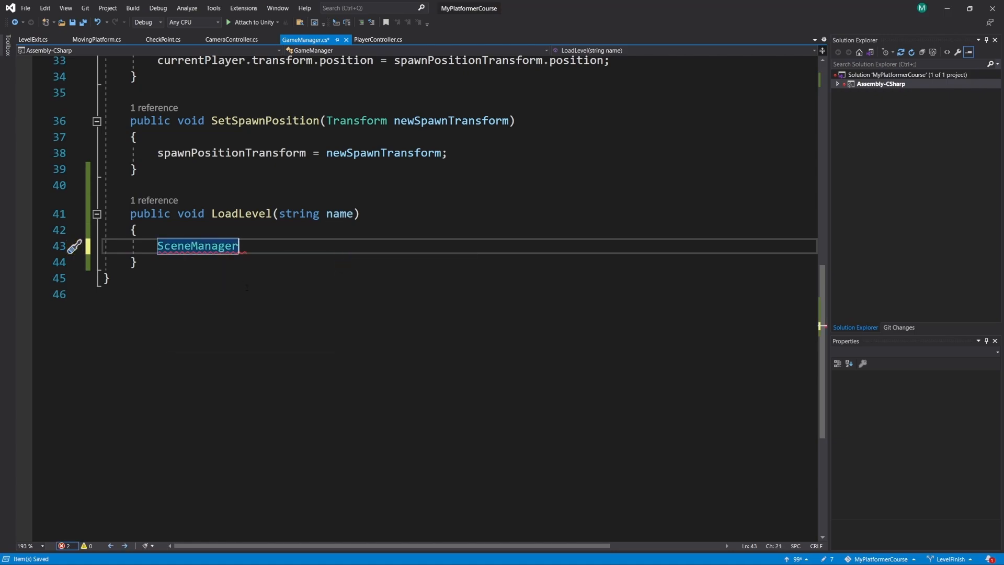
{"action": "key", "text": "ctrl+shift+Left"}
{"action": "key", "text": "BackSpace"}
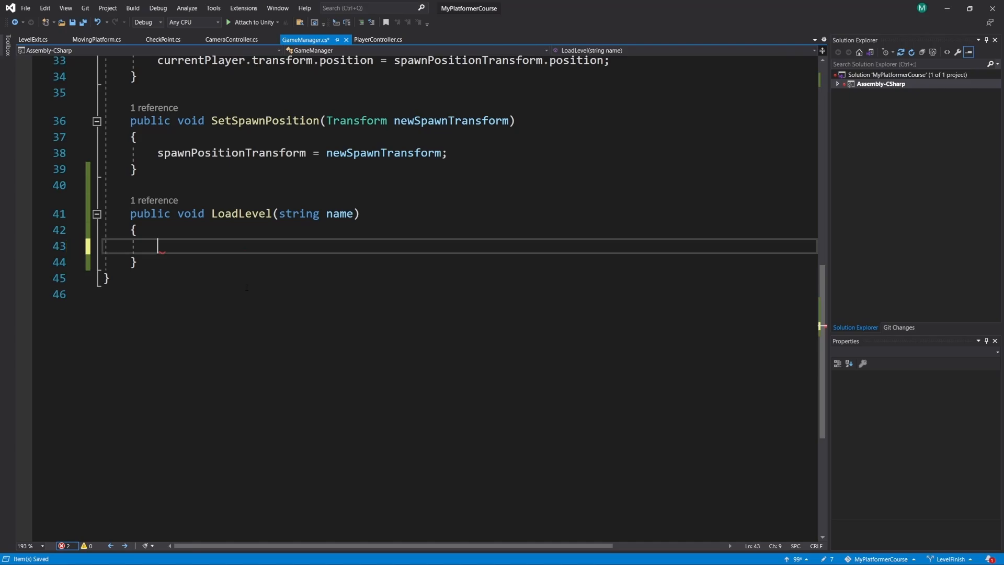
{"action": "key", "text": "ctrl+s"}
- Comment out the UnityEngine.SceneManagement directive and test whether SceneManager is still suggested inside LoadLevel, removing the test text
{"action": "scroll", "coordinate": [247, 287], "scroll_direction": "up", "scroll_amount": 10}
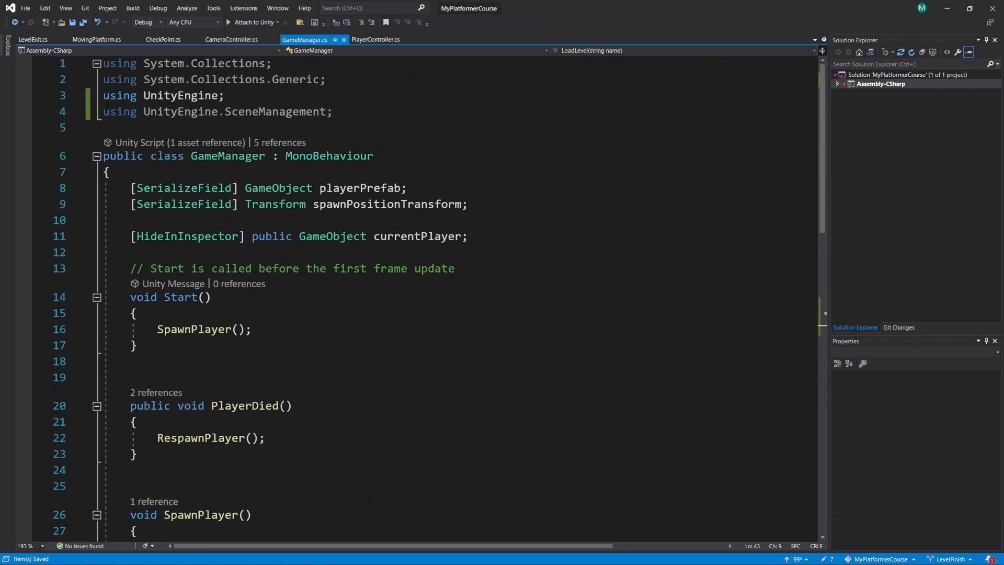
{"action": "left_click", "coordinate": [104, 112]}
{"action": "type", "text": "//"}
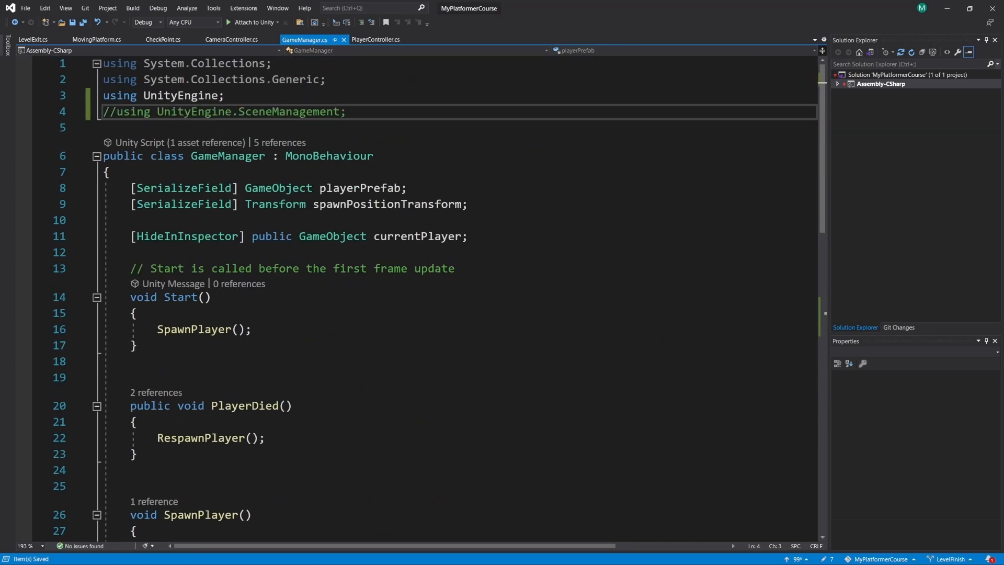
{"action": "scroll", "coordinate": [181, 298], "scroll_direction": "down", "scroll_amount": 10}
{"action": "left_click", "coordinate": [180, 295]}
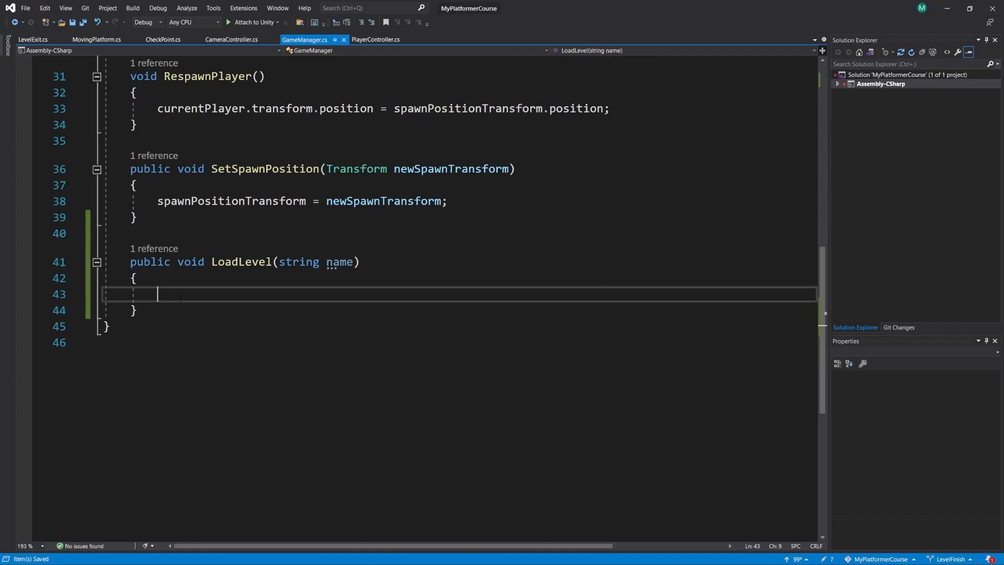
{"action": "type", "text": "scenema"}
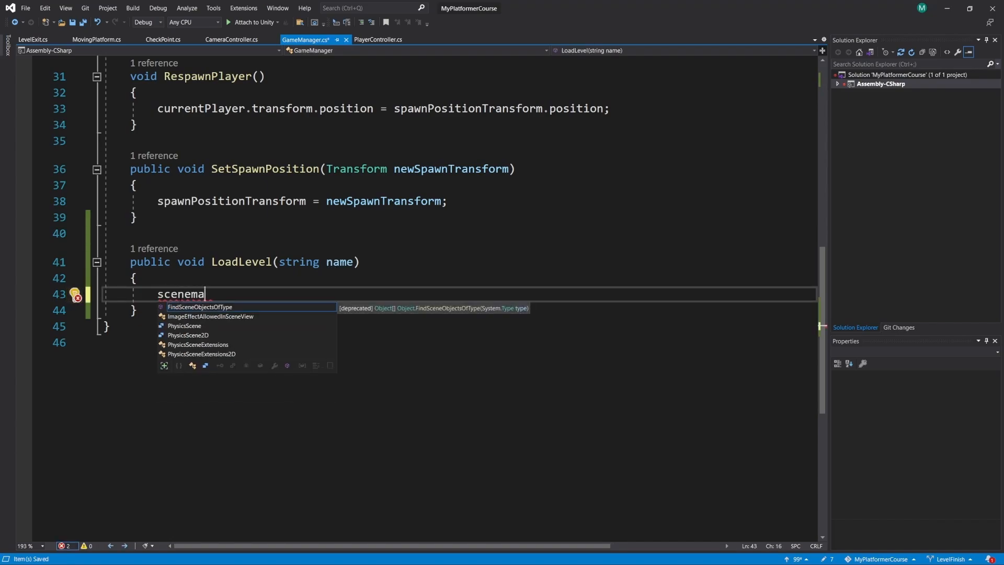
{"action": "key", "text": "BackSpace"}
{"action": "key", "text": "BackSpace"}
{"action": "key", "text": "BackSpace"}
{"action": "key", "text": "BackSpace"}
{"action": "key", "text": "BackSpace"}
{"action": "key", "text": "BackSpace"}
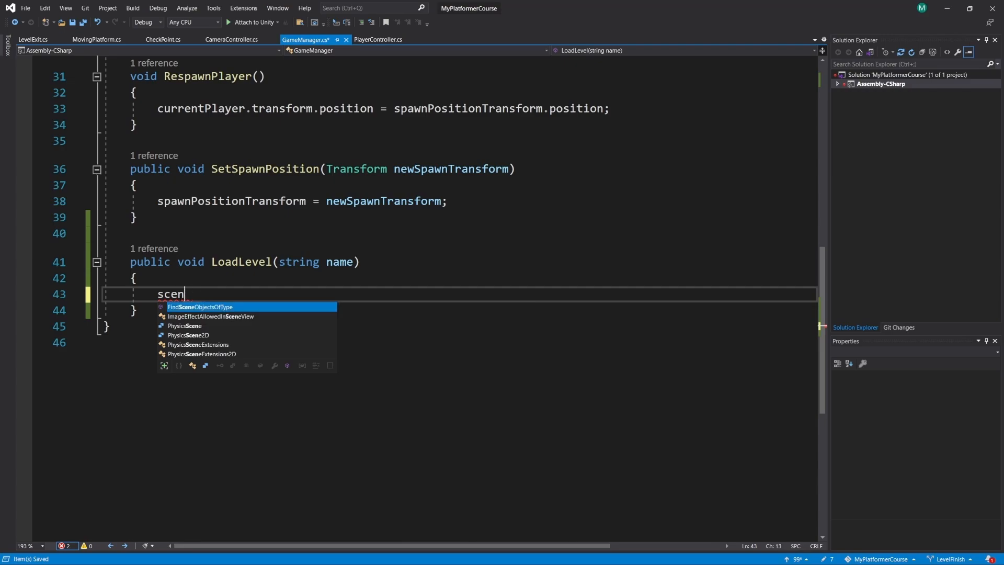
{"action": "key", "text": "BackSpace"}
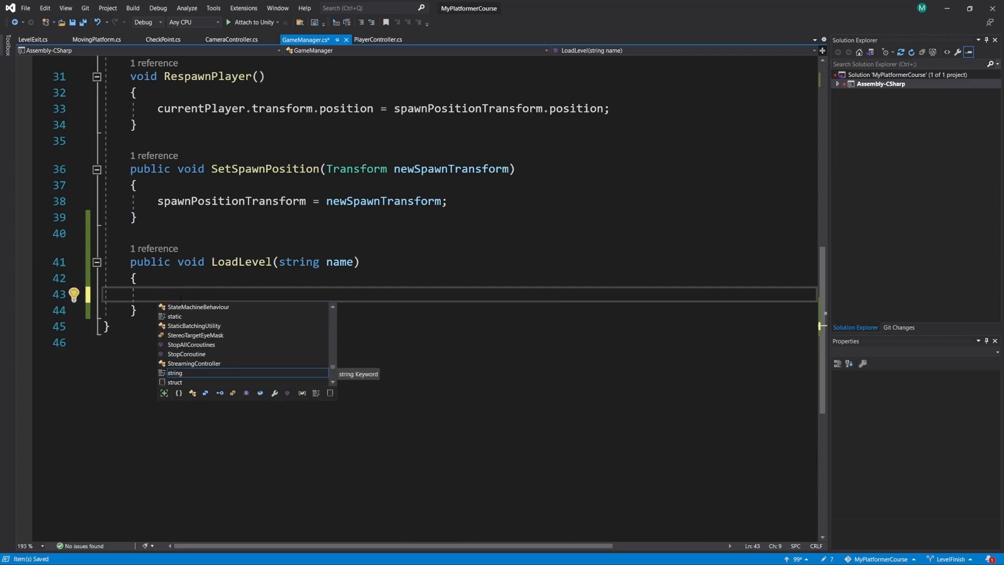
- Uncomment the UnityEngine.SceneManagement directive
{"action": "scroll", "coordinate": [418, 292], "scroll_direction": "up", "scroll_amount": 10}
{"action": "left_click", "coordinate": [117, 112]}
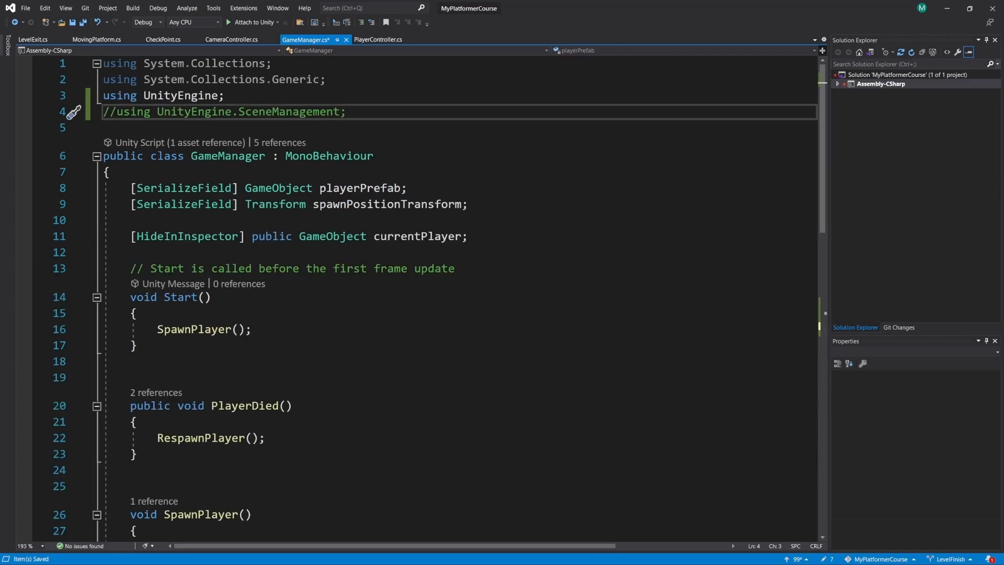
{"action": "key", "text": "BackSpace"}
{"action": "key", "text": "BackSpace"}
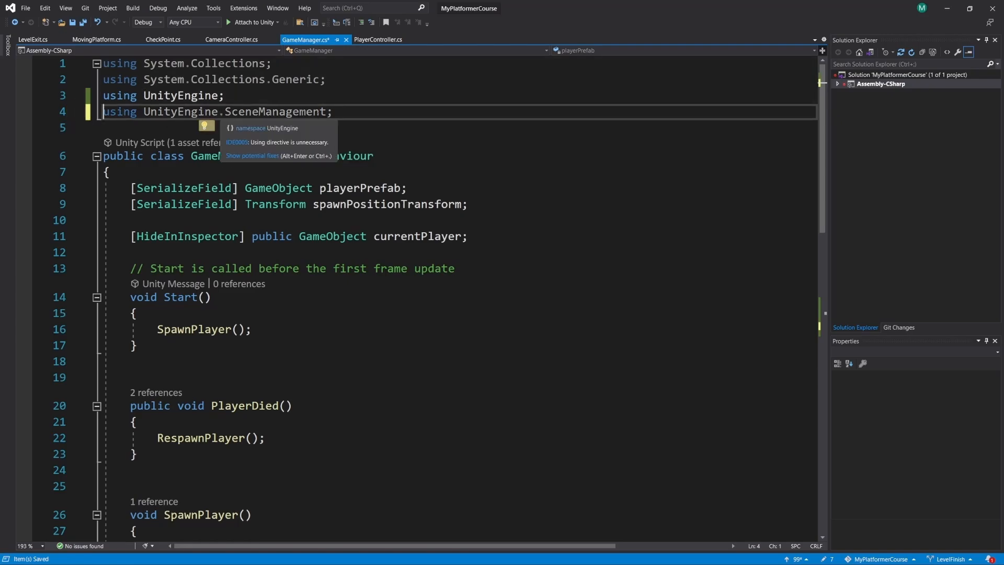
{"action": "scroll", "coordinate": [418, 298], "scroll_direction": "down", "scroll_amount": 7}
{"action": "scroll", "coordinate": [419, 298], "scroll_direction": "up", "scroll_amount": 7}
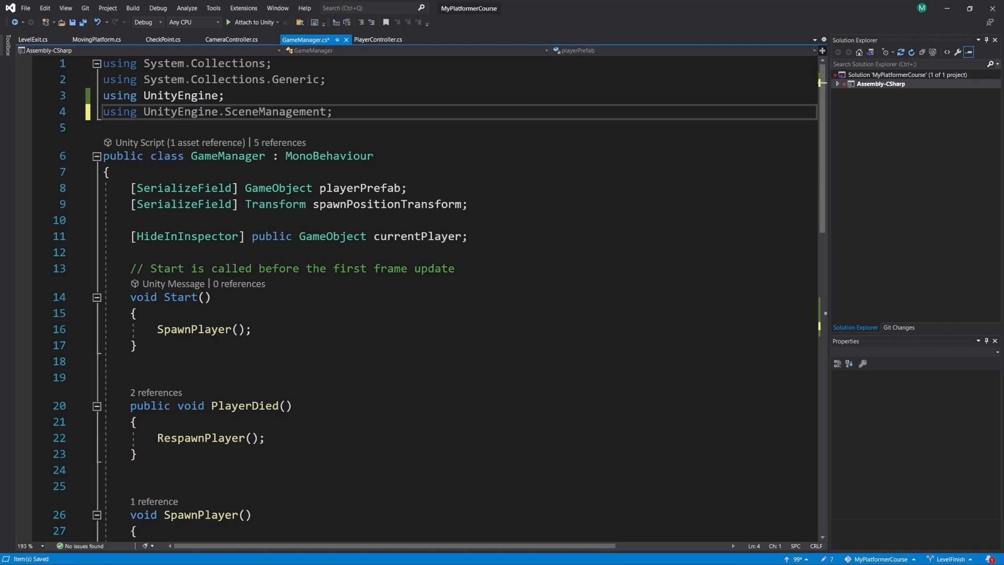
- Fill the LoadLevel method body with the statement SceneManager.LoadScene(name);
{"action": "scroll", "coordinate": [271, 145], "scroll_direction": "down", "scroll_amount": 9}
{"action": "left_click", "coordinate": [212, 337]}
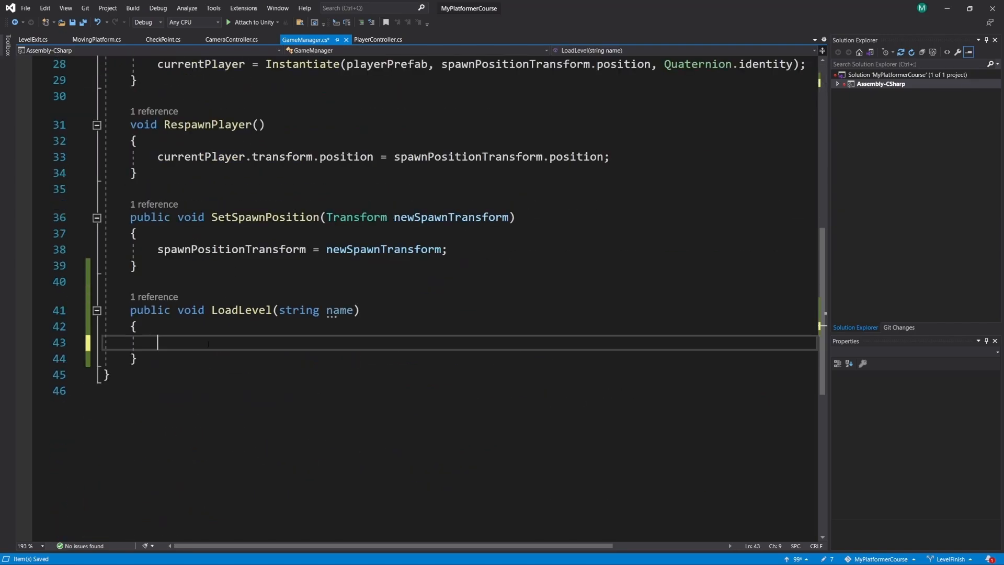
{"action": "type", "text": "scenem"}
{"action": "key", "text": "Tab"}
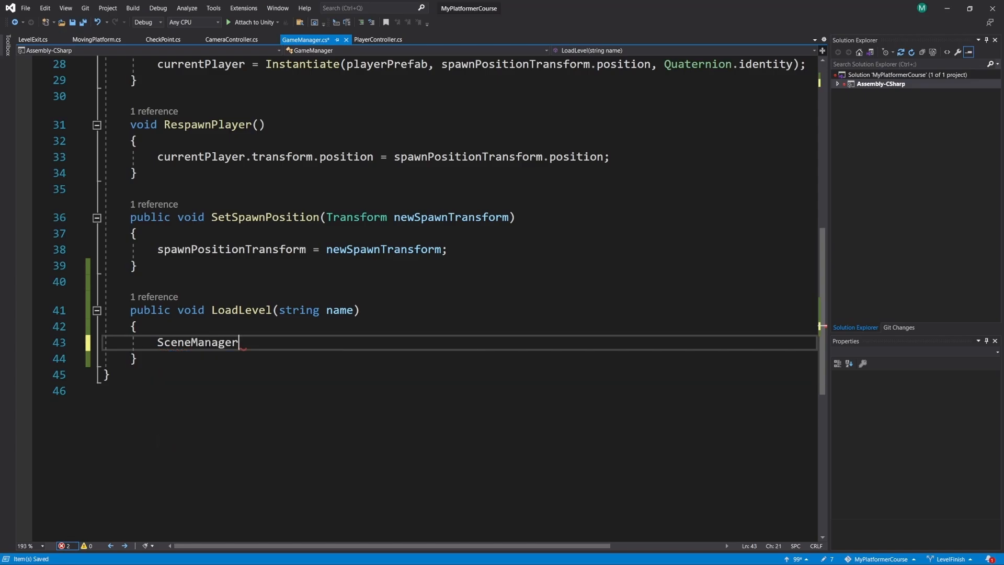
{"action": "type", "text": ".load"}
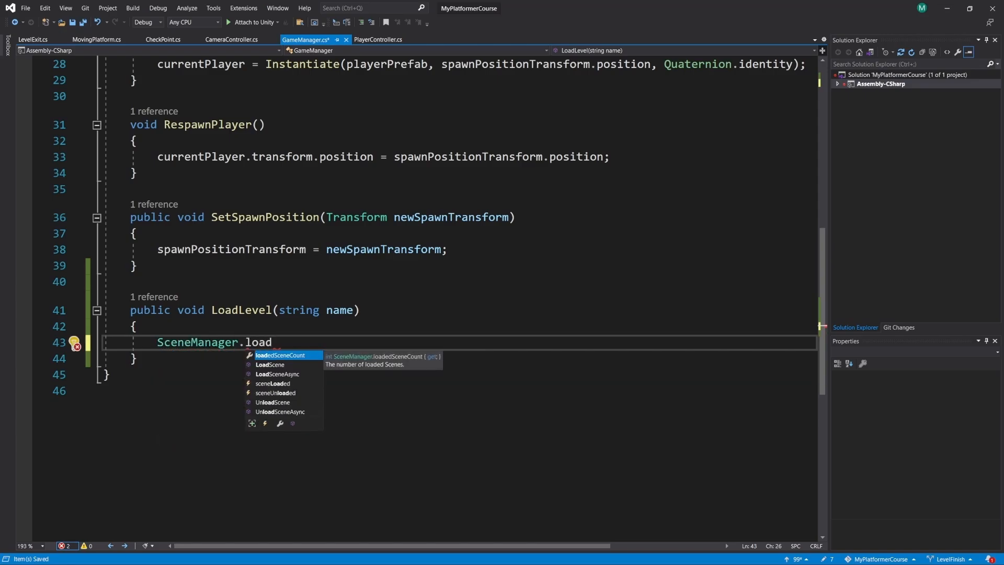
{"action": "key", "text": "Down"}
{"action": "key", "text": "Tab"}
{"action": "type", "text": "("}
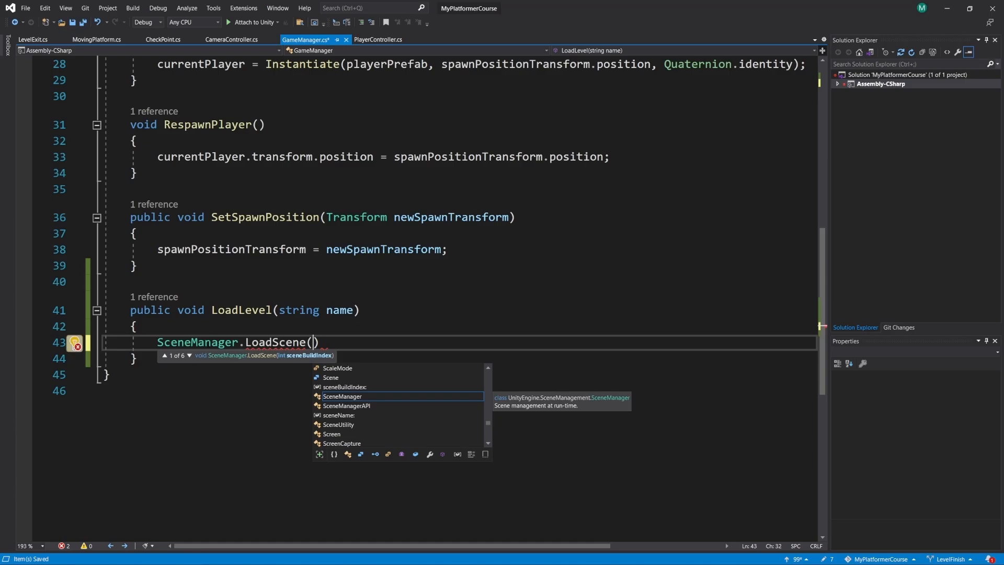
{"action": "type", "text": "name);"}
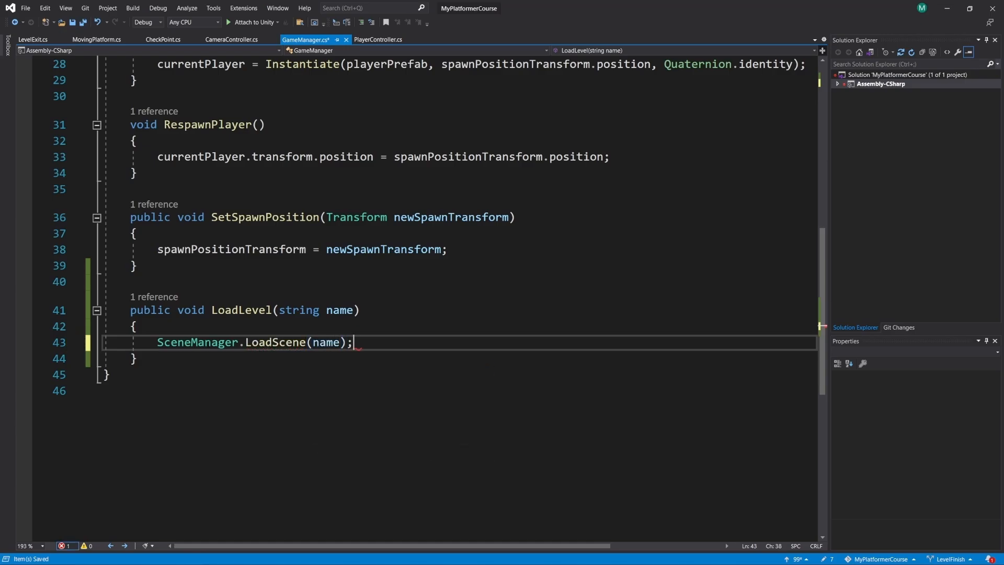
- Switch to Unity and add the Level_01 and Level_02 scenes to the build settings' scene list
{"action": "key", "text": "alt+Tab"}
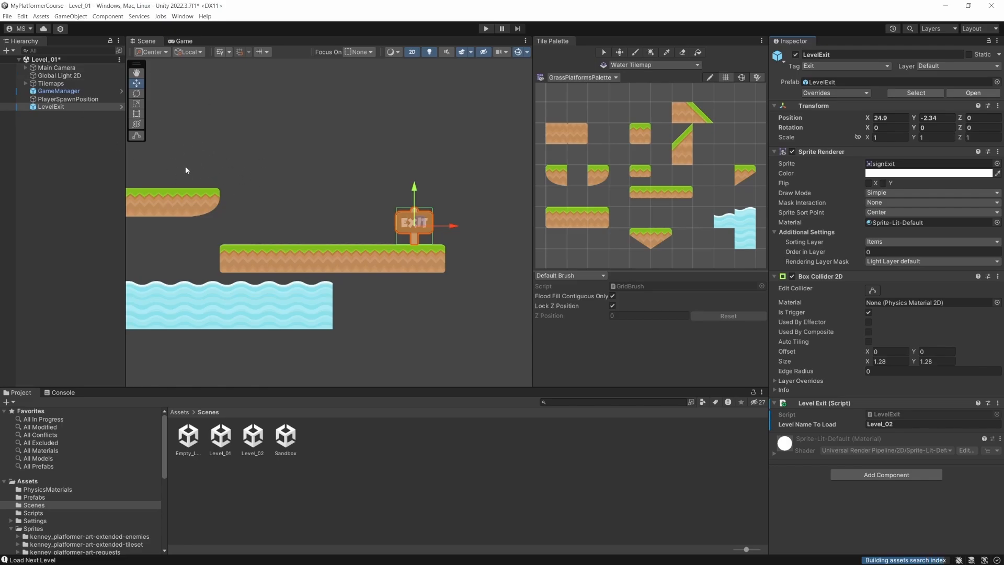
{"action": "left_click", "coordinate": [8, 19]}
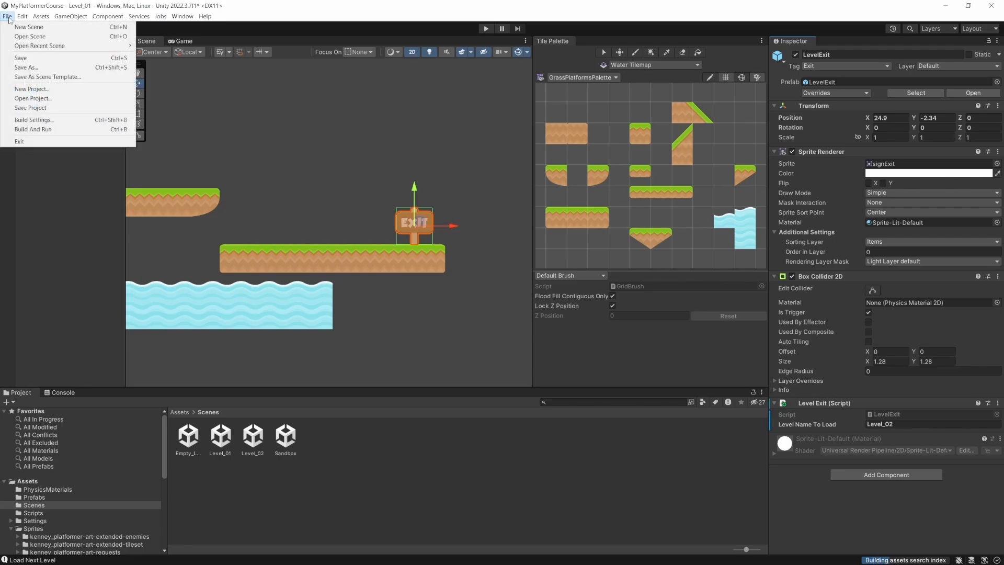
{"action": "left_click", "coordinate": [39, 122]}
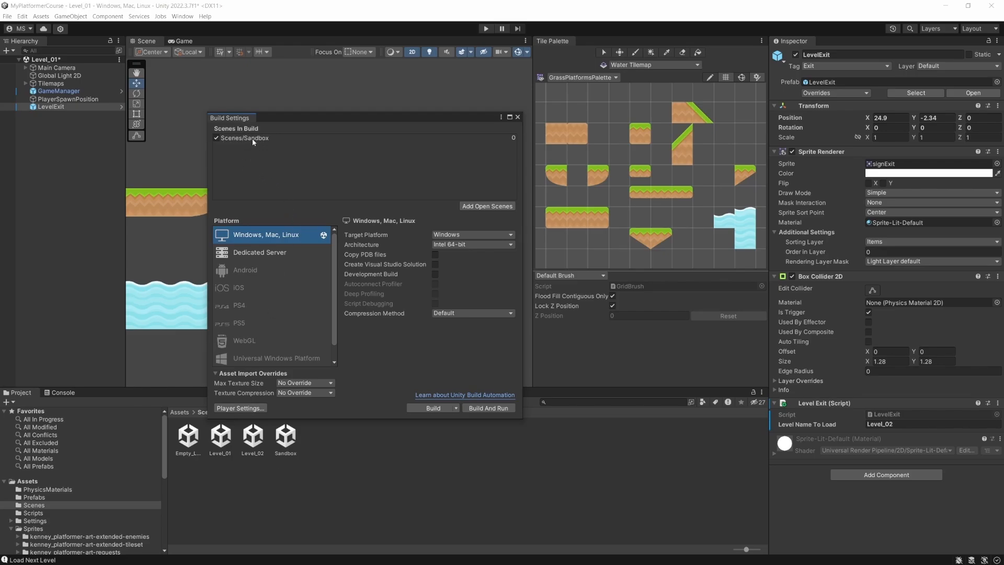
{"action": "left_click_drag", "start_coordinate": [221, 436], "coordinate": [265, 181]}
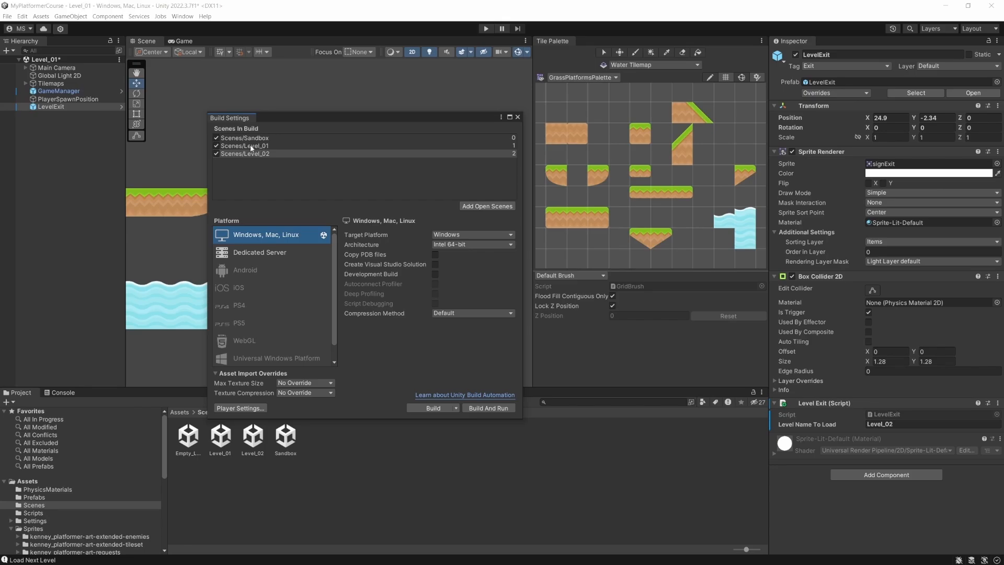
- Toggle the Sandbox scene's inclusion in the build and close the build settings
{"action": "left_click", "coordinate": [216, 137]}
{"action": "left_click", "coordinate": [216, 138]}
{"action": "left_click", "coordinate": [217, 138]}
{"action": "left_click", "coordinate": [518, 117]}
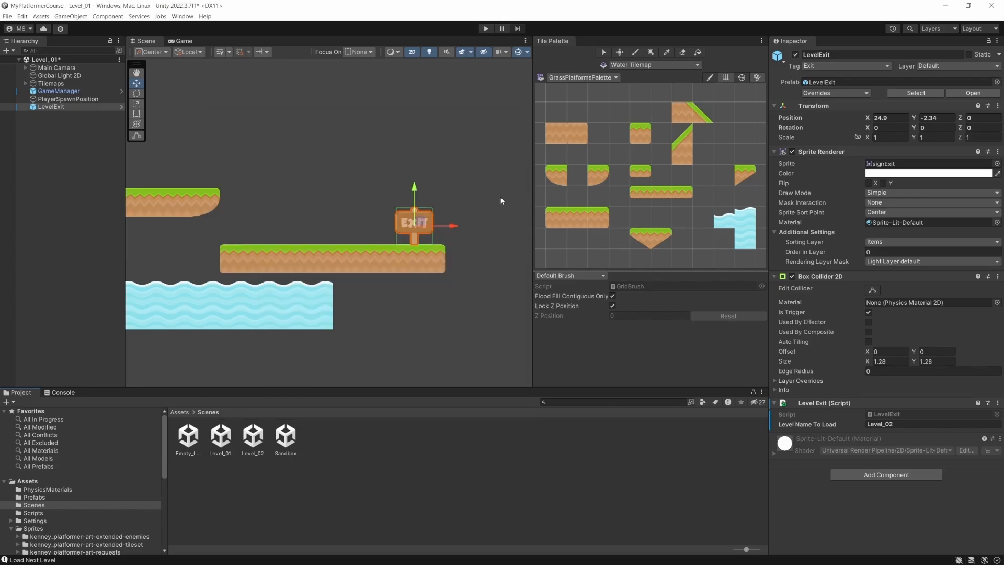
- Switch to Visual Studio, replace the LoadScene argument in the LoadLevel method with the build index 0, and save GameManager.cs
{"action": "key", "text": "alt+Tab"}
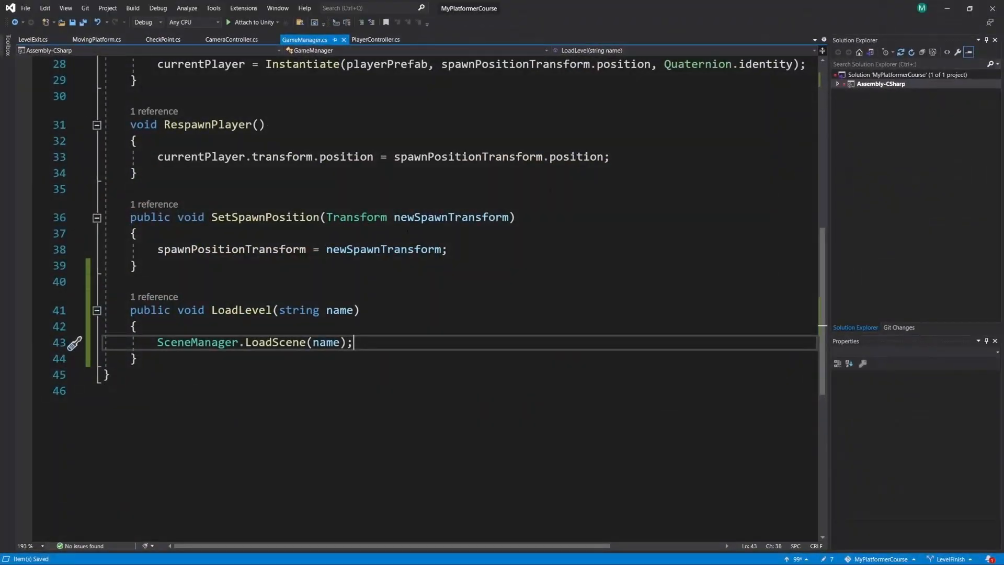
{"action": "key", "text": "Left"}
{"action": "key", "text": "Left"}
{"action": "key", "text": "BackSpace"}
{"action": "key", "text": "BackSpace"}
{"action": "key", "text": "BackSpace"}
{"action": "key", "text": "BackSpace"}
{"action": "key", "text": "Right"}
{"action": "key", "text": "BackSpace"}
{"action": "key", "text": "BackSpace"}
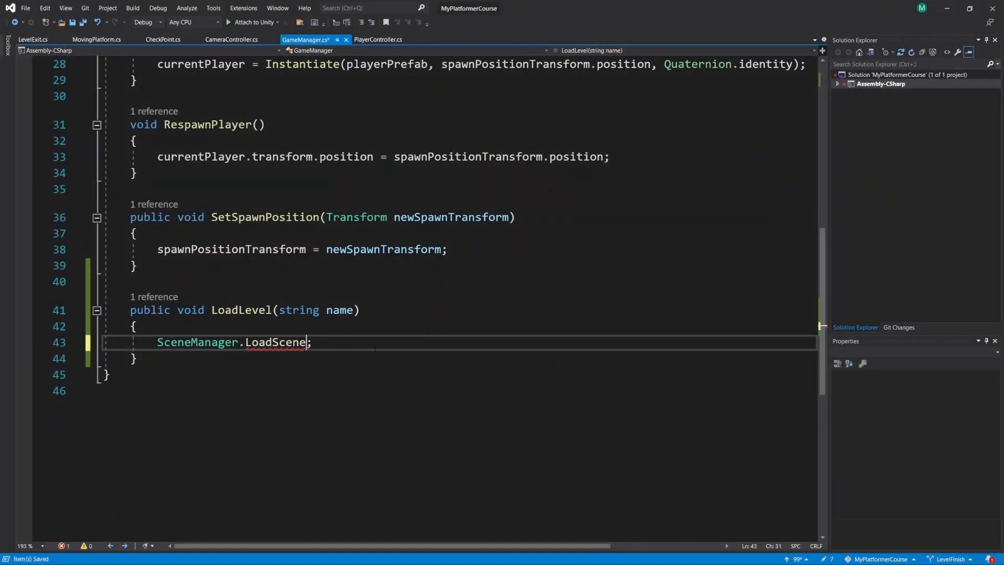
{"action": "type", "text": "("}
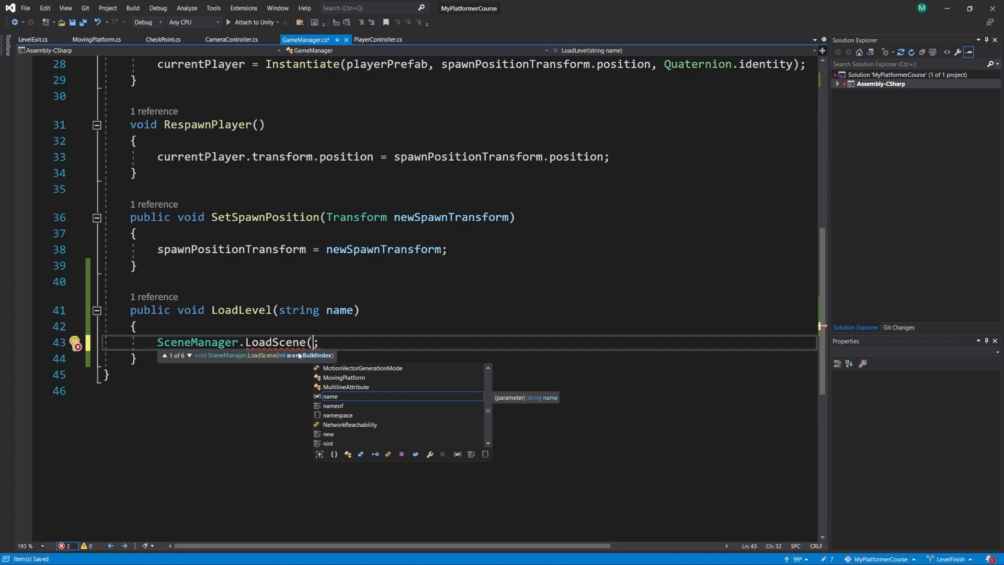
{"action": "mouse_move", "coordinate": [297, 355]}
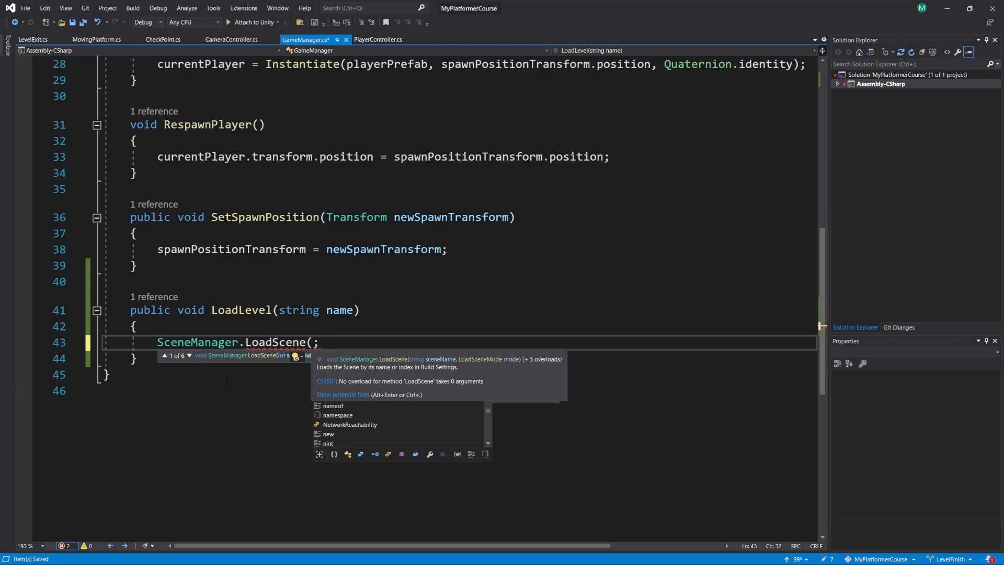
{"action": "type", "text": "0)"}
{"action": "key", "text": "ctrl+s"}
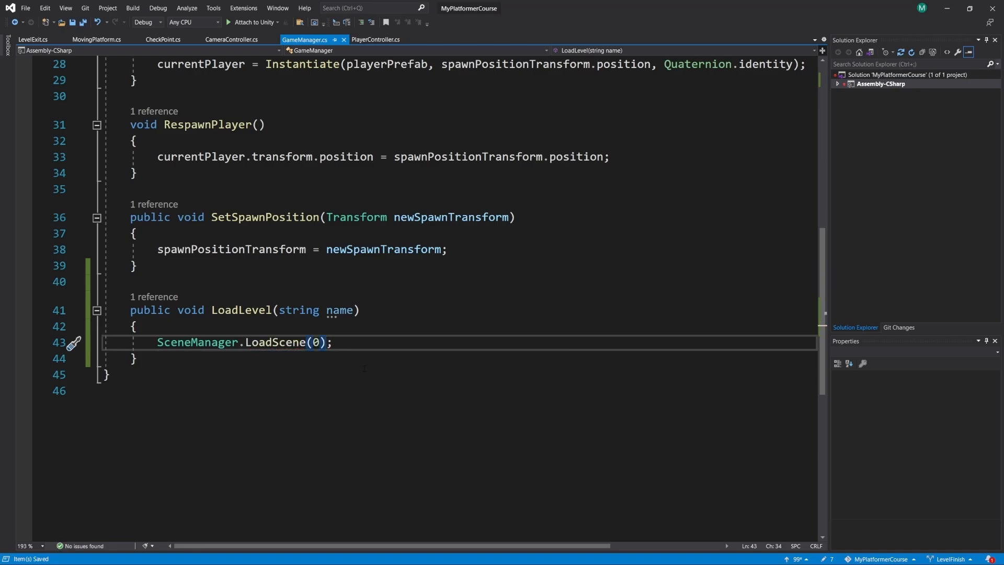
- Switch to Unity and check the scene indices listed in the build settings
{"action": "key", "text": "alt+Tab"}
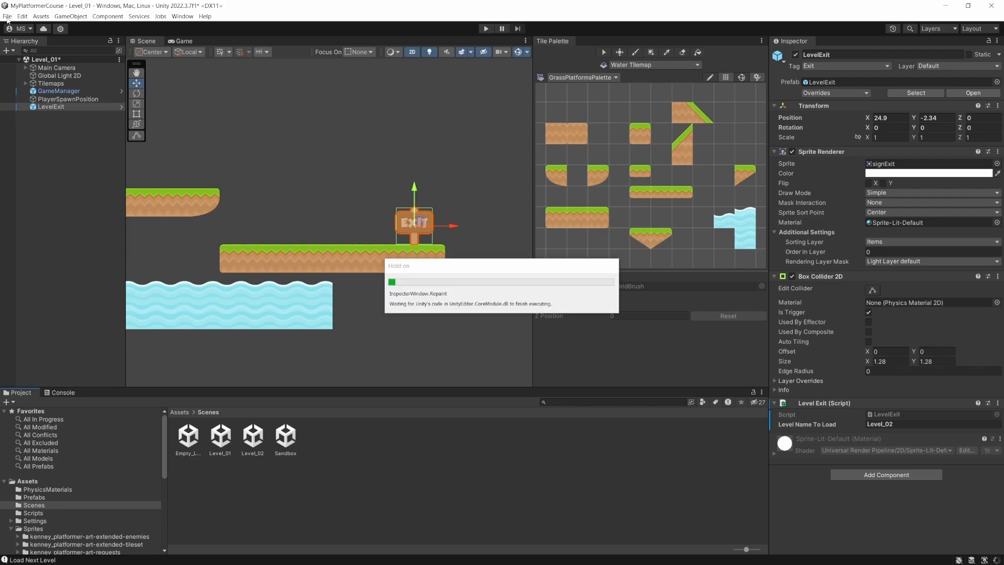
{"action": "left_click", "coordinate": [7, 16]}
{"action": "left_click", "coordinate": [34, 119]}
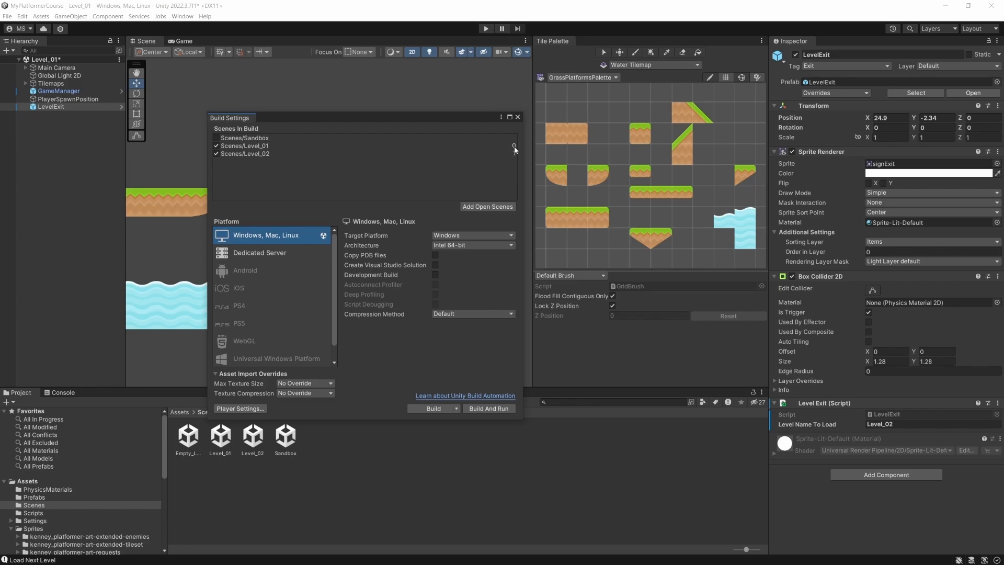
{"action": "left_click", "coordinate": [518, 117]}
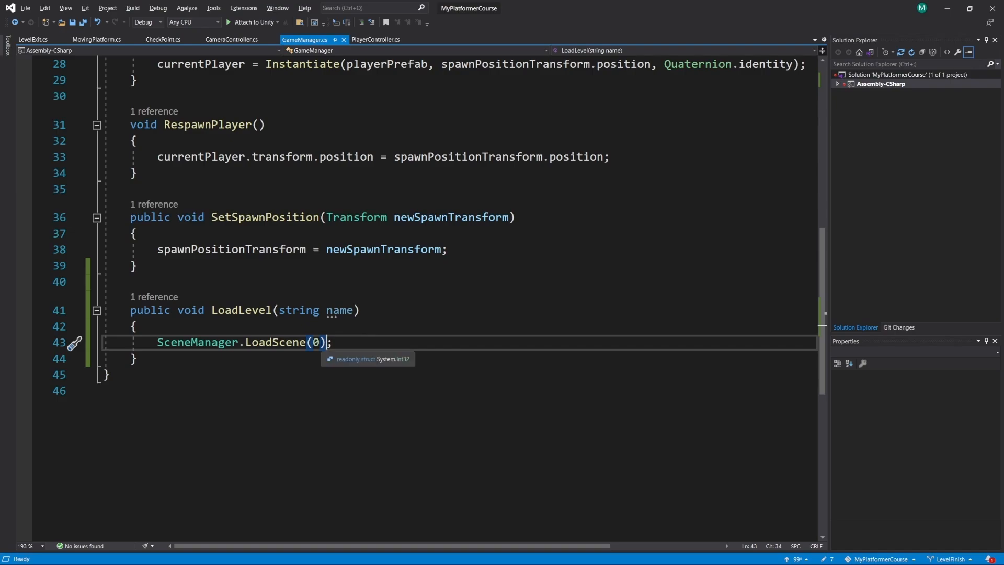
- Set the LoadScene argument in GameManager.cs to name in Visual Studio and save the script
{"action": "left_click", "coordinate": [321, 343]}
{"action": "key", "text": "BackSpace"}
{"action": "type", "text": "name"}
{"action": "key", "text": "ctrl+s"}
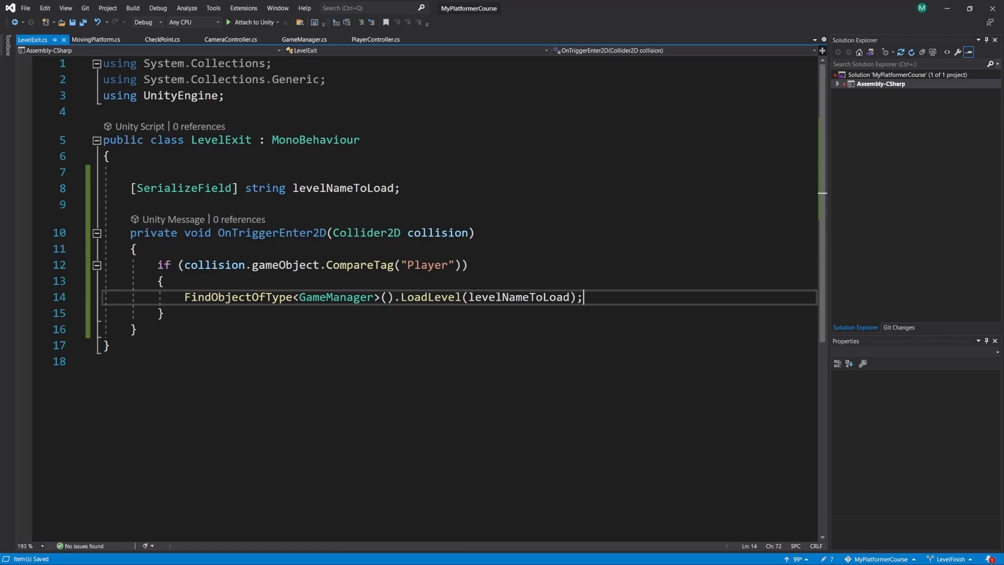
- Review the GameManager script, focusing on the SceneManager.LoadScene(name) line in the LoadLevel method
{"action": "left_click", "coordinate": [300, 42]}
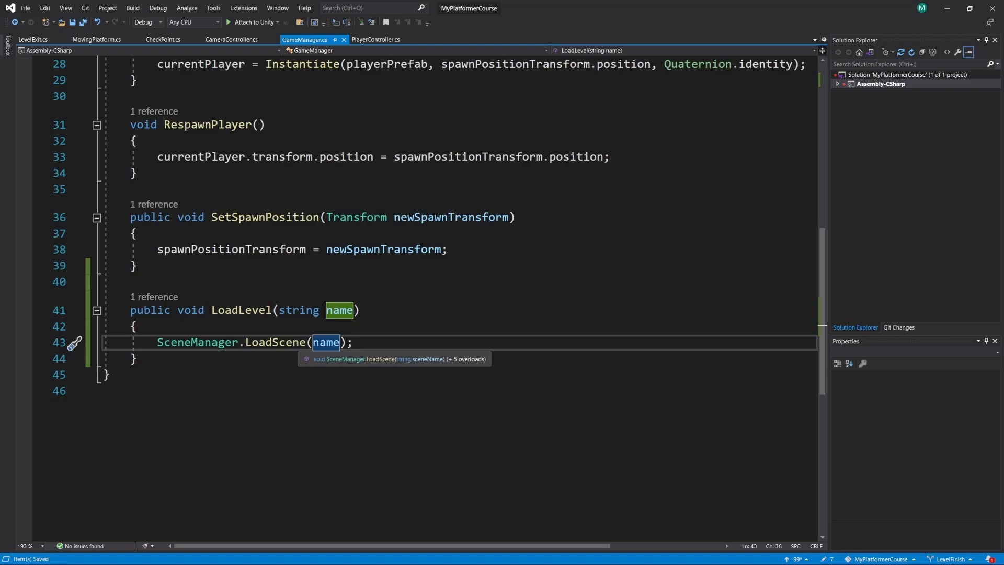
{"action": "scroll", "coordinate": [293, 335], "scroll_direction": "up", "scroll_amount": 3}
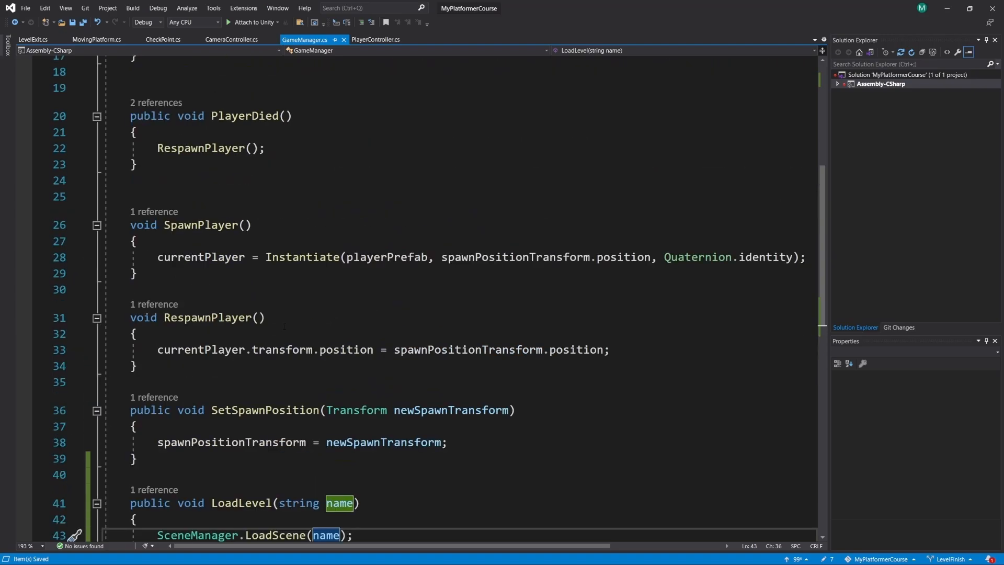
{"action": "scroll", "coordinate": [284, 327], "scroll_direction": "down", "scroll_amount": 2}
{"action": "scroll", "coordinate": [285, 327], "scroll_direction": "down", "scroll_amount": 1}
{"action": "left_click_drag", "start_coordinate": [366, 342], "coordinate": [158, 343]}
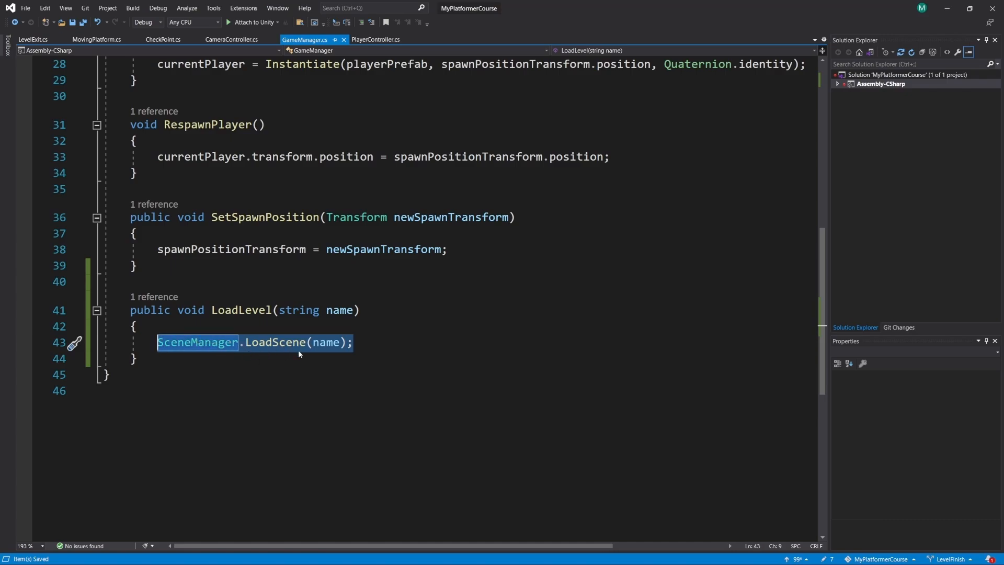
- Play-test Level_01 in Unity by running the player into the exit sign, explore the loaded level briefly, and stop play mode
{"action": "key", "text": "alt+Tab"}
{"action": "left_click", "coordinate": [483, 28]}
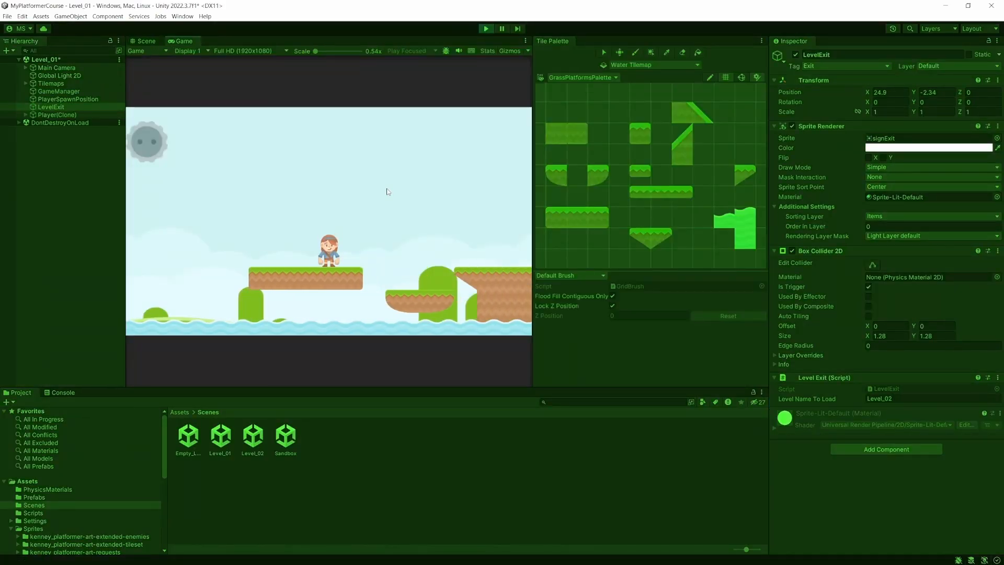
{"action": "key", "text": "d"}
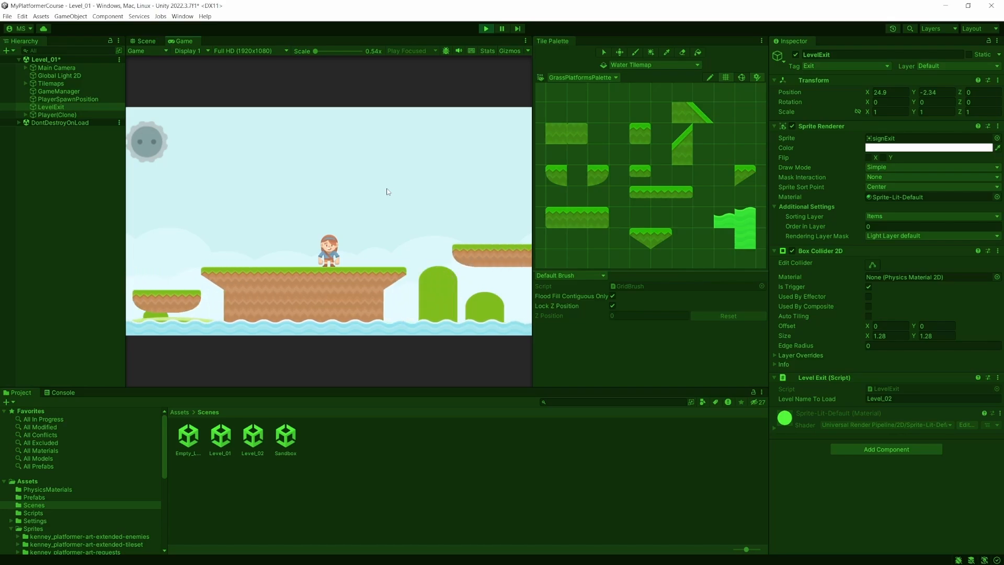
{"action": "key", "text": "space"}
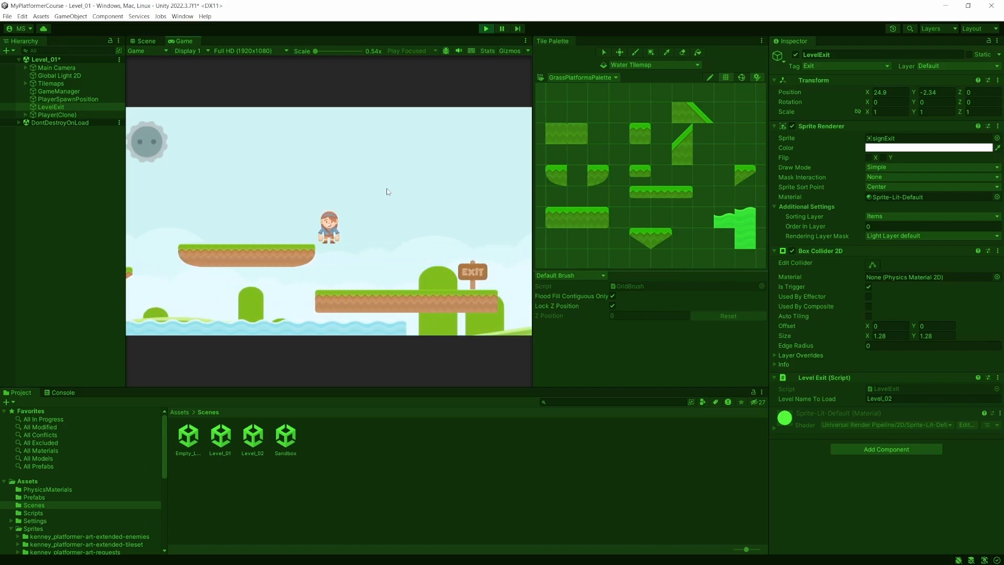
{"action": "key", "text": "d"}
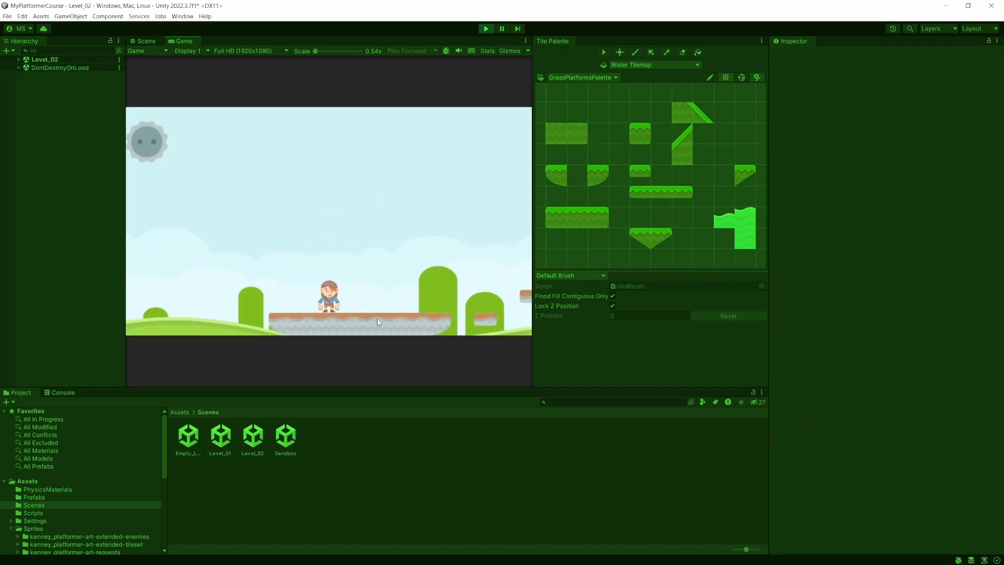
{"action": "key", "text": "d"}
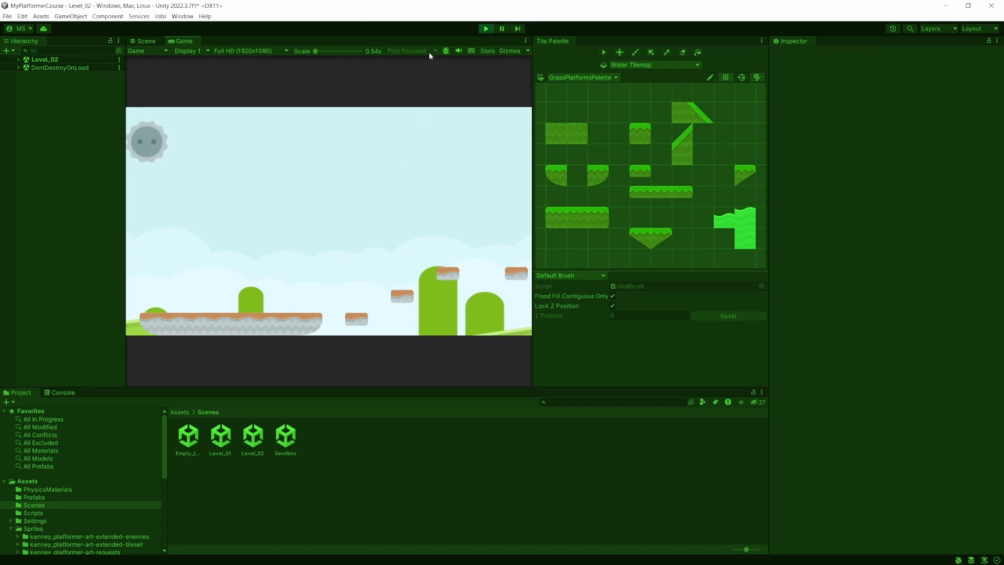
{"action": "key", "text": "ctrl+p"}
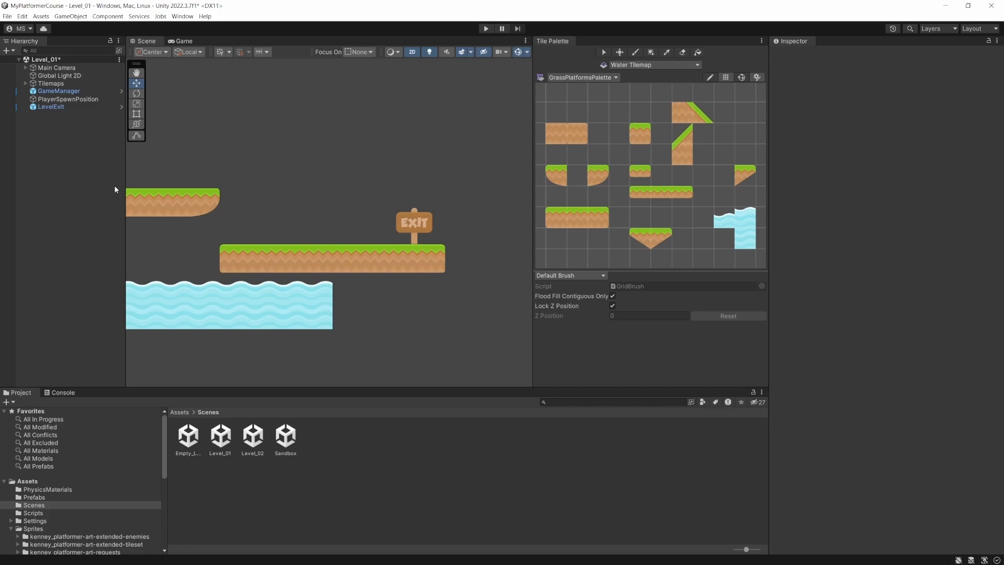
- Apply all overrides of the LevelExit instance in Level_01 to its prefab
{"action": "left_click", "coordinate": [65, 107]}
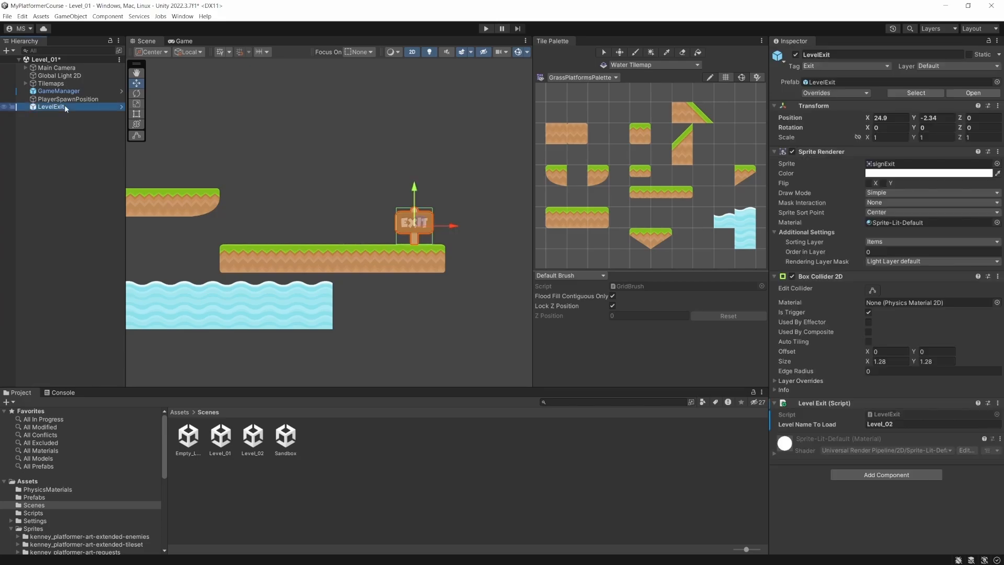
{"action": "left_click", "coordinate": [828, 95]}
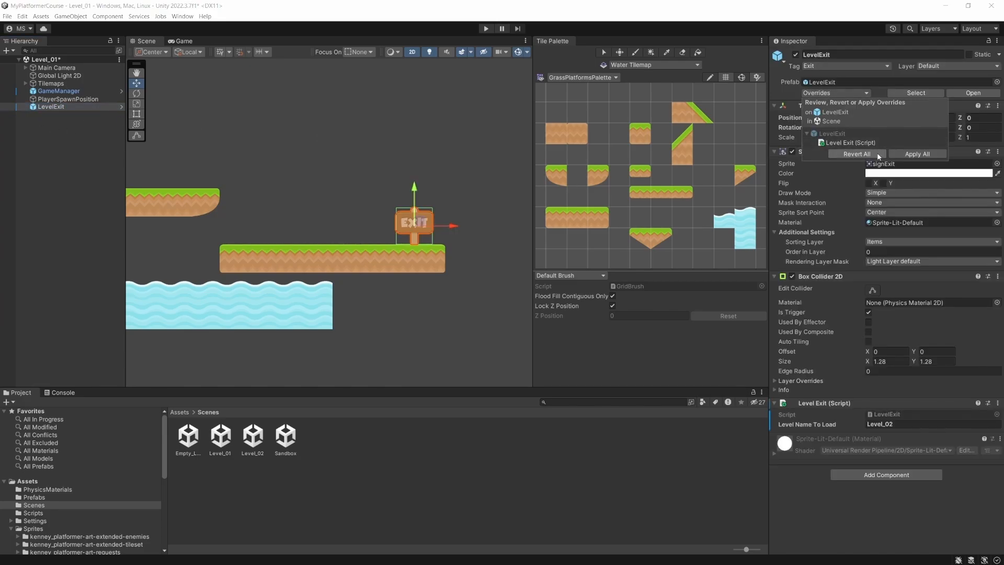
{"action": "left_click", "coordinate": [912, 154]}
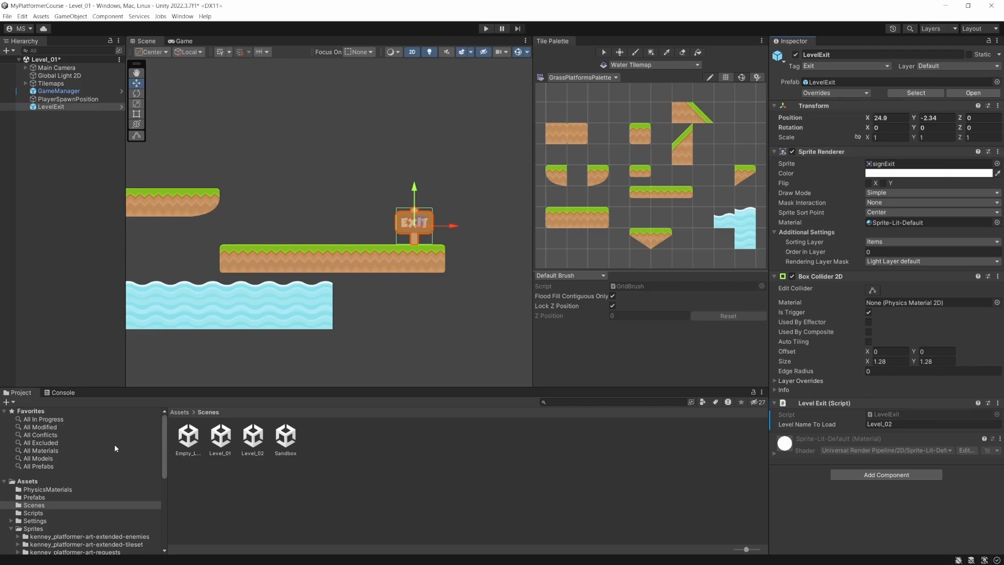
- Open the Level_02 scene, saving Level_01, and place a LevelExit prefab on the far snowy platform at about X 25.4, Y 0.63
{"action": "double_click", "coordinate": [254, 437]}
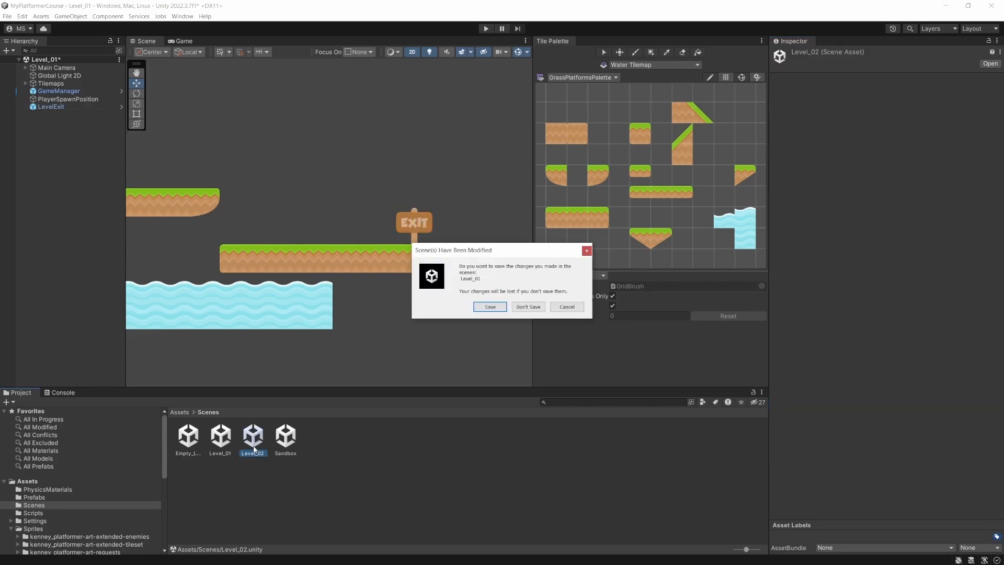
{"action": "left_click", "coordinate": [490, 307]}
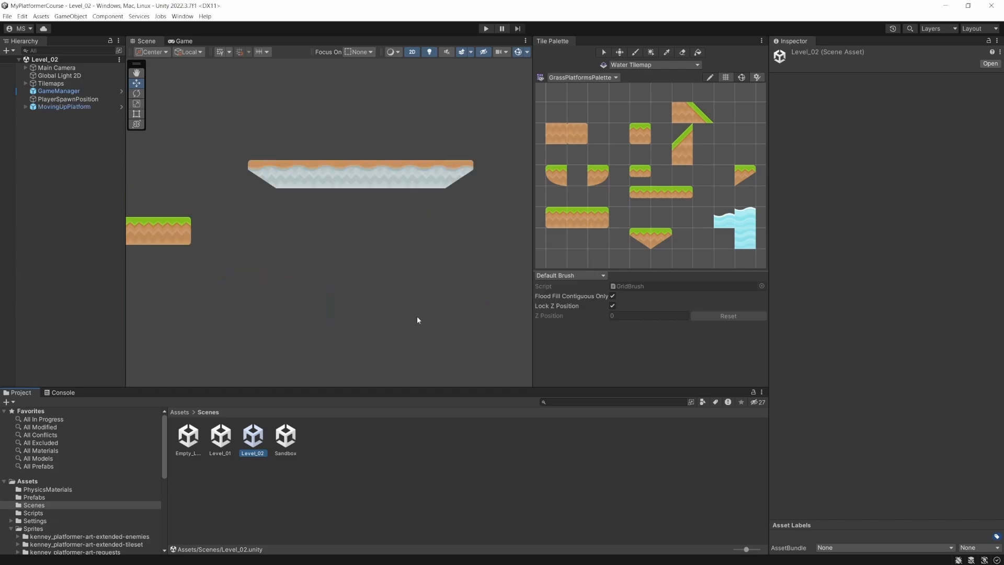
{"action": "scroll", "coordinate": [382, 250], "scroll_direction": "down", "scroll_amount": 5}
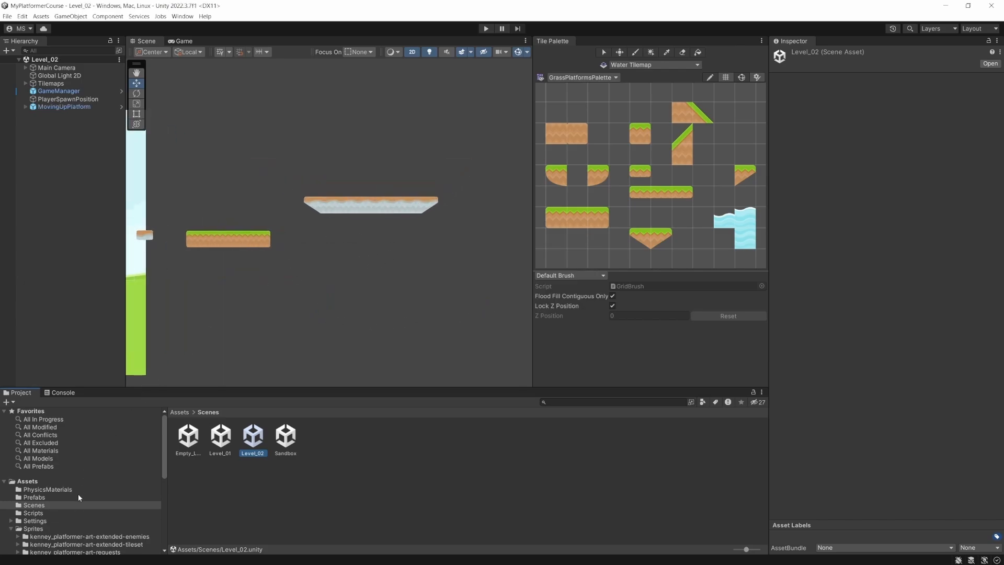
{"action": "left_click", "coordinate": [38, 497]}
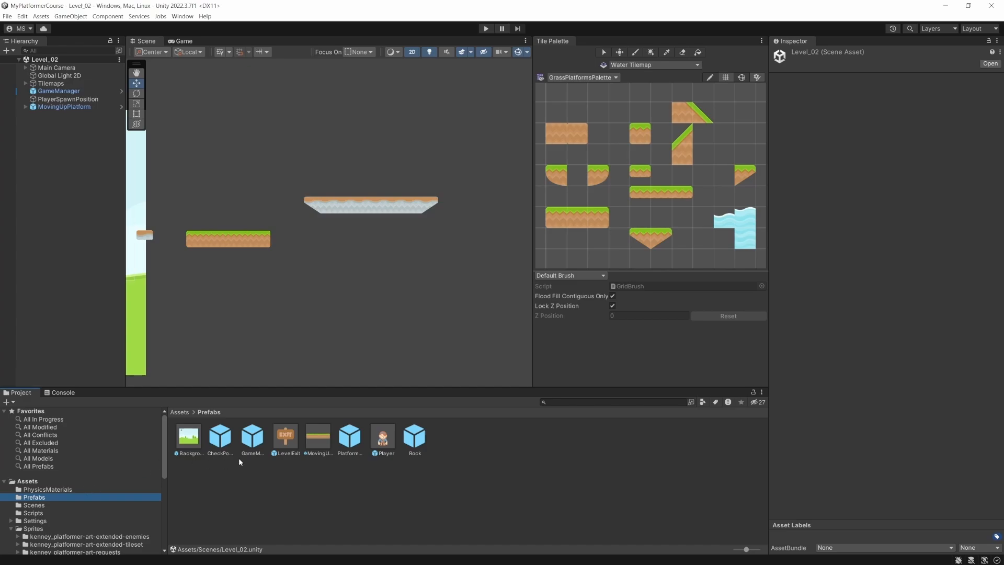
{"action": "left_click_drag", "start_coordinate": [292, 440], "coordinate": [365, 240]}
{"action": "left_click_drag", "start_coordinate": [404, 192], "coordinate": [412, 191]}
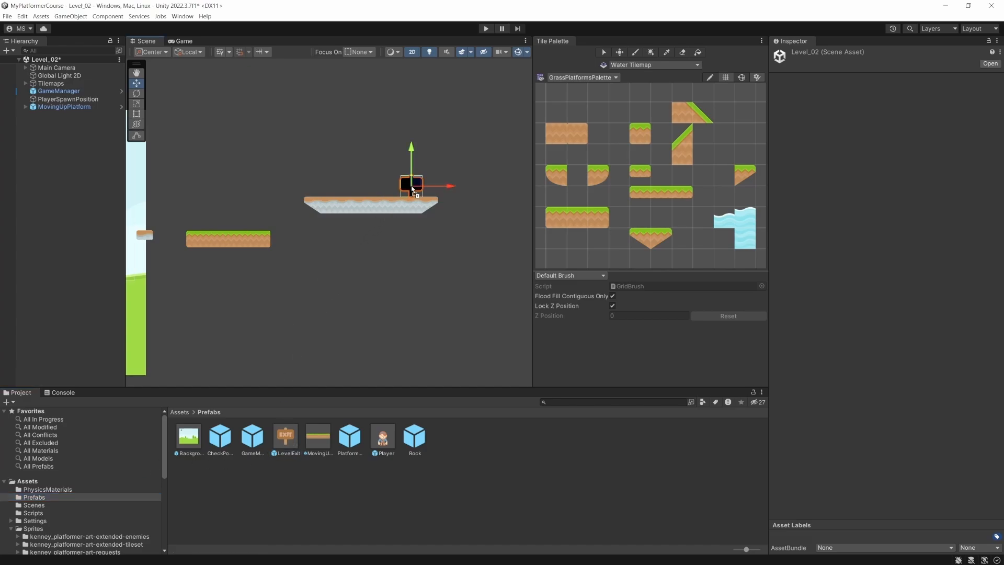
- Add the Items sorting layer to the Global Light 2D's target sorting layers in Level_02
{"action": "left_click", "coordinate": [59, 76]}
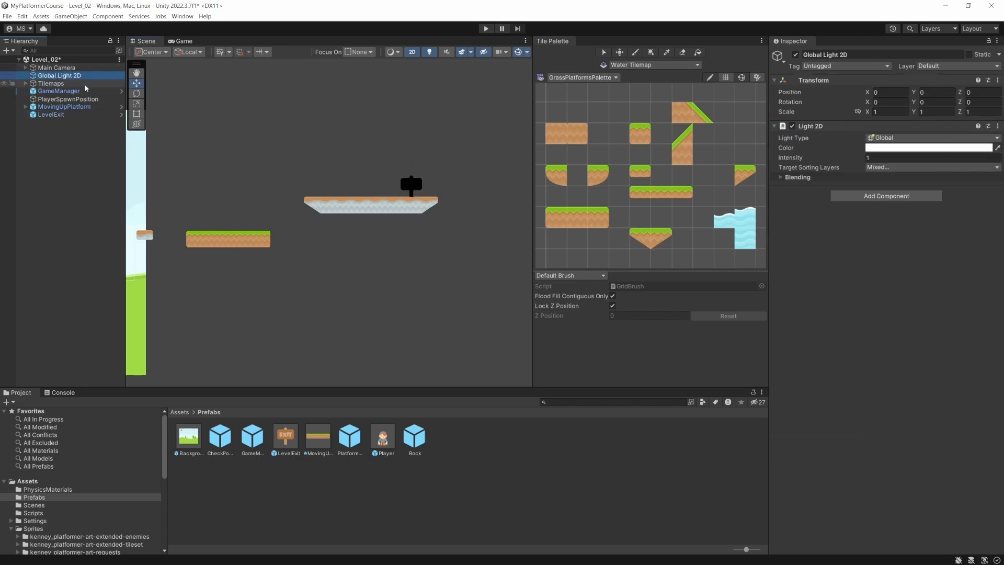
{"action": "left_click", "coordinate": [879, 167]}
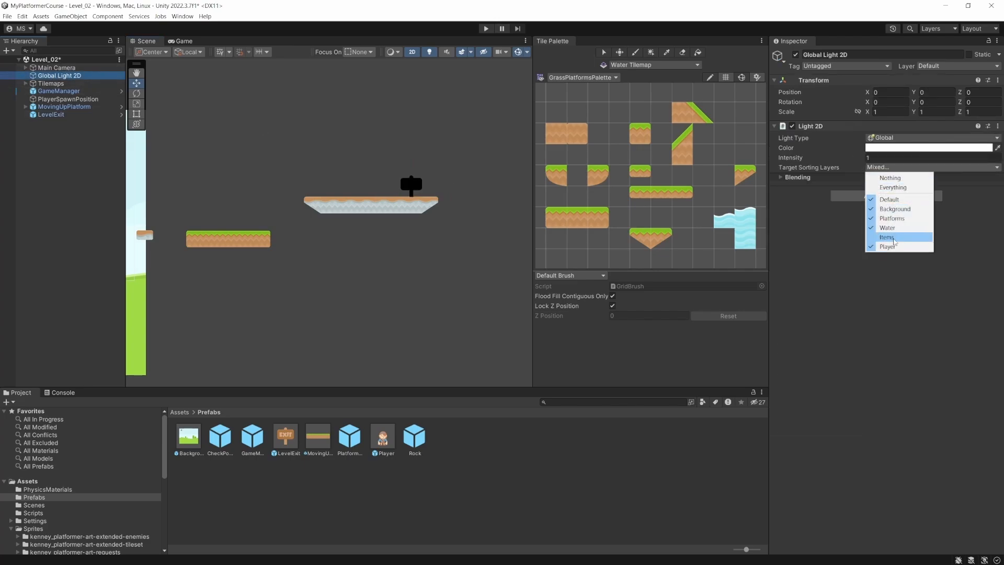
{"action": "left_click", "coordinate": [894, 238]}
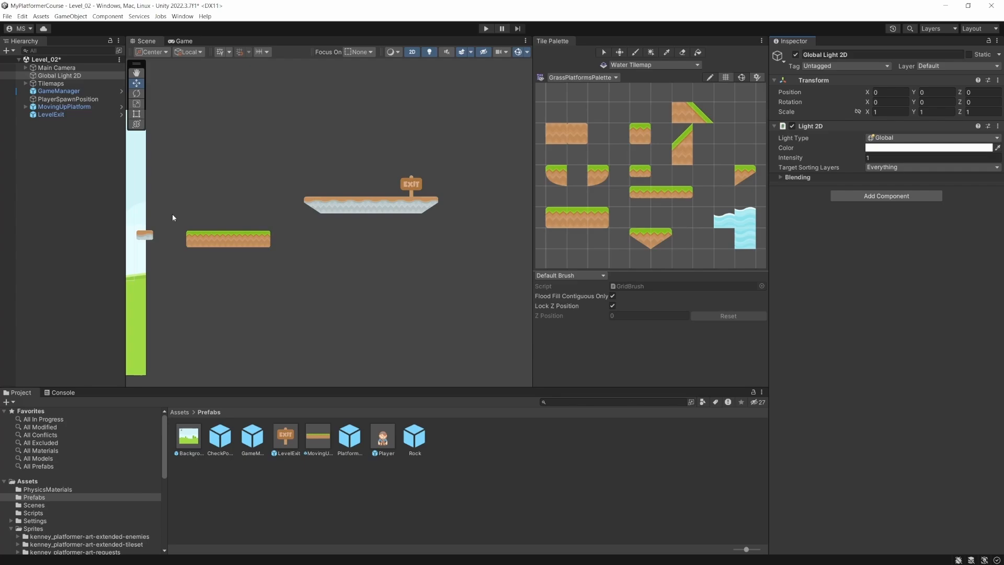
- Set the Level Name To Load of the LevelExit sign in Level_02 to Level_01
{"action": "left_click", "coordinate": [52, 114]}
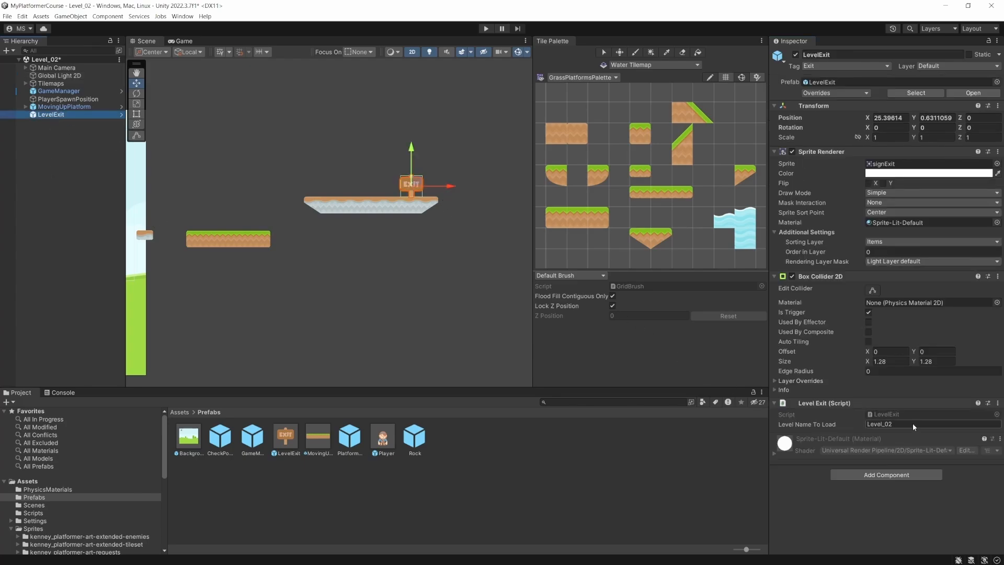
{"action": "double_click", "coordinate": [914, 423]}
{"action": "type", "text": "01"}
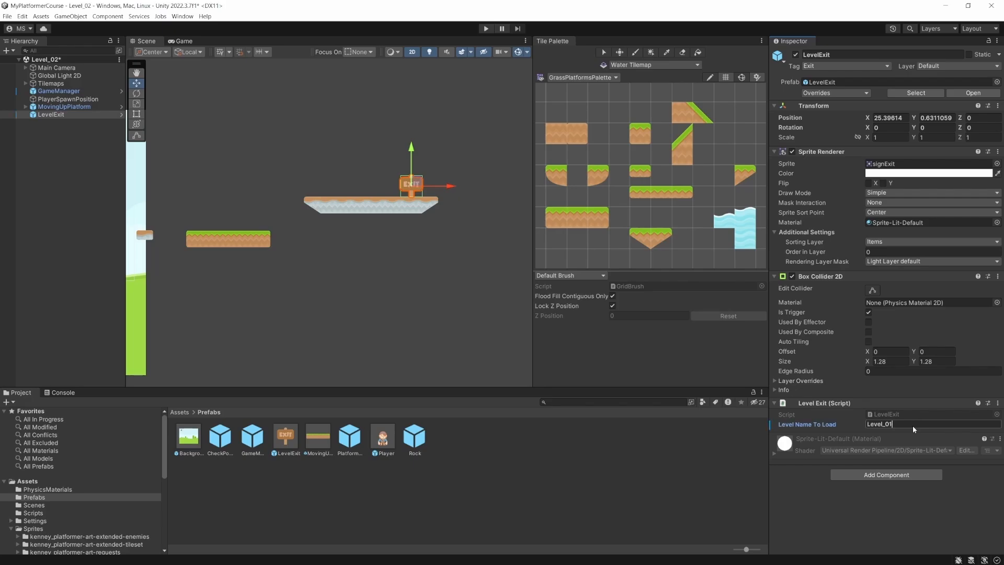
{"action": "key", "text": "Return"}
- Playtest Level_02 by guiding the player across the platforms into the exit sign, and continue through Level_01 to its exit
{"action": "left_click", "coordinate": [486, 29]}
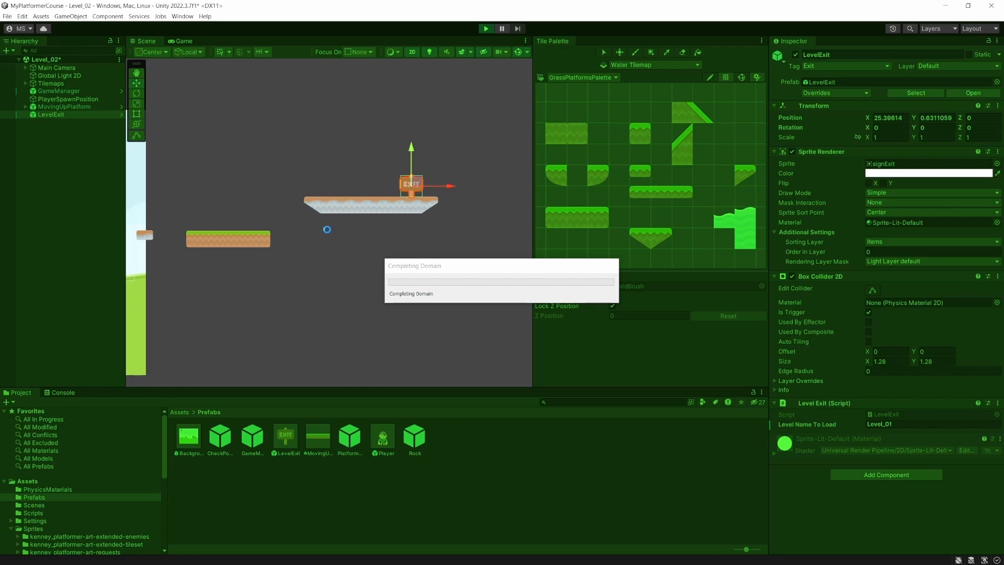
{"action": "key", "text": "Right"}
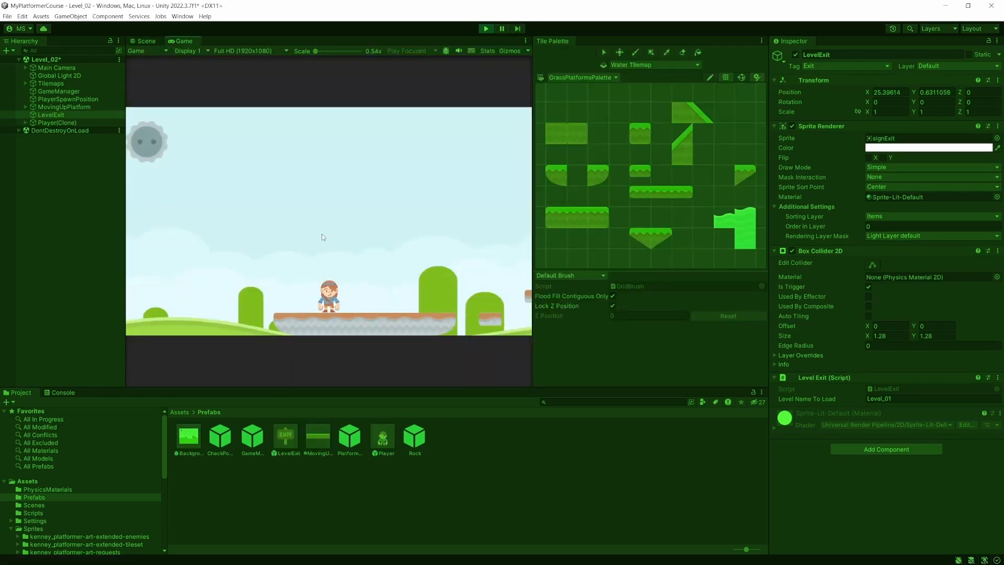
{"action": "key", "text": "space"}
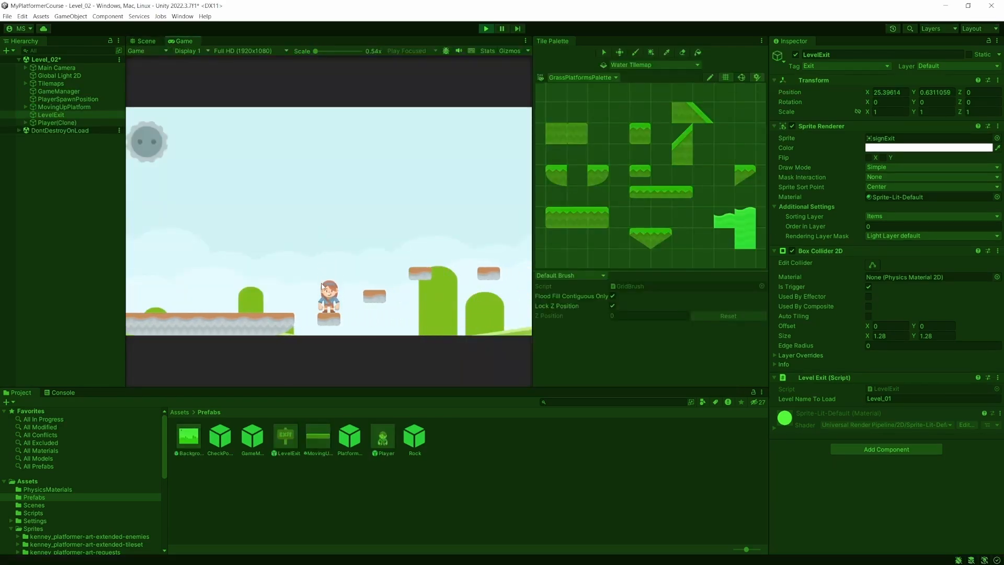
{"action": "key", "text": "space"}
{"action": "key", "text": "Right"}
{"action": "key", "text": "space"}
{"action": "key", "text": "Right"}
{"action": "key", "text": "space"}
{"action": "key", "text": "Right"}
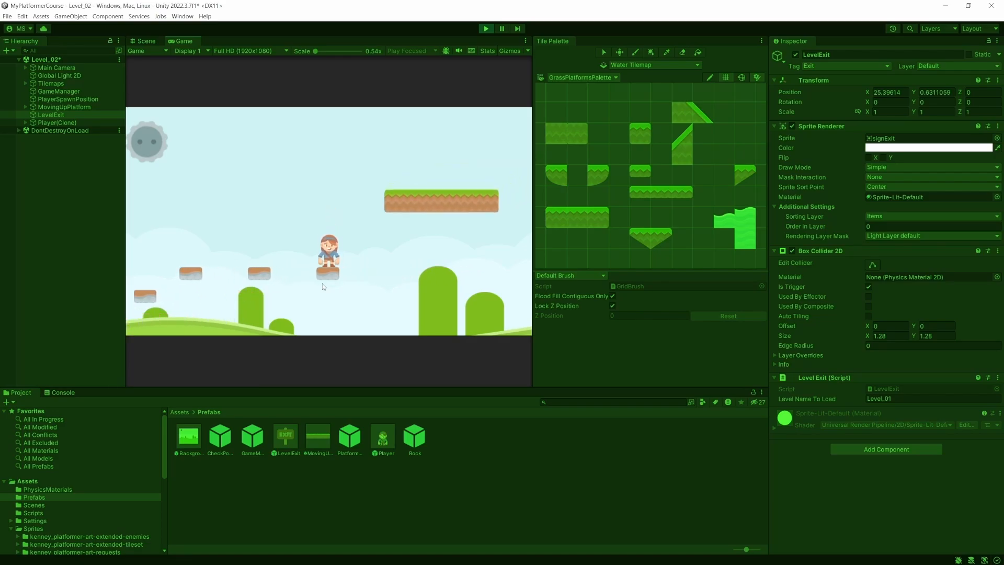
{"action": "key", "text": "space"}
{"action": "key", "text": "Right"}
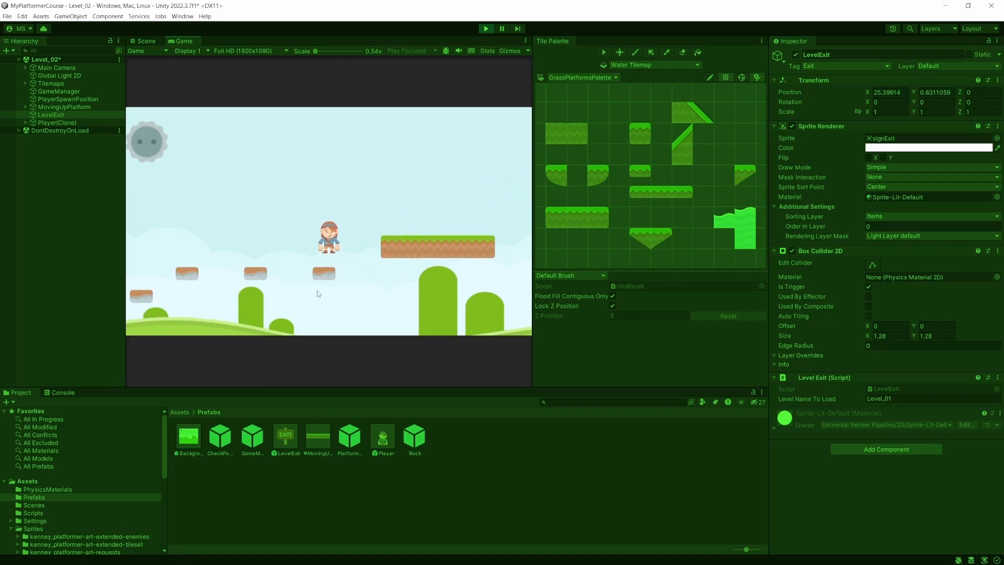
{"action": "key", "text": "Right"}
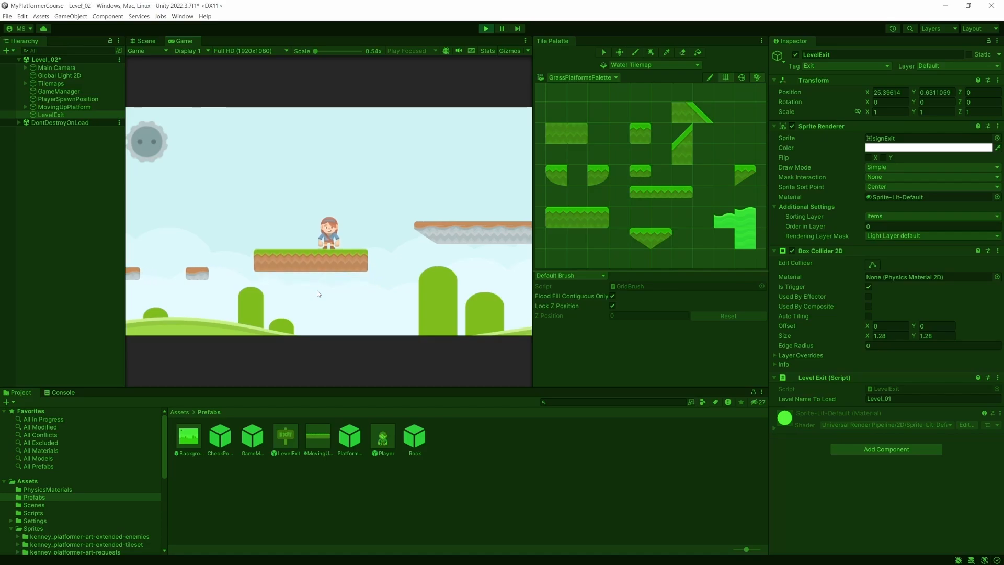
{"action": "key", "text": "space"}
{"action": "key", "text": "Right"}
{"action": "key", "text": "Right"}
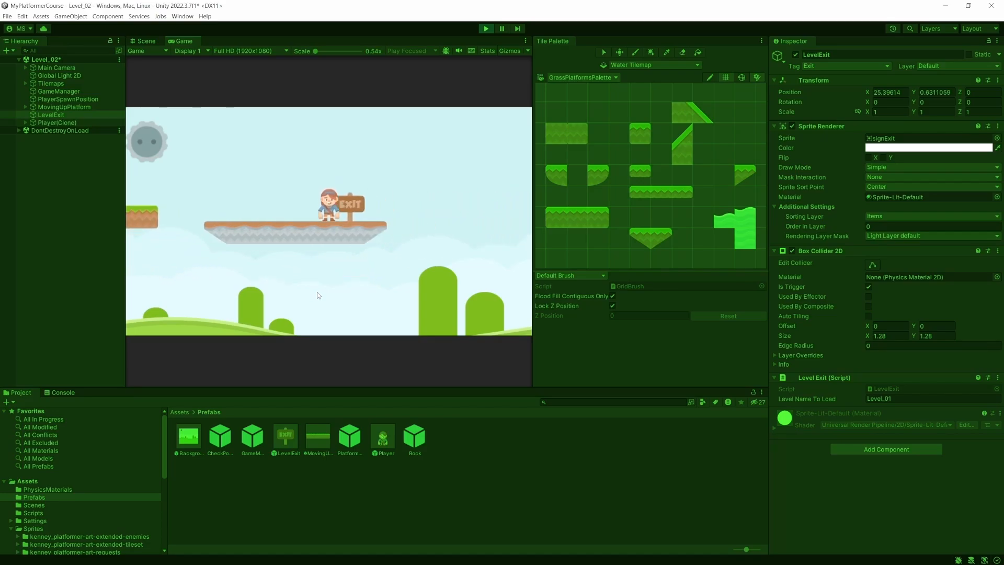
{"action": "key", "text": "Right"}
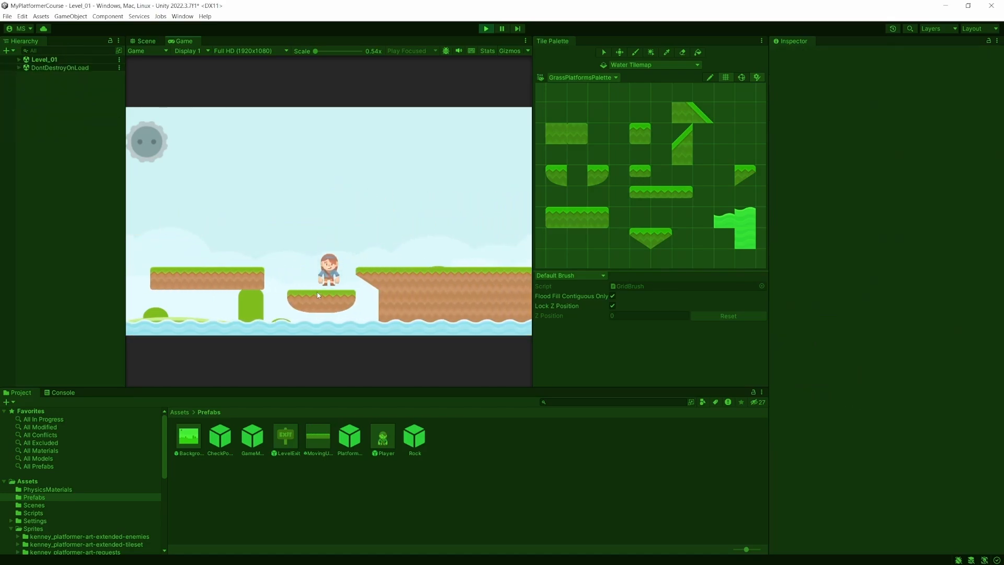
{"action": "key", "text": "Right"}
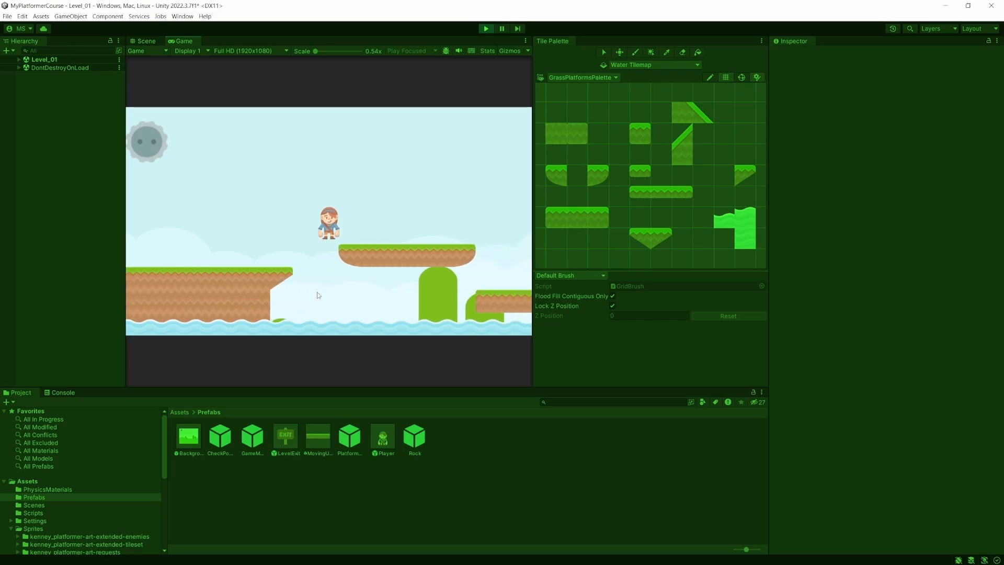
{"action": "key", "text": "Right"}
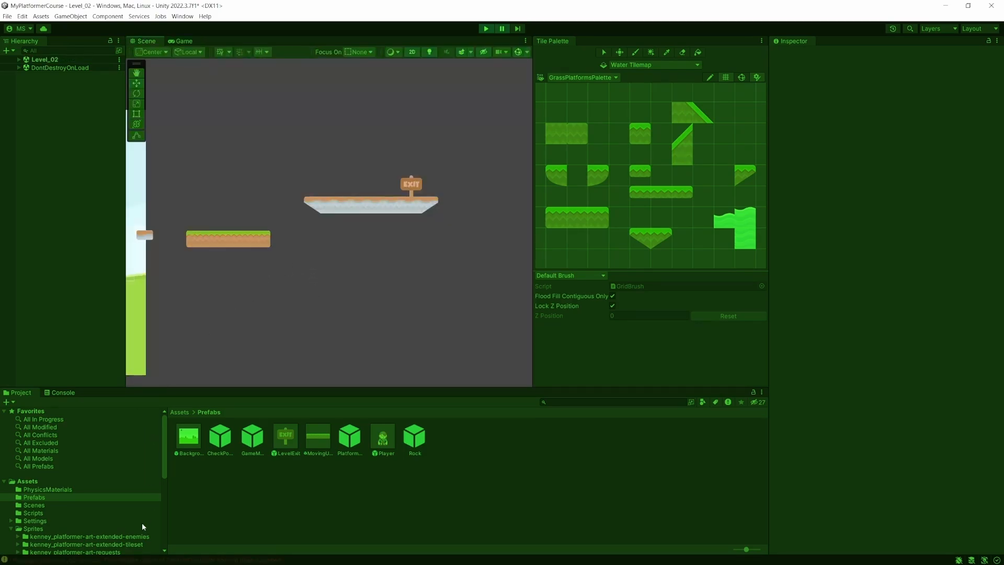
- Examine the exceptions logged in the console and stop the playtest
{"action": "left_click", "coordinate": [74, 393]}
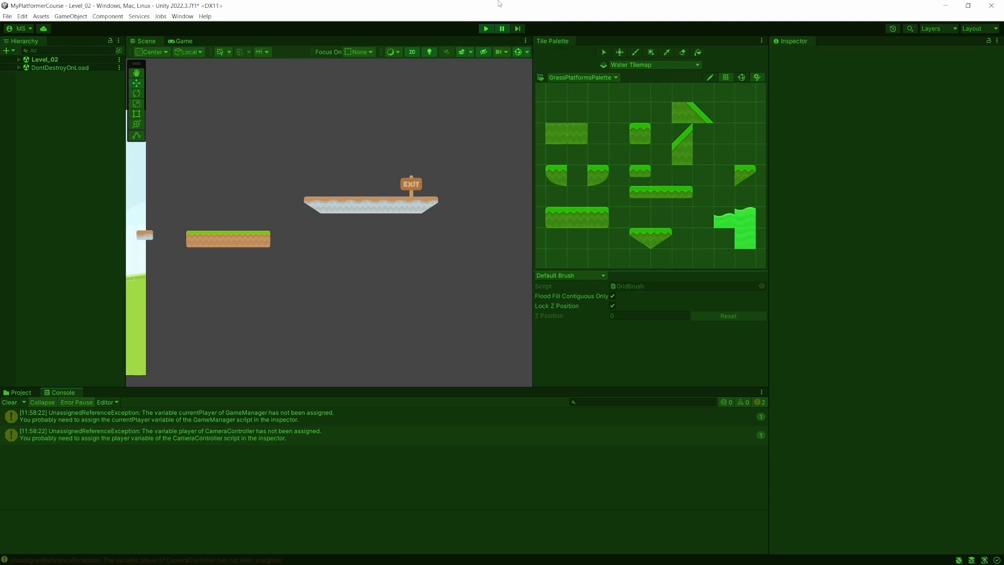
{"action": "left_click", "coordinate": [485, 29]}
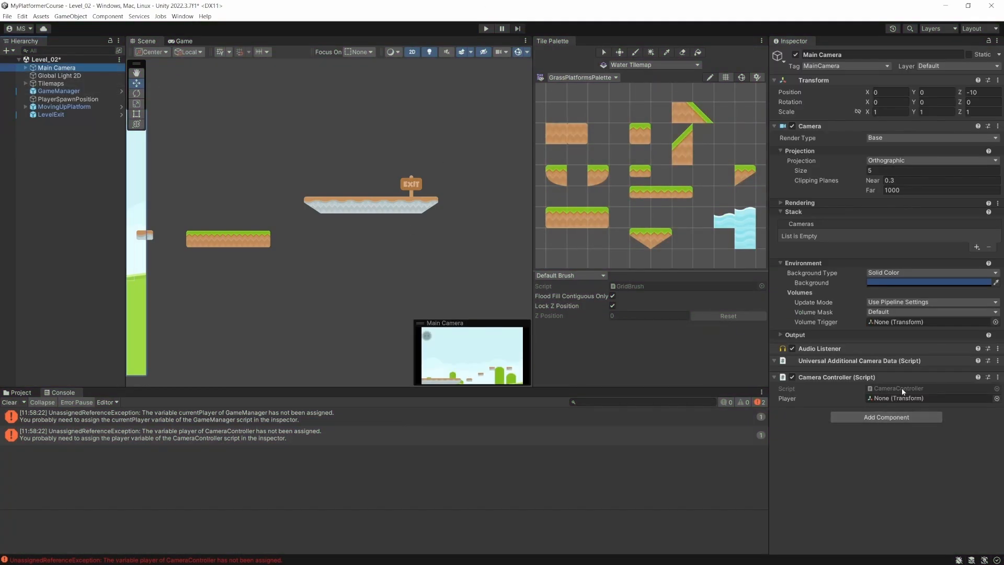
- Open the Main Camera's CameraController script in Visual Studio and select the player assignment in the Start method
{"action": "double_click", "coordinate": [901, 388]}
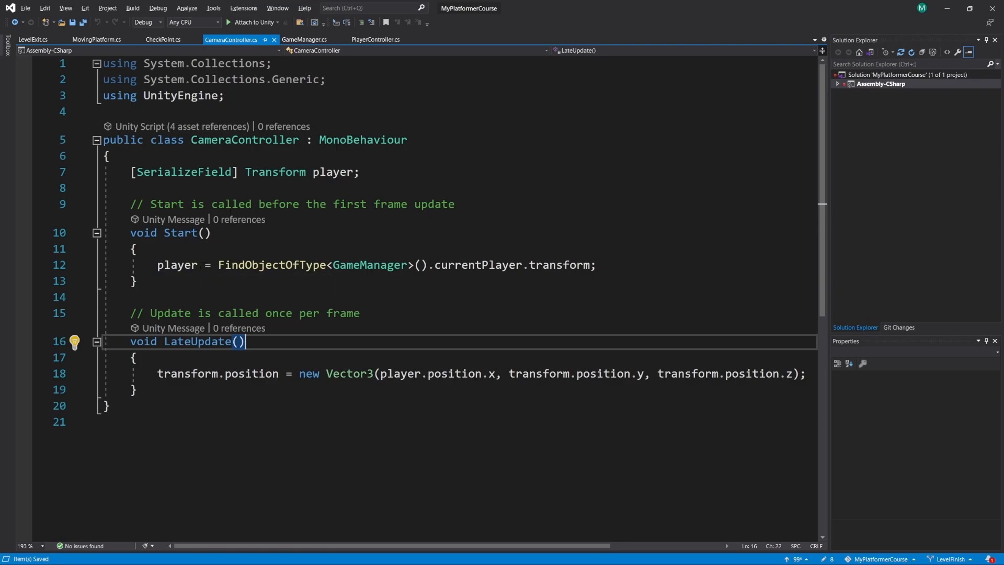
{"action": "left_click_drag", "start_coordinate": [157, 266], "coordinate": [590, 265]}
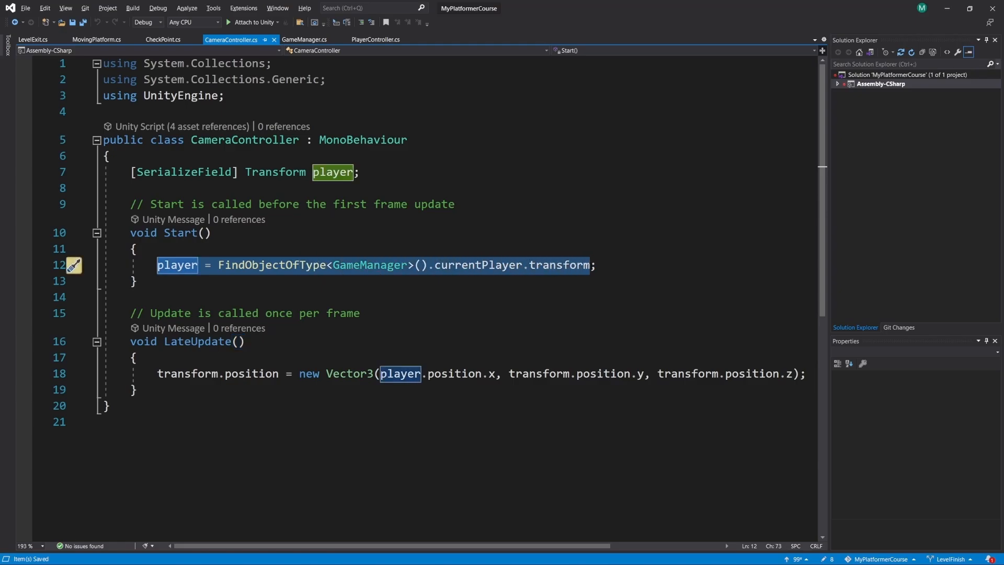